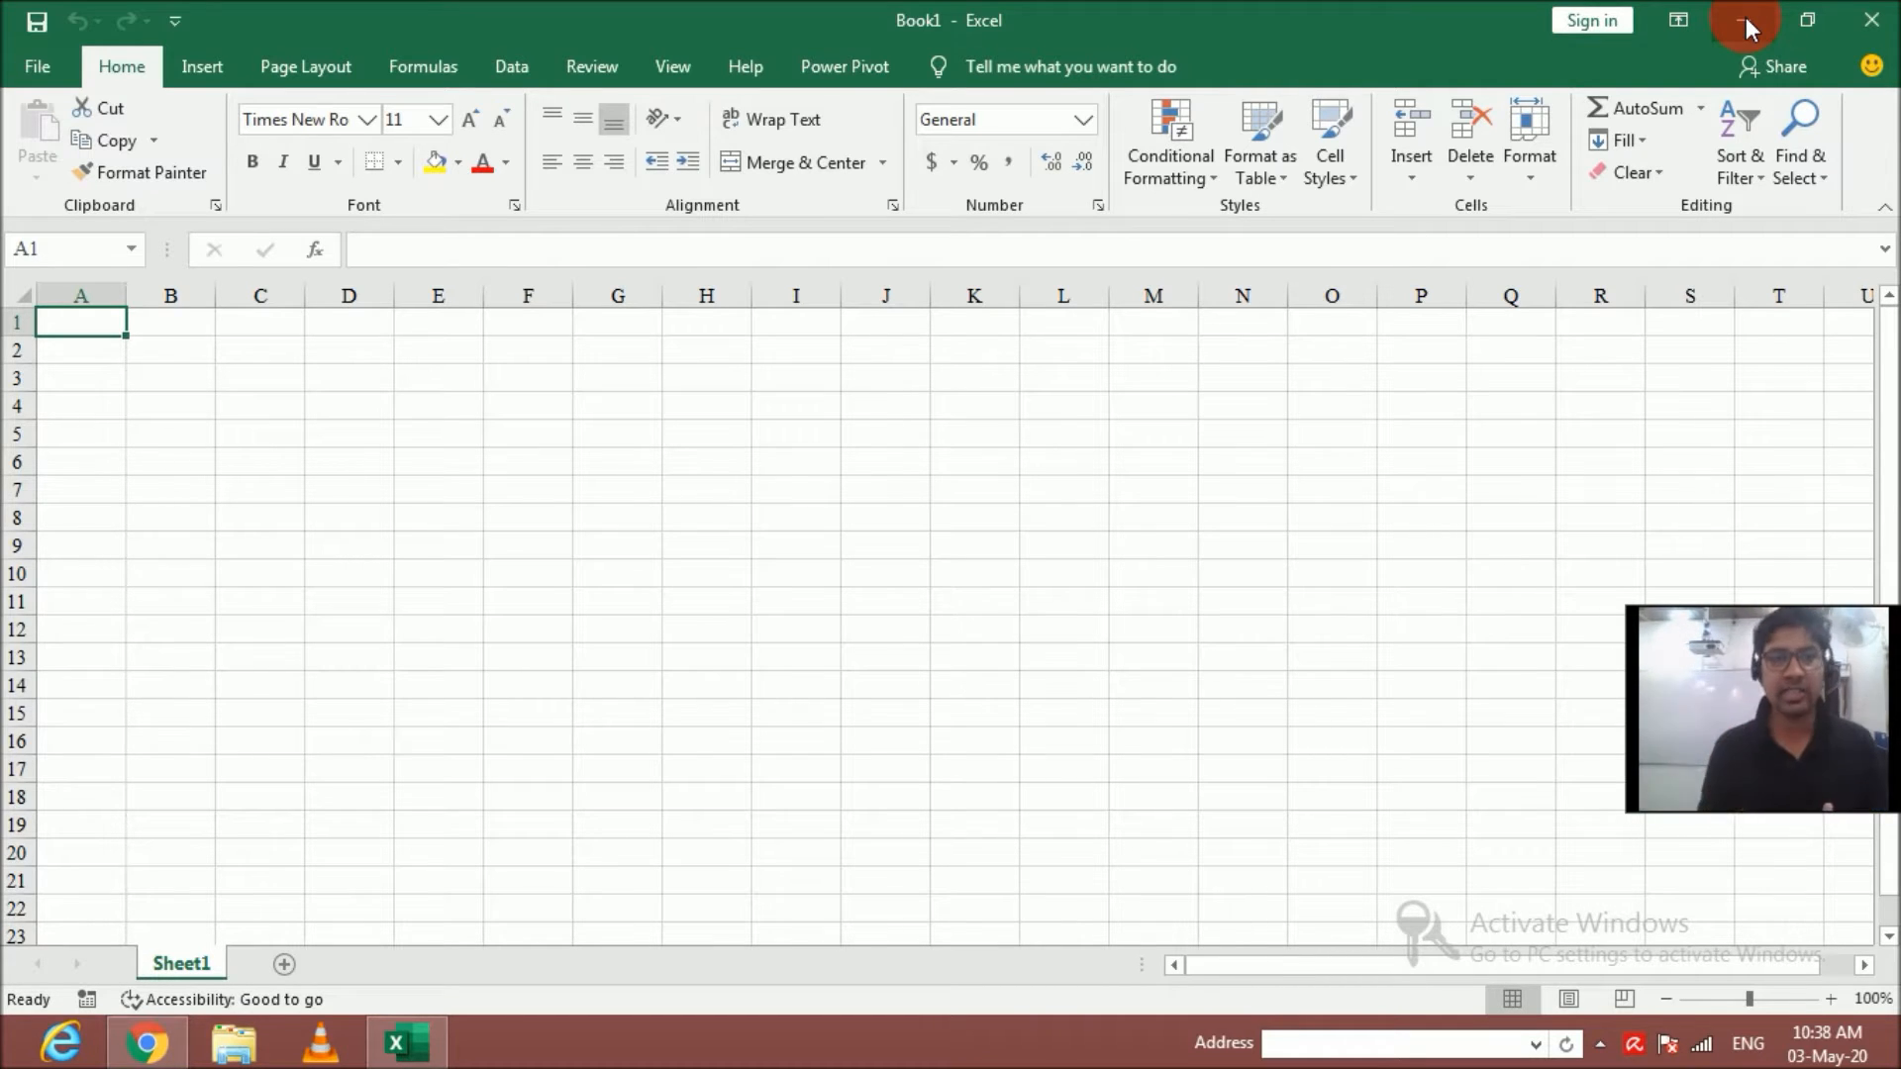
Enter the column headers Product, Qty, CP and SP in cells A2 to D2
key("Return")
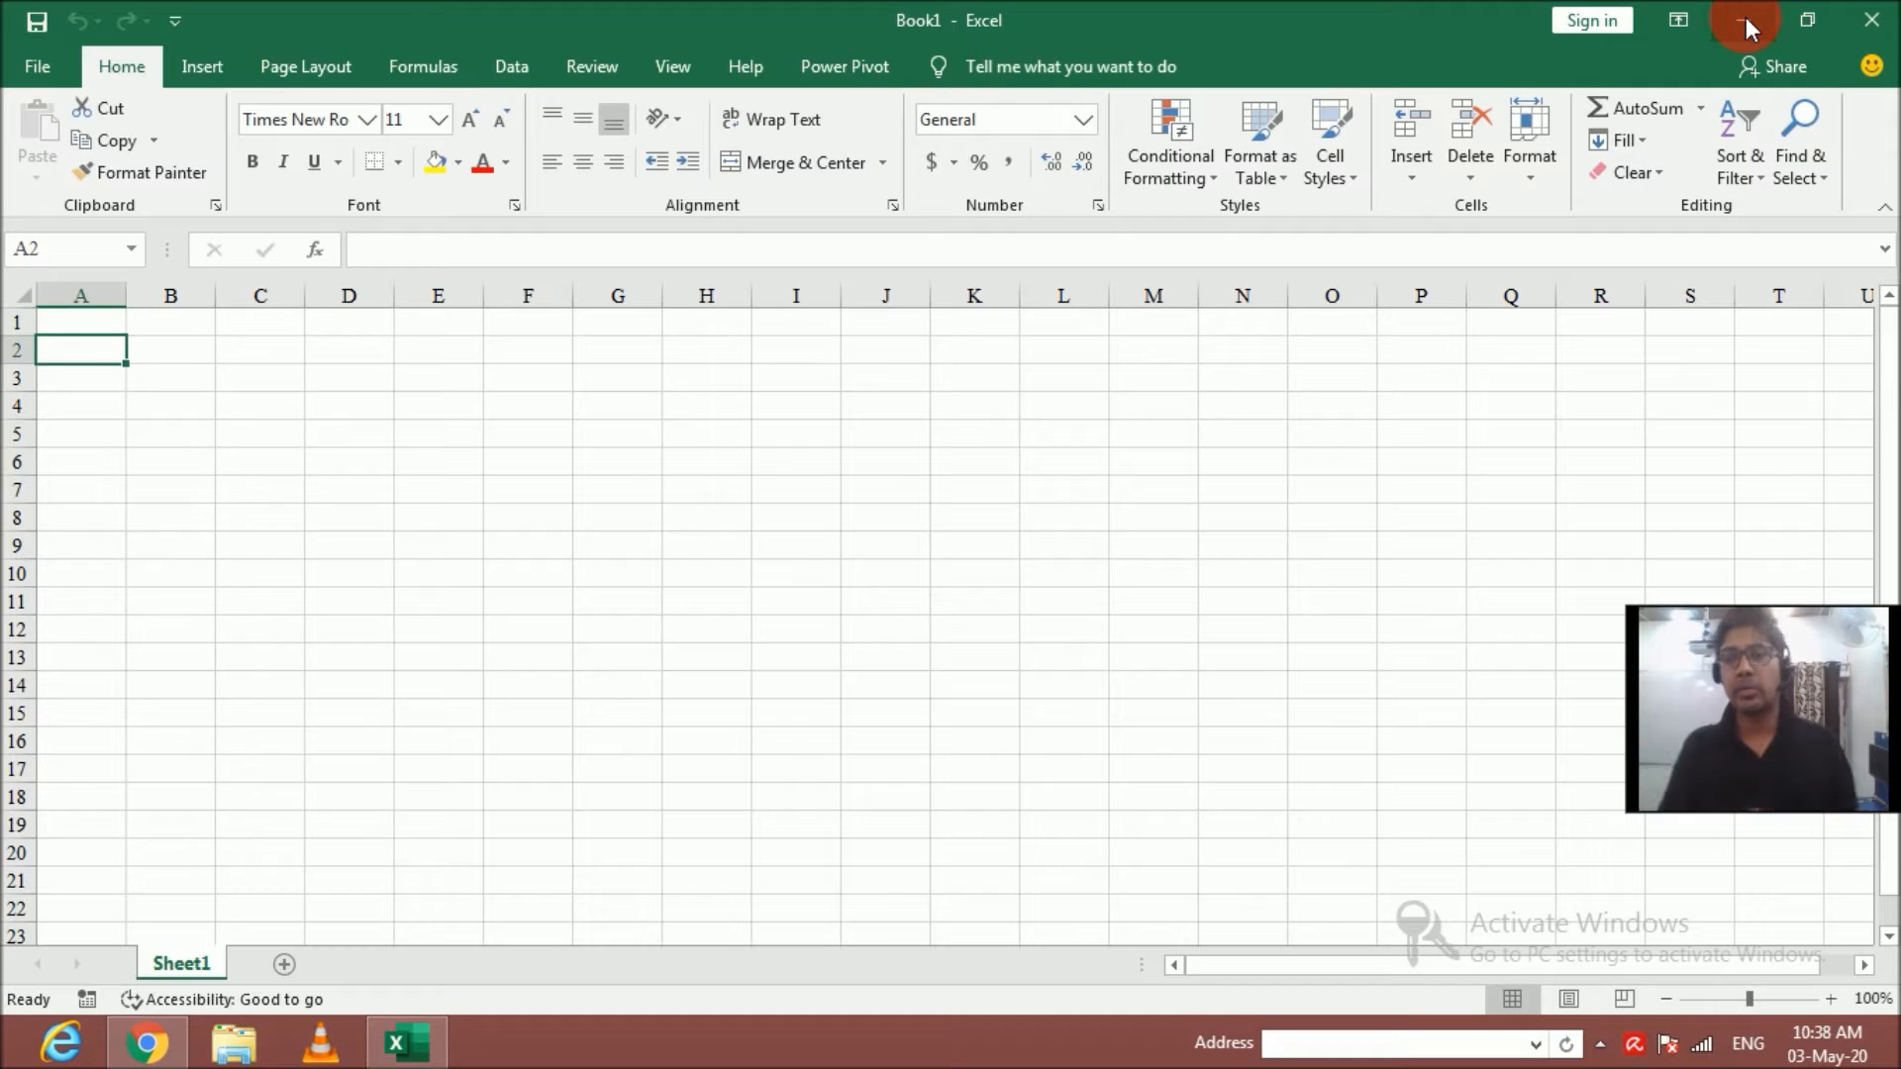
key("Return")
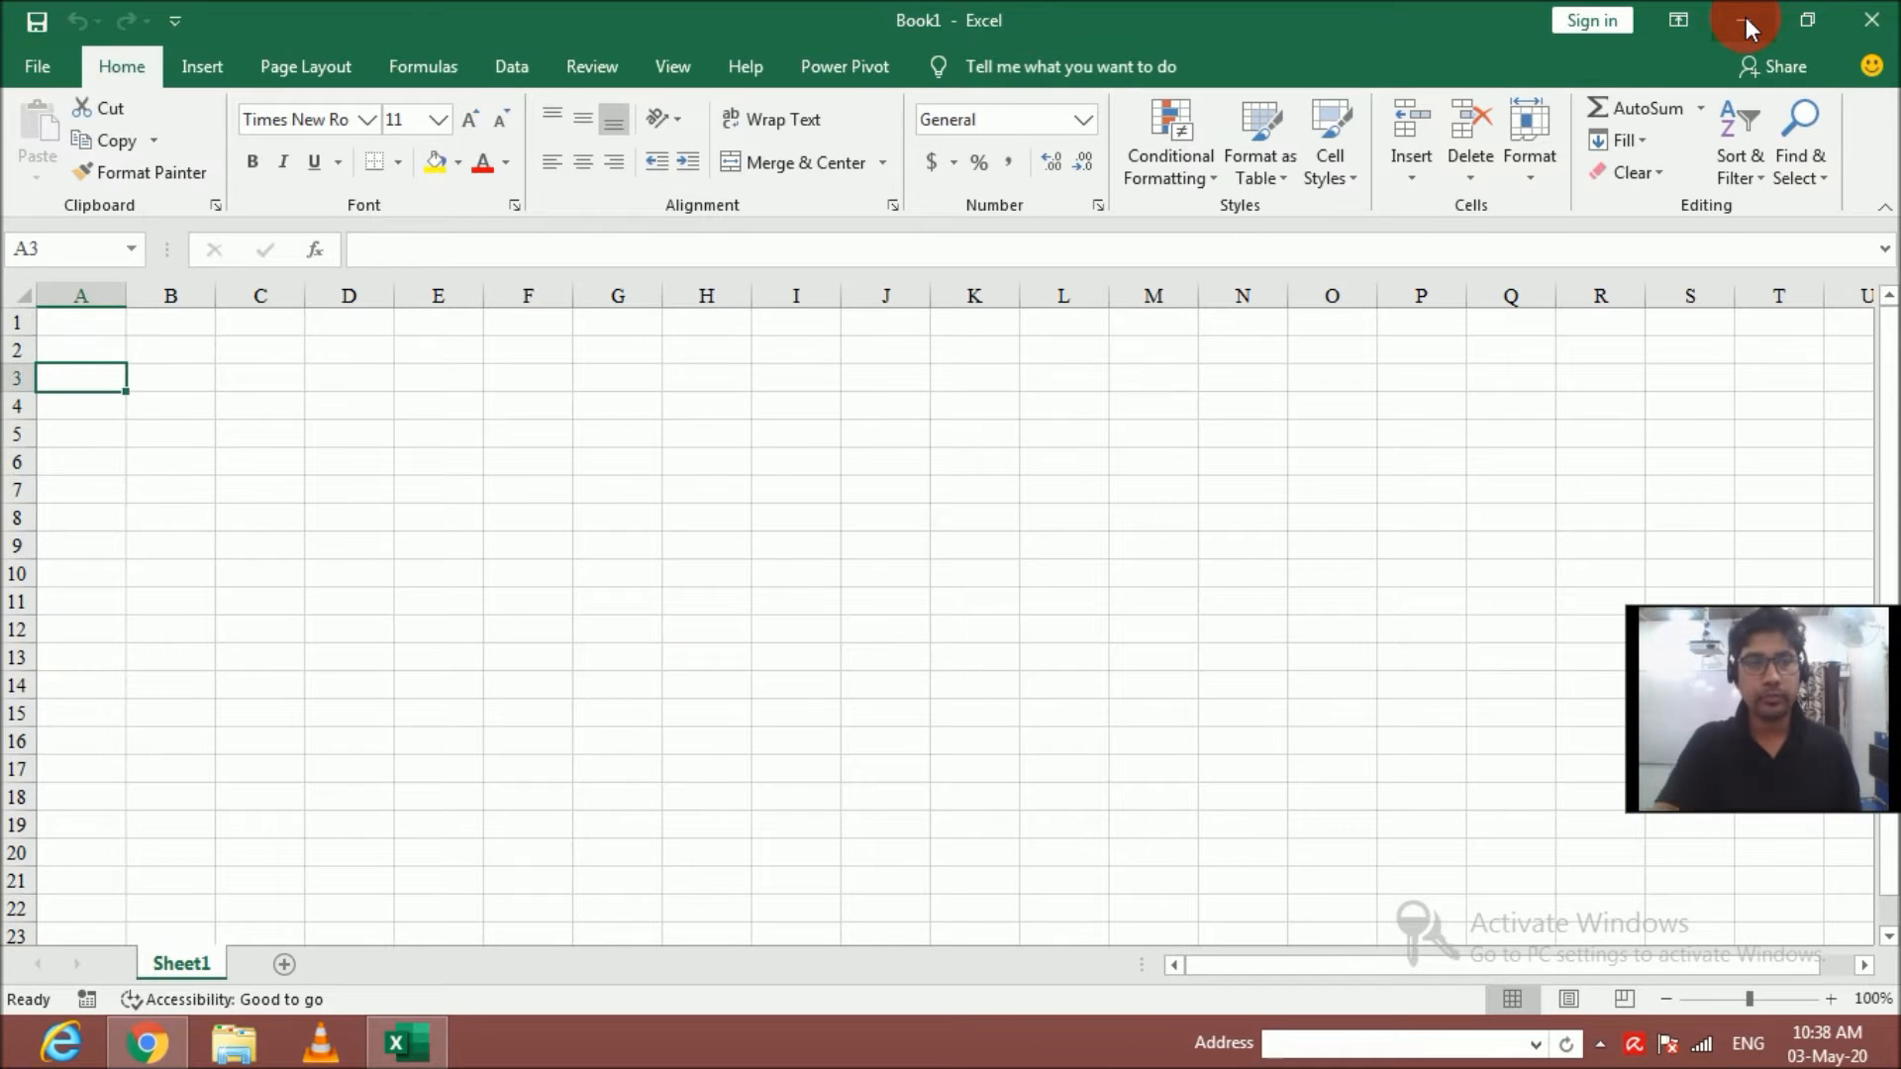
key("Up")
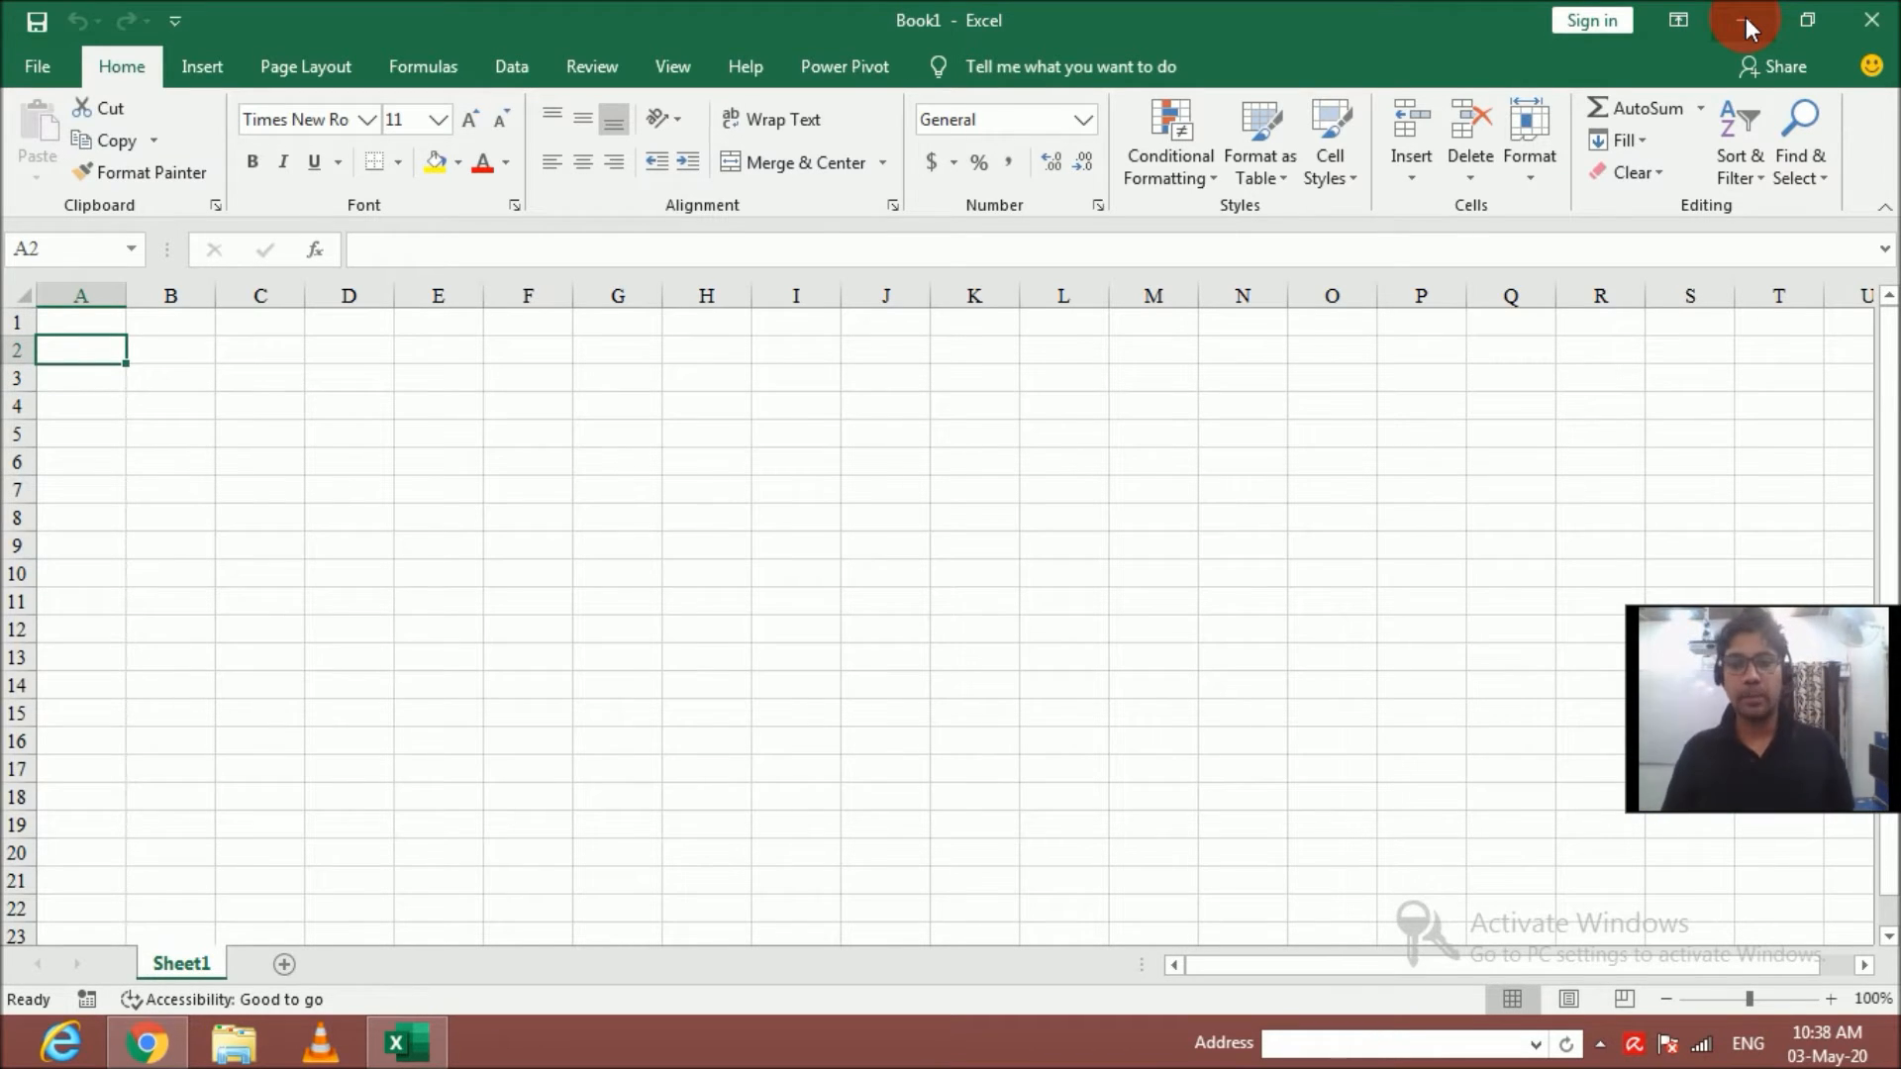
type("Product")
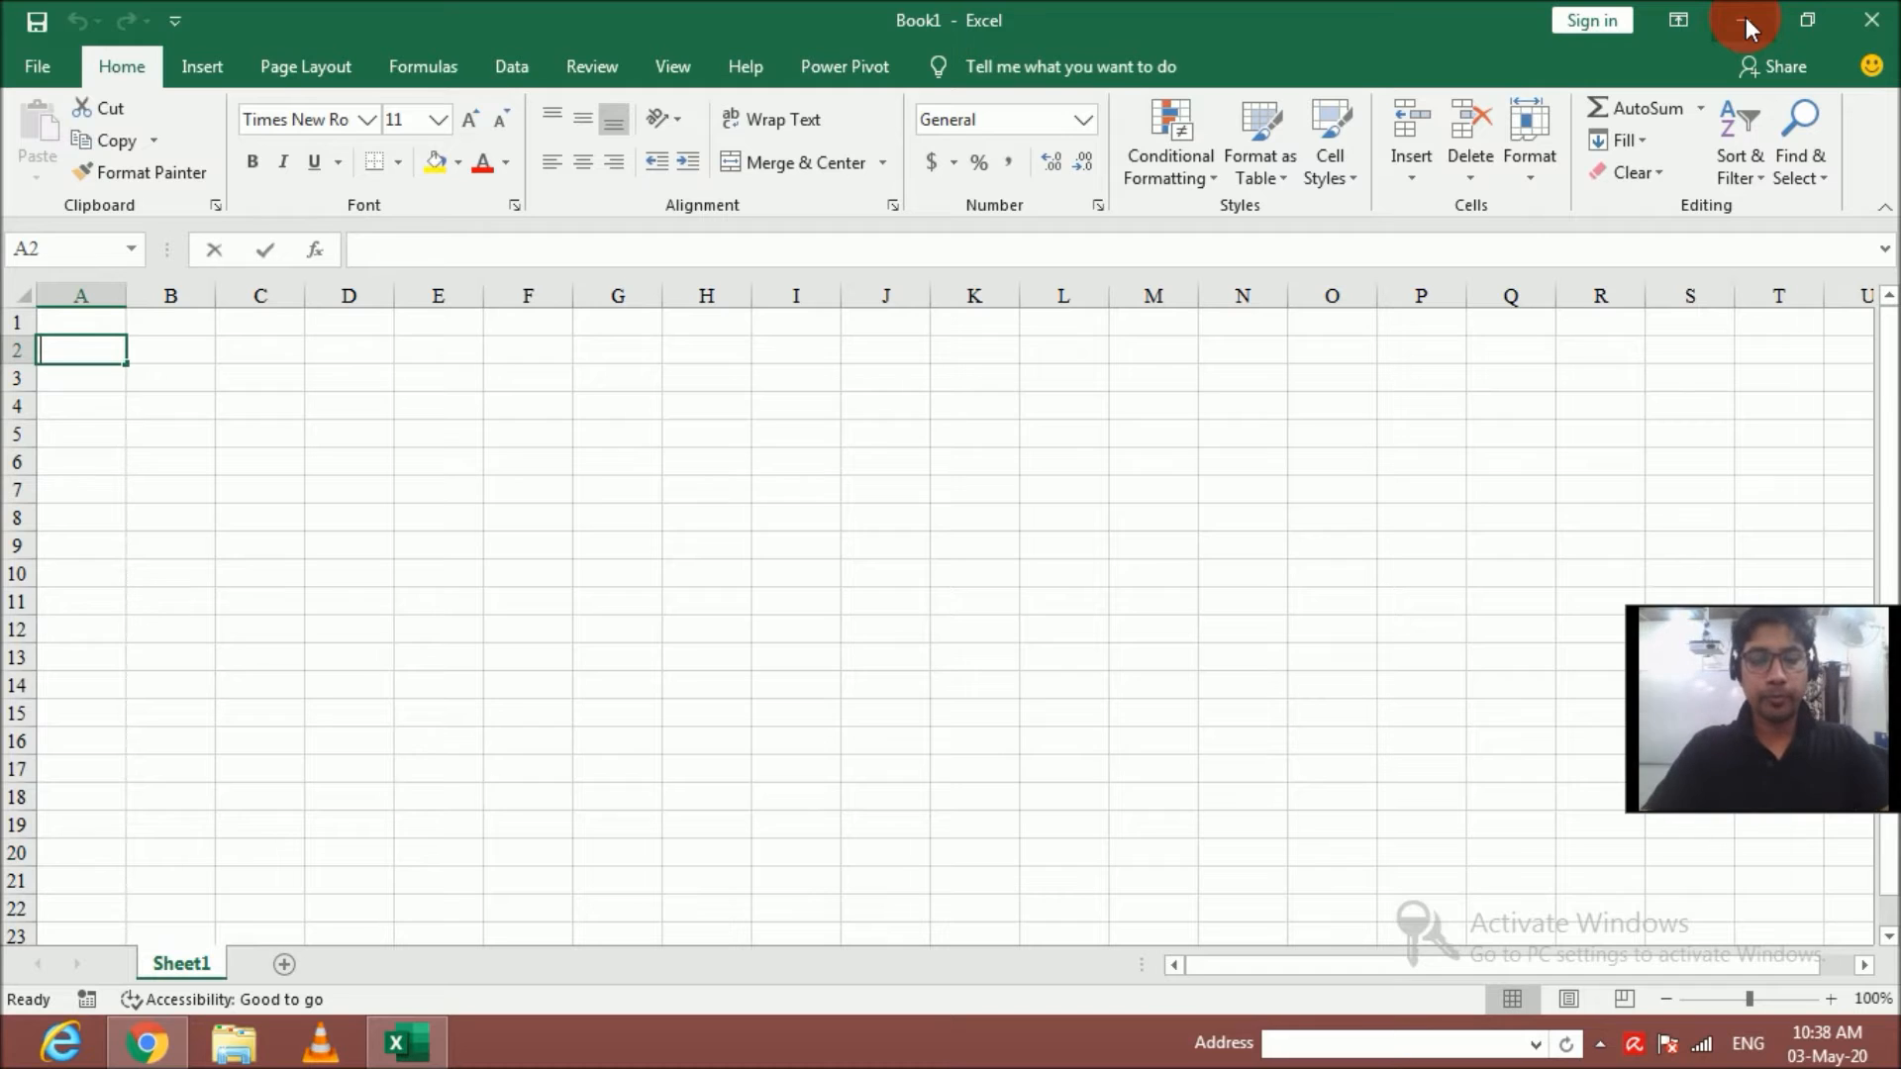
key("Tab")
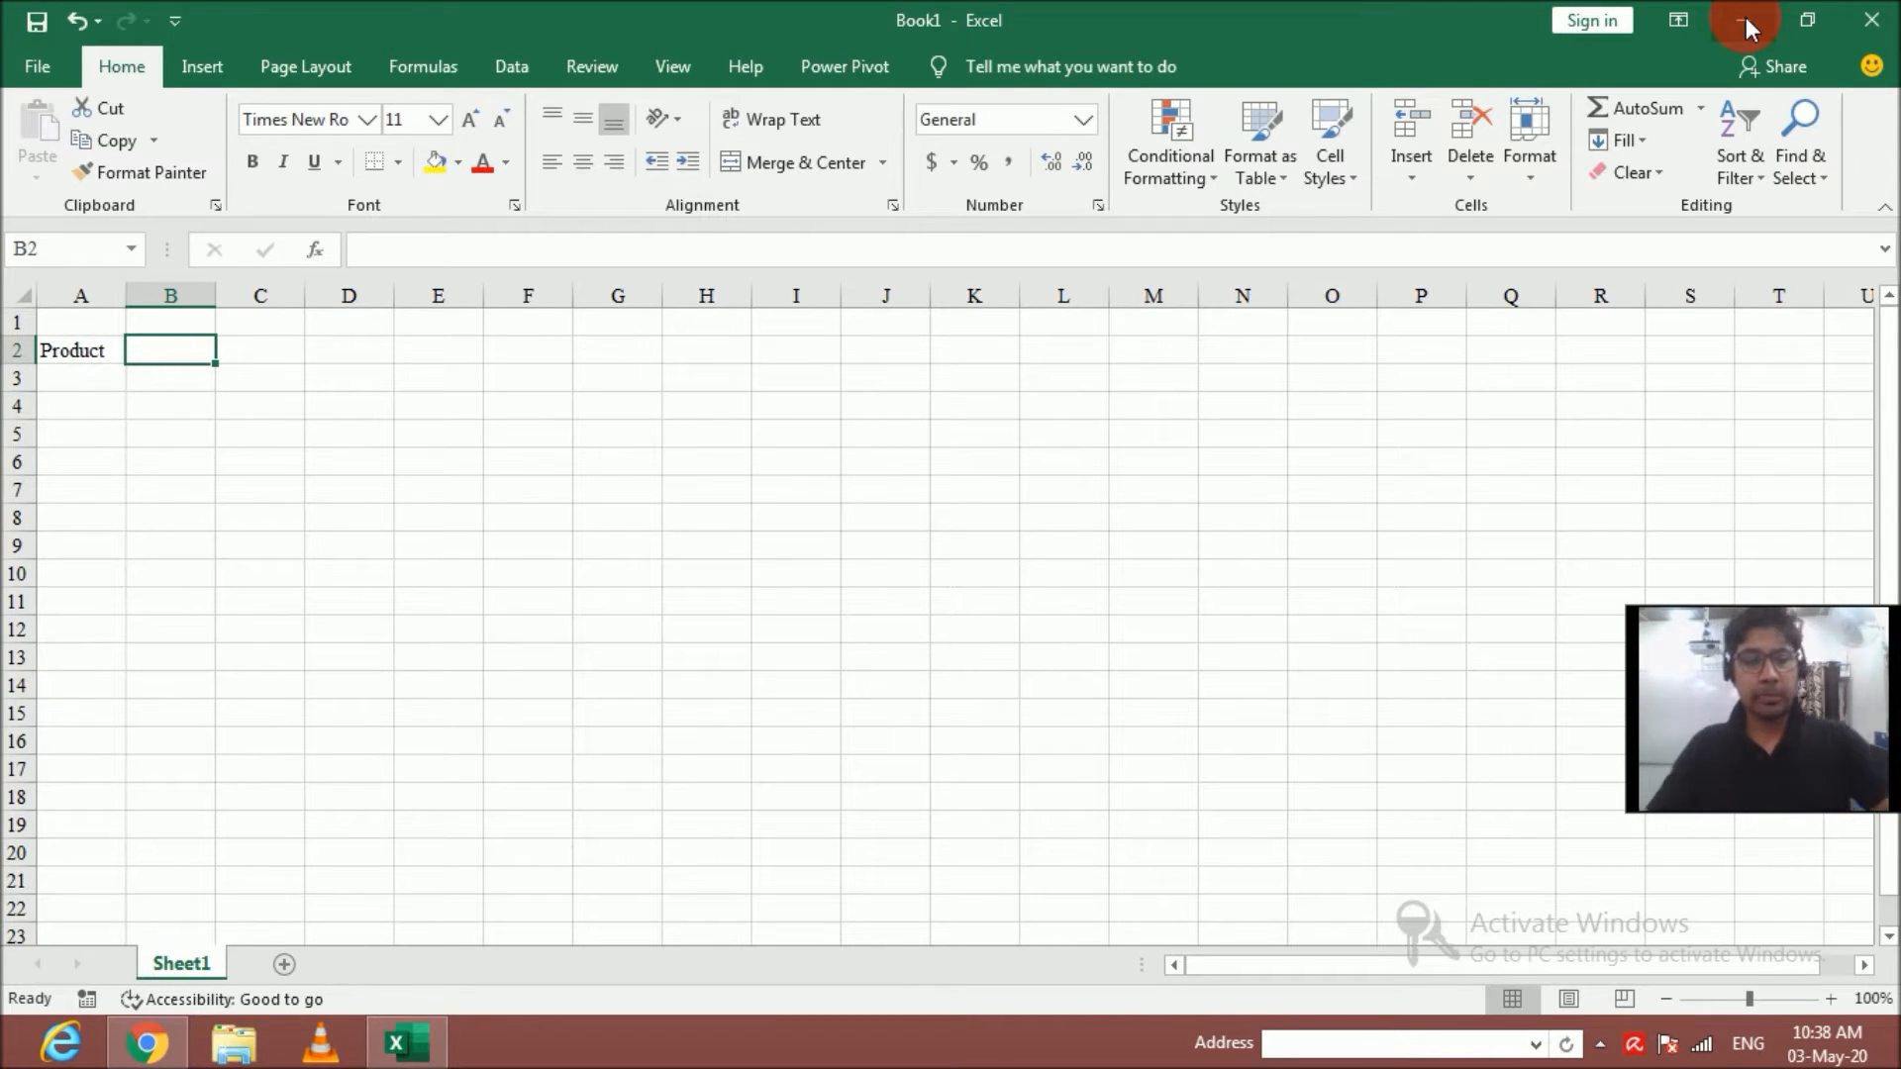
type("Qty")
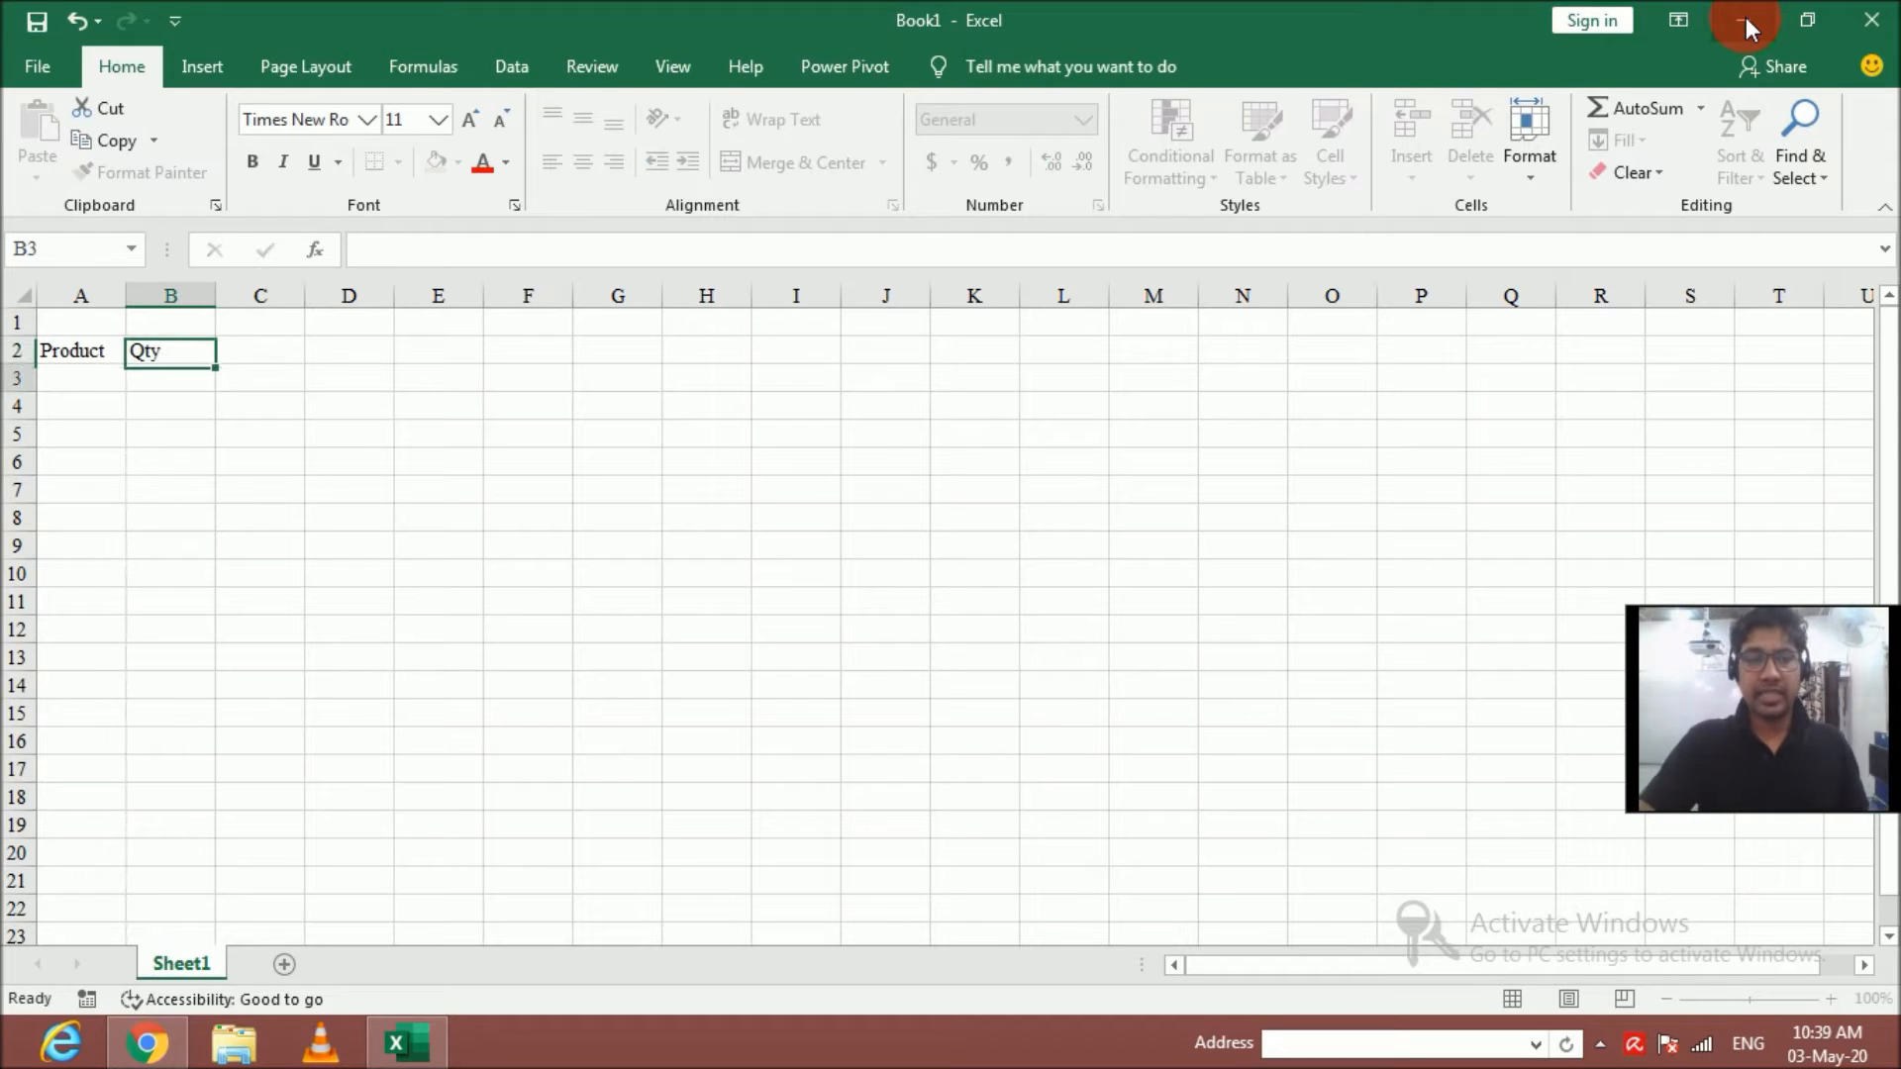
key("Tab")
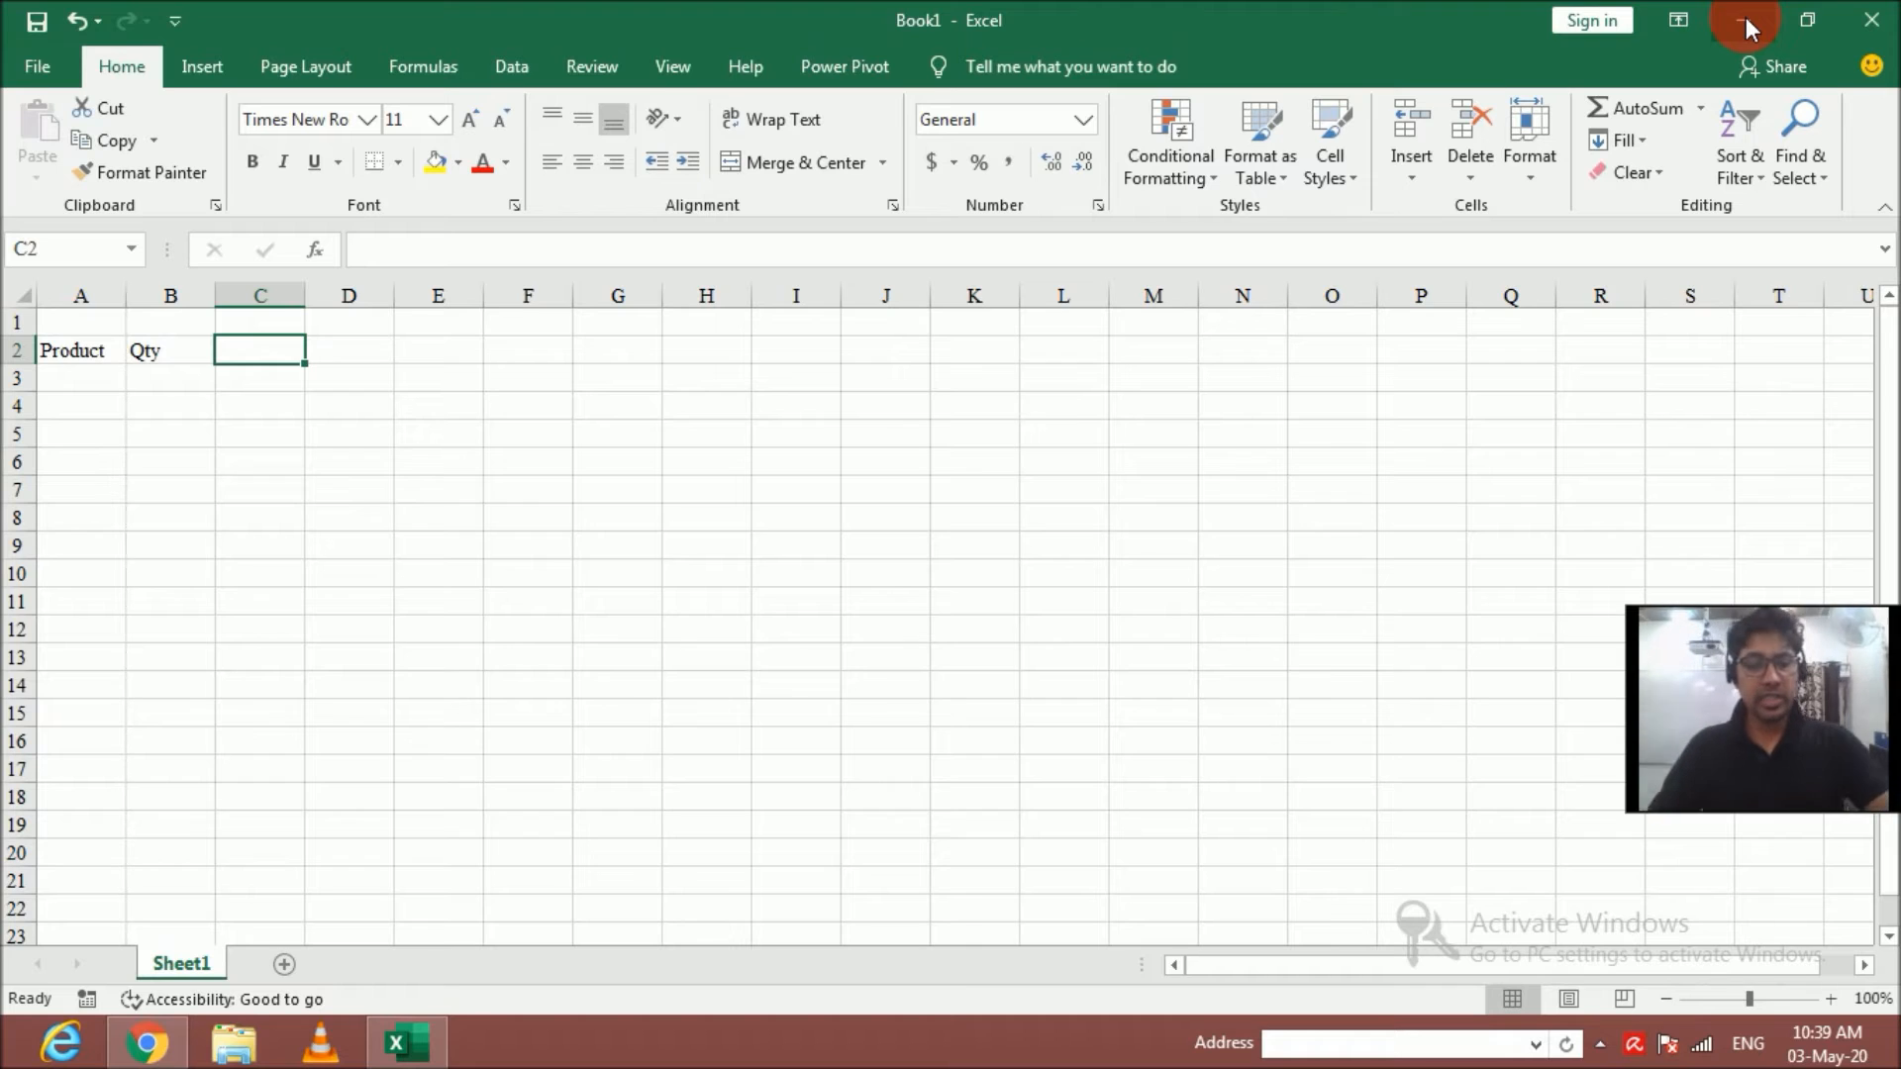
type("CP")
key("Tab")
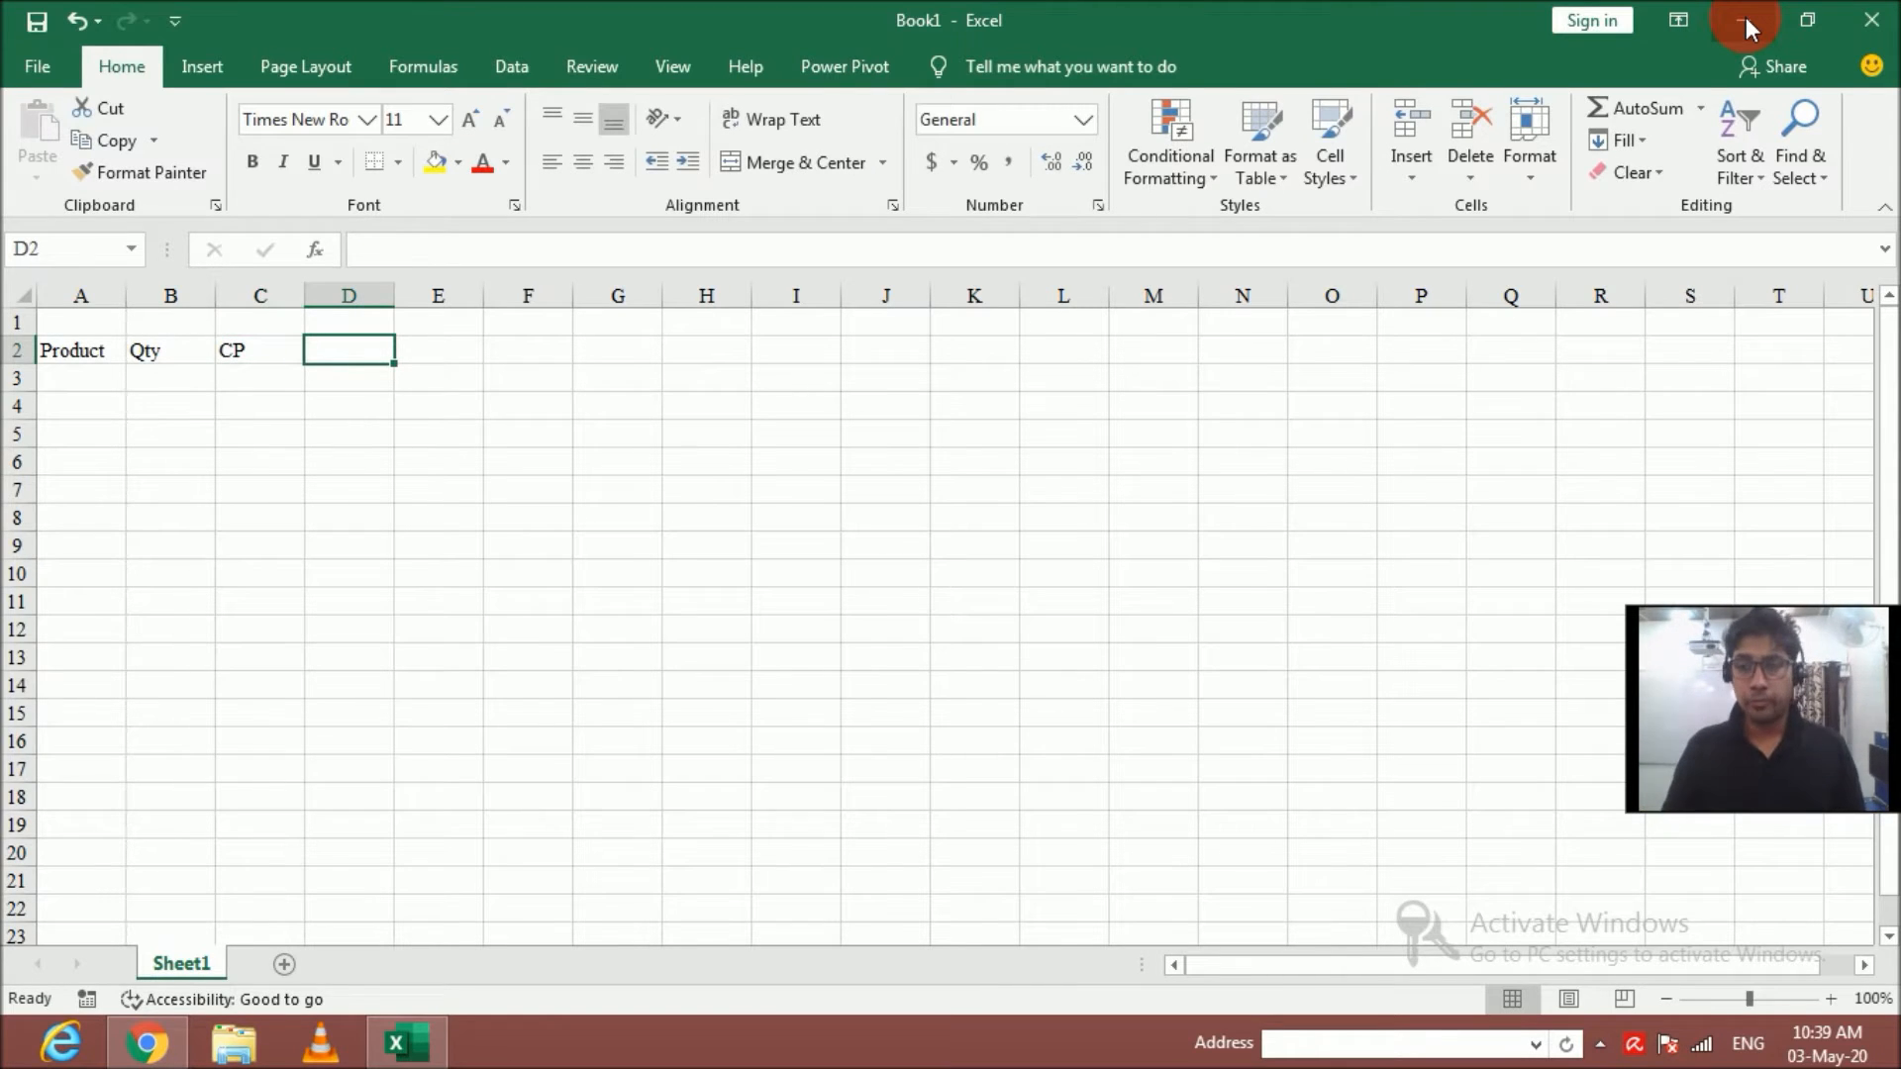
type("SP")
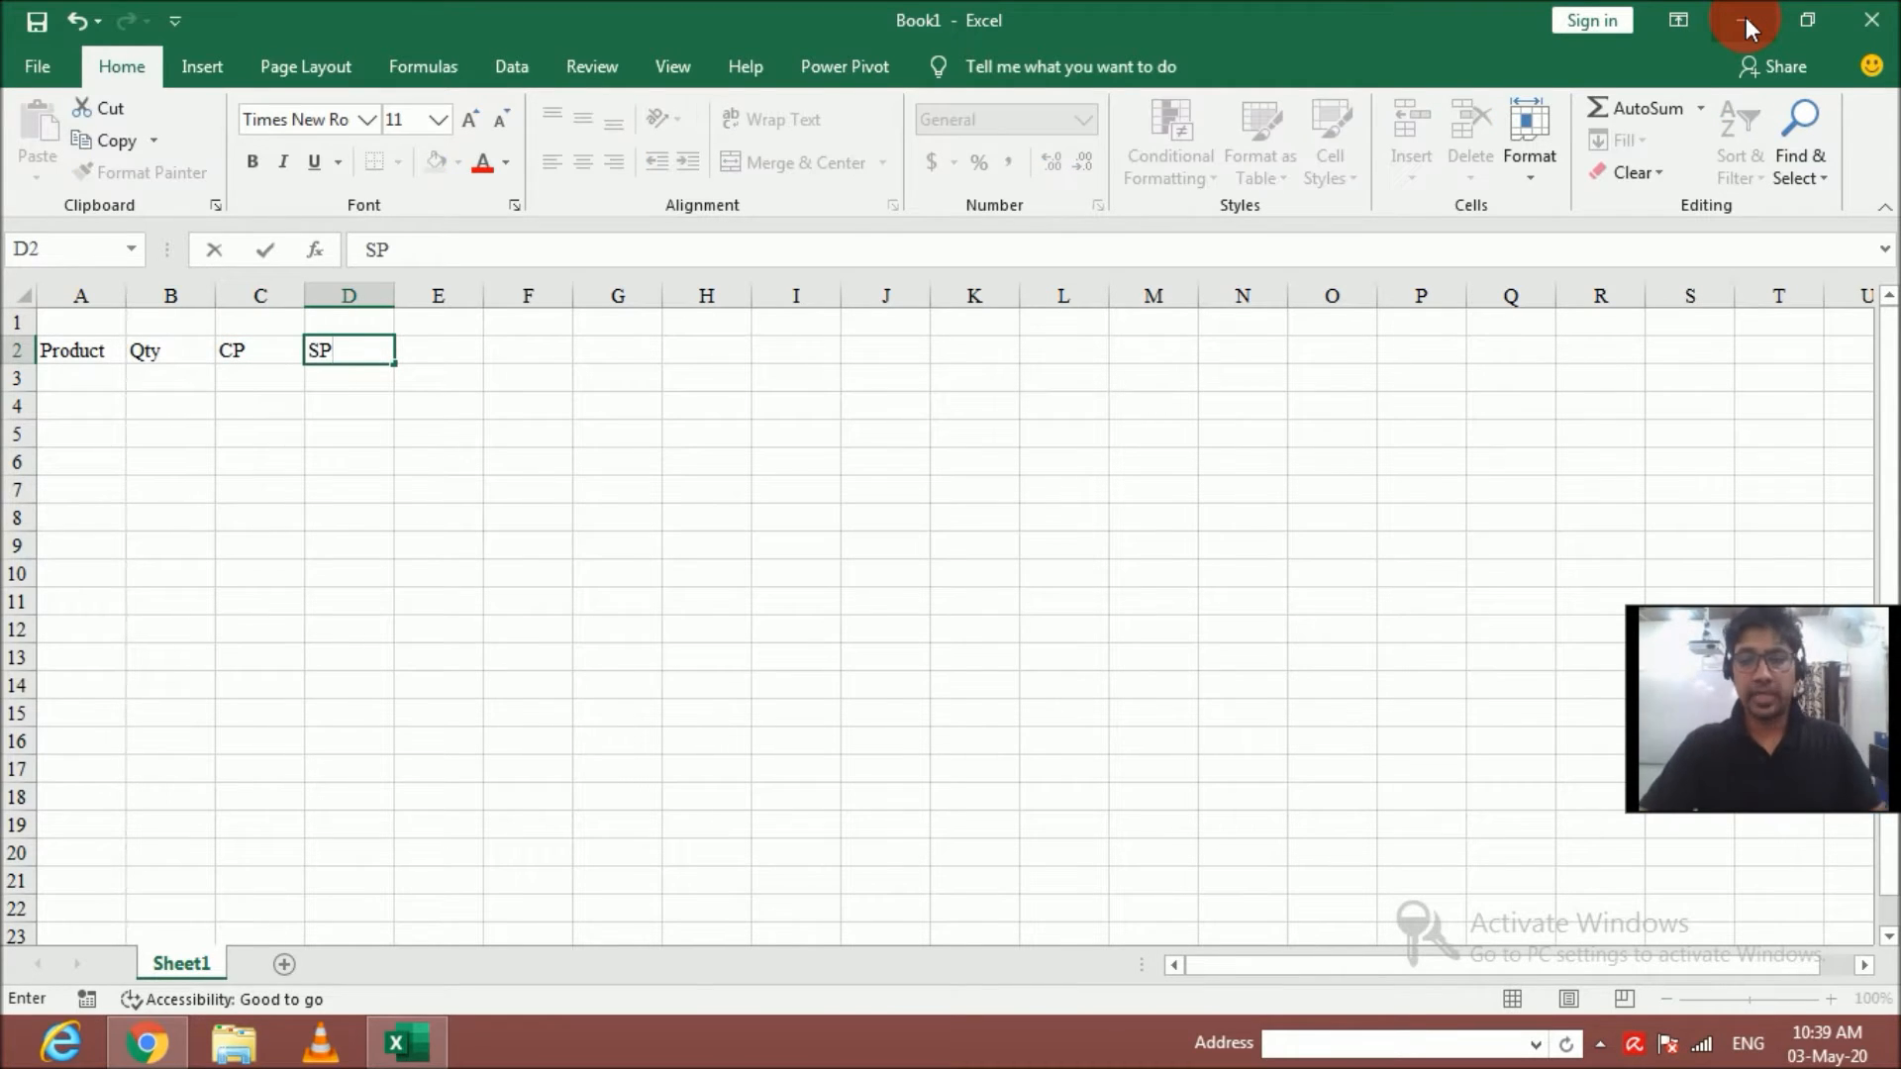
key("Return")
Enter 15% in cell D1, directly above the SP header
key("Up")
key("Up")
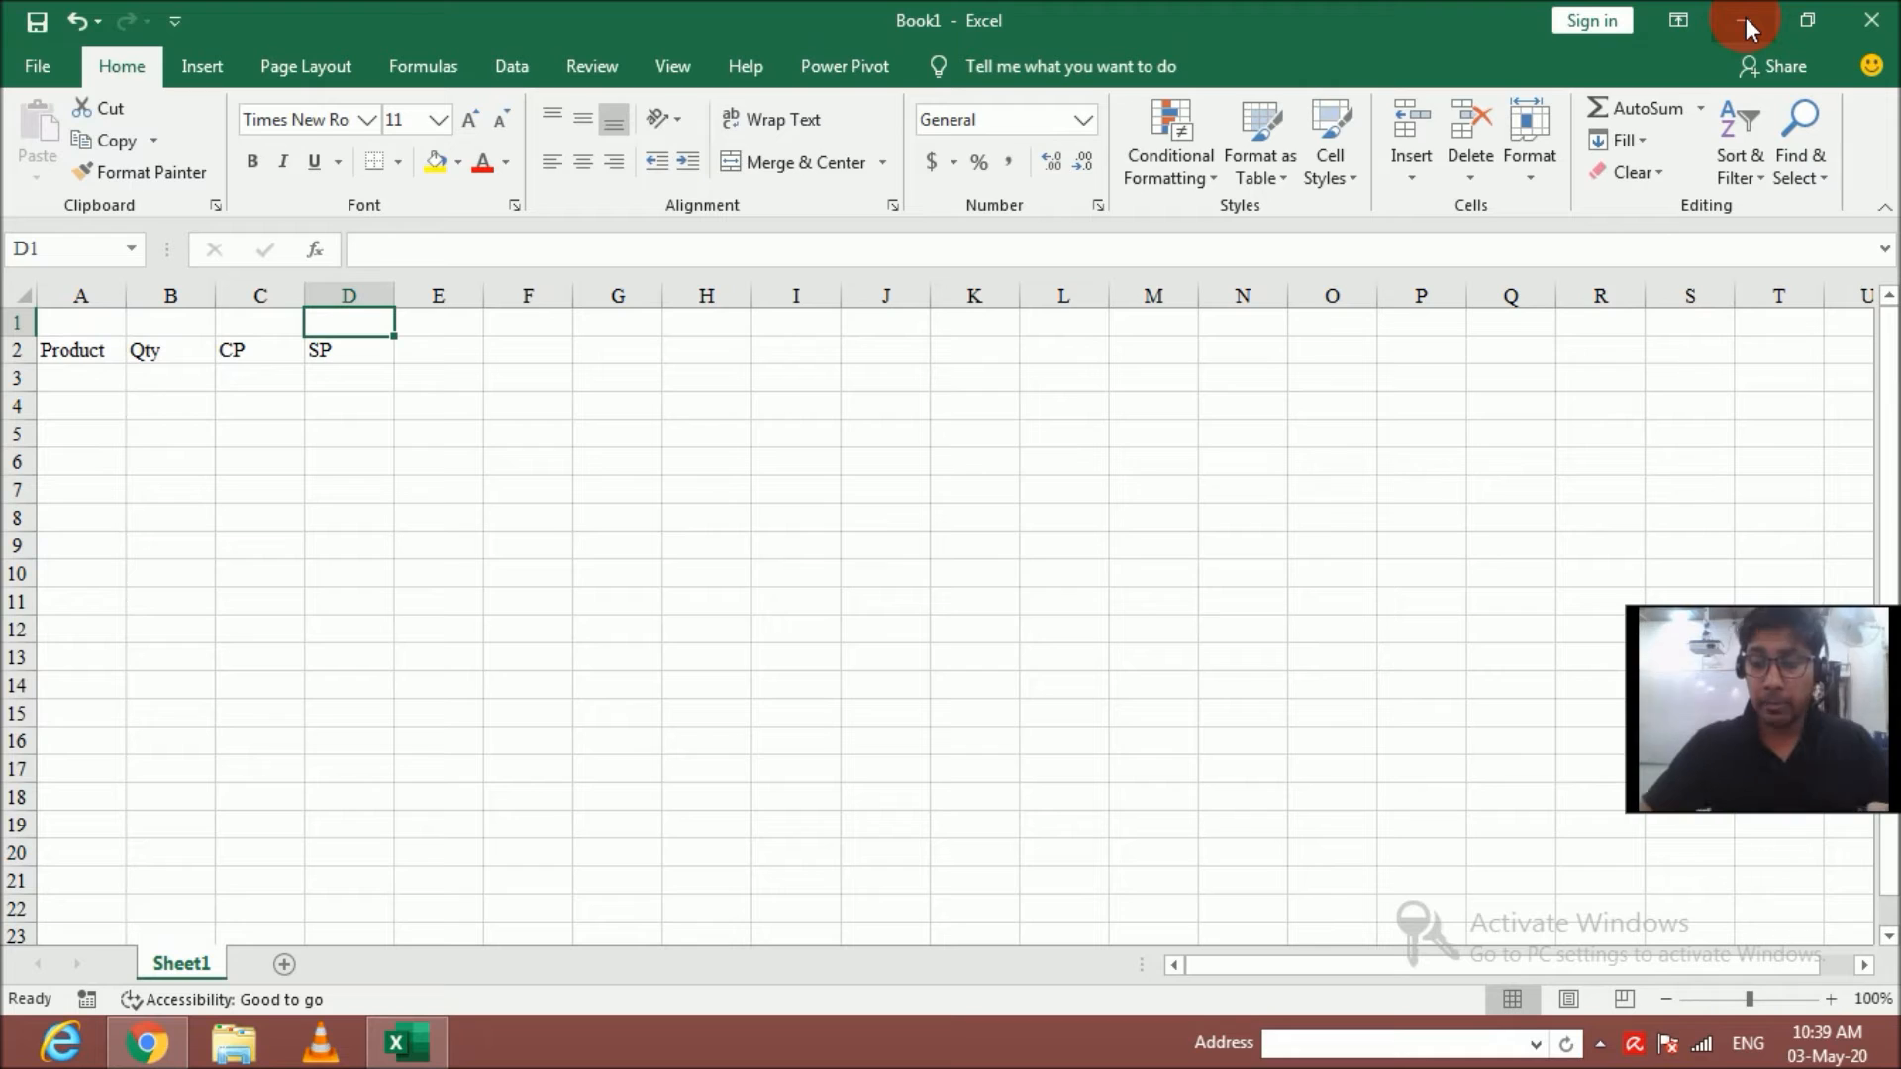
type("15%")
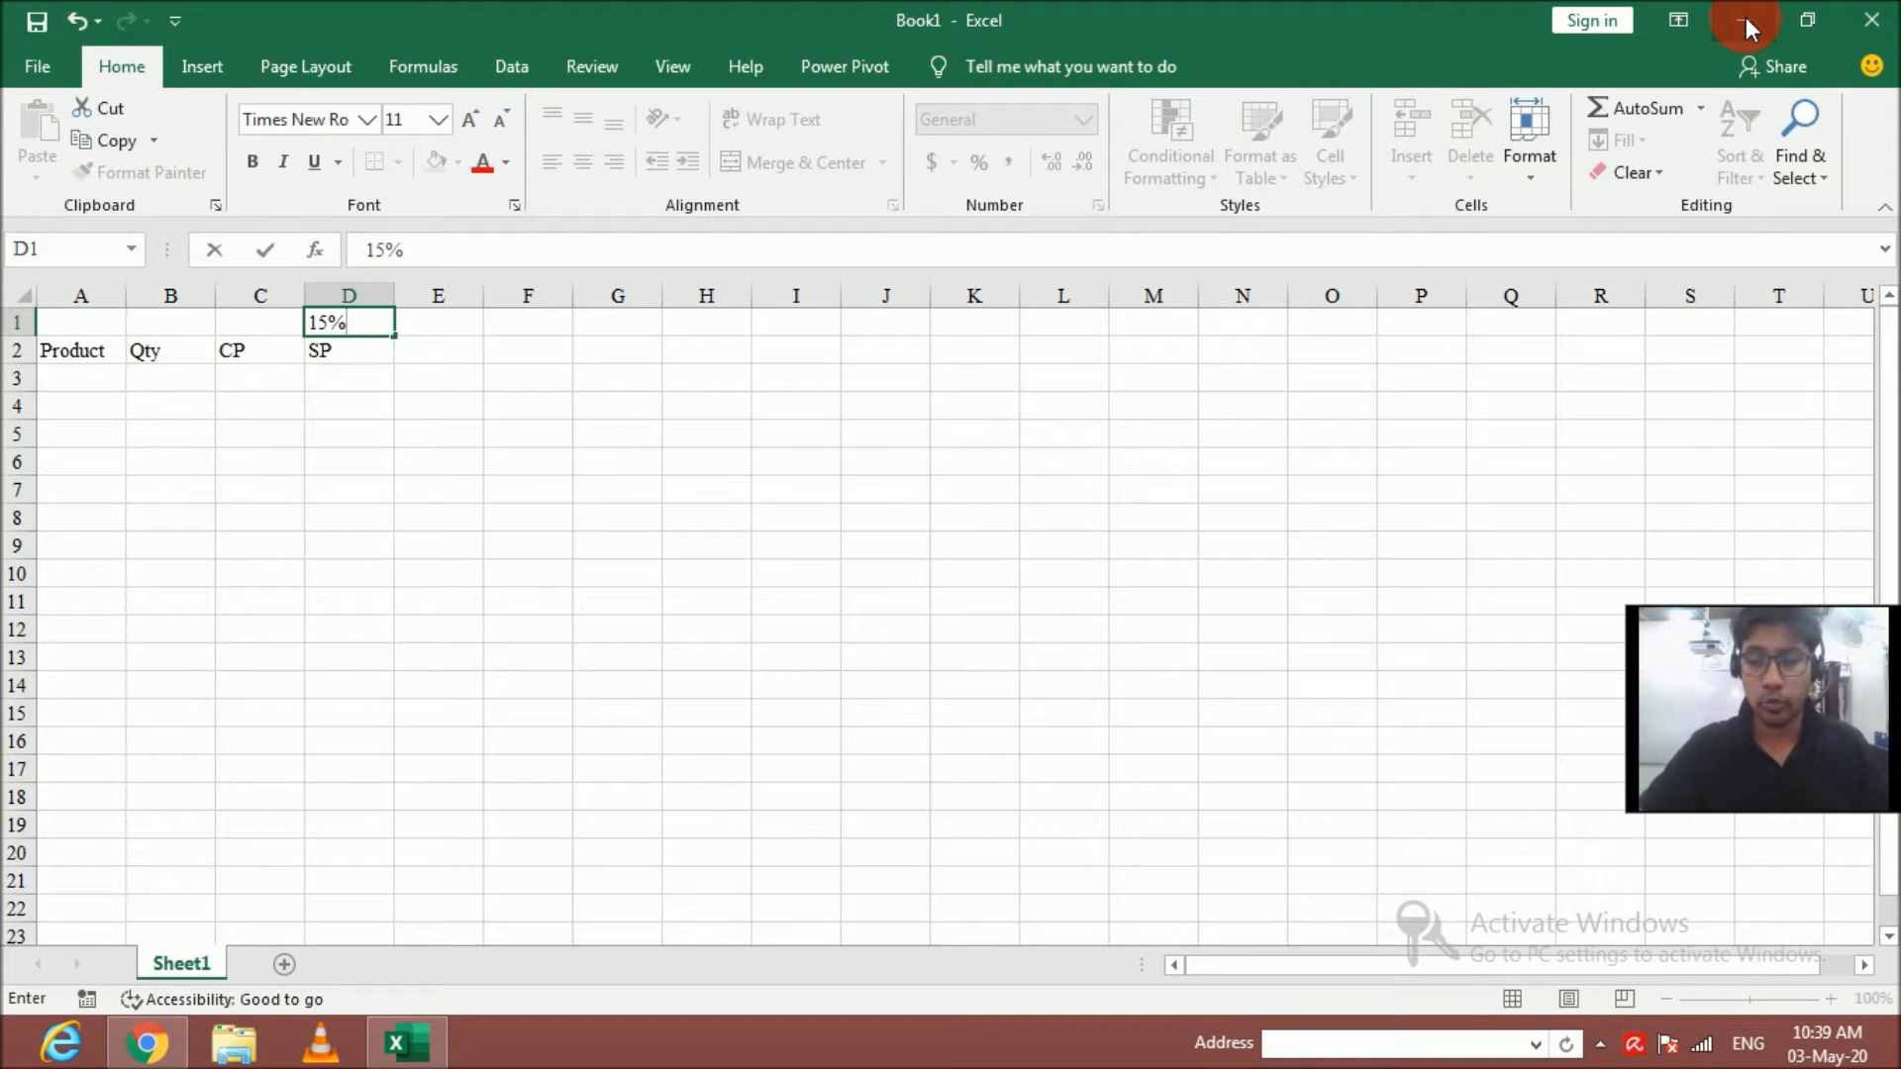
key("Return")
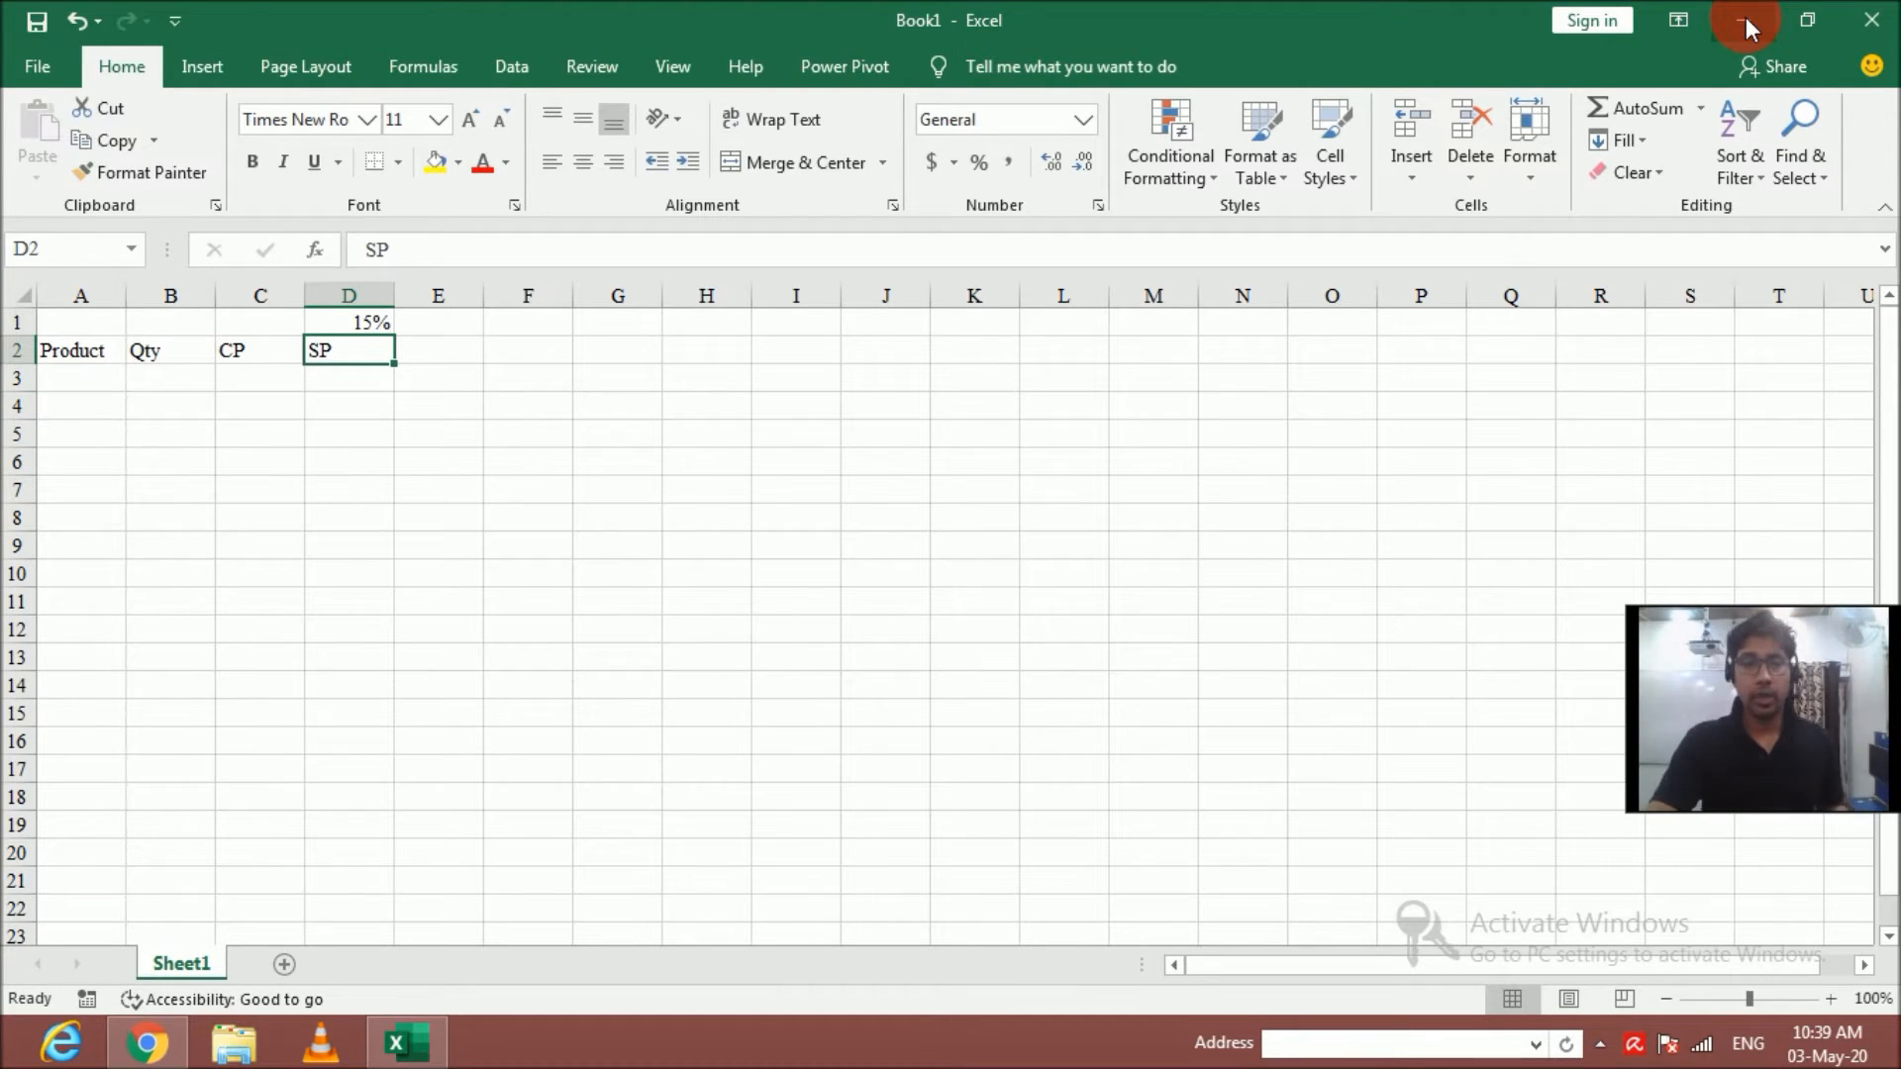
Add the header Total Expenses in E2 and fit the width of column E to its text
key("Tab")
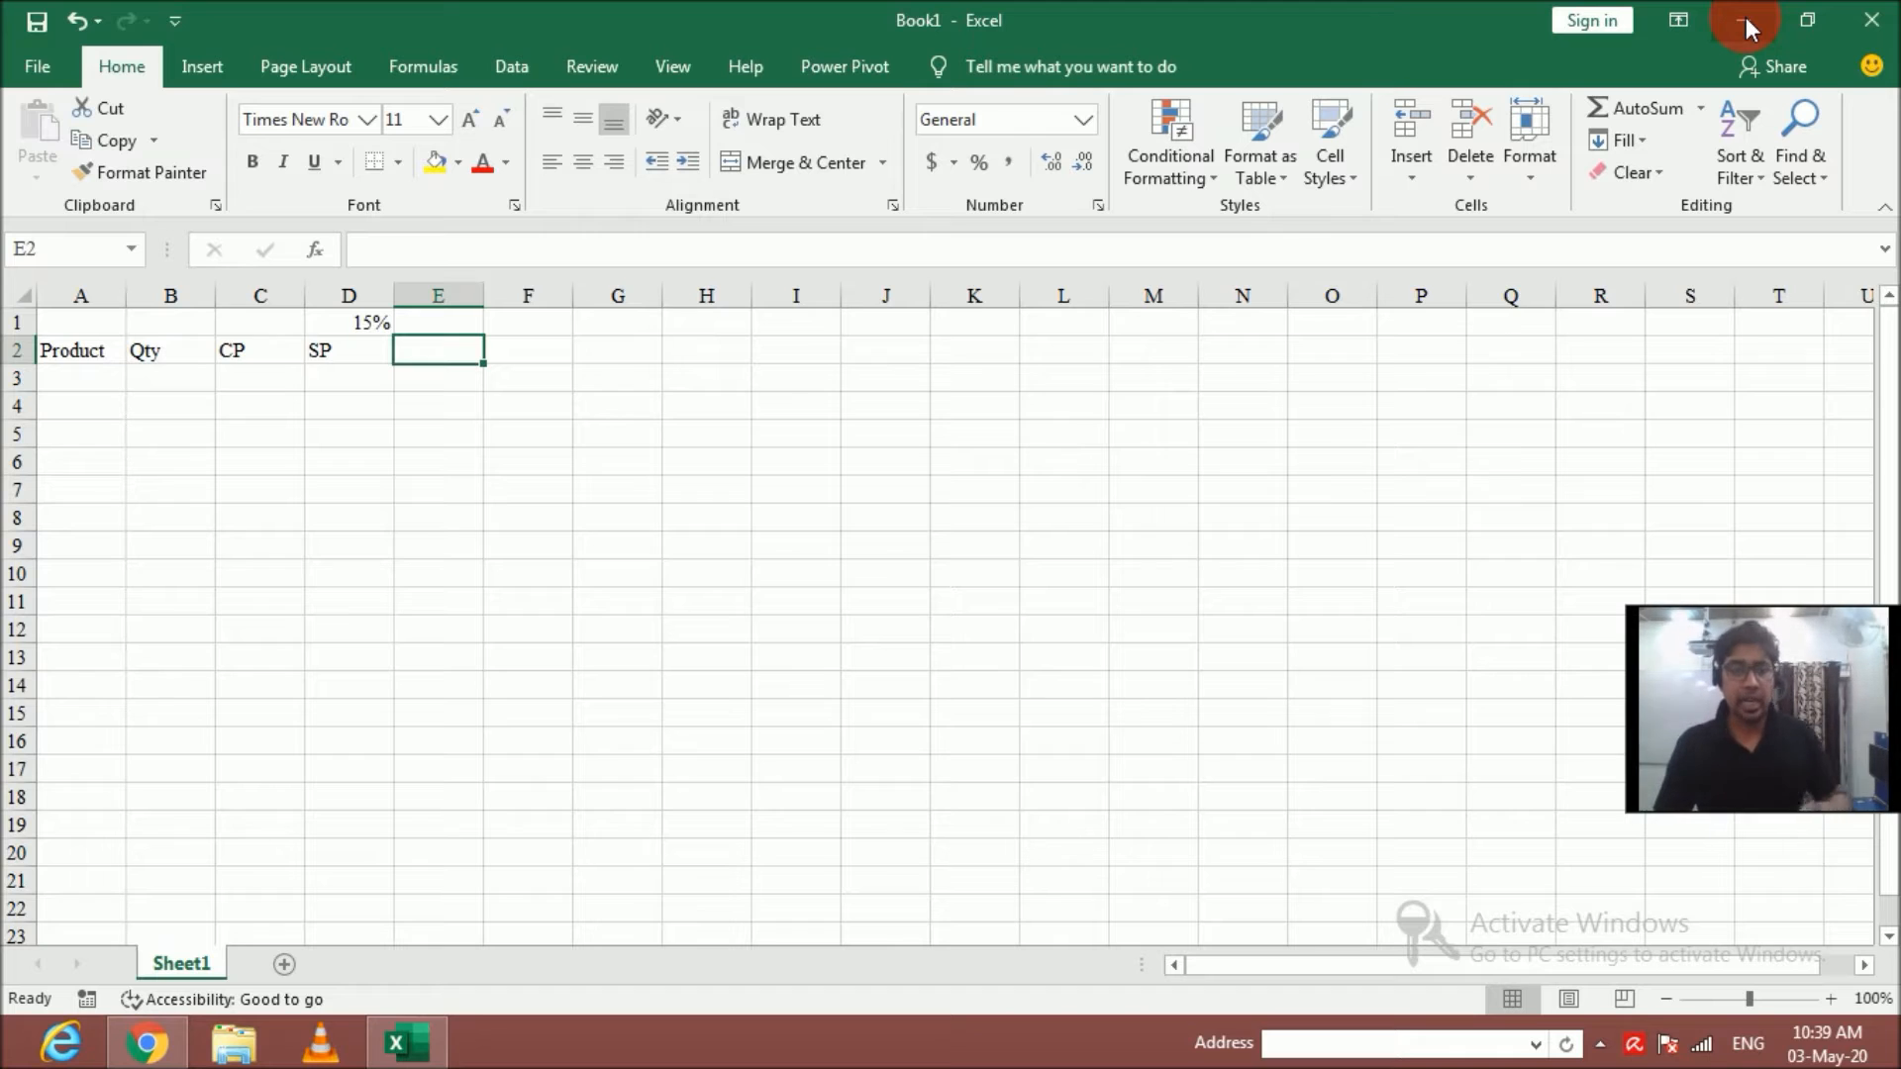
type("T")
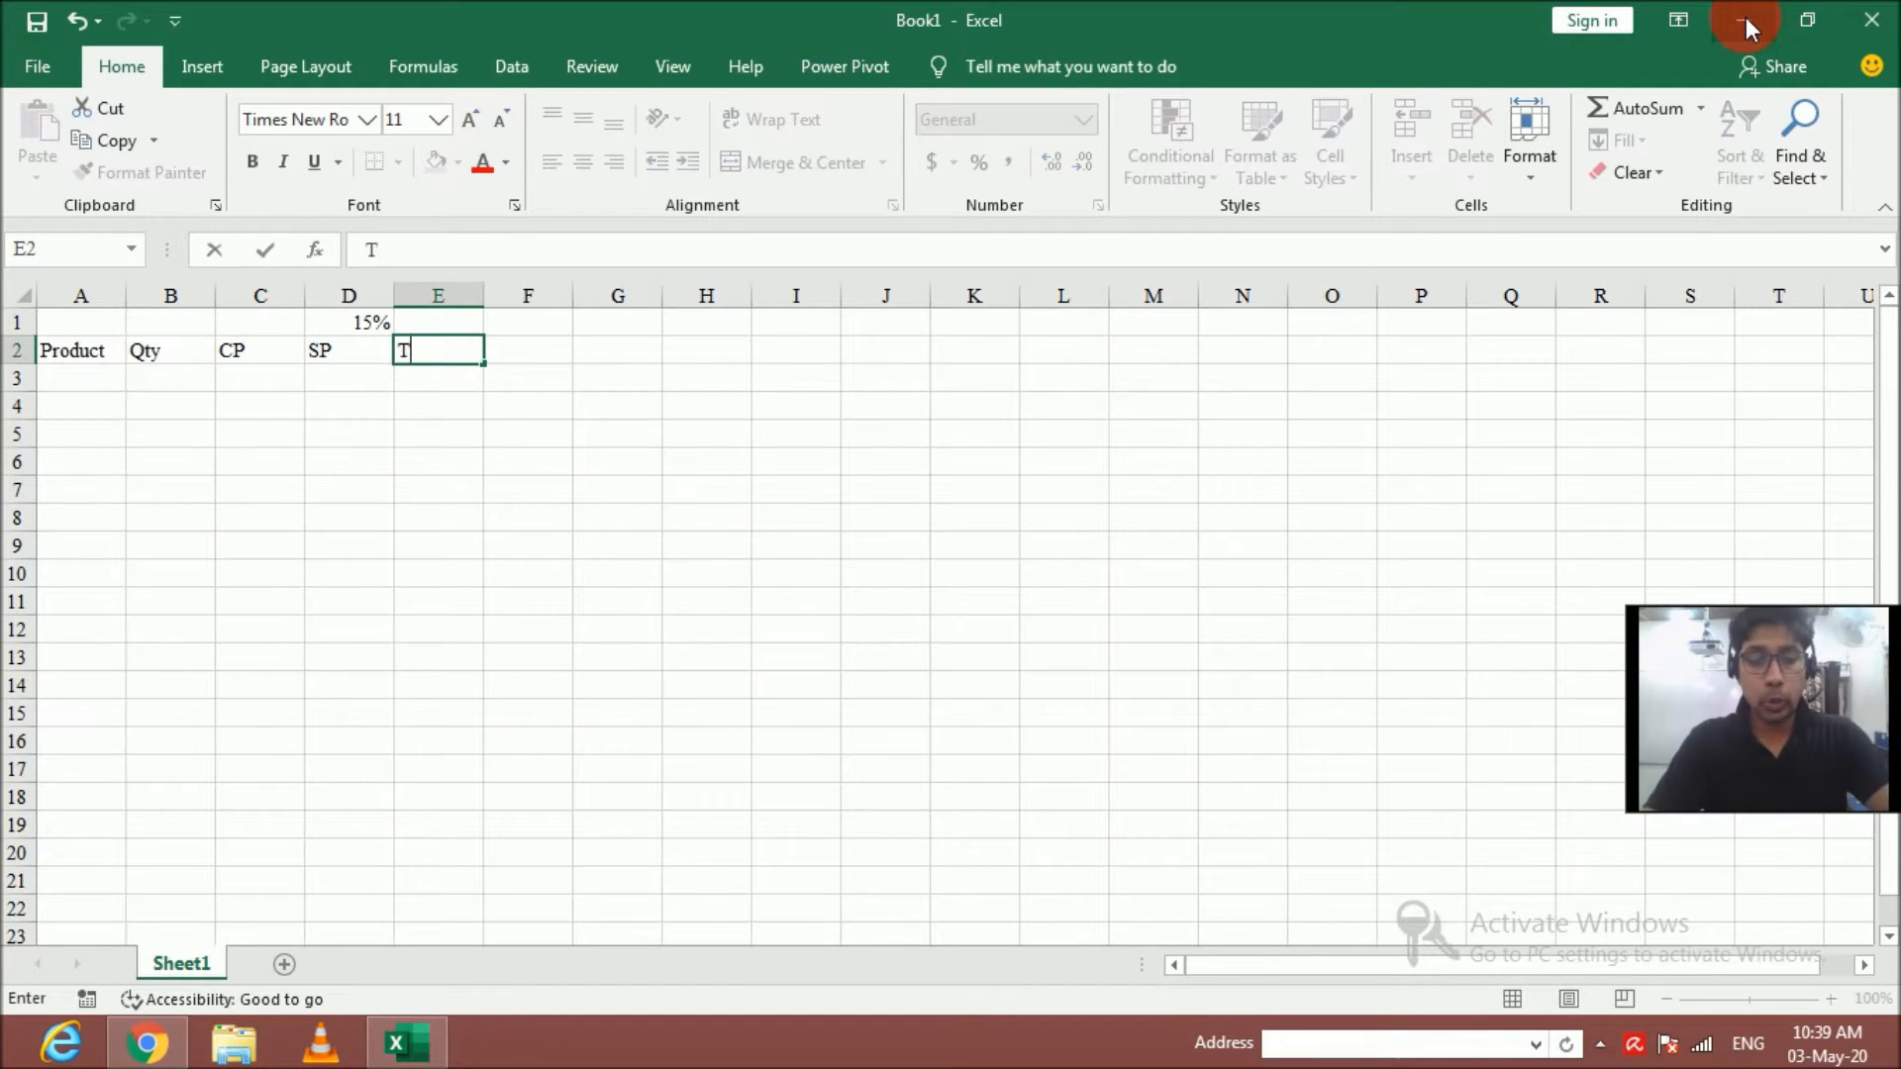
type("otal Expenses")
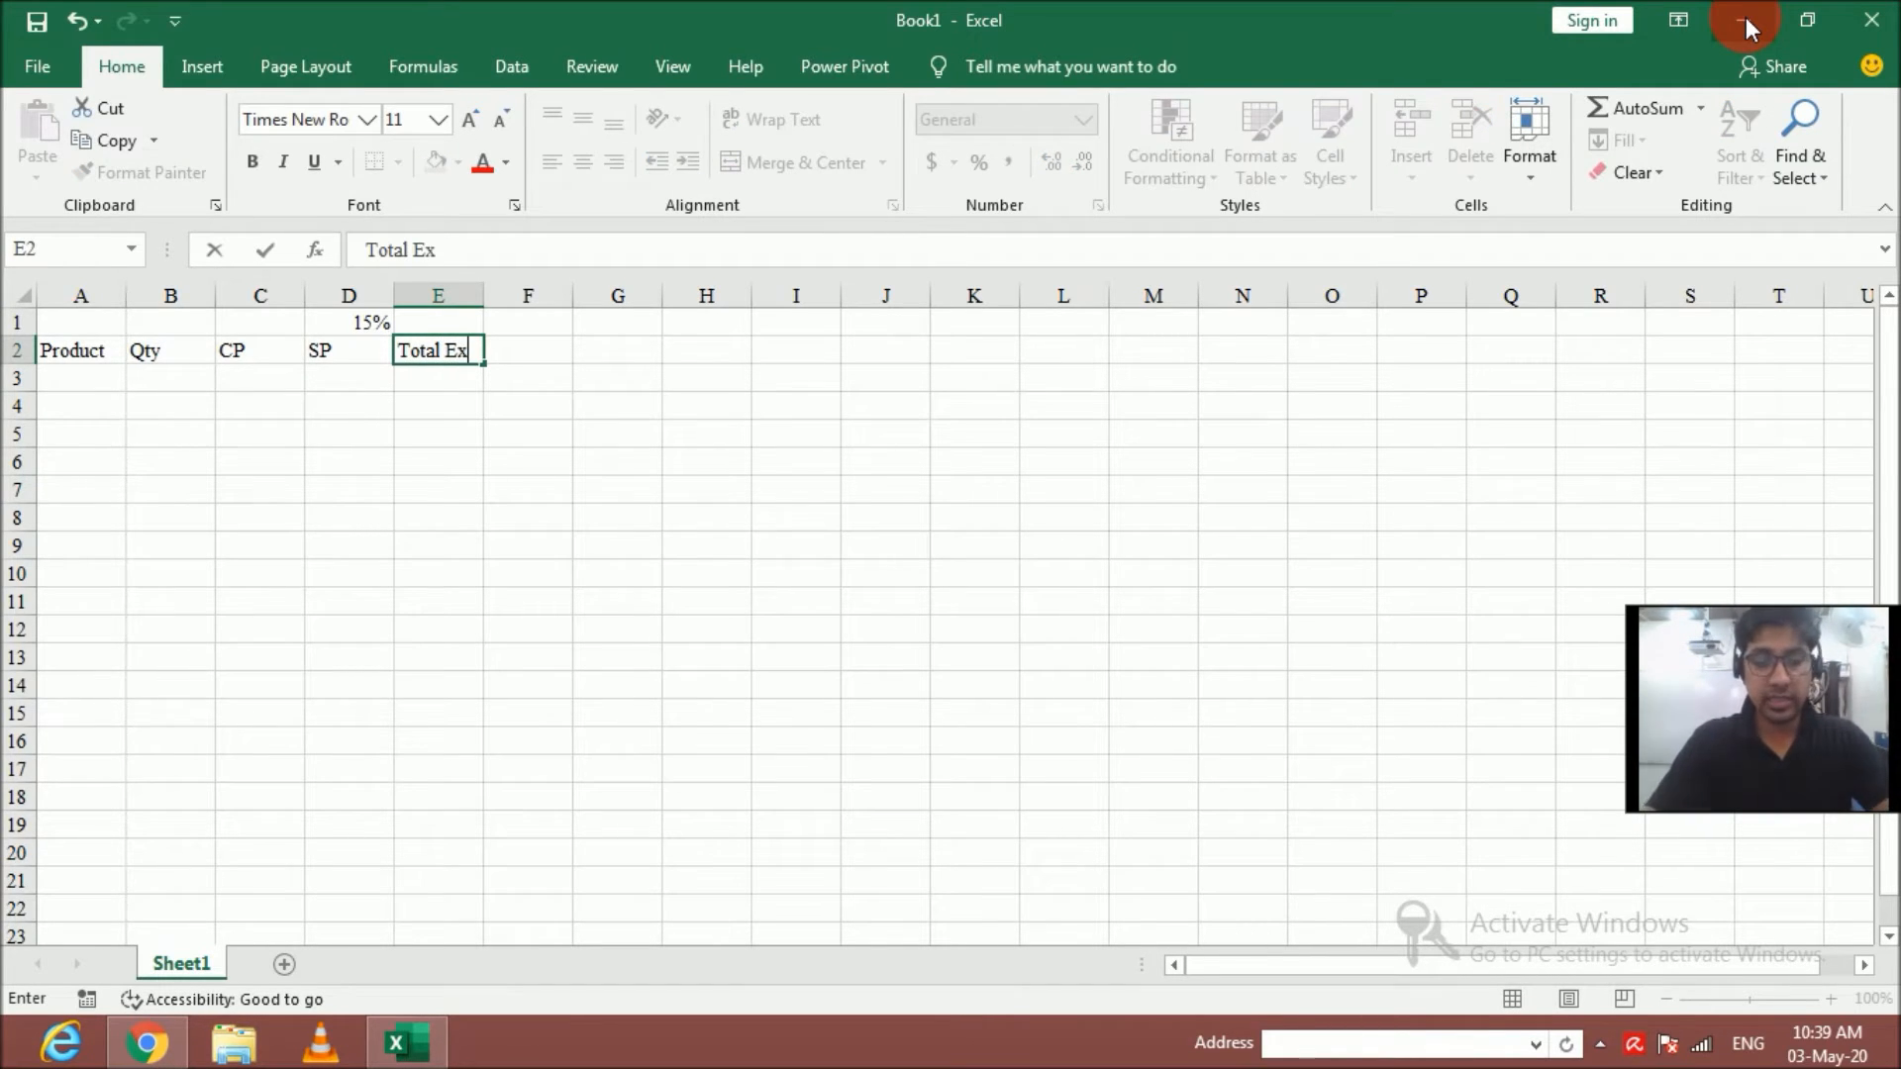
key("Return")
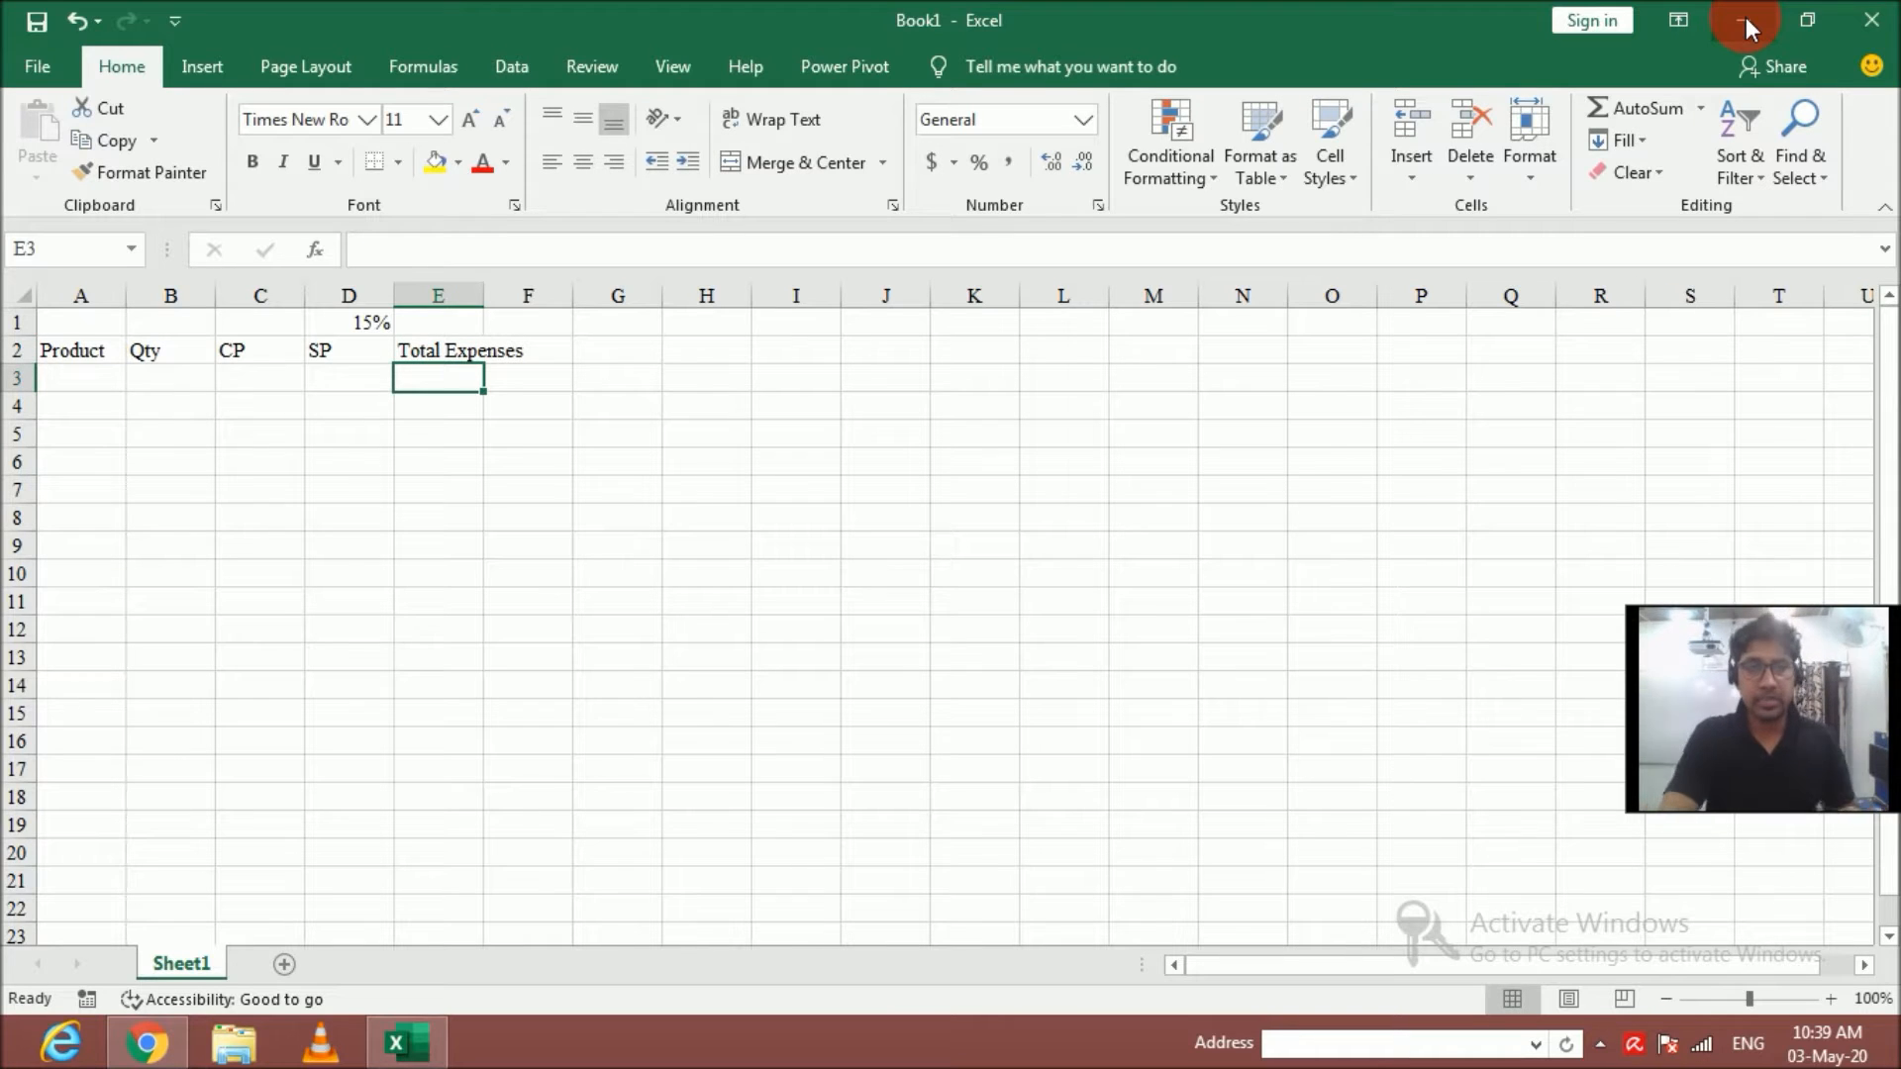
left_click(504, 319)
double_click(484, 297)
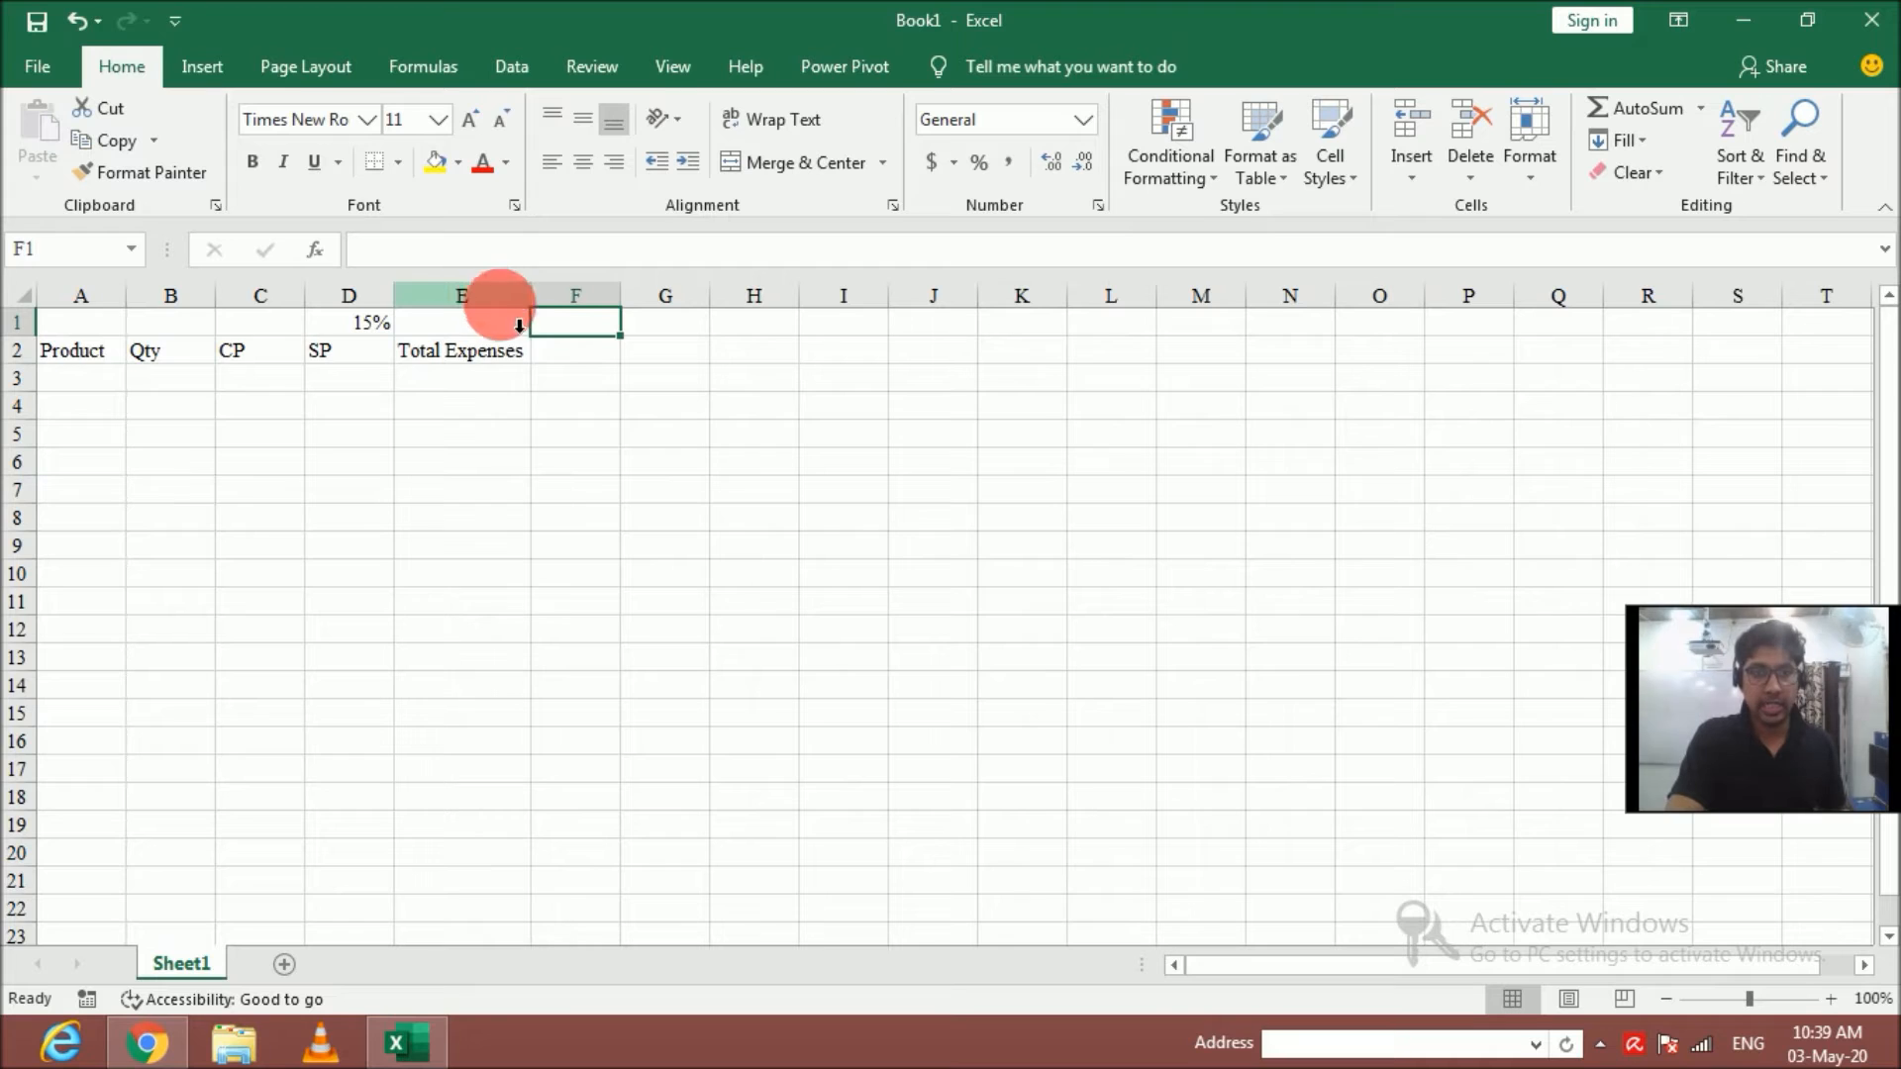
Add the headers Total Revenue in F2 and Net Profit in G2, fitting column F to its text
left_click(575, 351)
type("T")
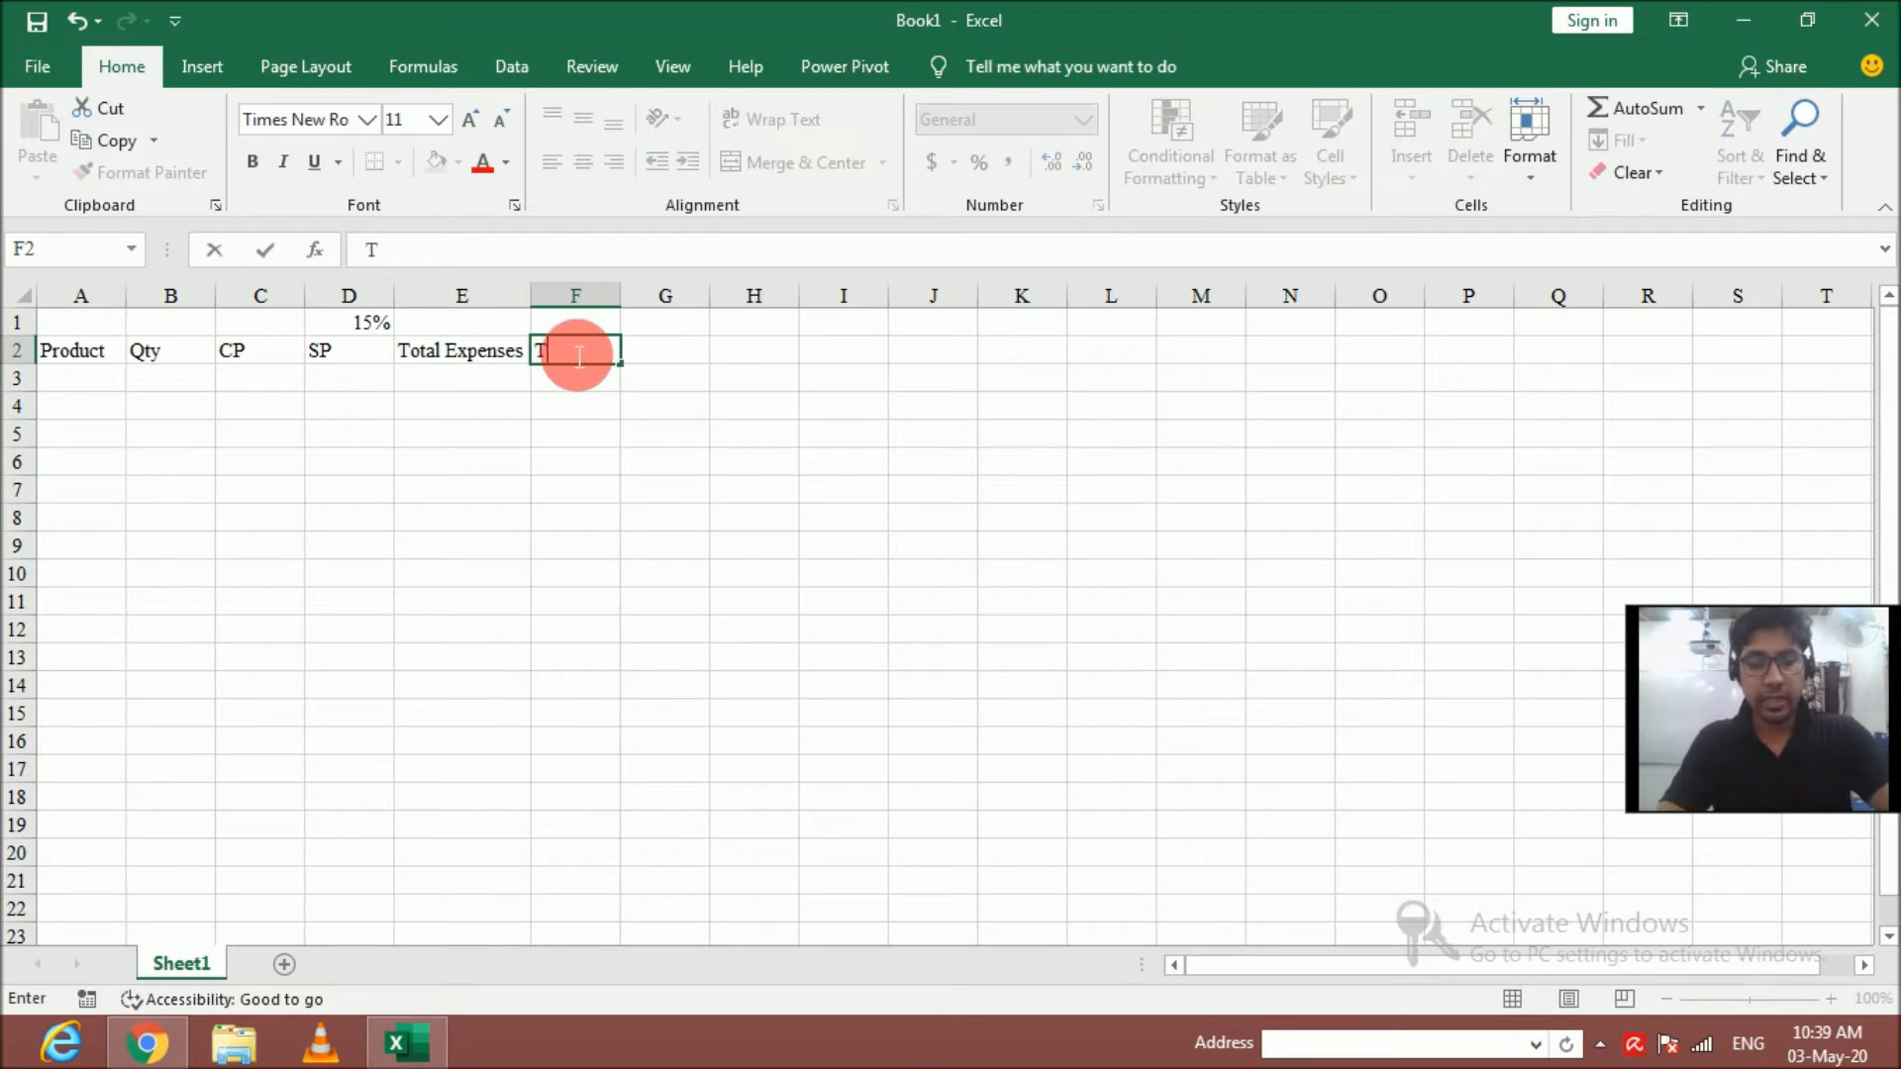
type("otal Revenue")
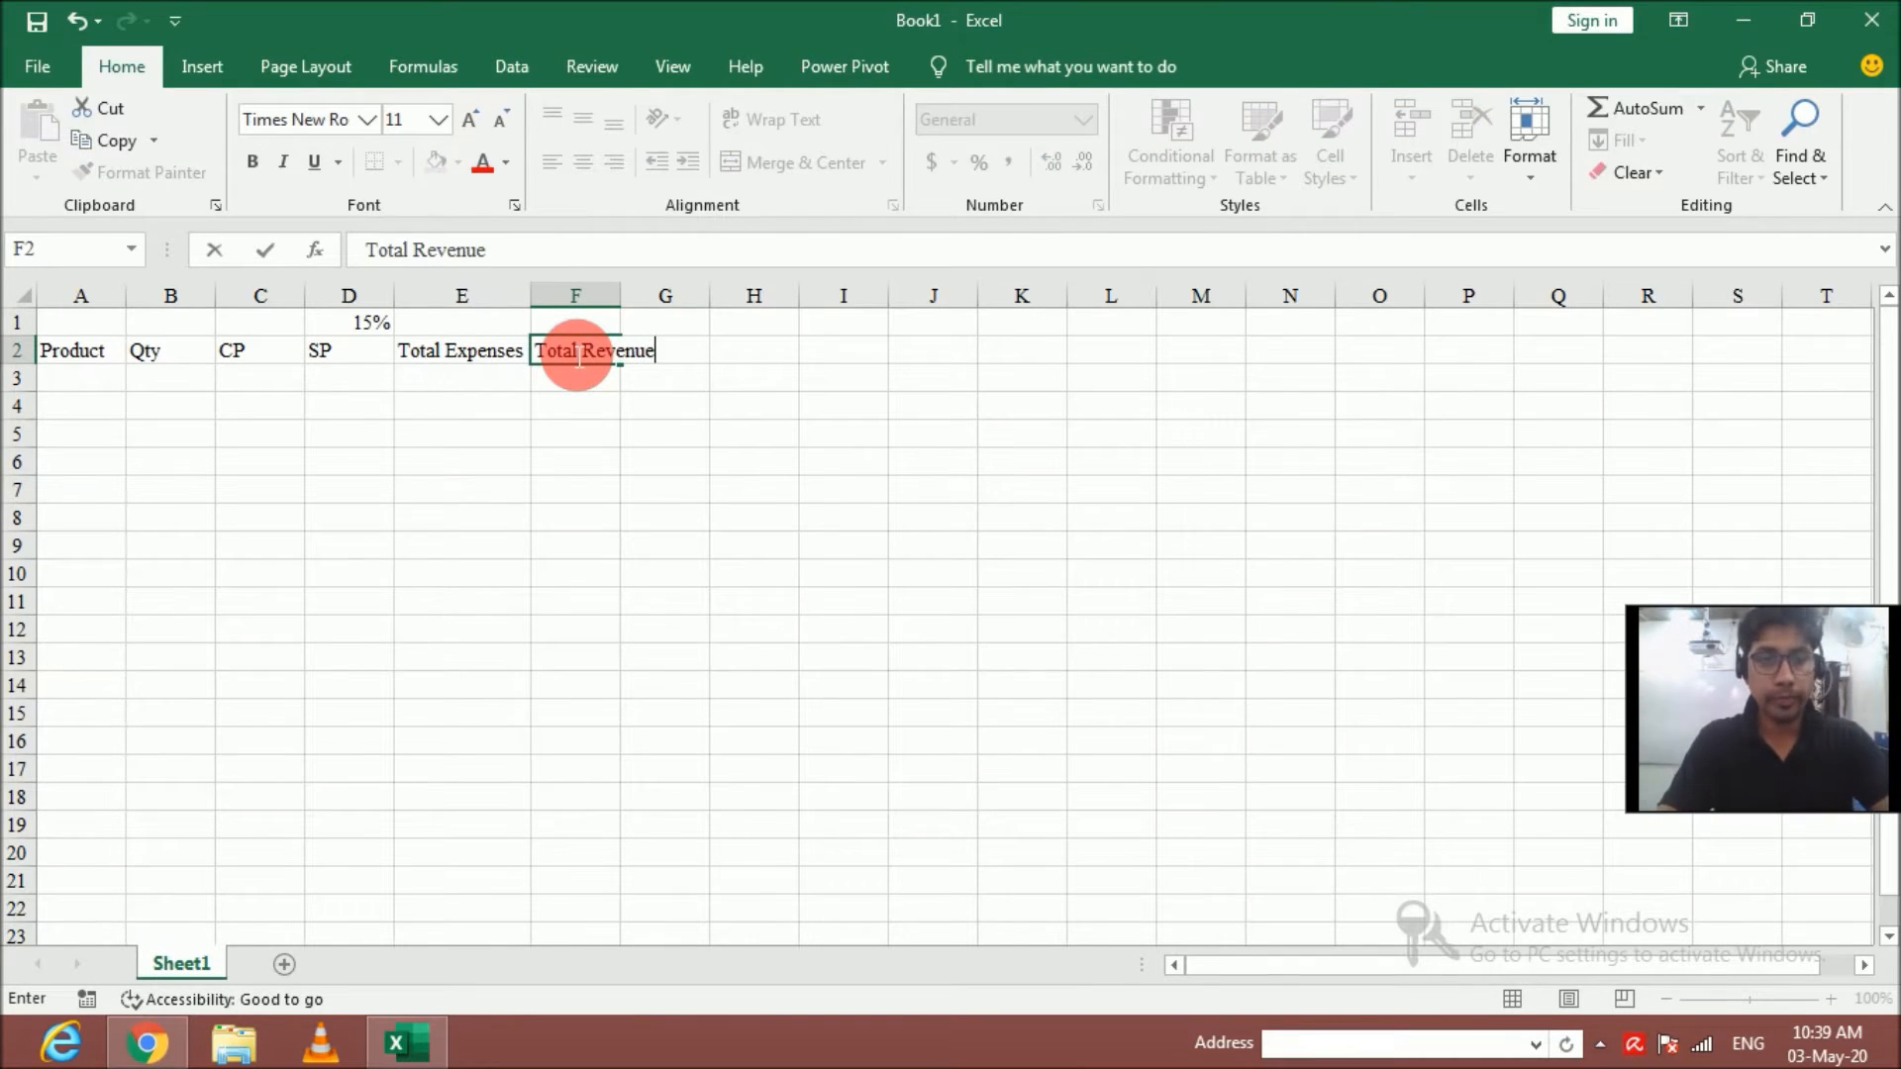
key("Tab")
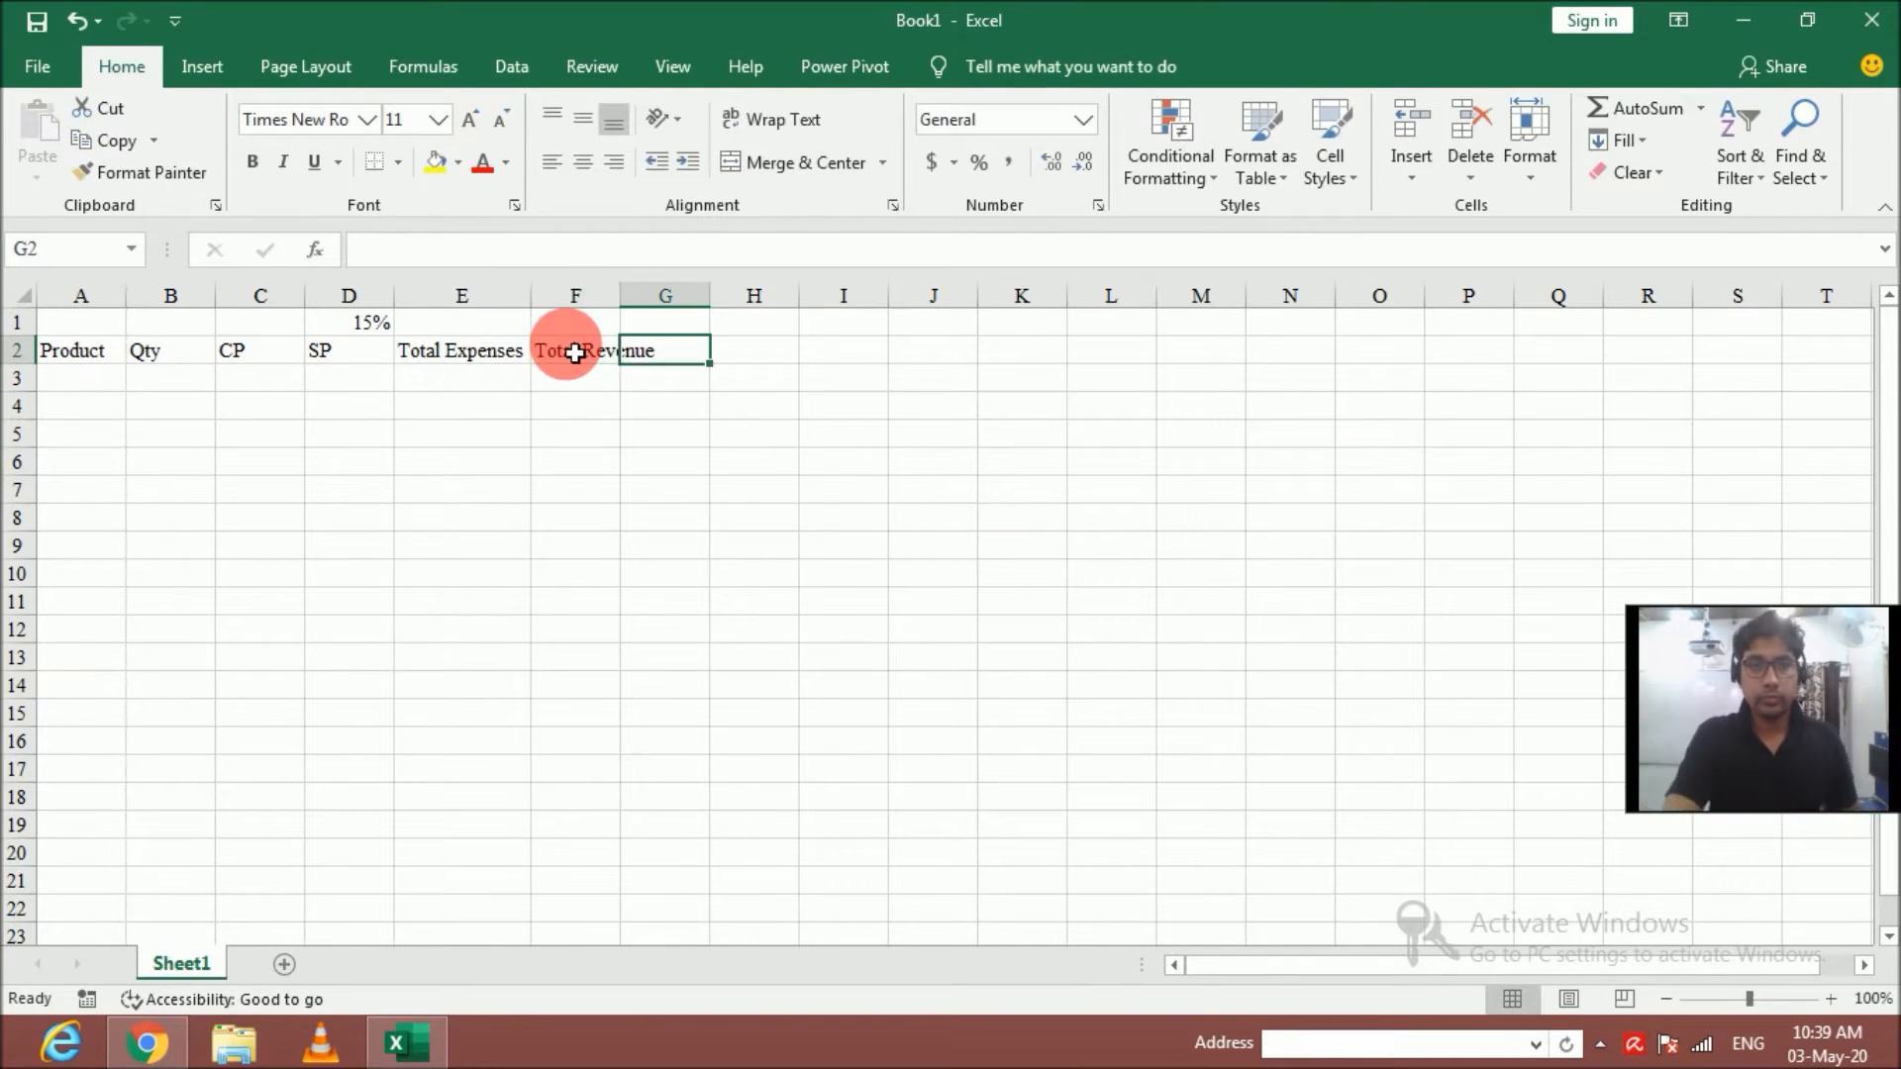
double_click(620, 296)
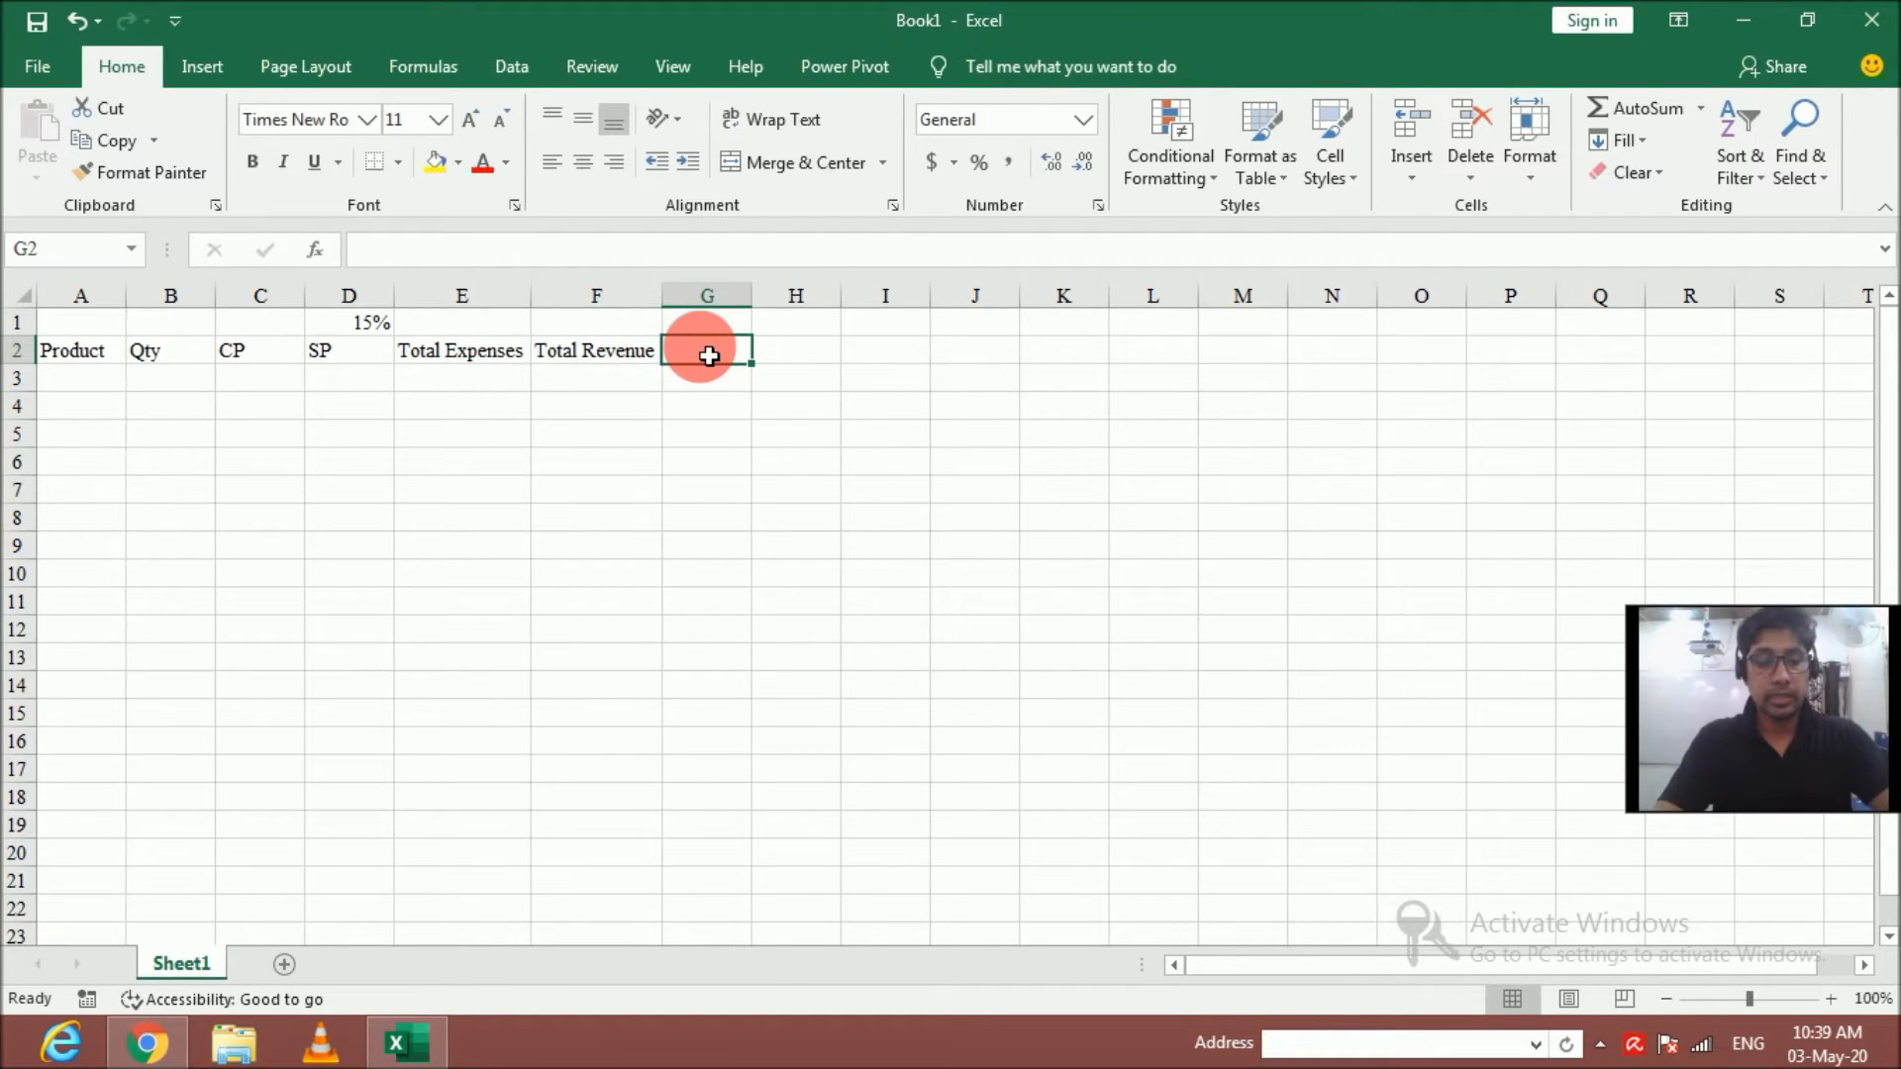
type("Net Profit")
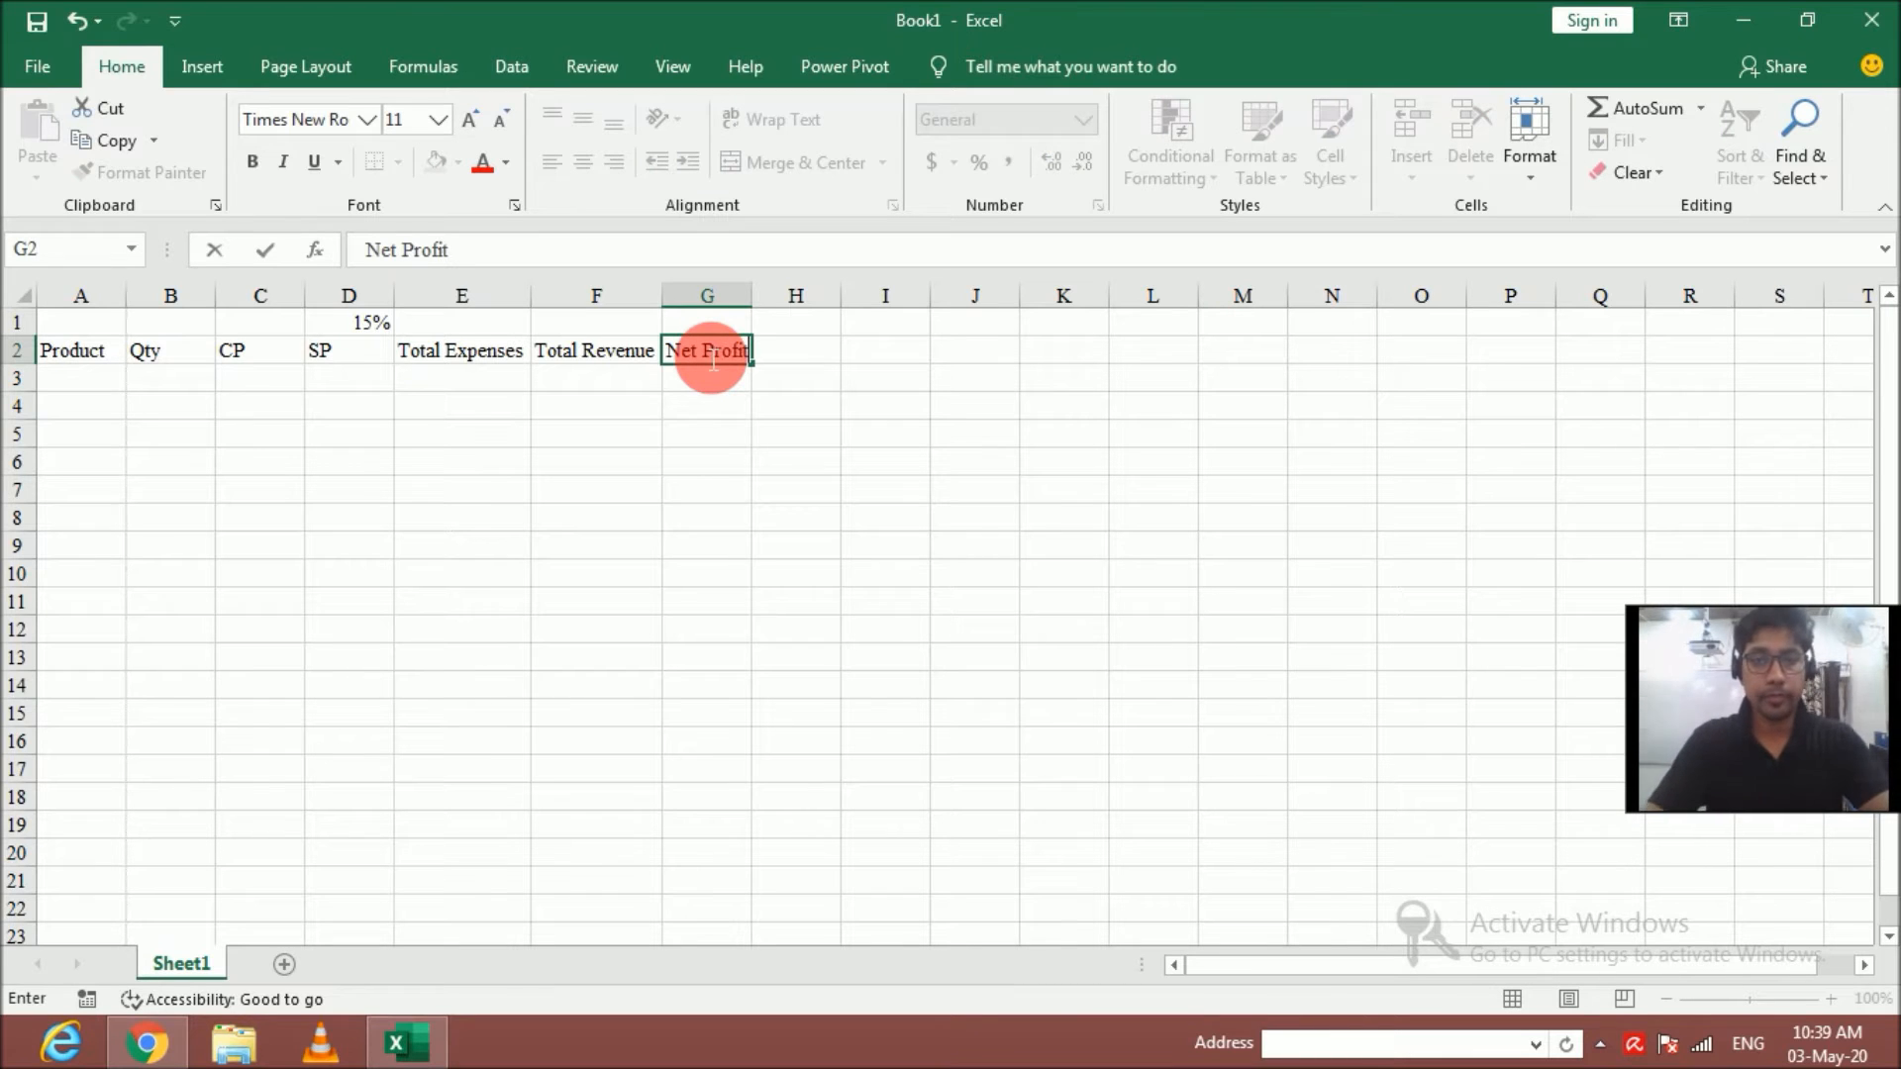
key("Return")
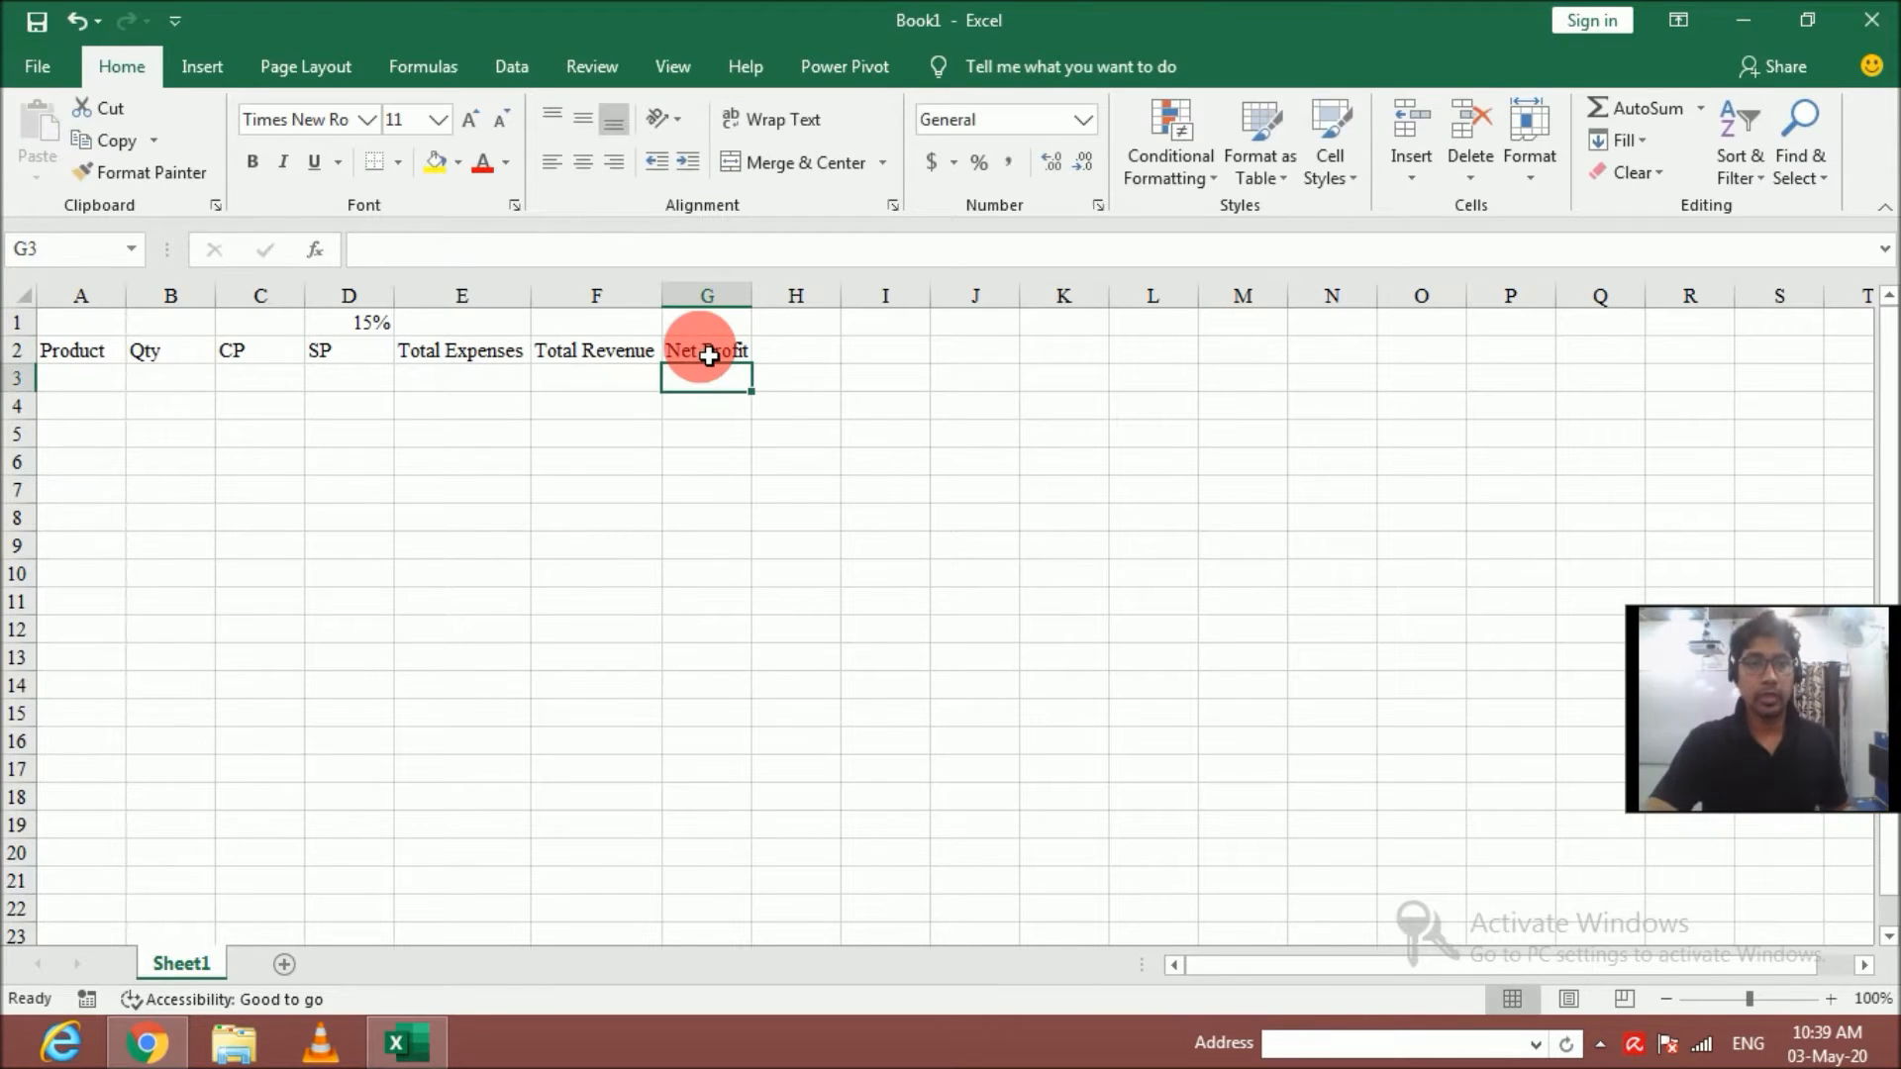
List the products Mouse, Keyboard and Mother Board in cells A3 to A5
left_click(87, 381)
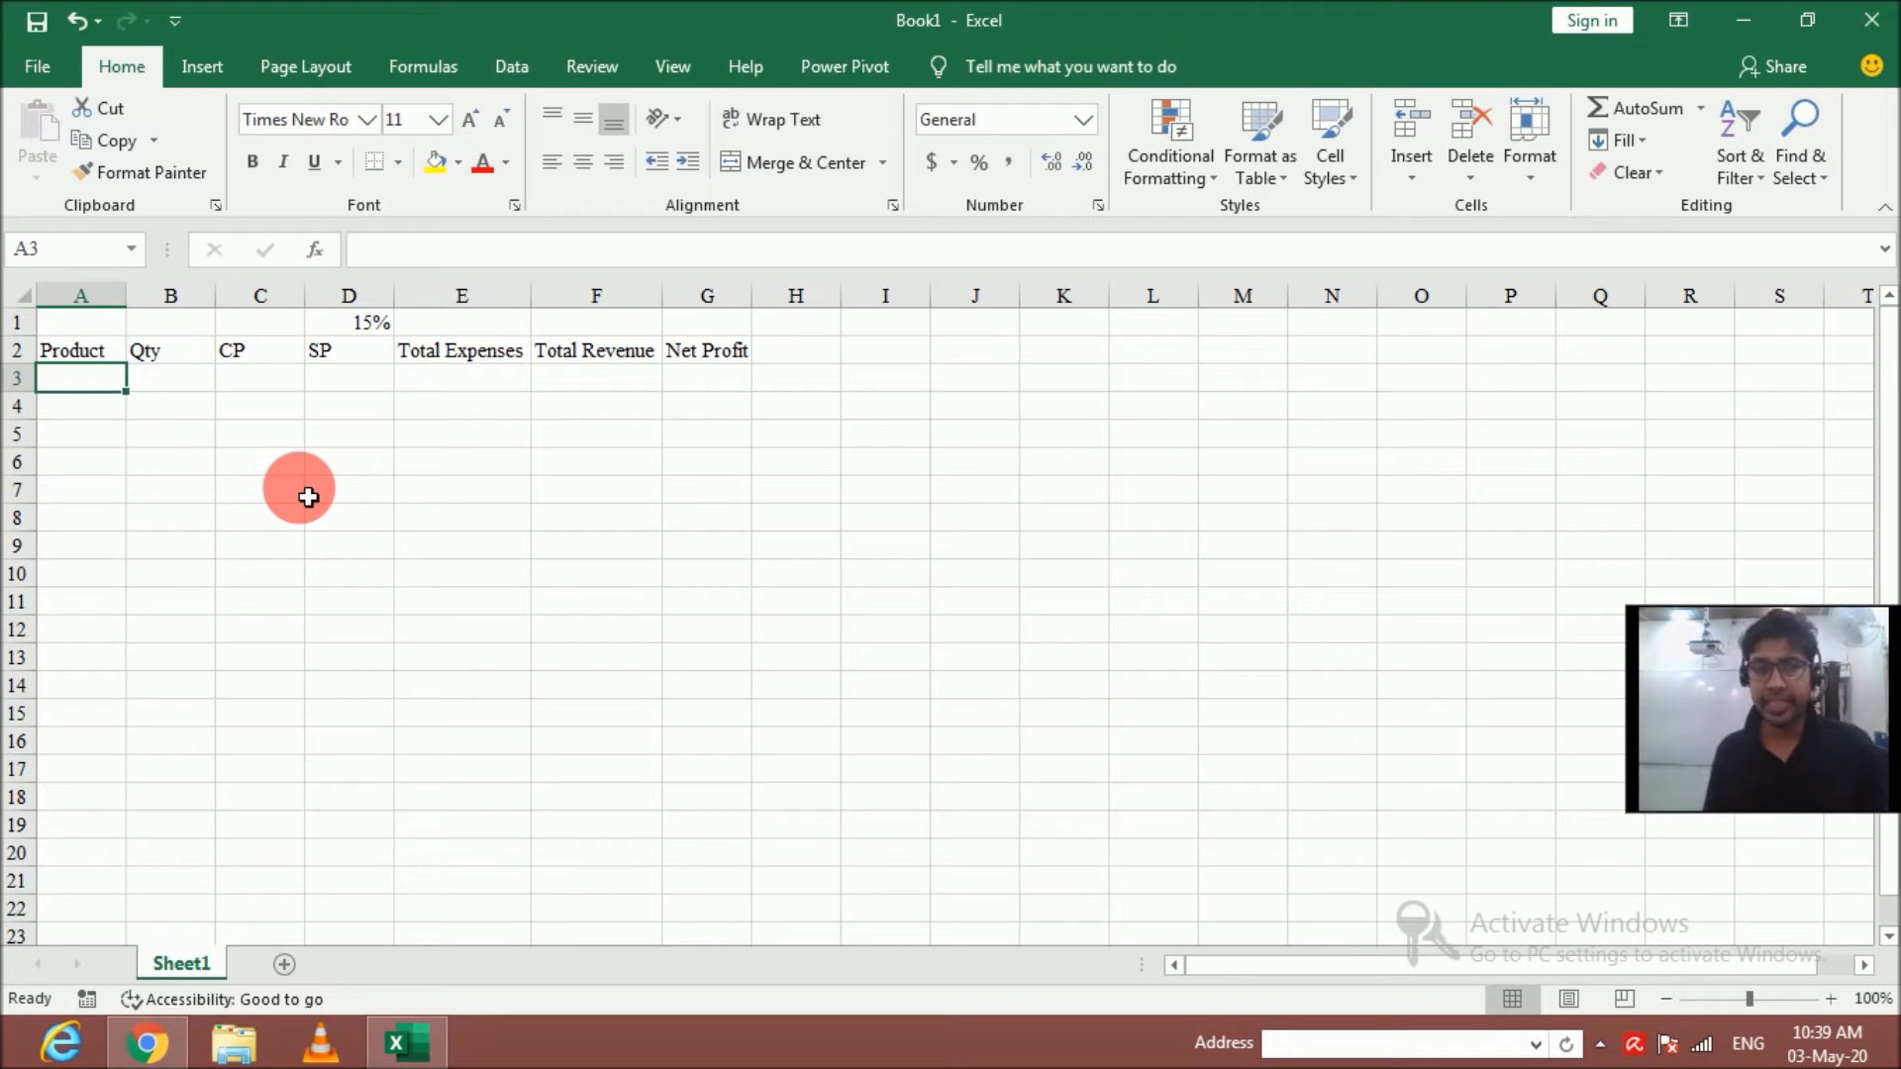
type("Mouse")
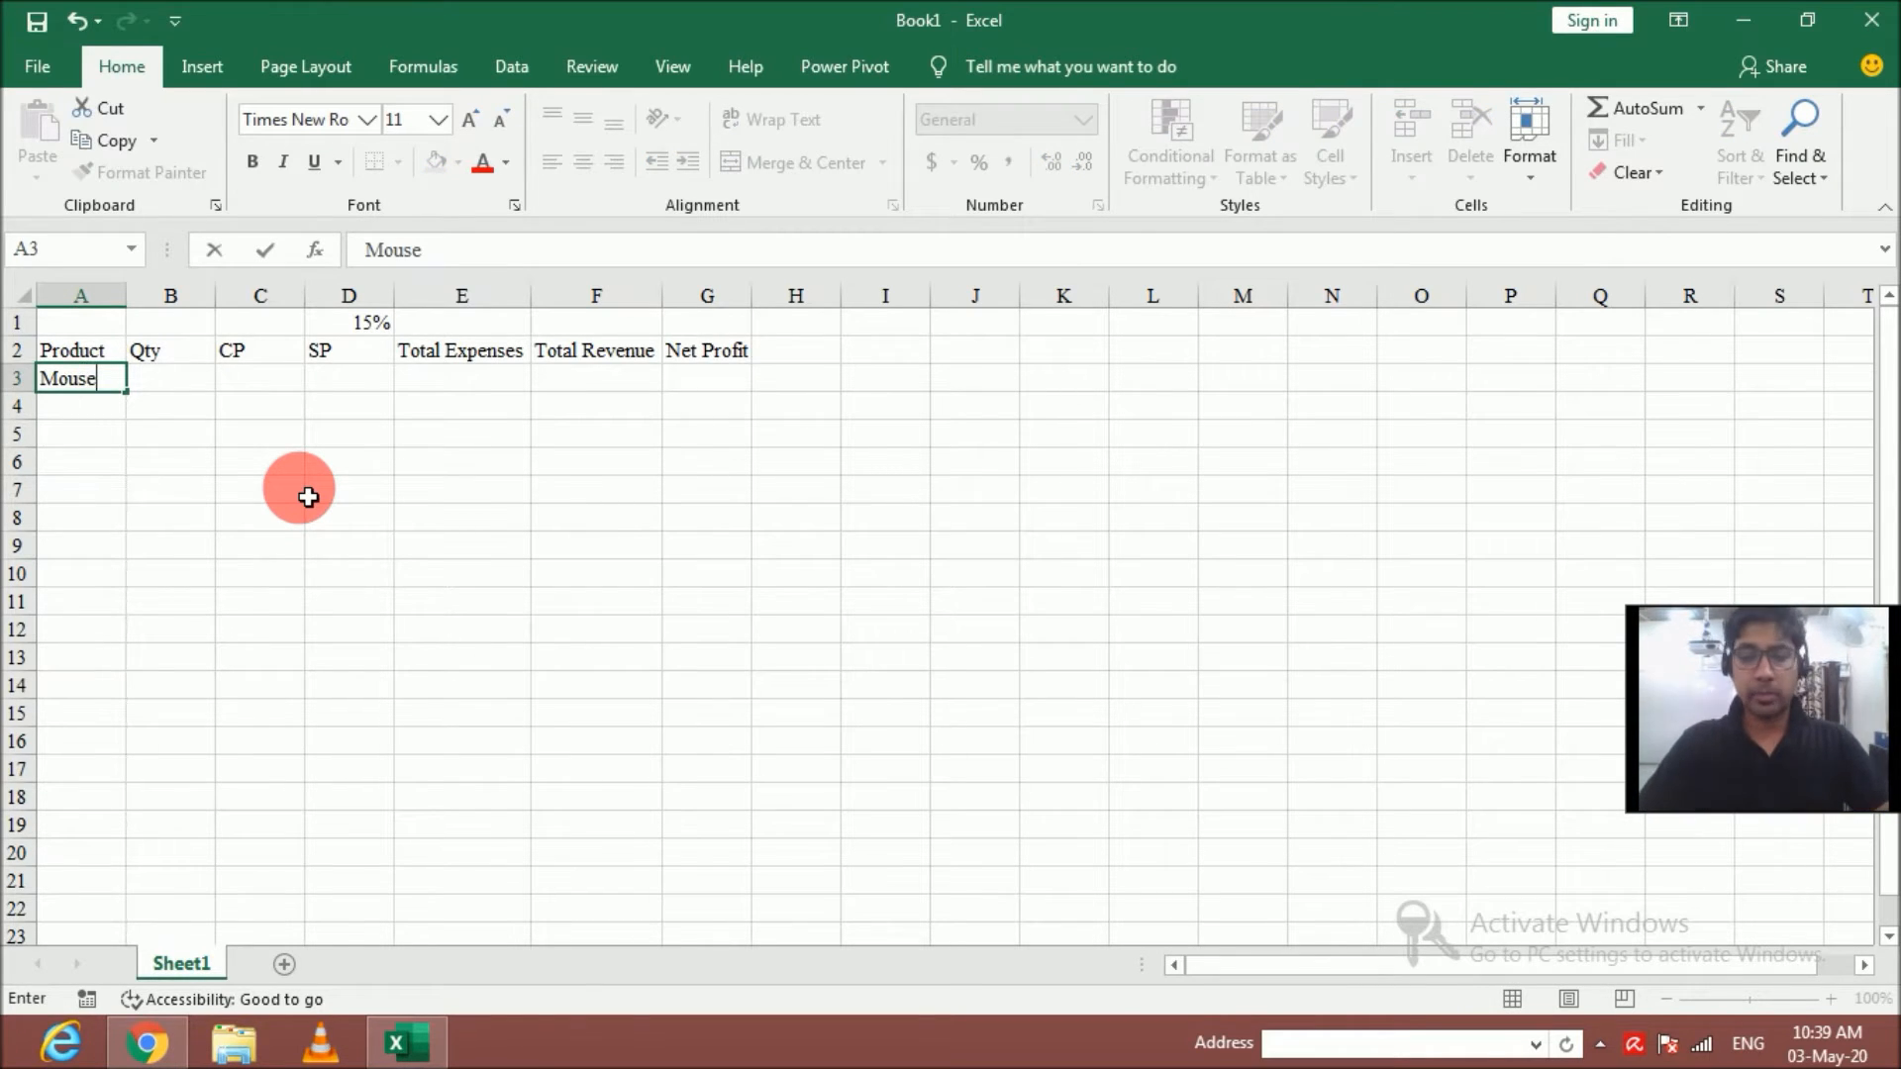
key("Return")
type("Keyboard")
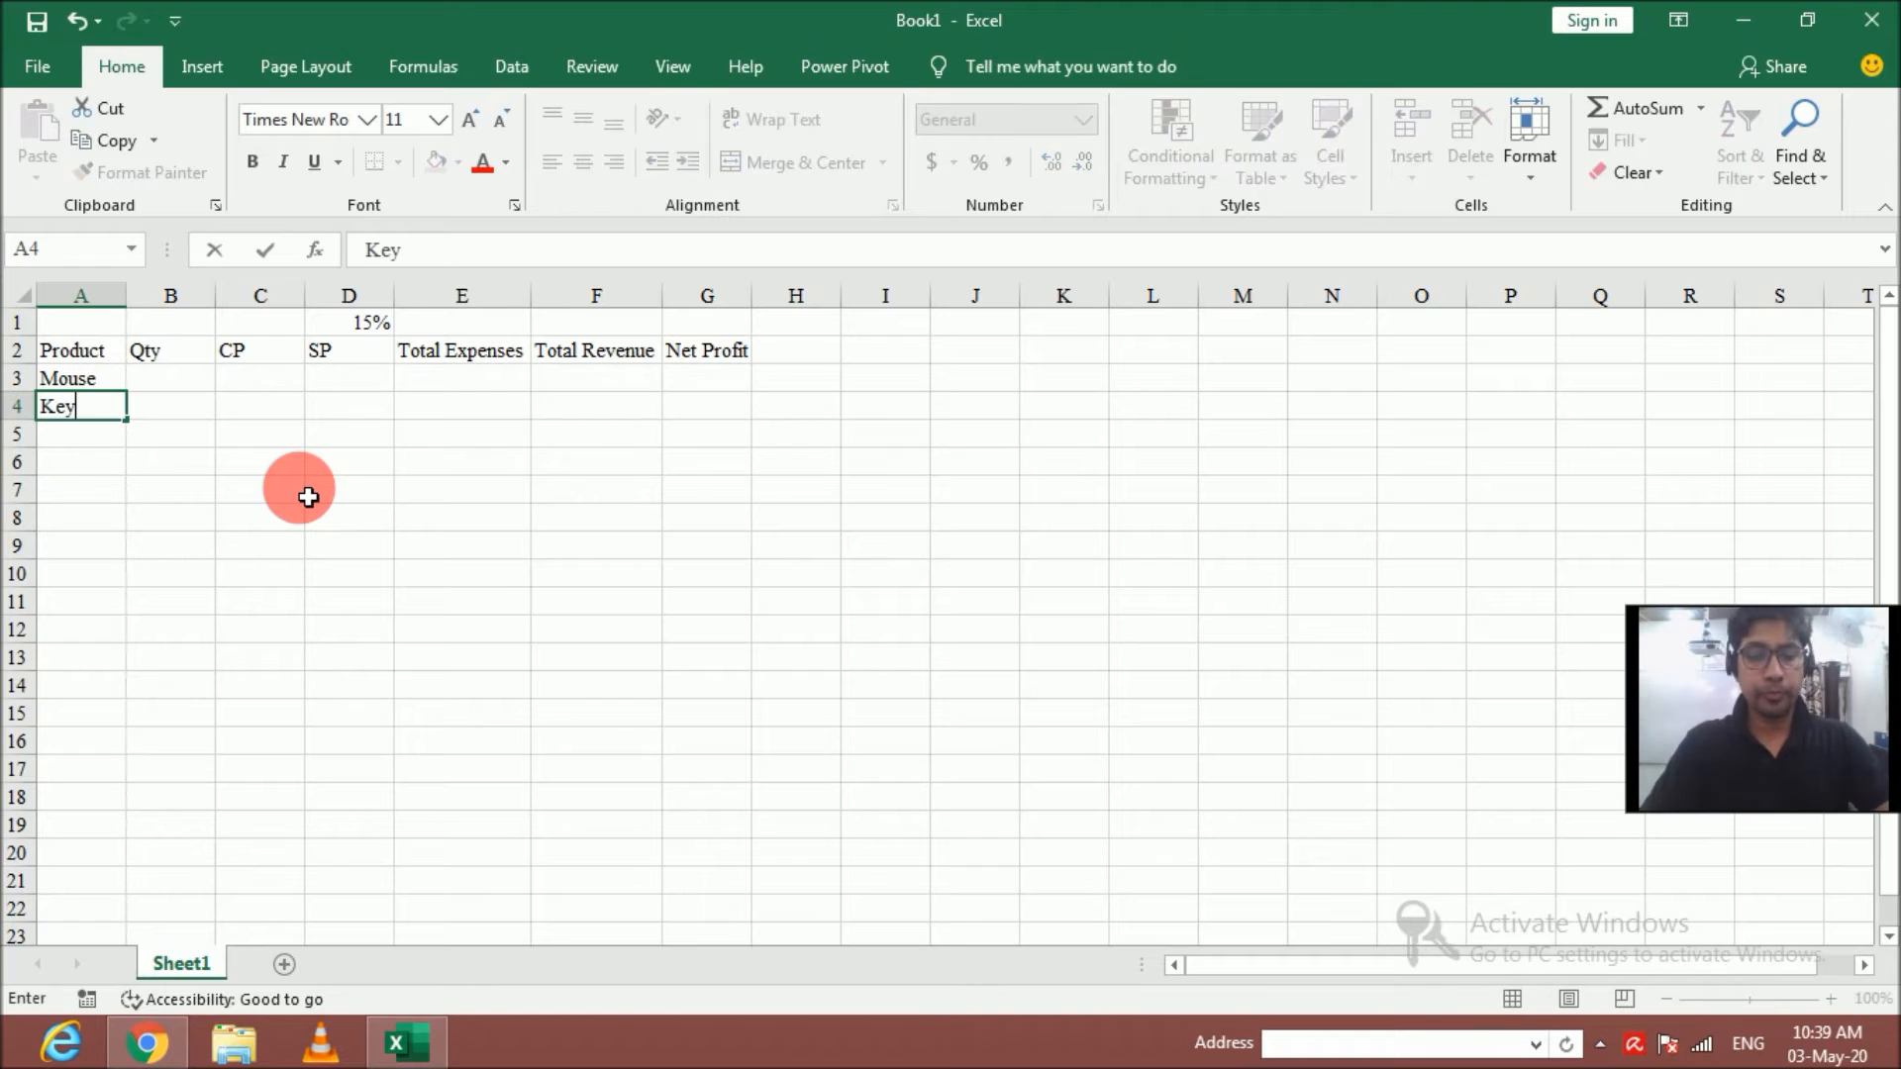
key("Return")
key("Return")
key("Up")
type("Mother Board")
key("Return")
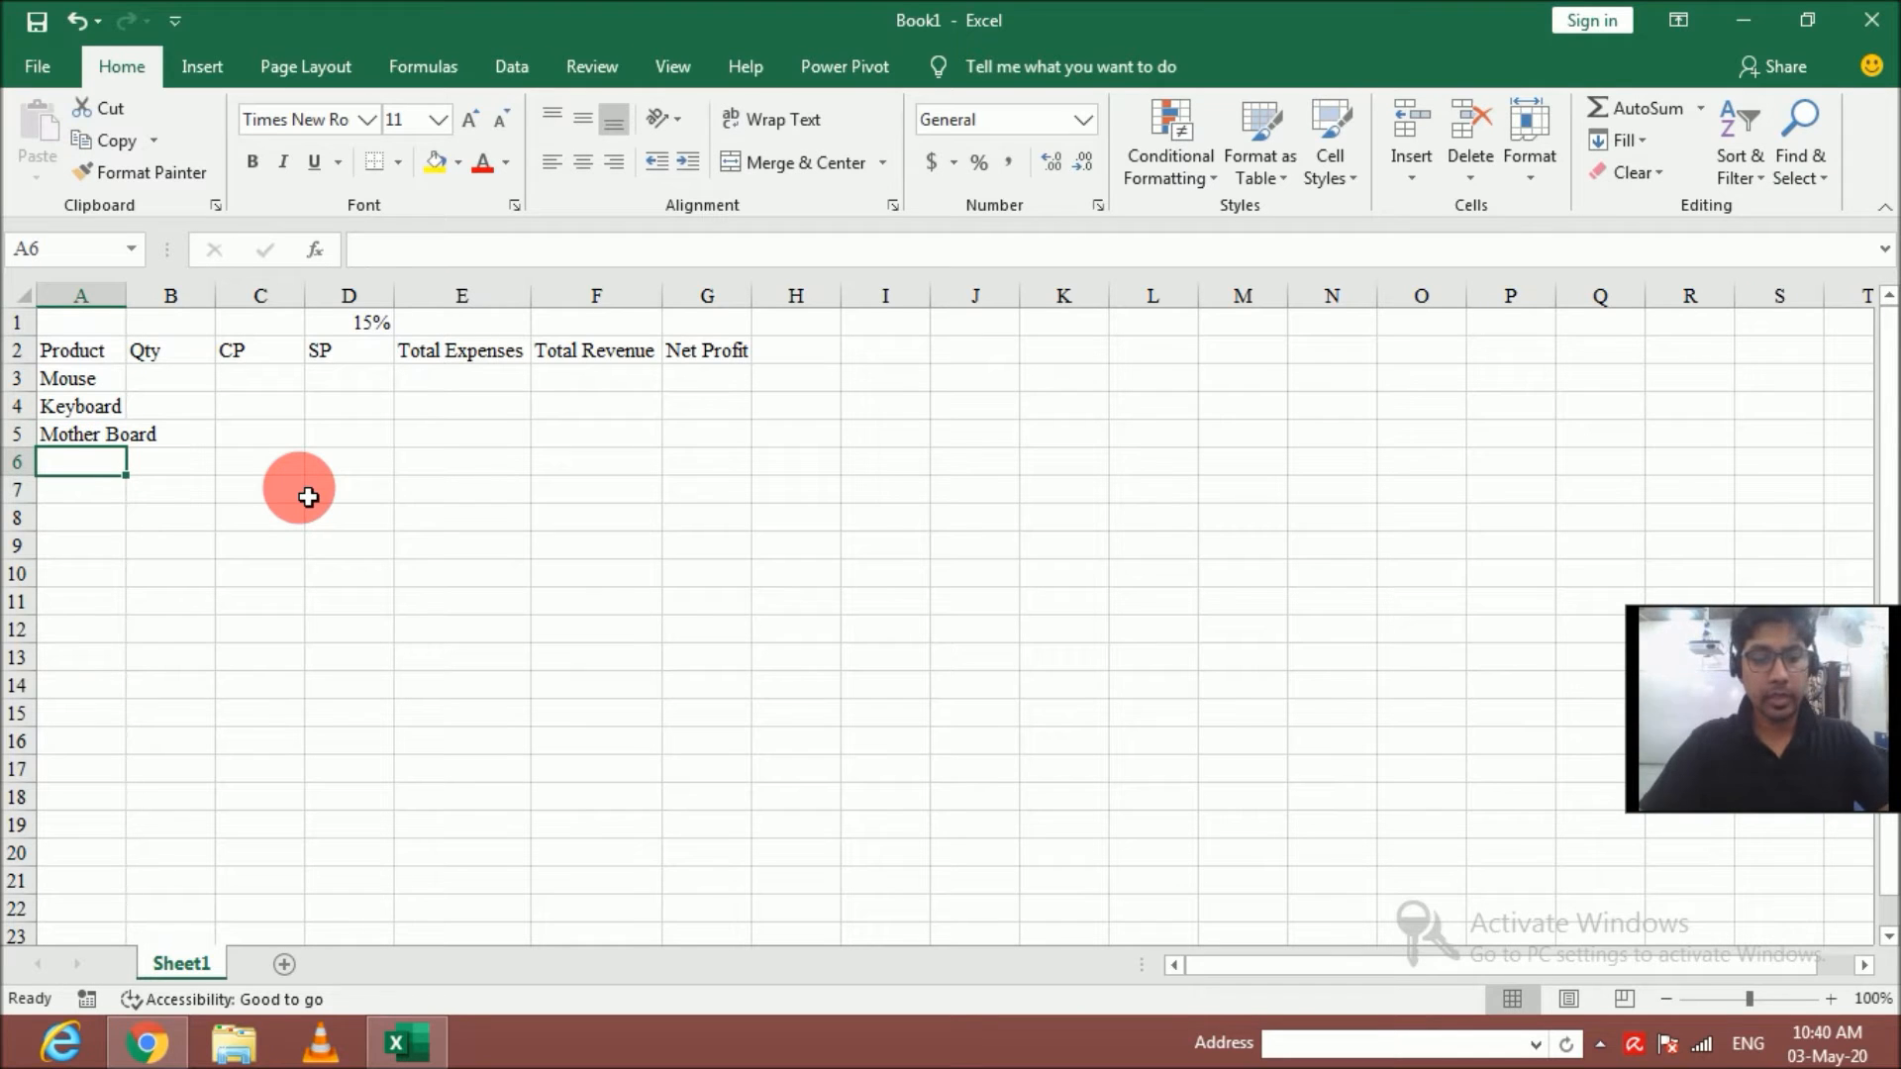
Add Laptops, Monitors, UPS and Hard Disk in cells A6 to A9, and widen column A to fit the product names
type("Laptops")
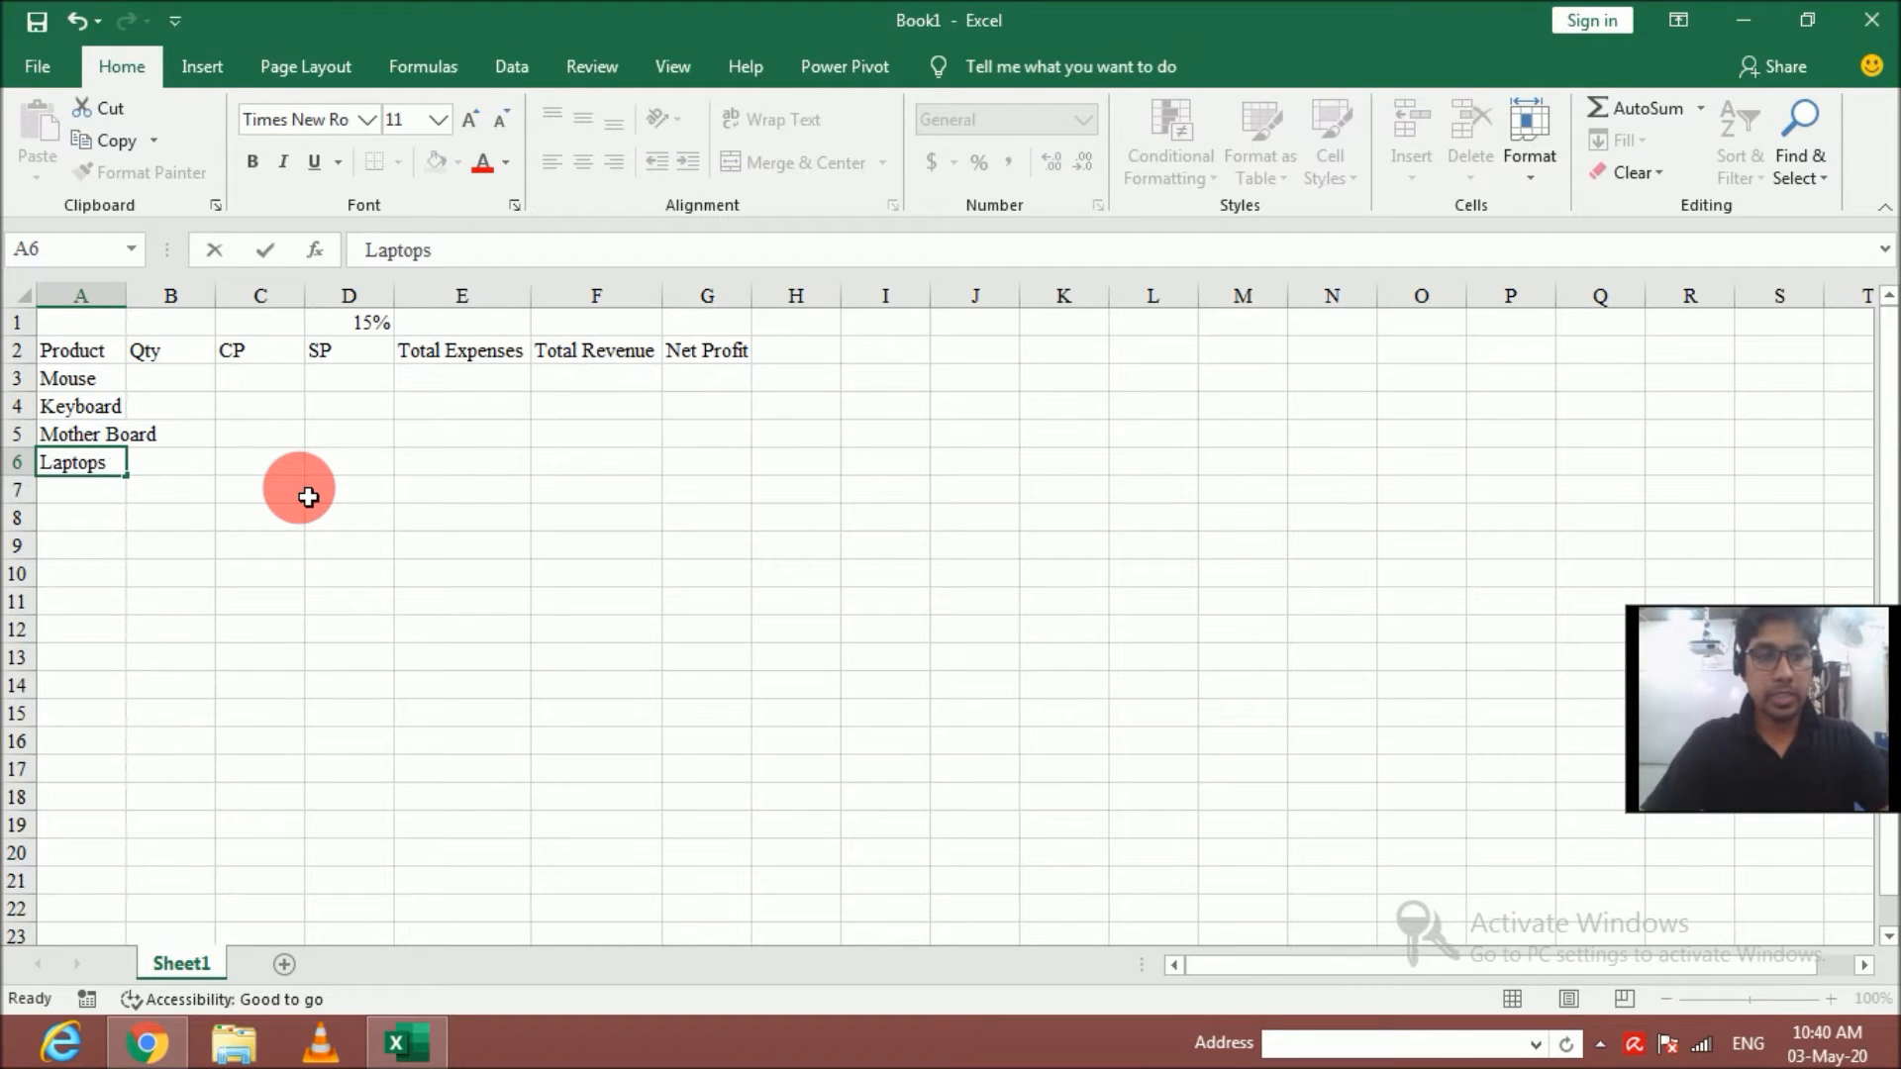
key("Return")
type("Mon")
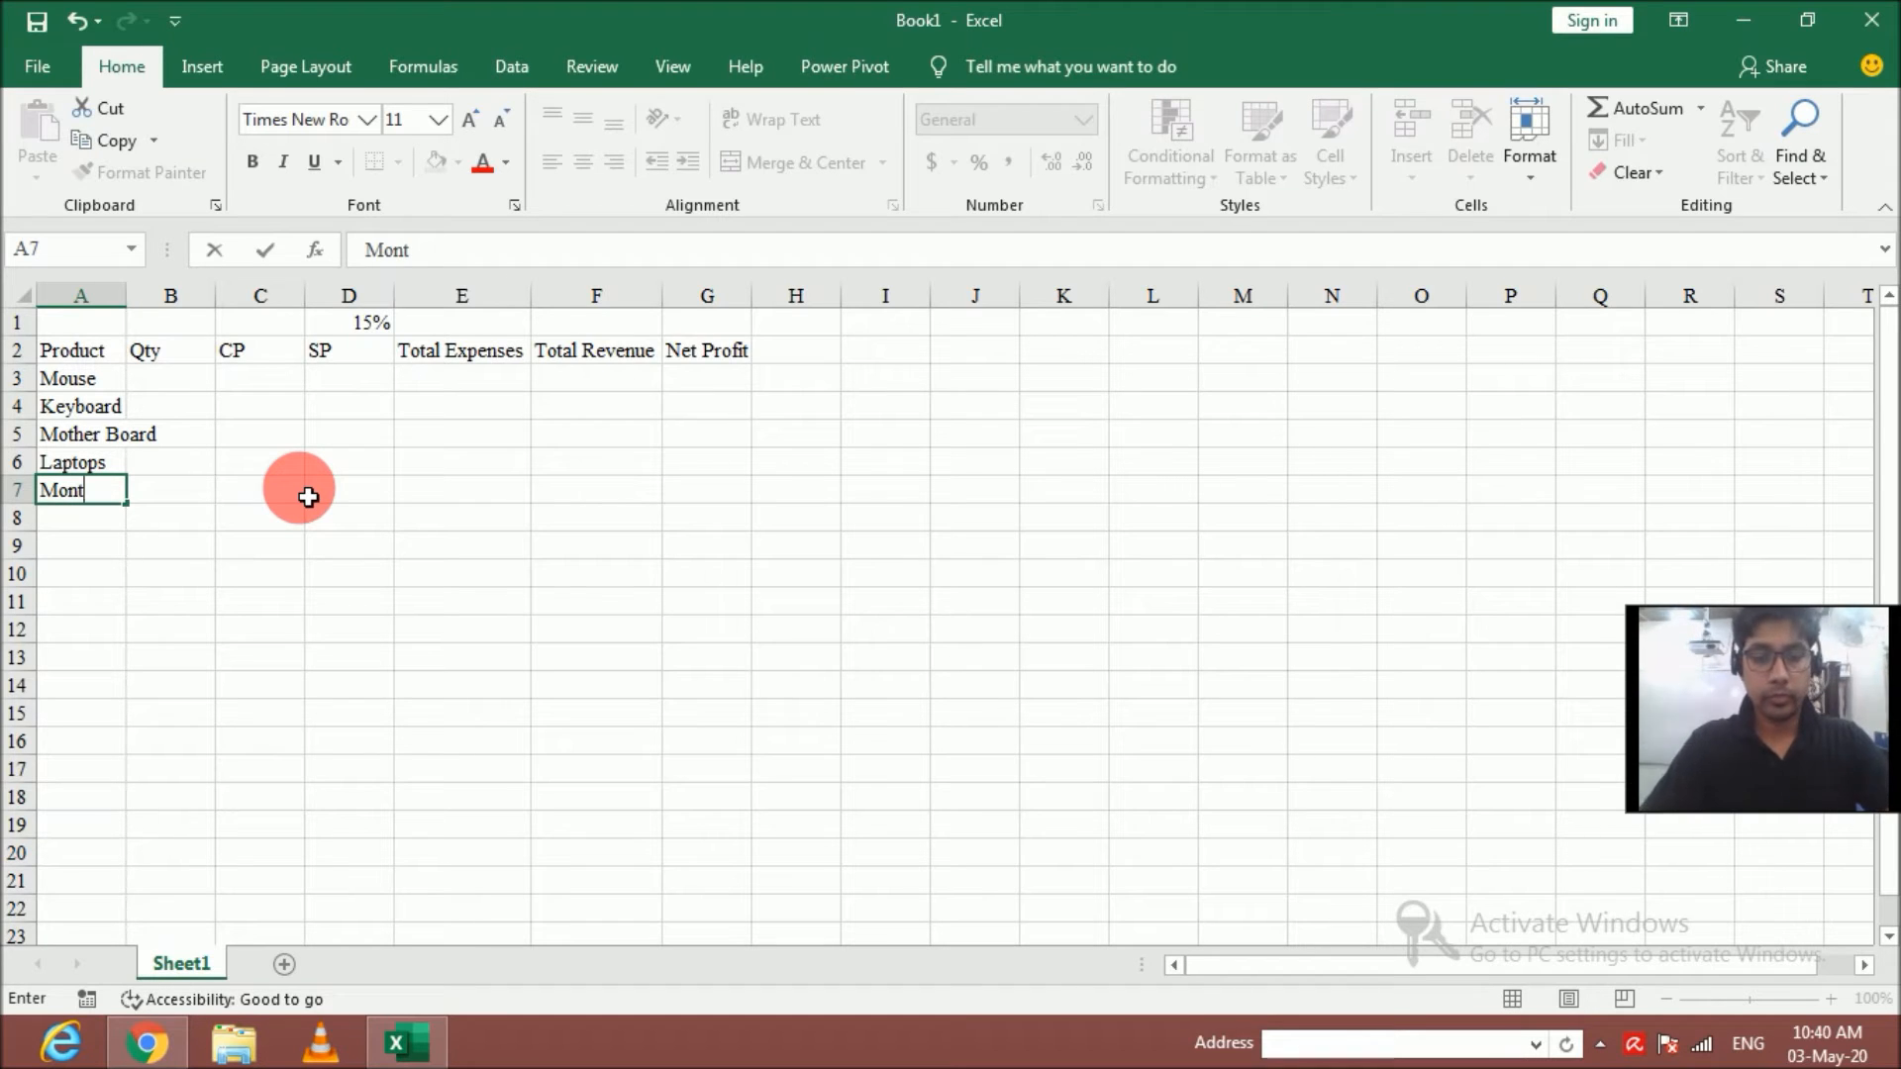
type("itors")
key("Return")
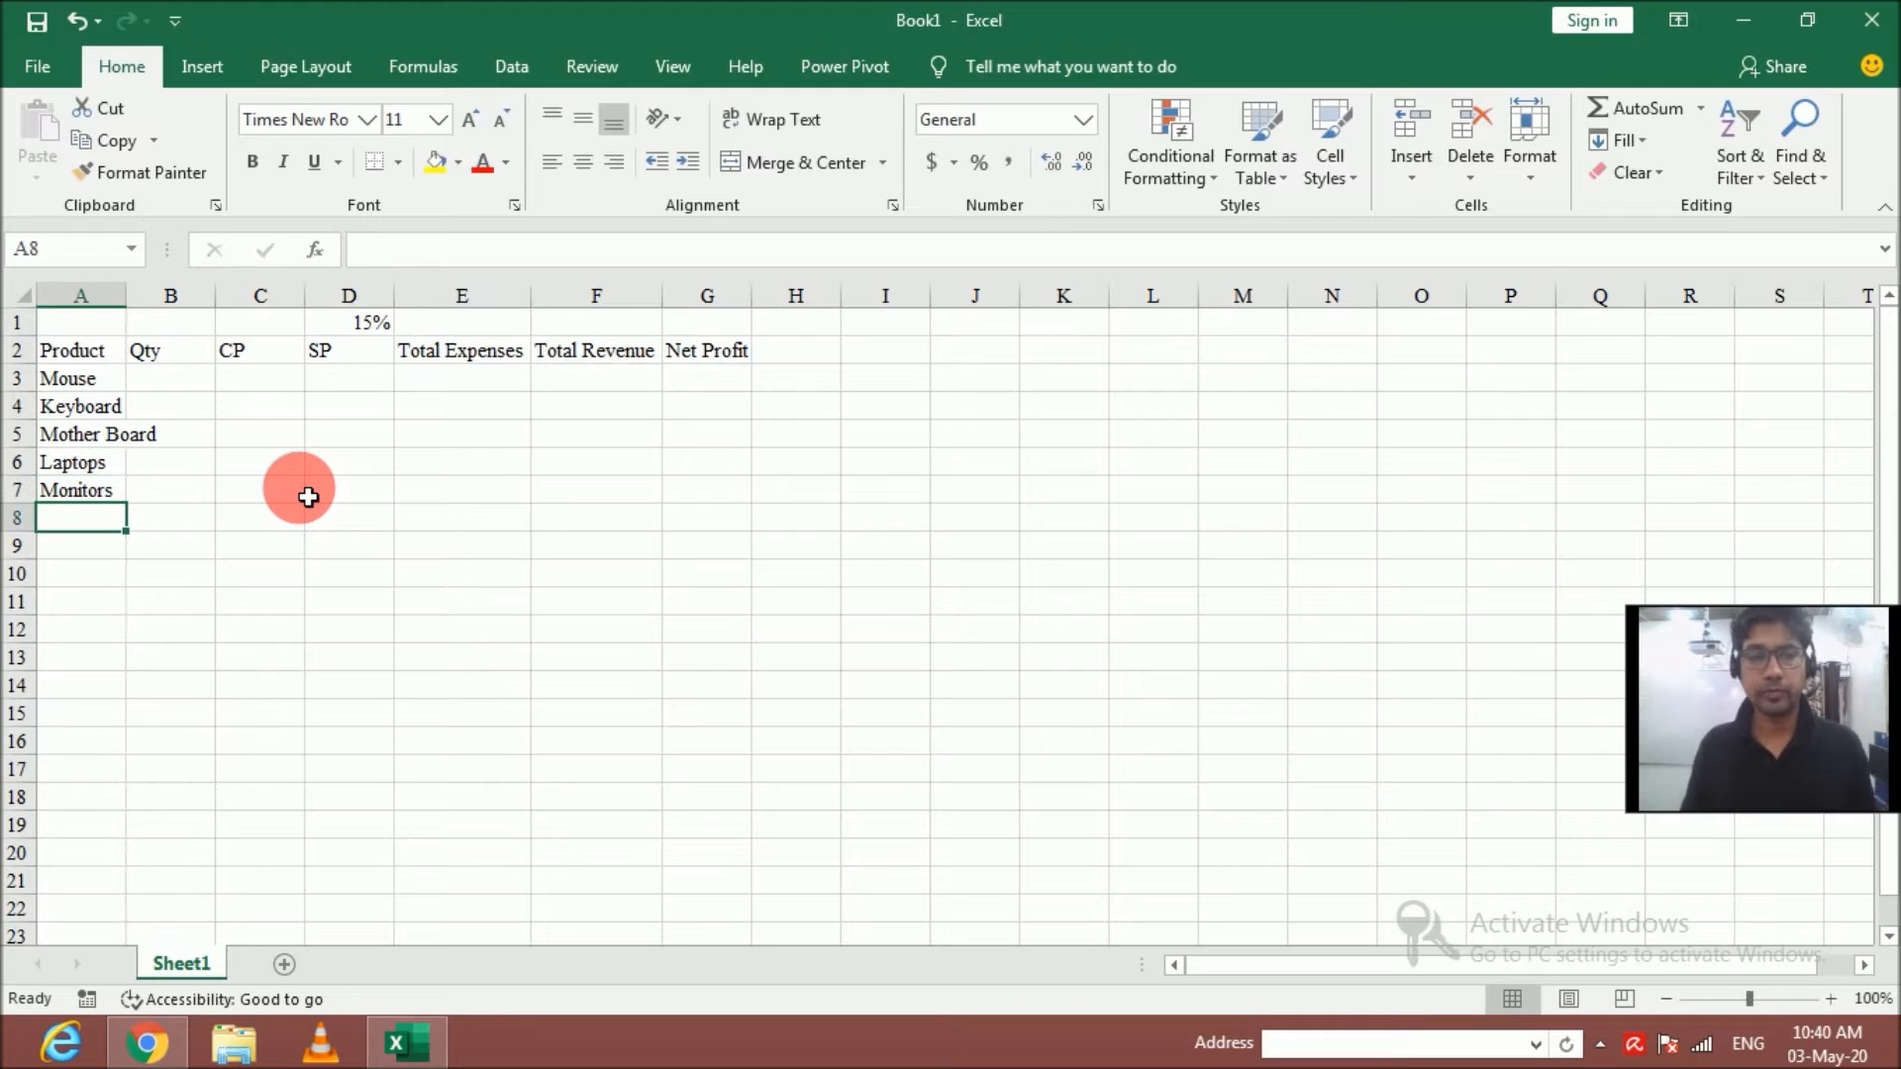
type("UPS")
key("Return")
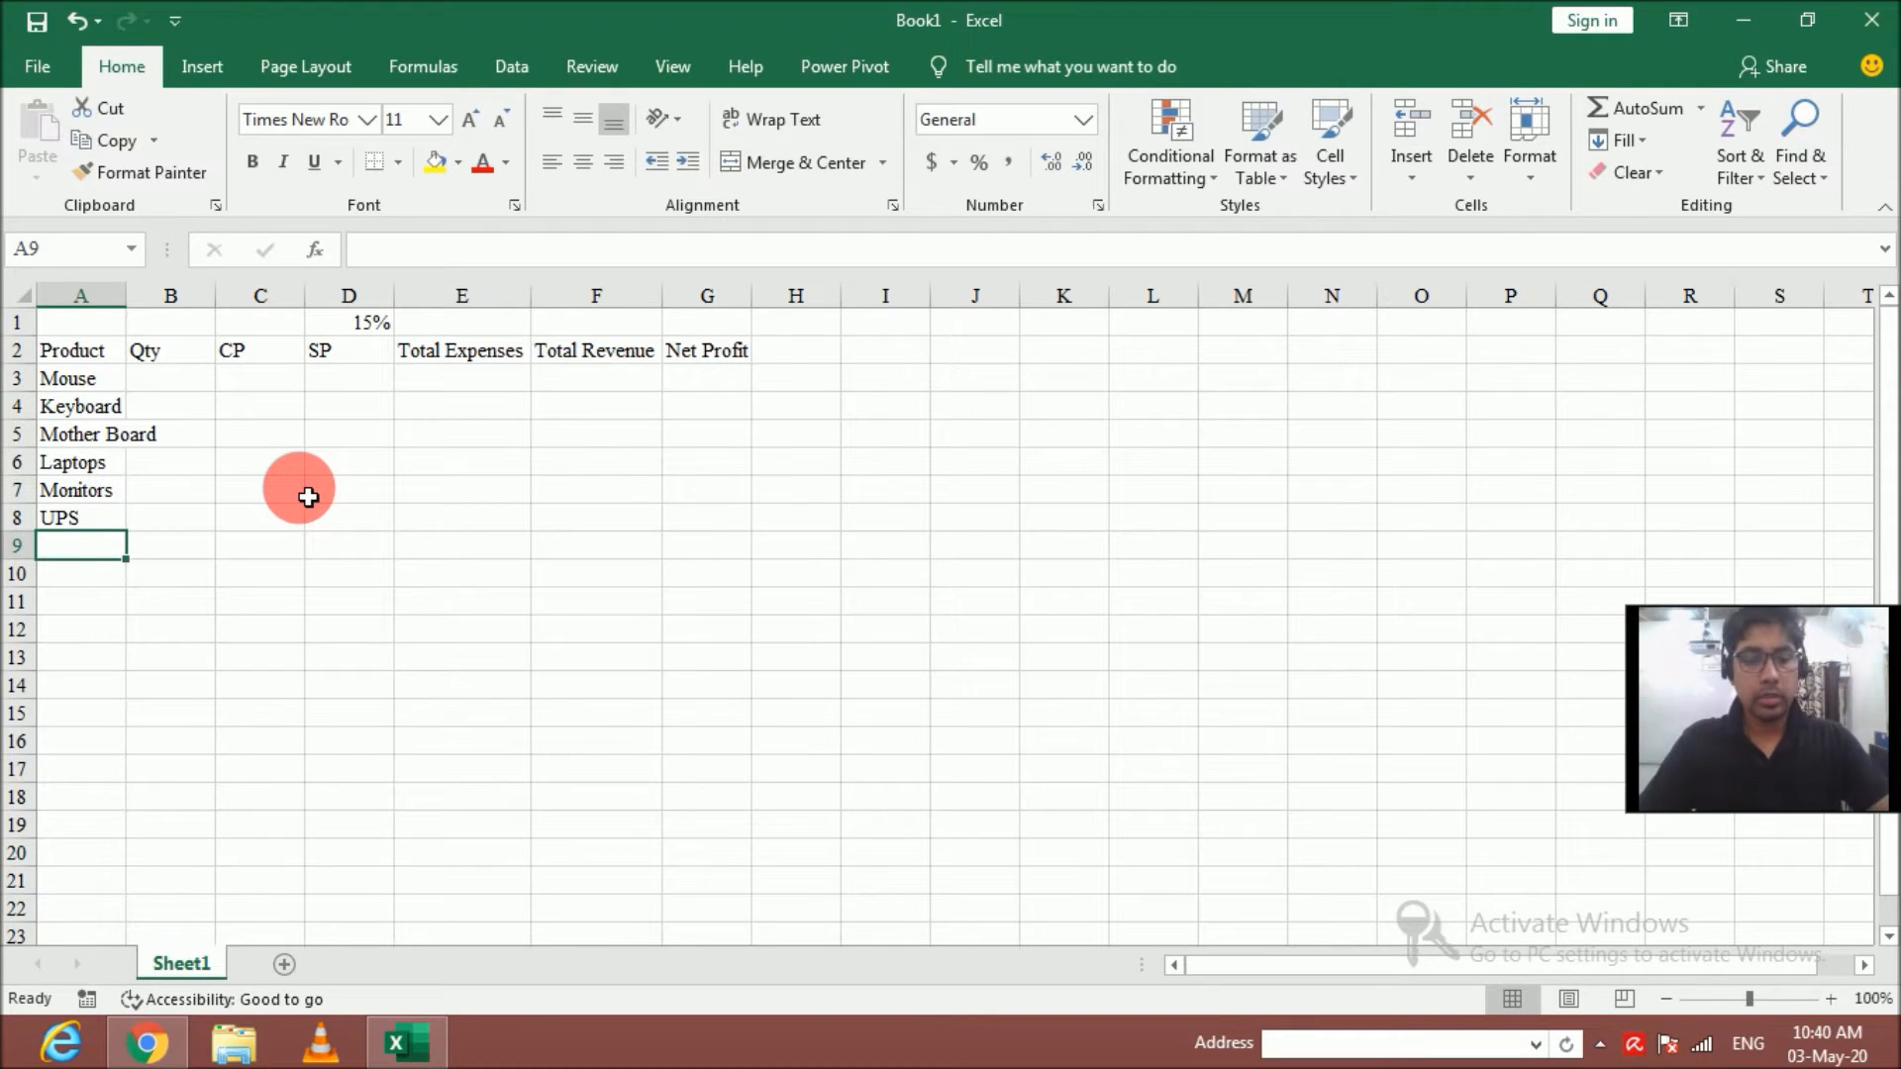
type("Hard")
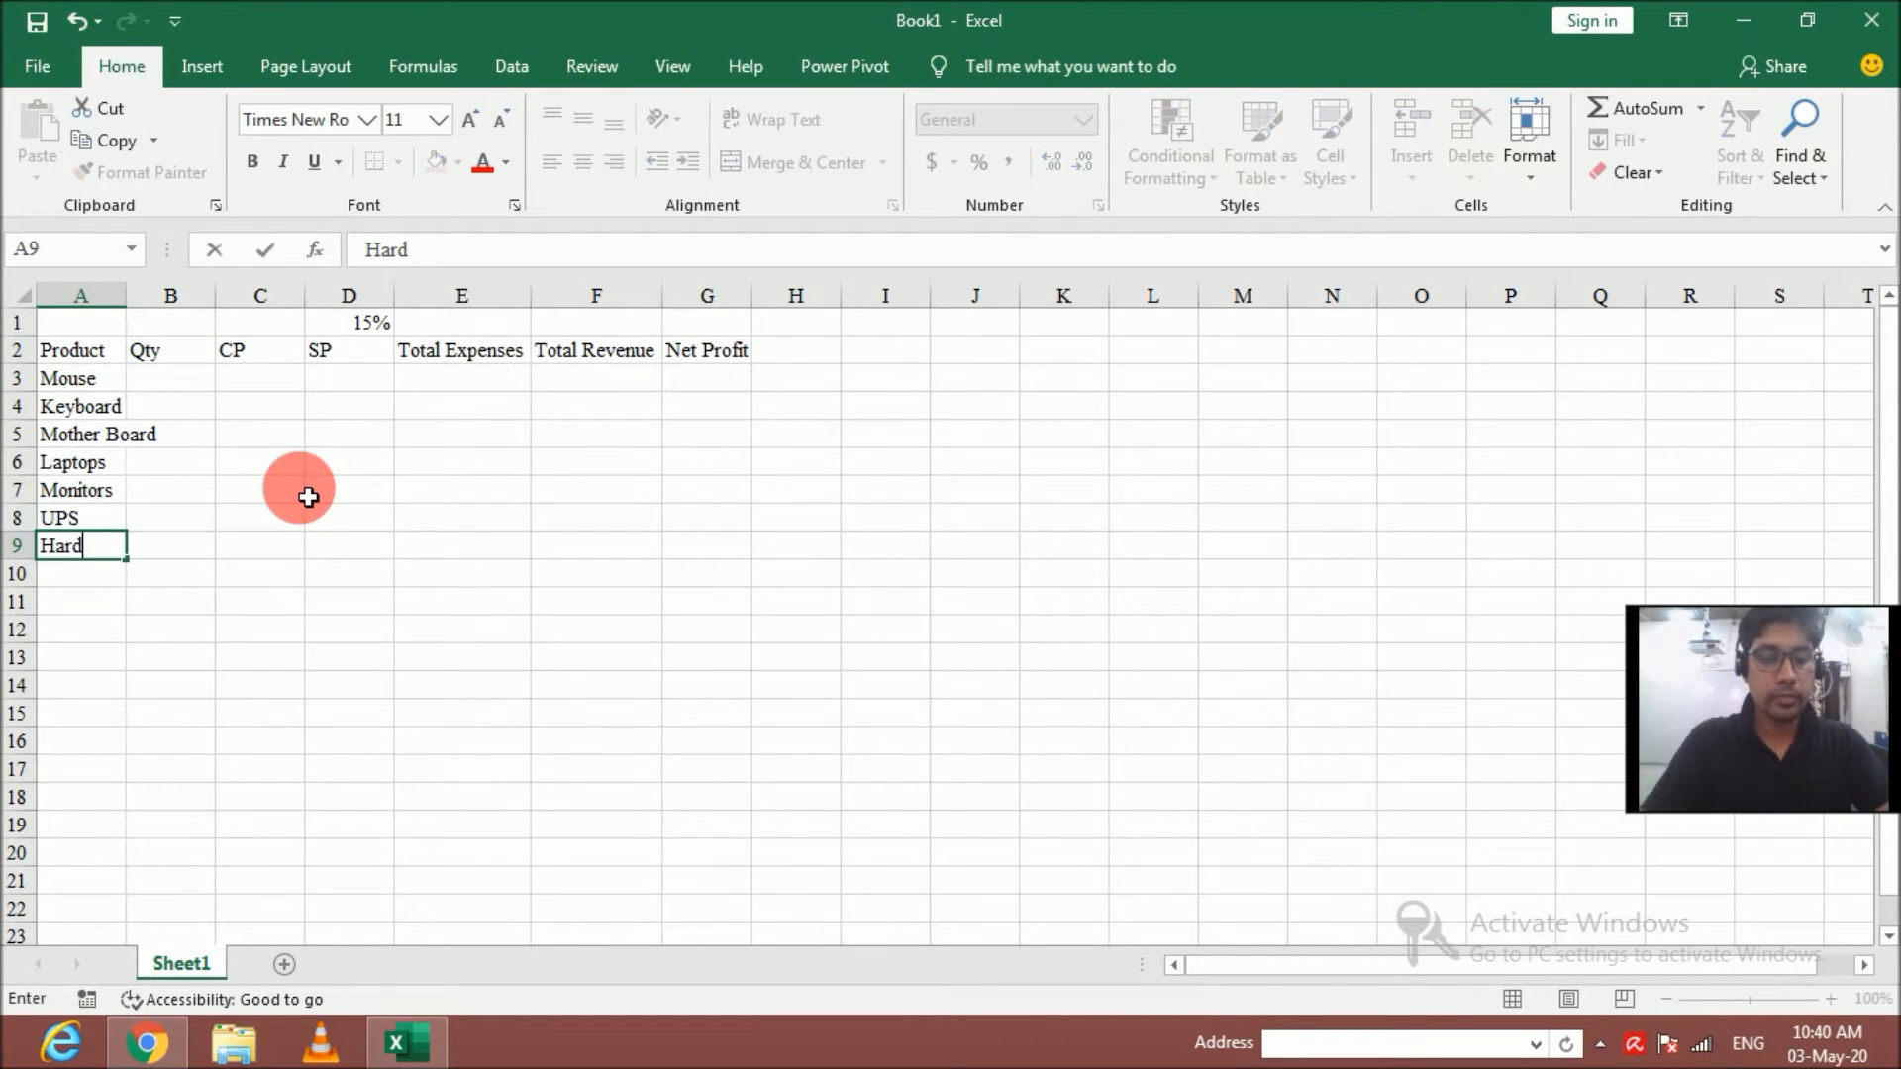
type(" Disk")
key("Return")
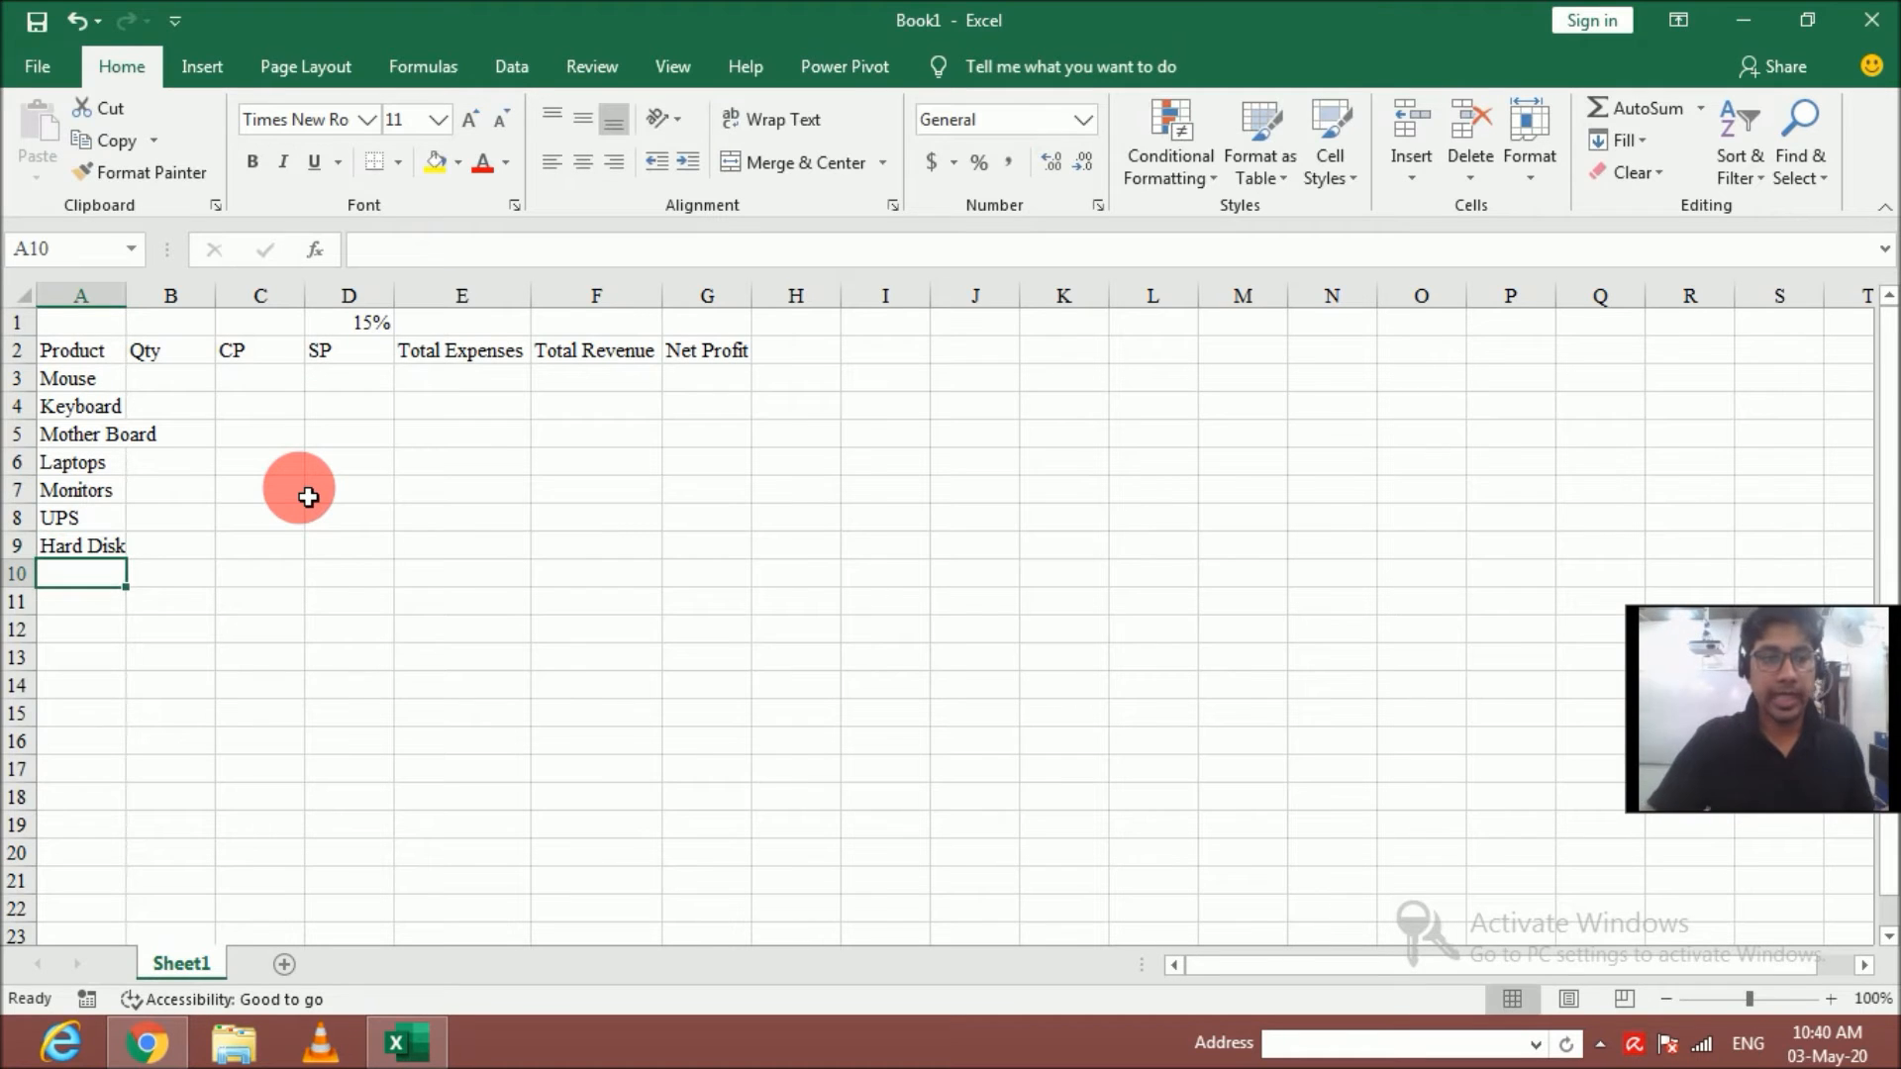
left_click_drag(125, 295, 161, 297)
Enter the quantities 45, 45 and 89 for Mouse, Keyboard and Mother Board in cells B3 to B5
left_click(222, 381)
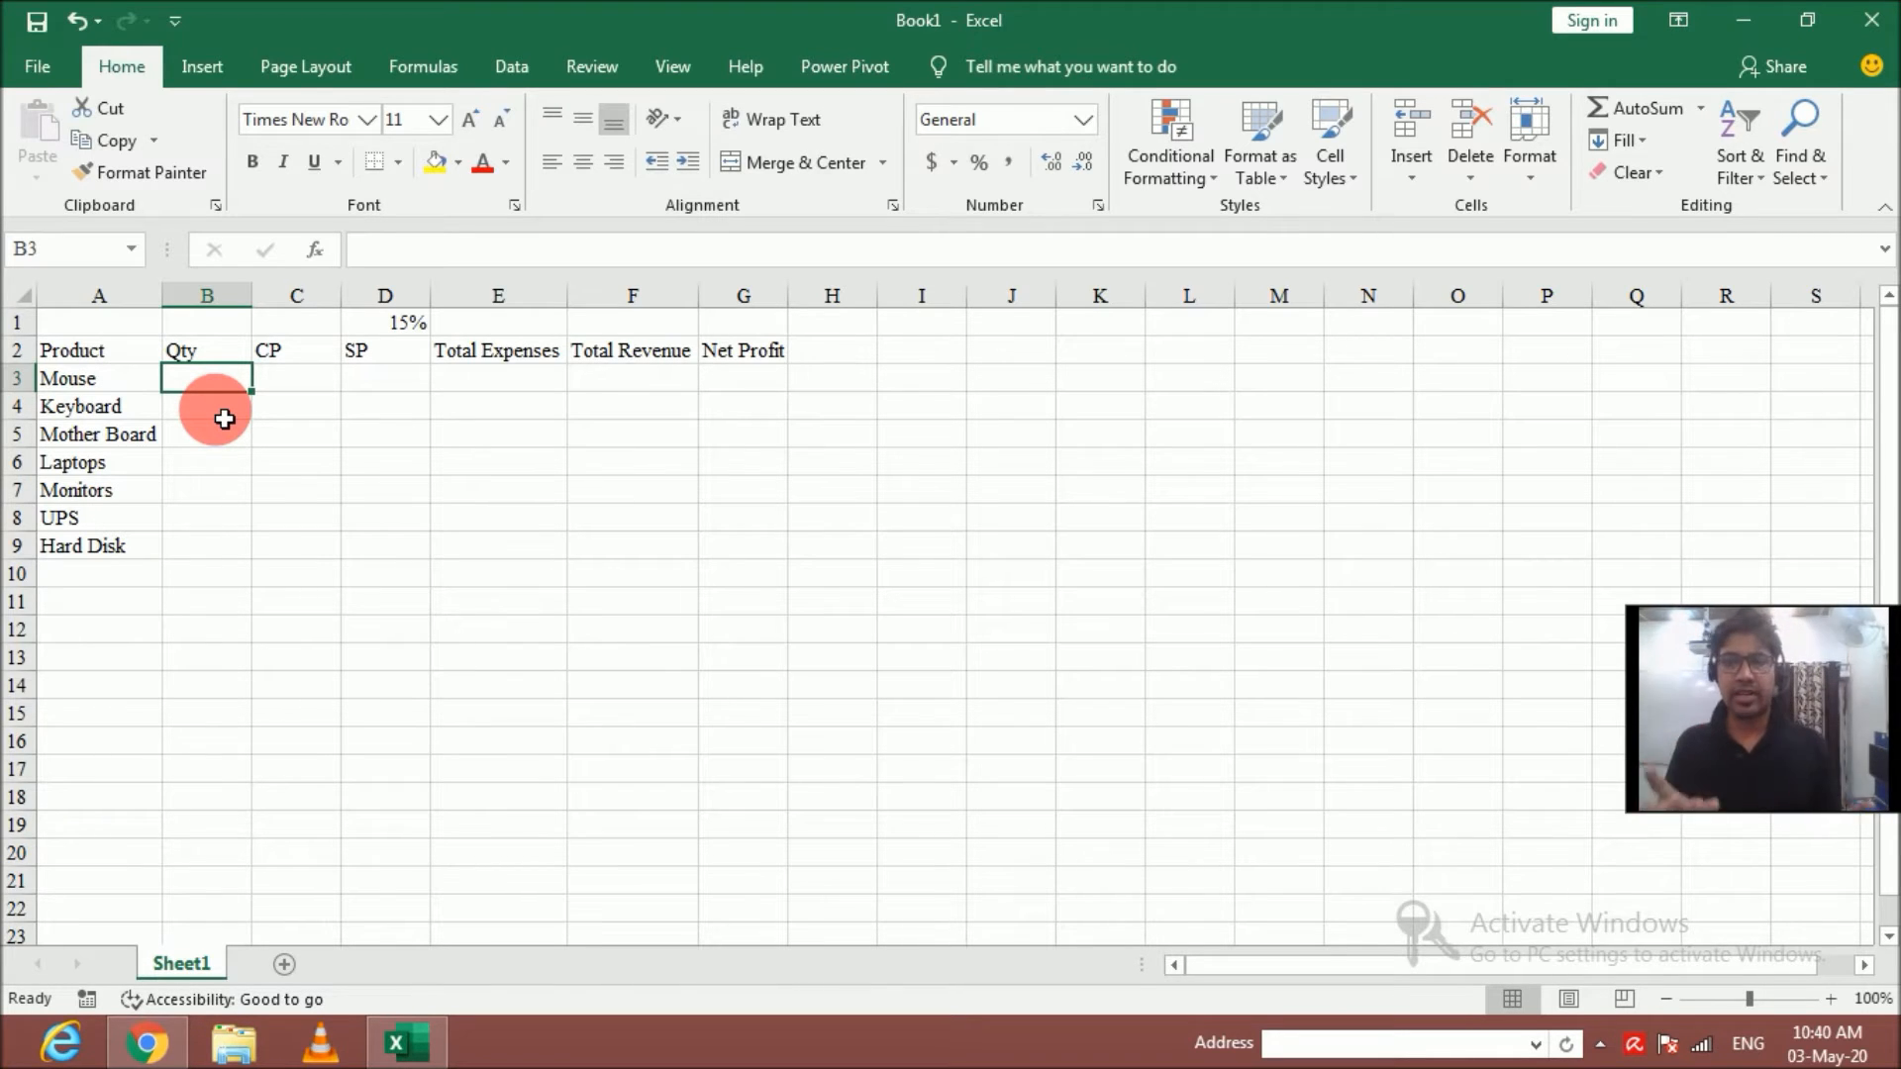
type("45")
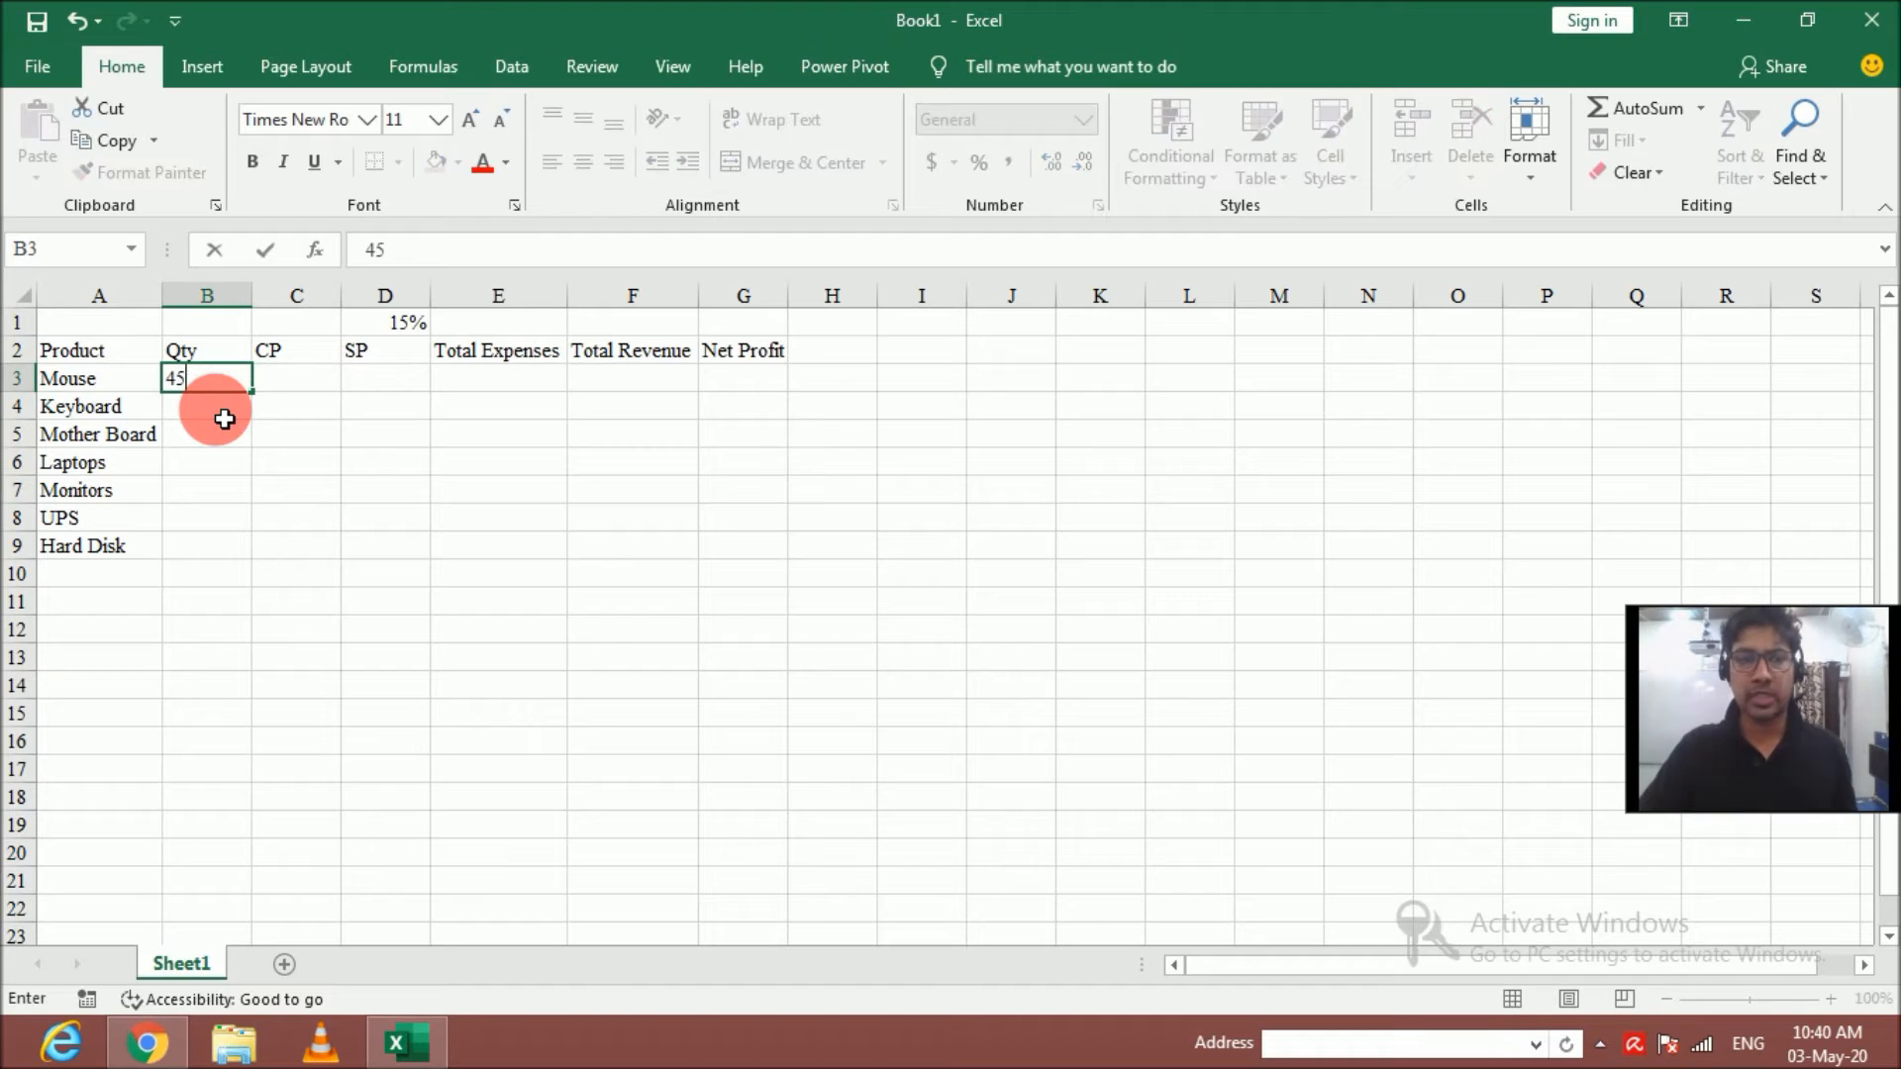
key("Return")
type("45")
key("Return")
type("89")
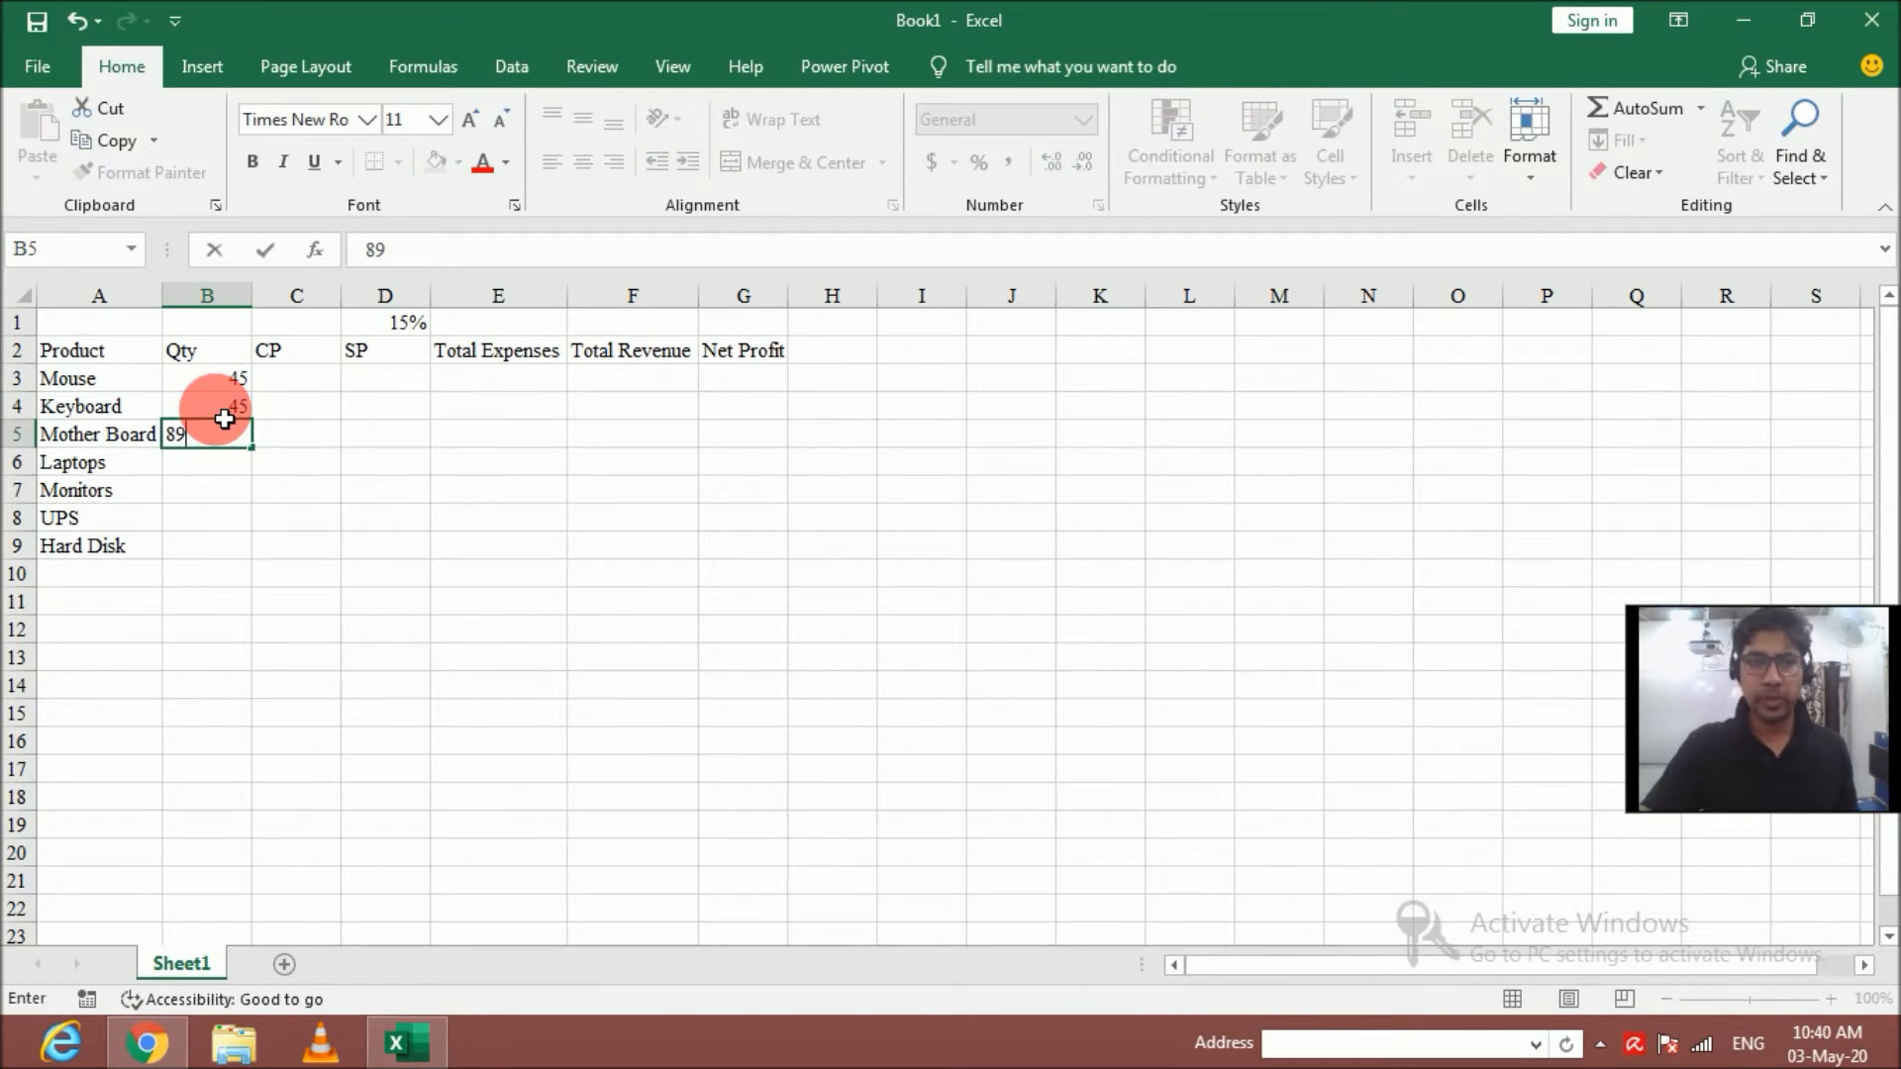
key("Return")
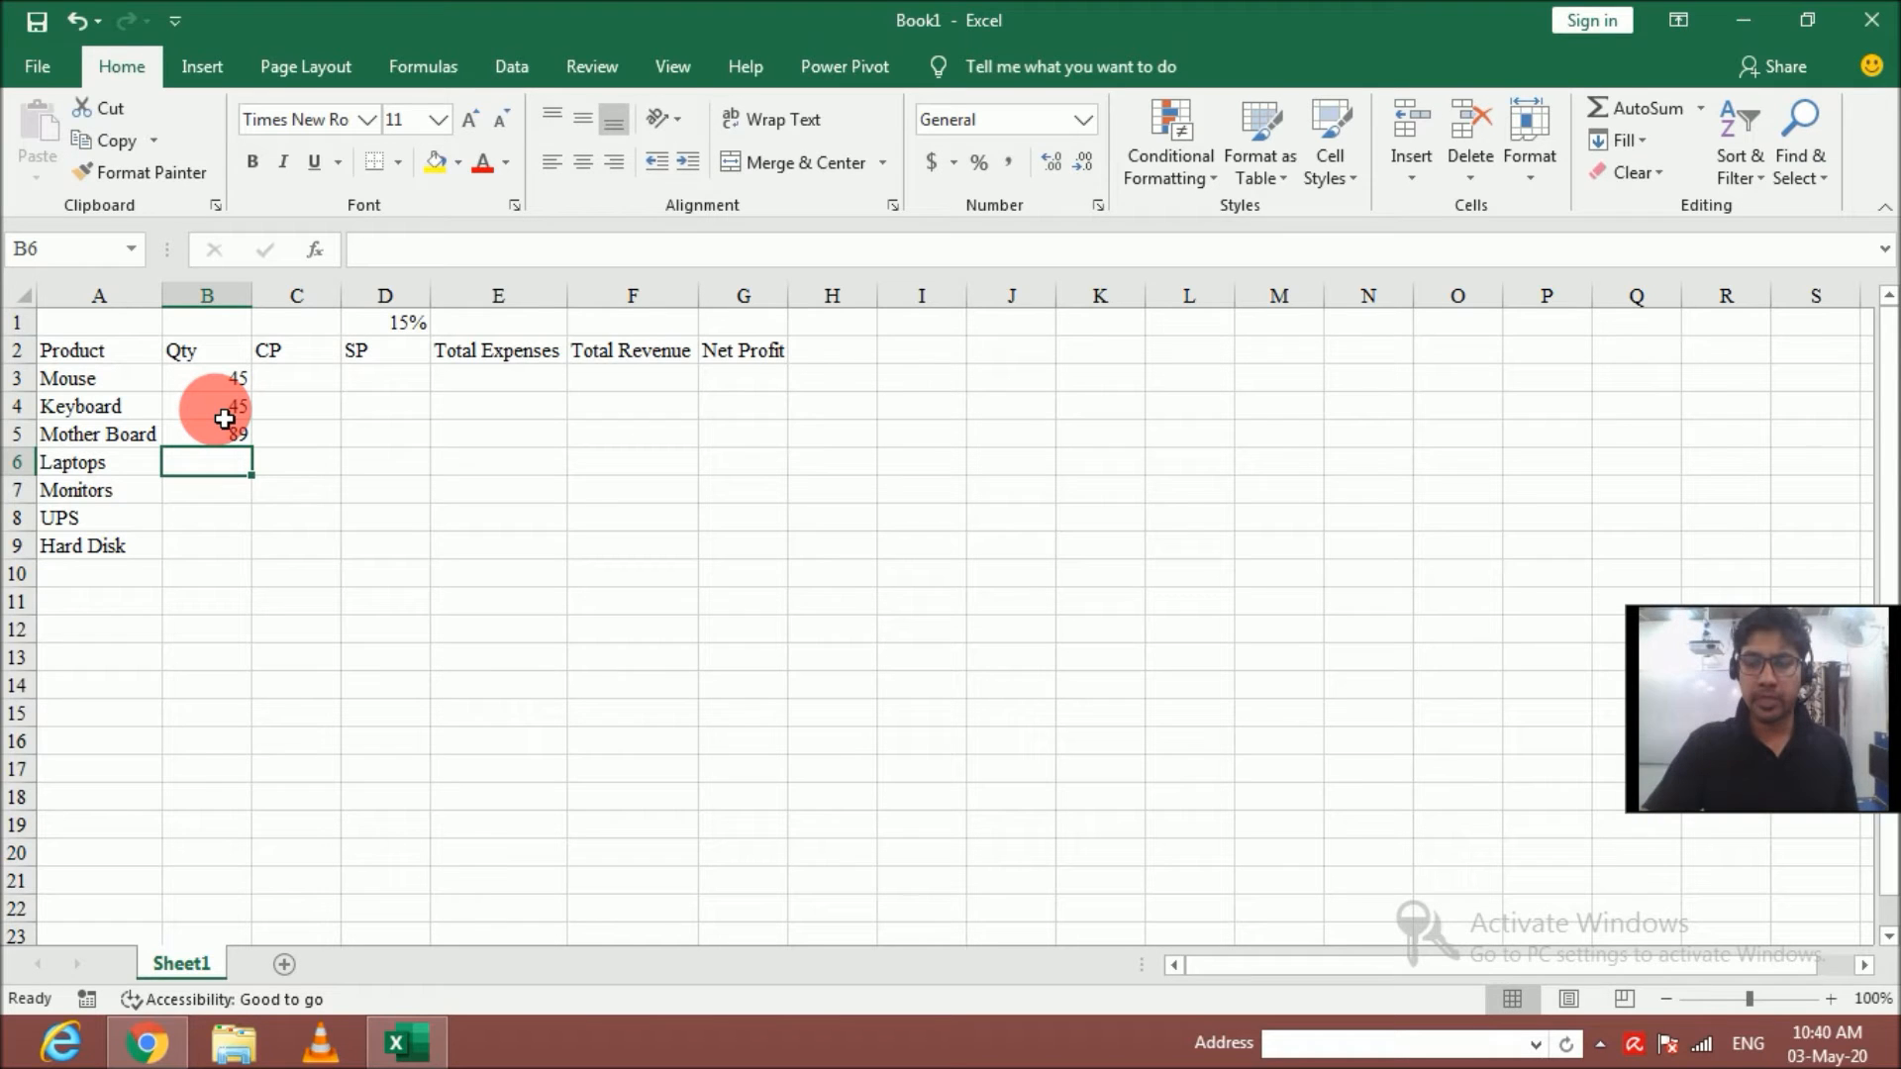
Enter the quantities 55, 12, 56 and 80 for Laptops, Monitors, UPS and Hard Disk in cells B6 to B9
type("55")
key("Return")
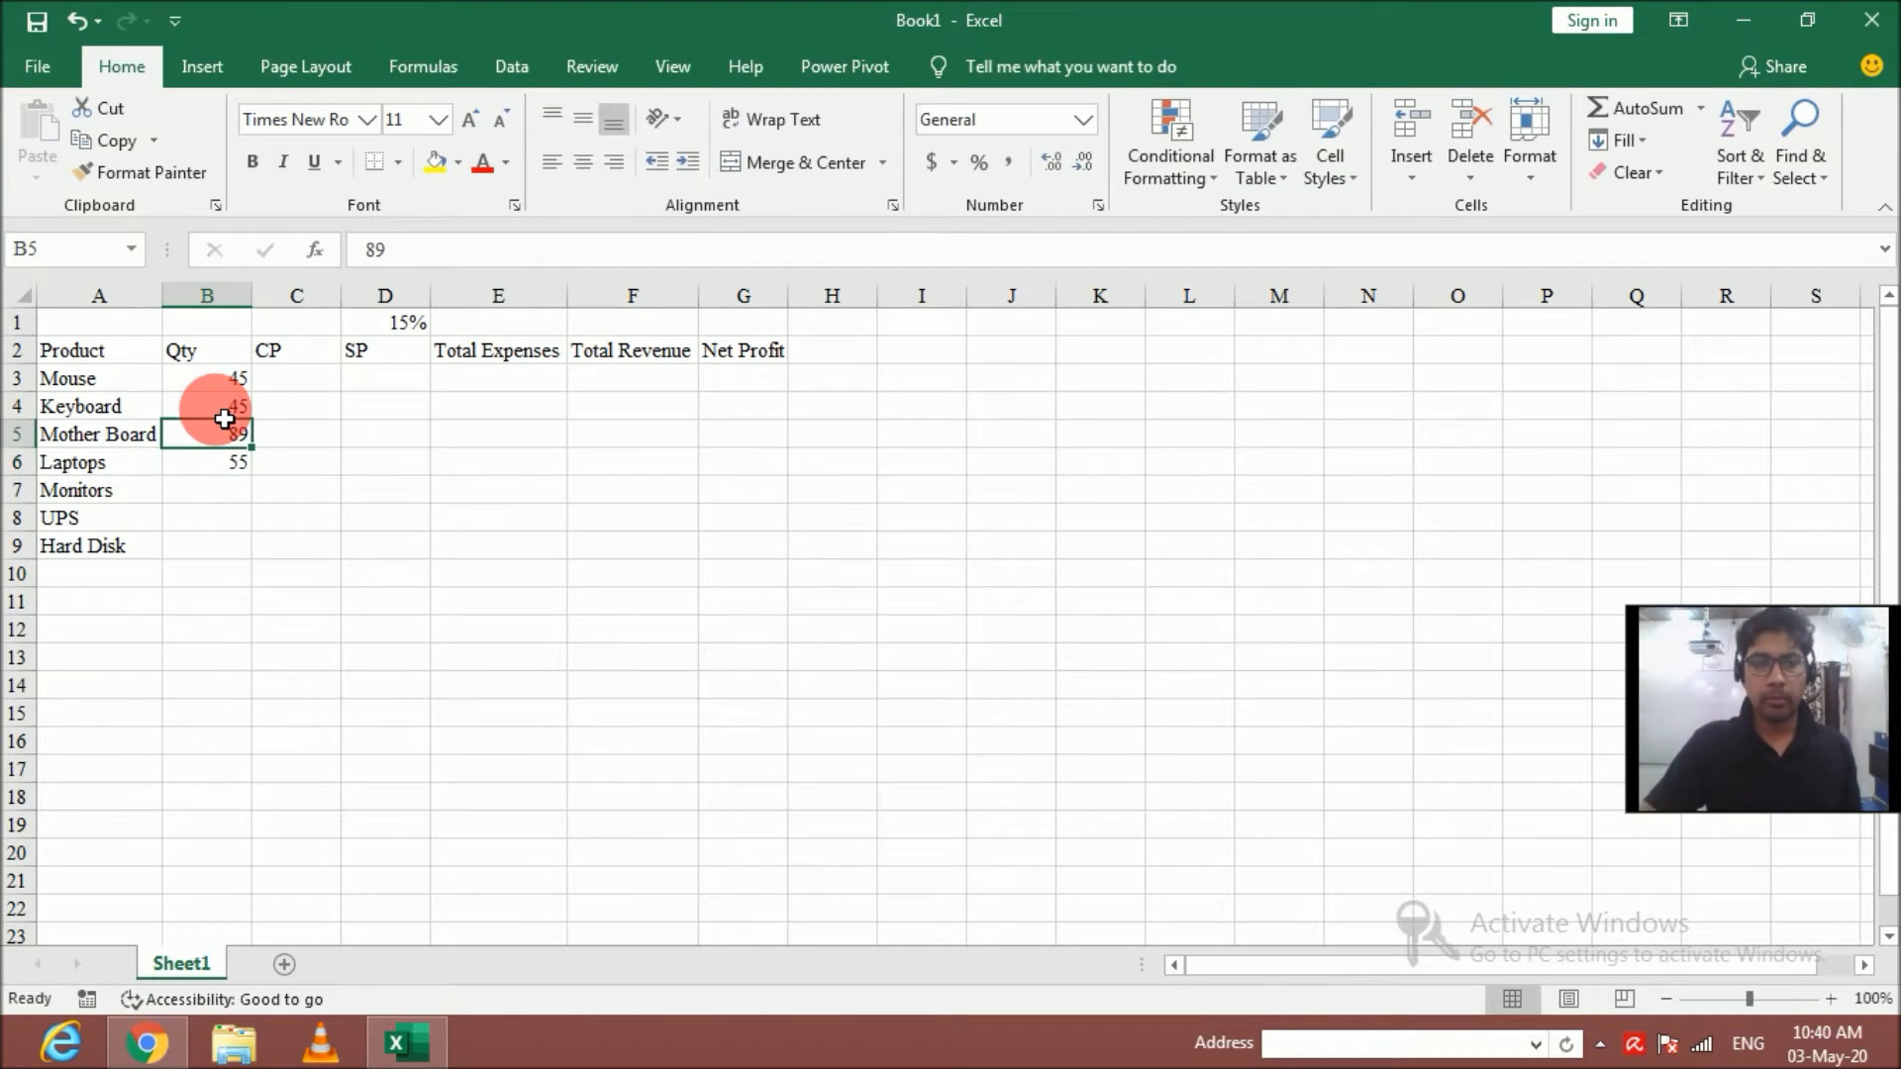
type("12")
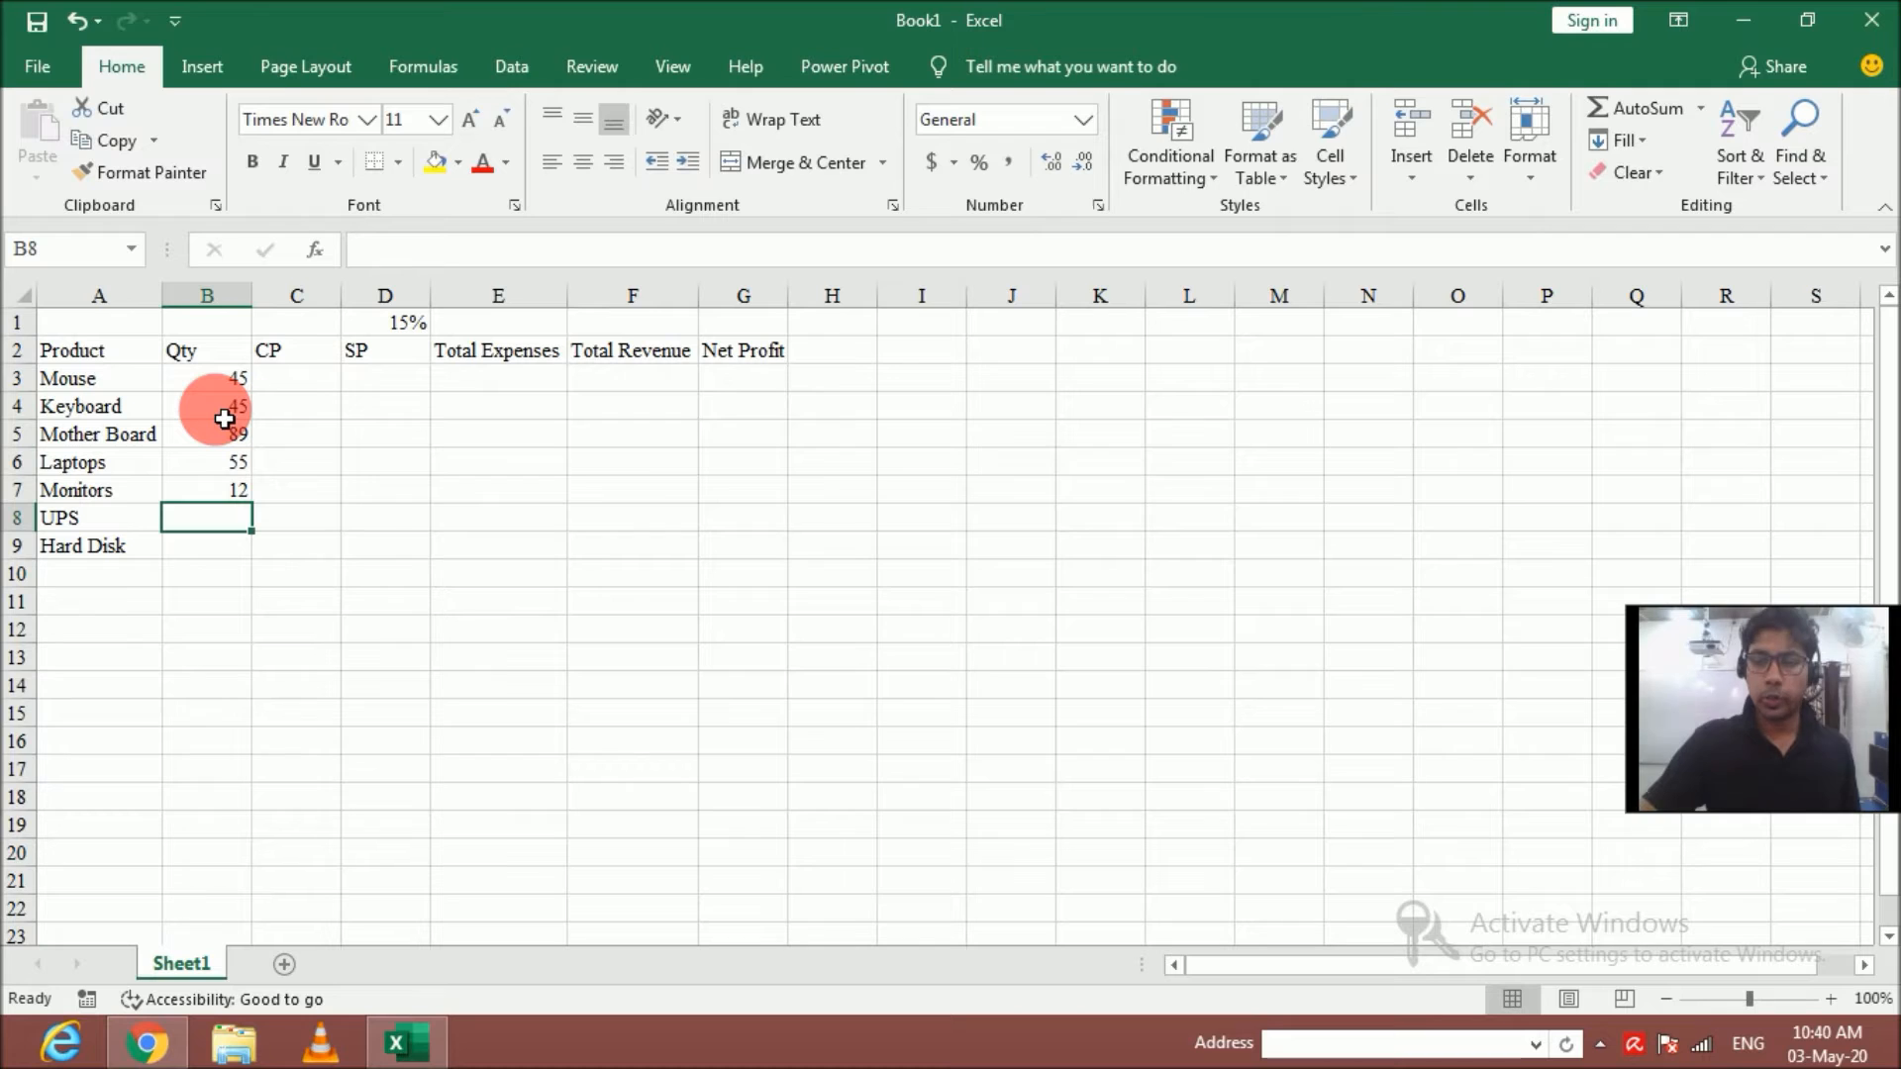
type("56")
key("Return")
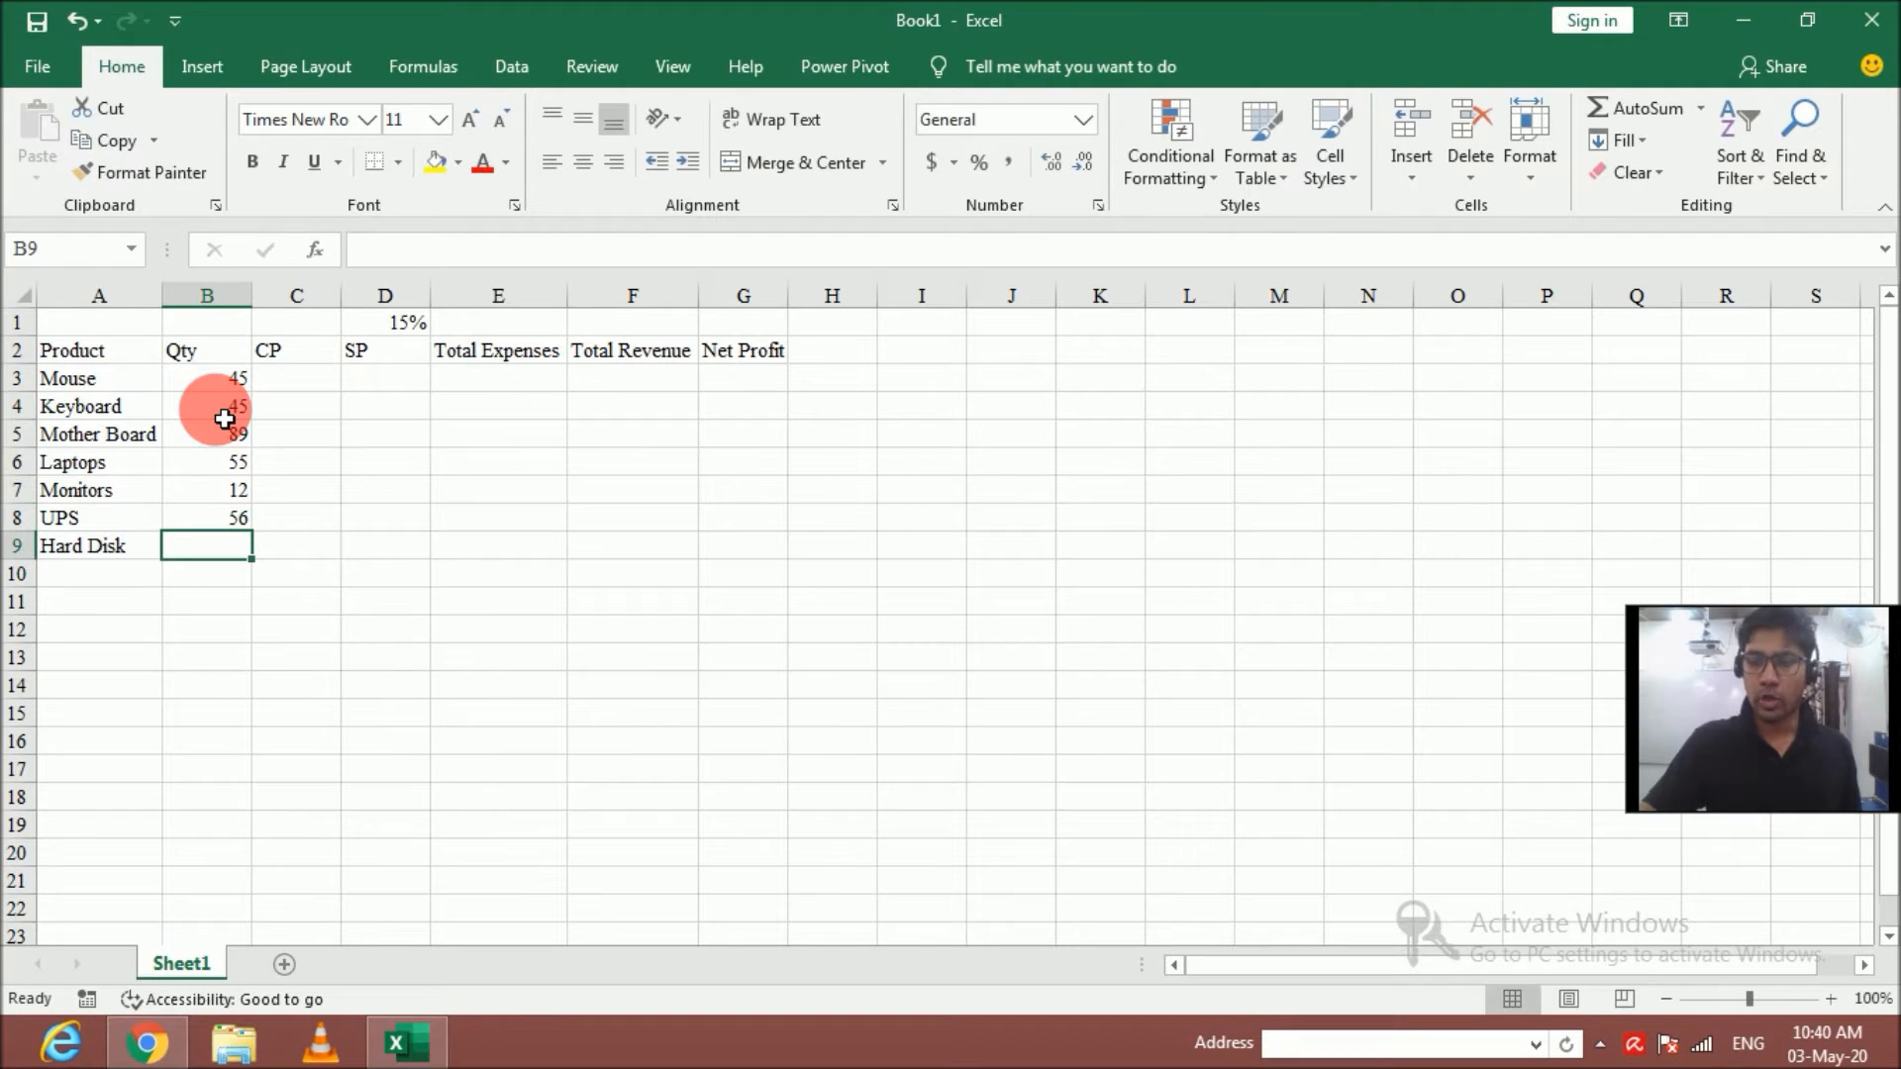
type("80")
key("Return")
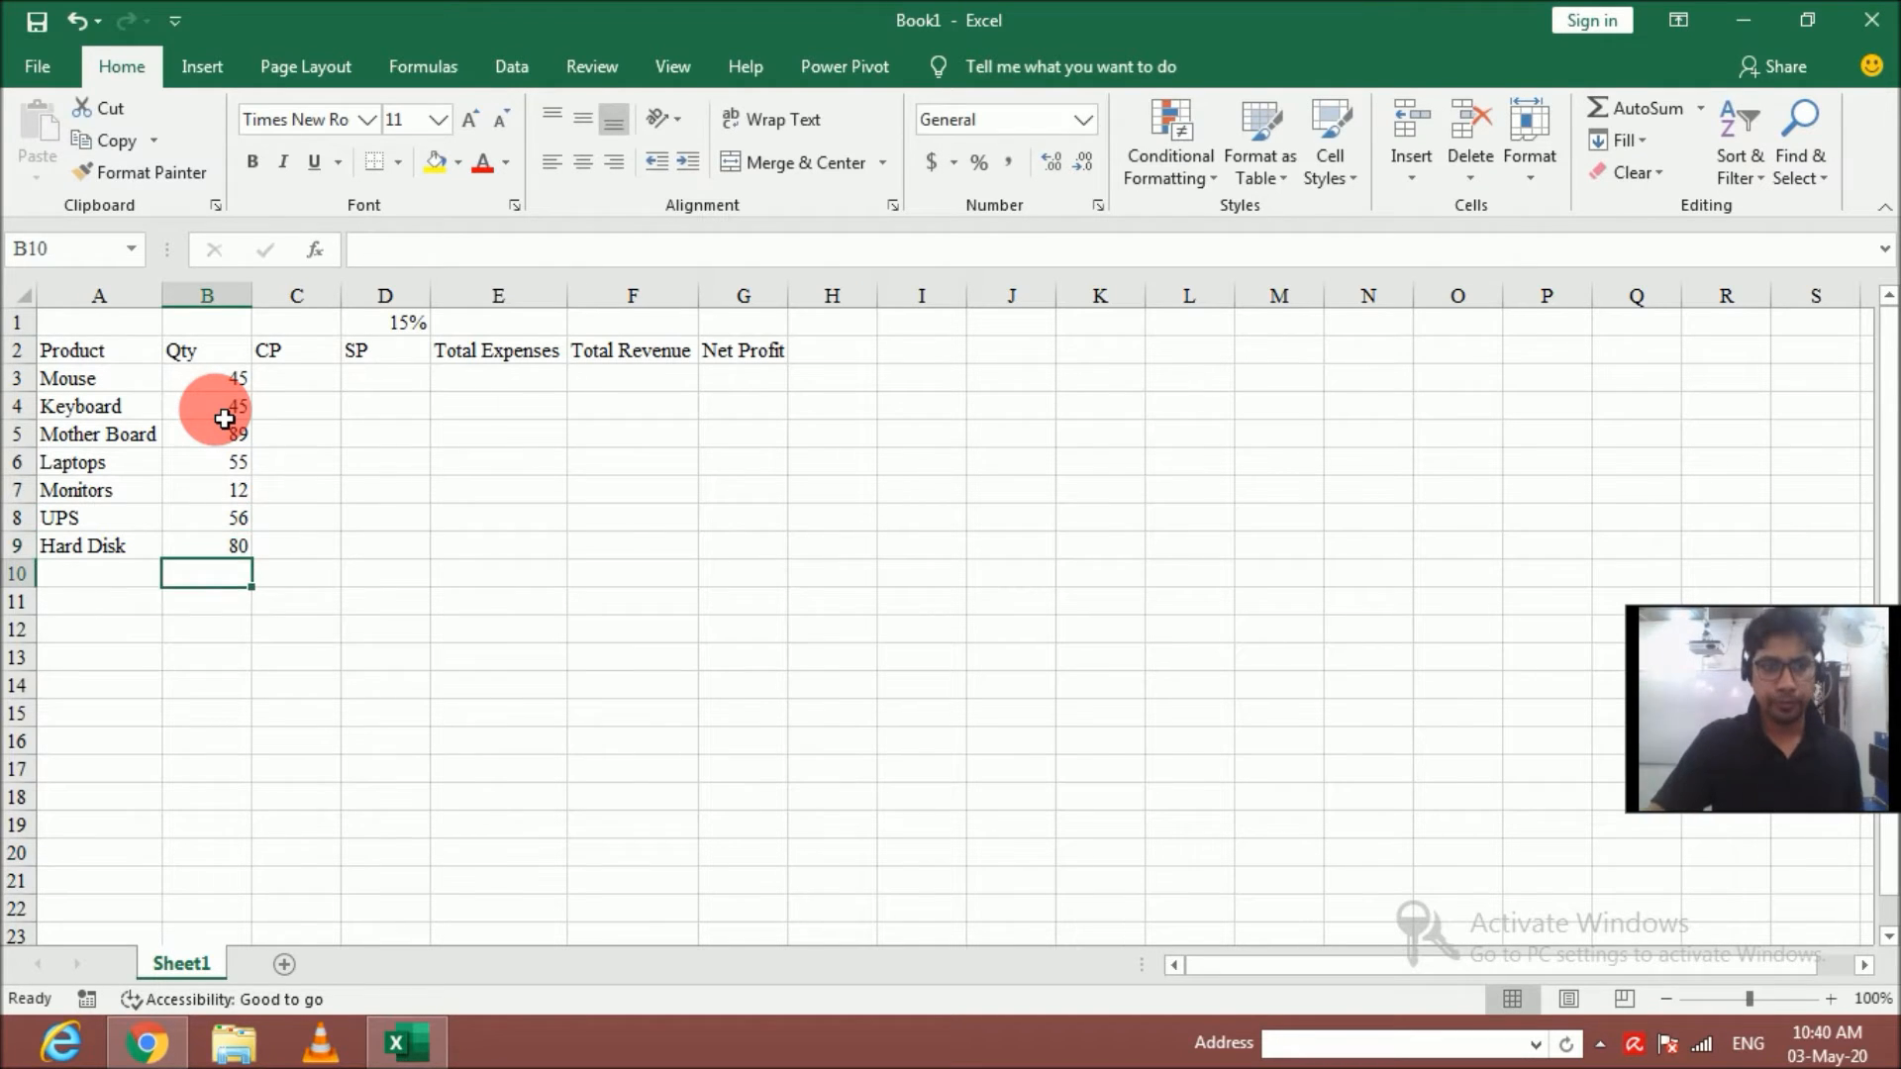
Enter the cost prices 125, 250 and 2200 for Mouse, Keyboard and Mother Board in cells C3 to C5
key("Right")
key("Up")
key("Up")
key("Up")
key("Up")
key("Up")
key("Up")
key("Up")
key("Up")
key("Down")
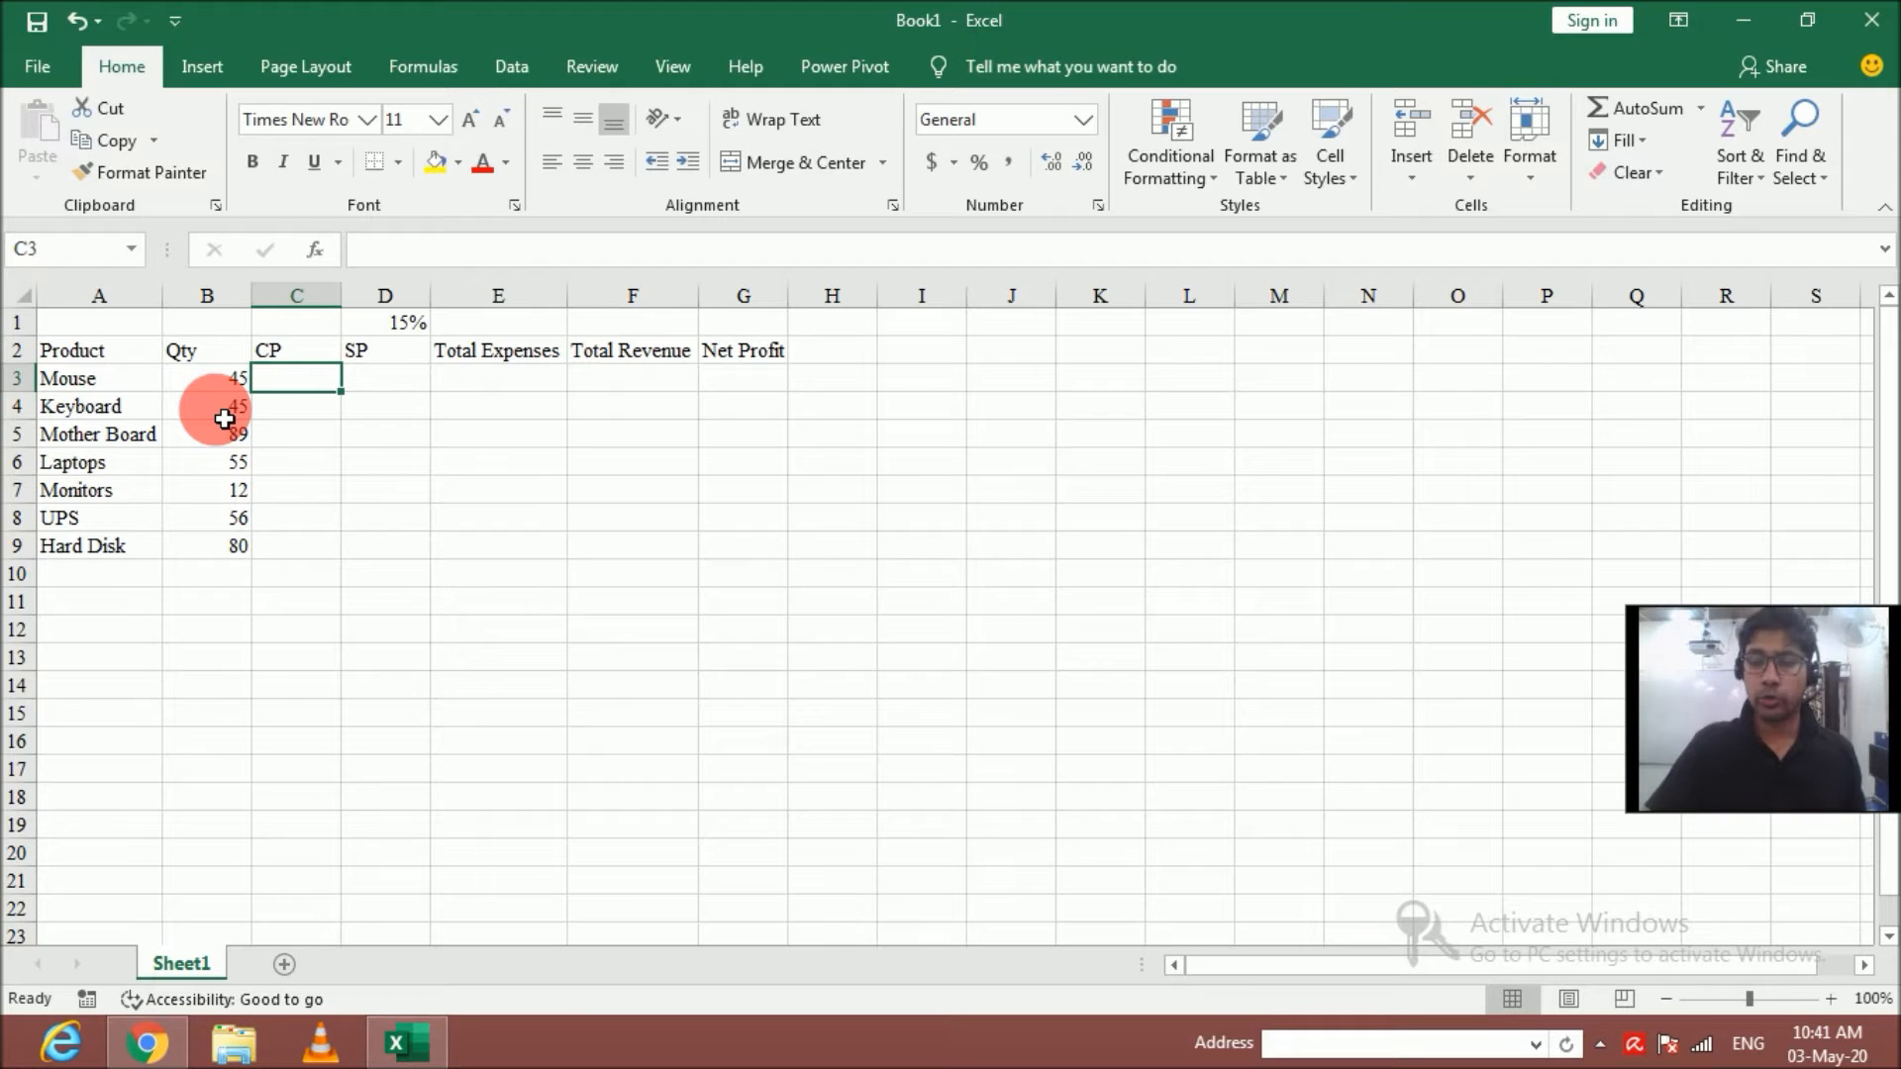
type("125")
key("Return")
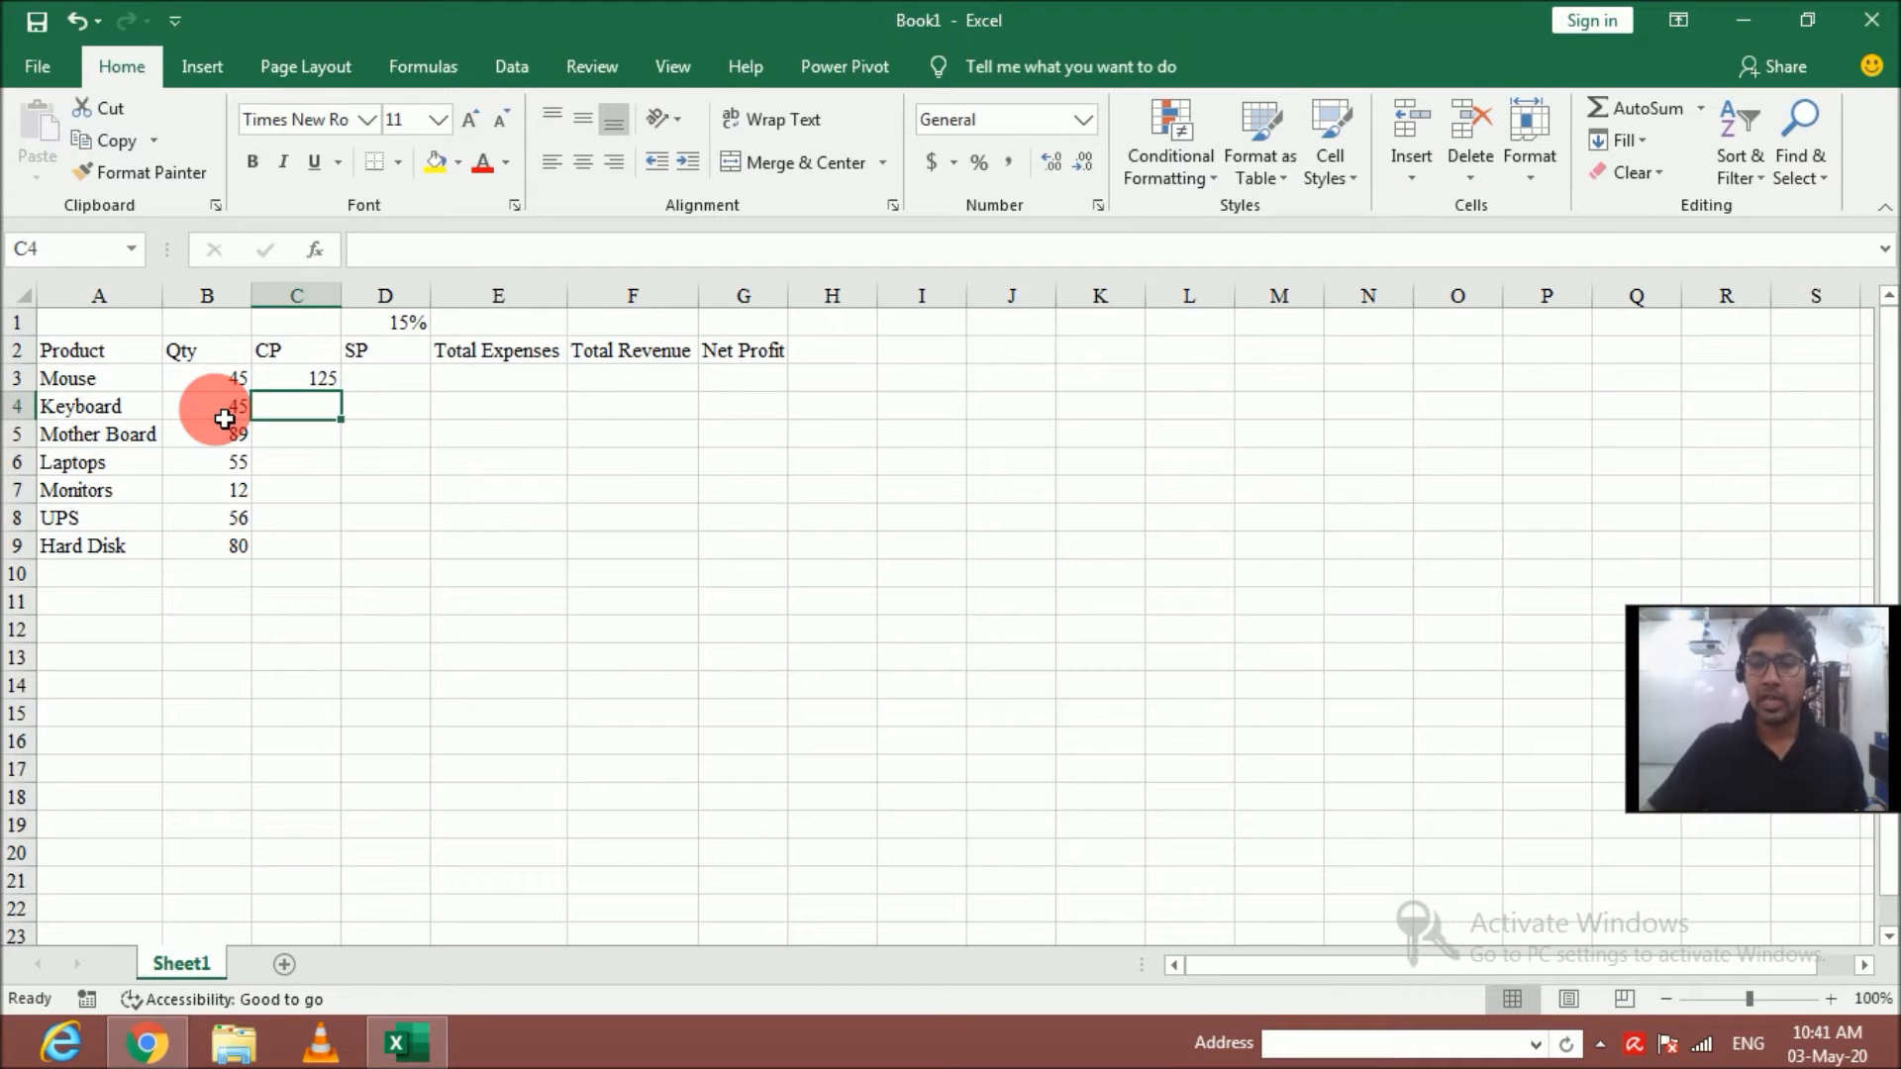
type("250")
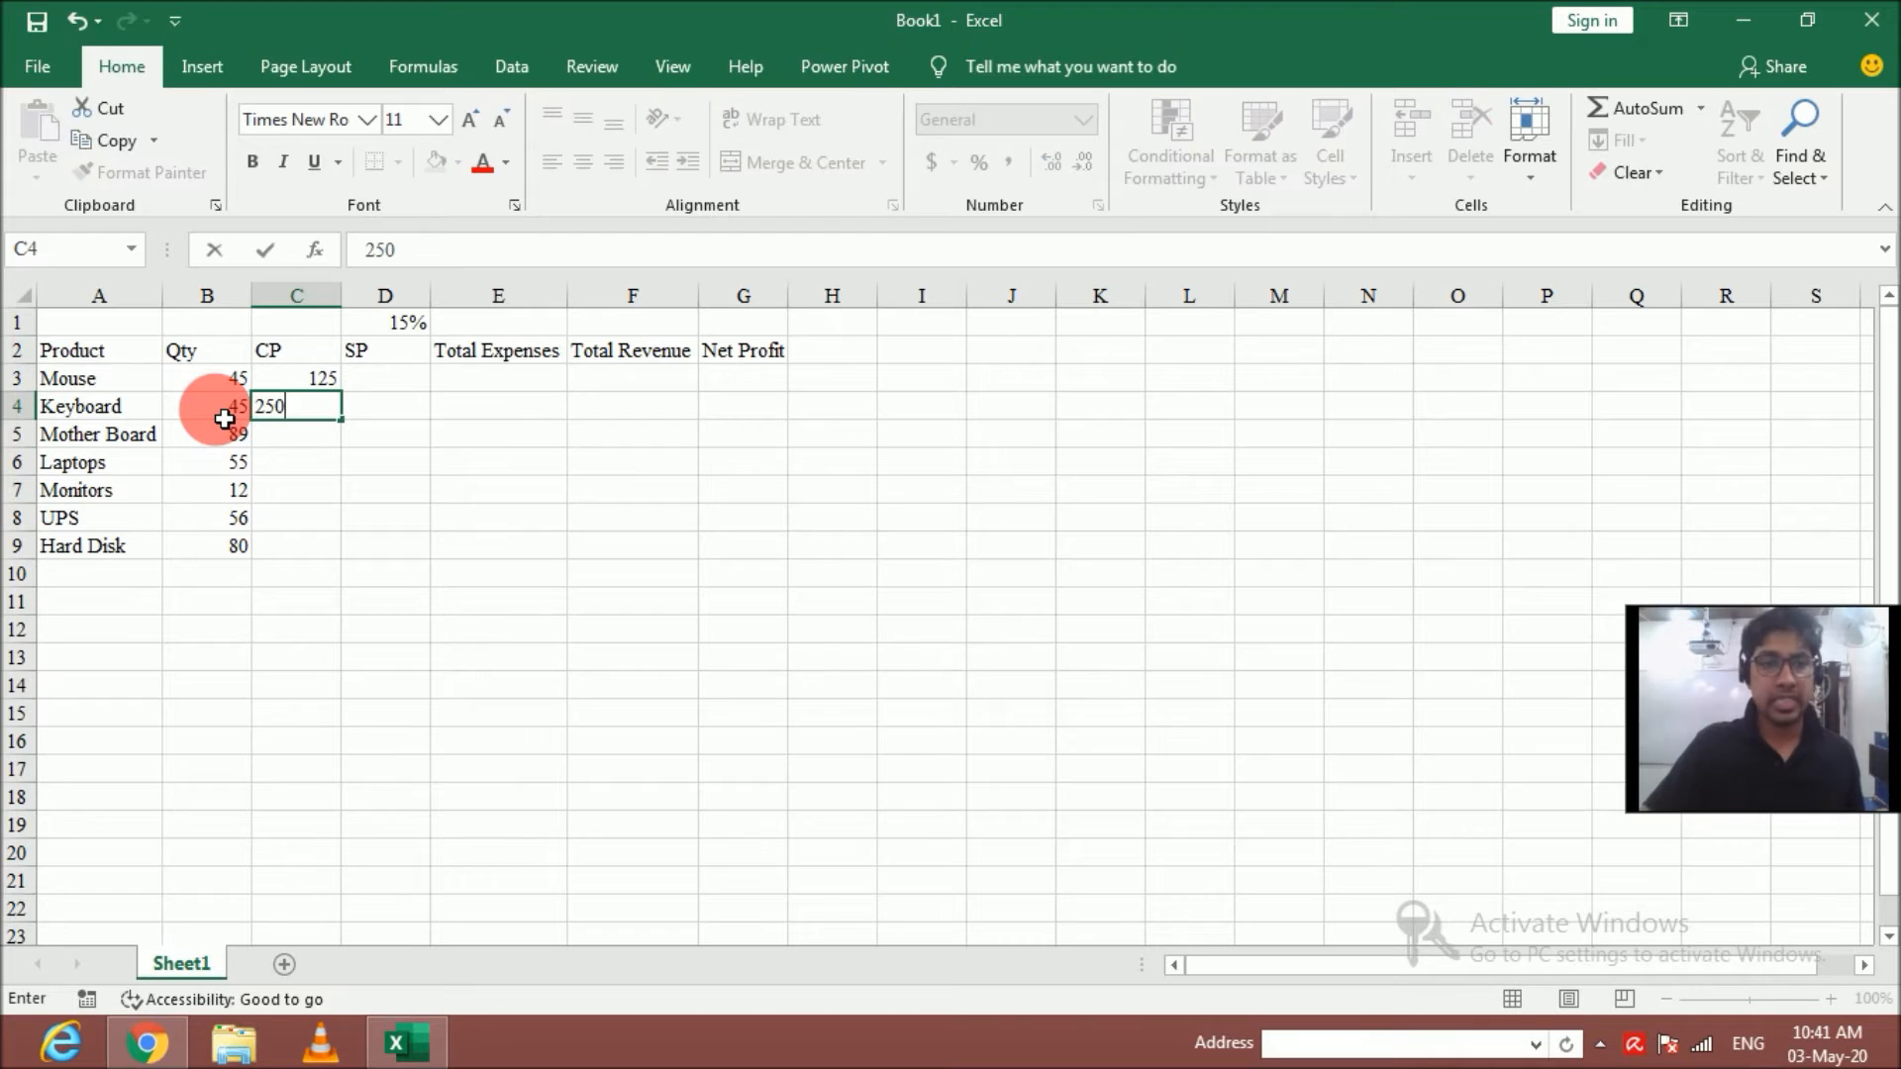
key("Return")
type("2200")
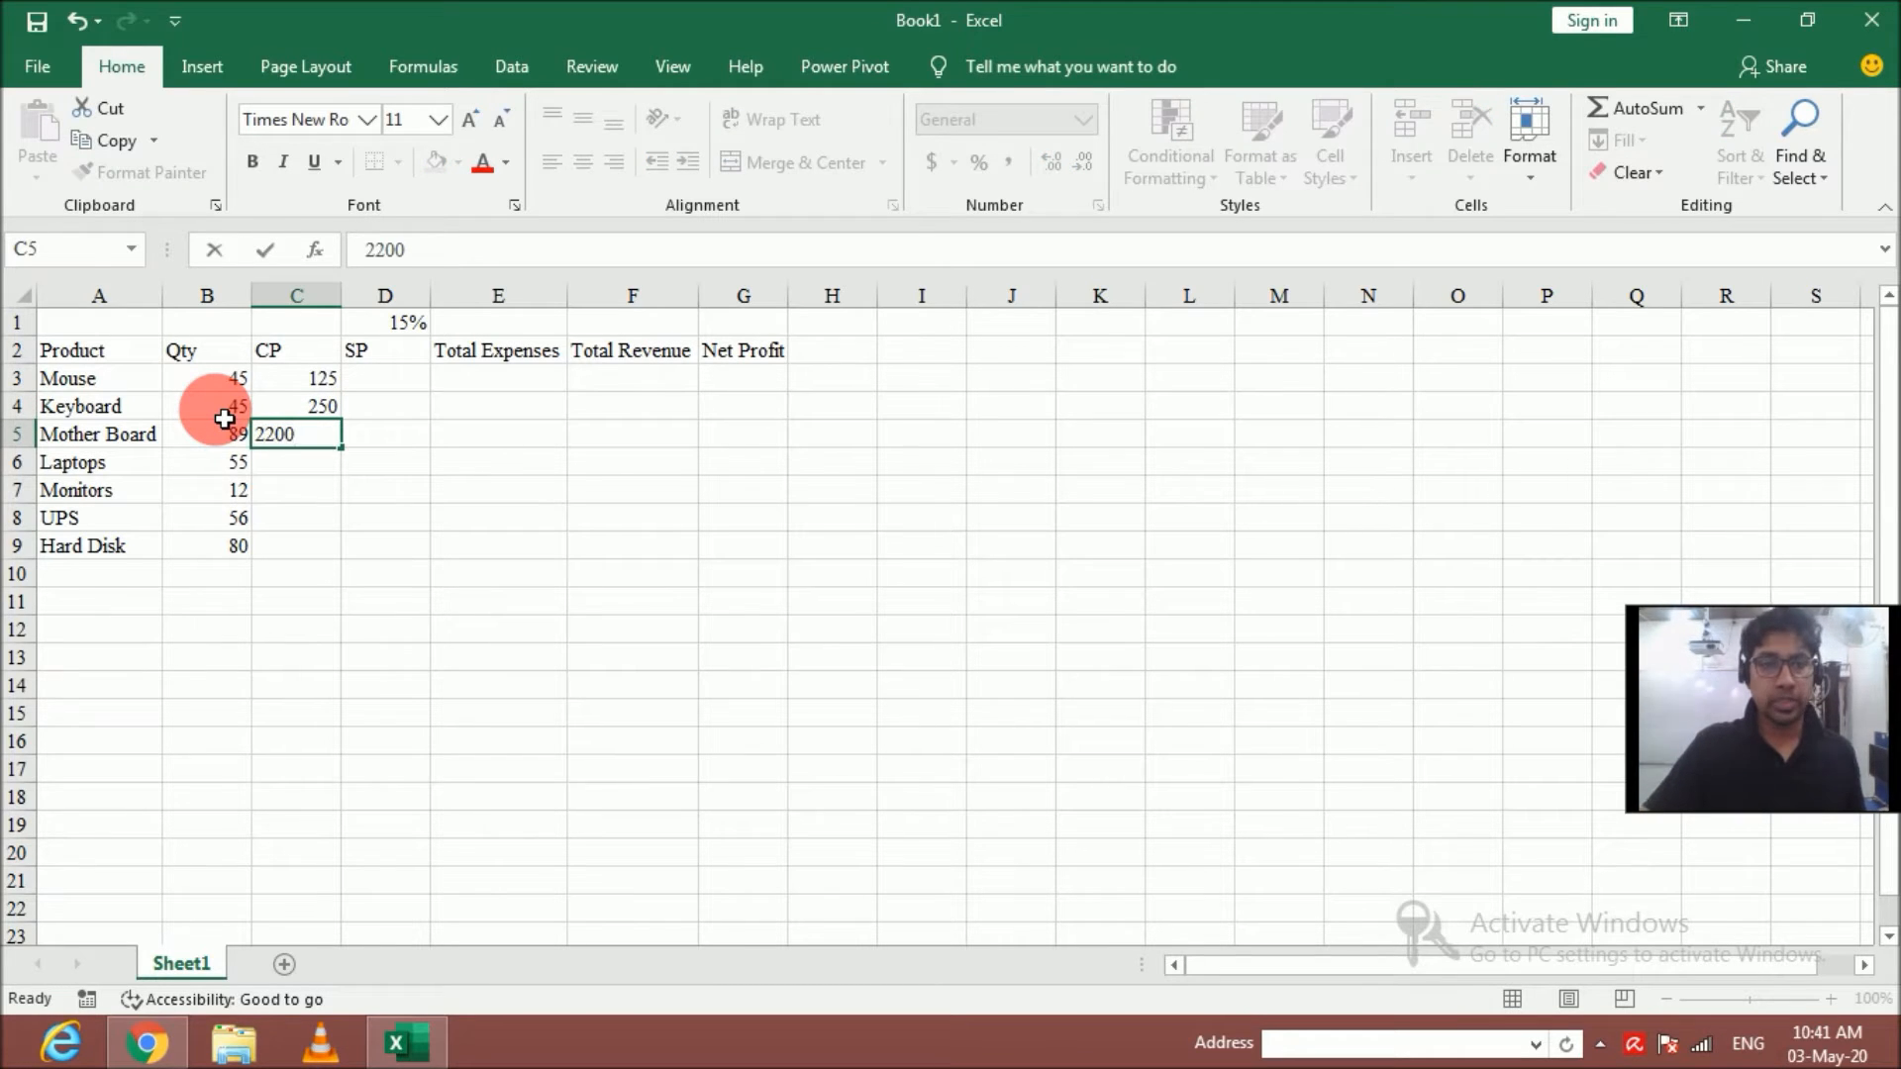
key("Return")
Enter the cost prices 25000, 5500, 2500 and 3500 for Laptops, Monitors, UPS and Hard Disk in cells C6 to C9
type("25000")
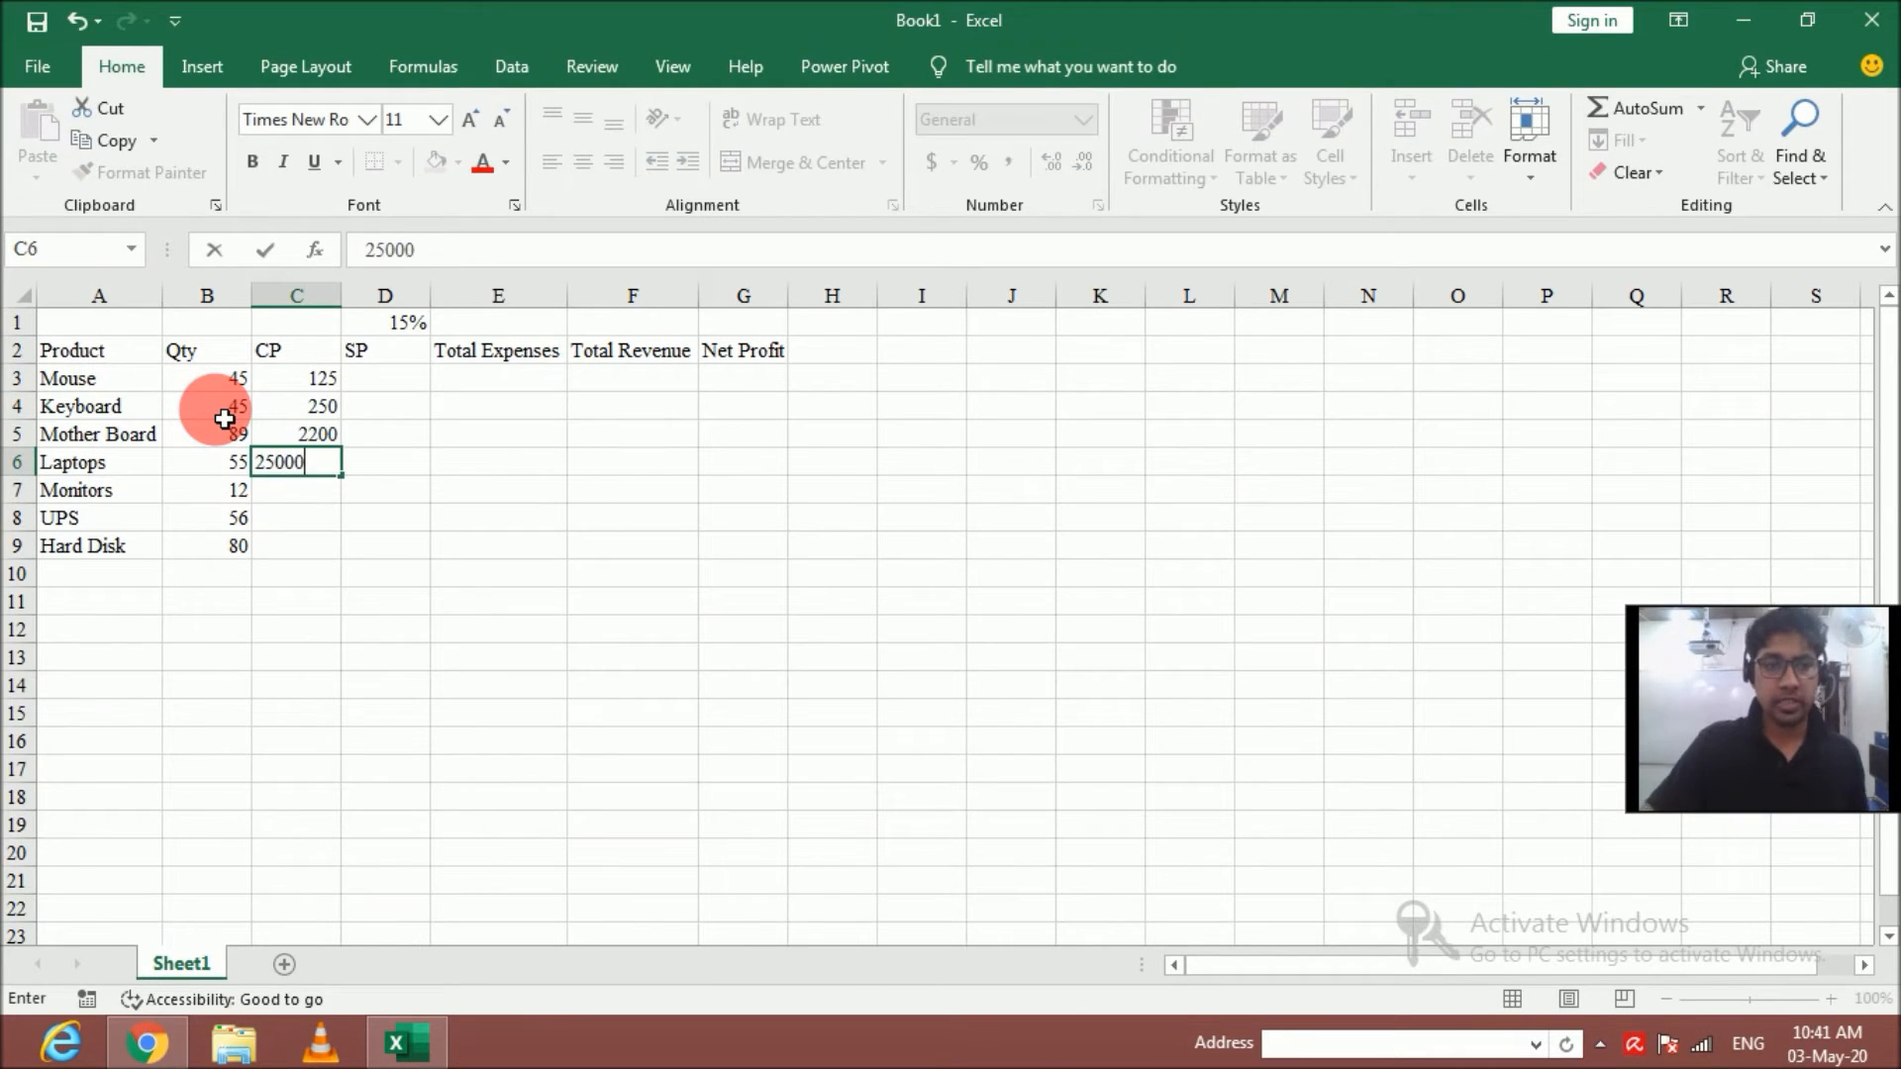
key("Tab")
key("Return")
type("5500")
key("Return")
type("2500")
key("Return")
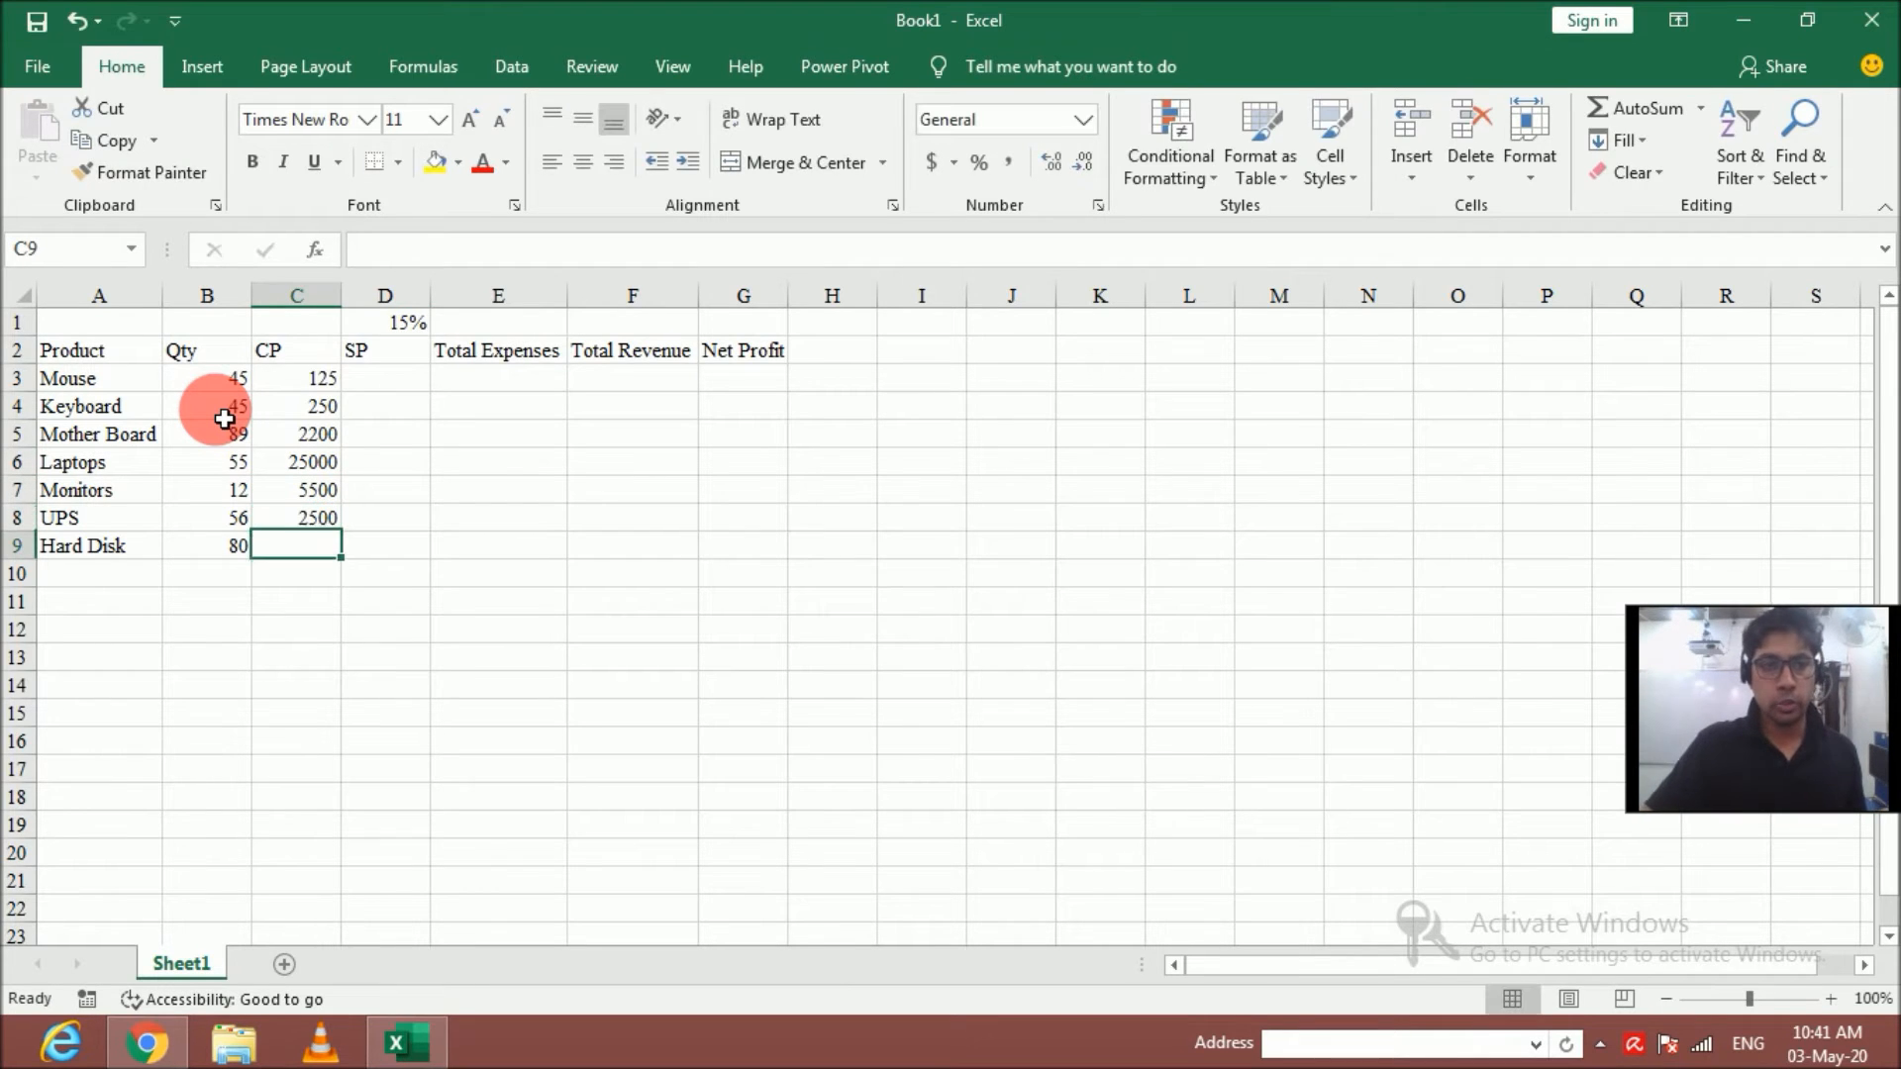
type("3500")
key("Tab")
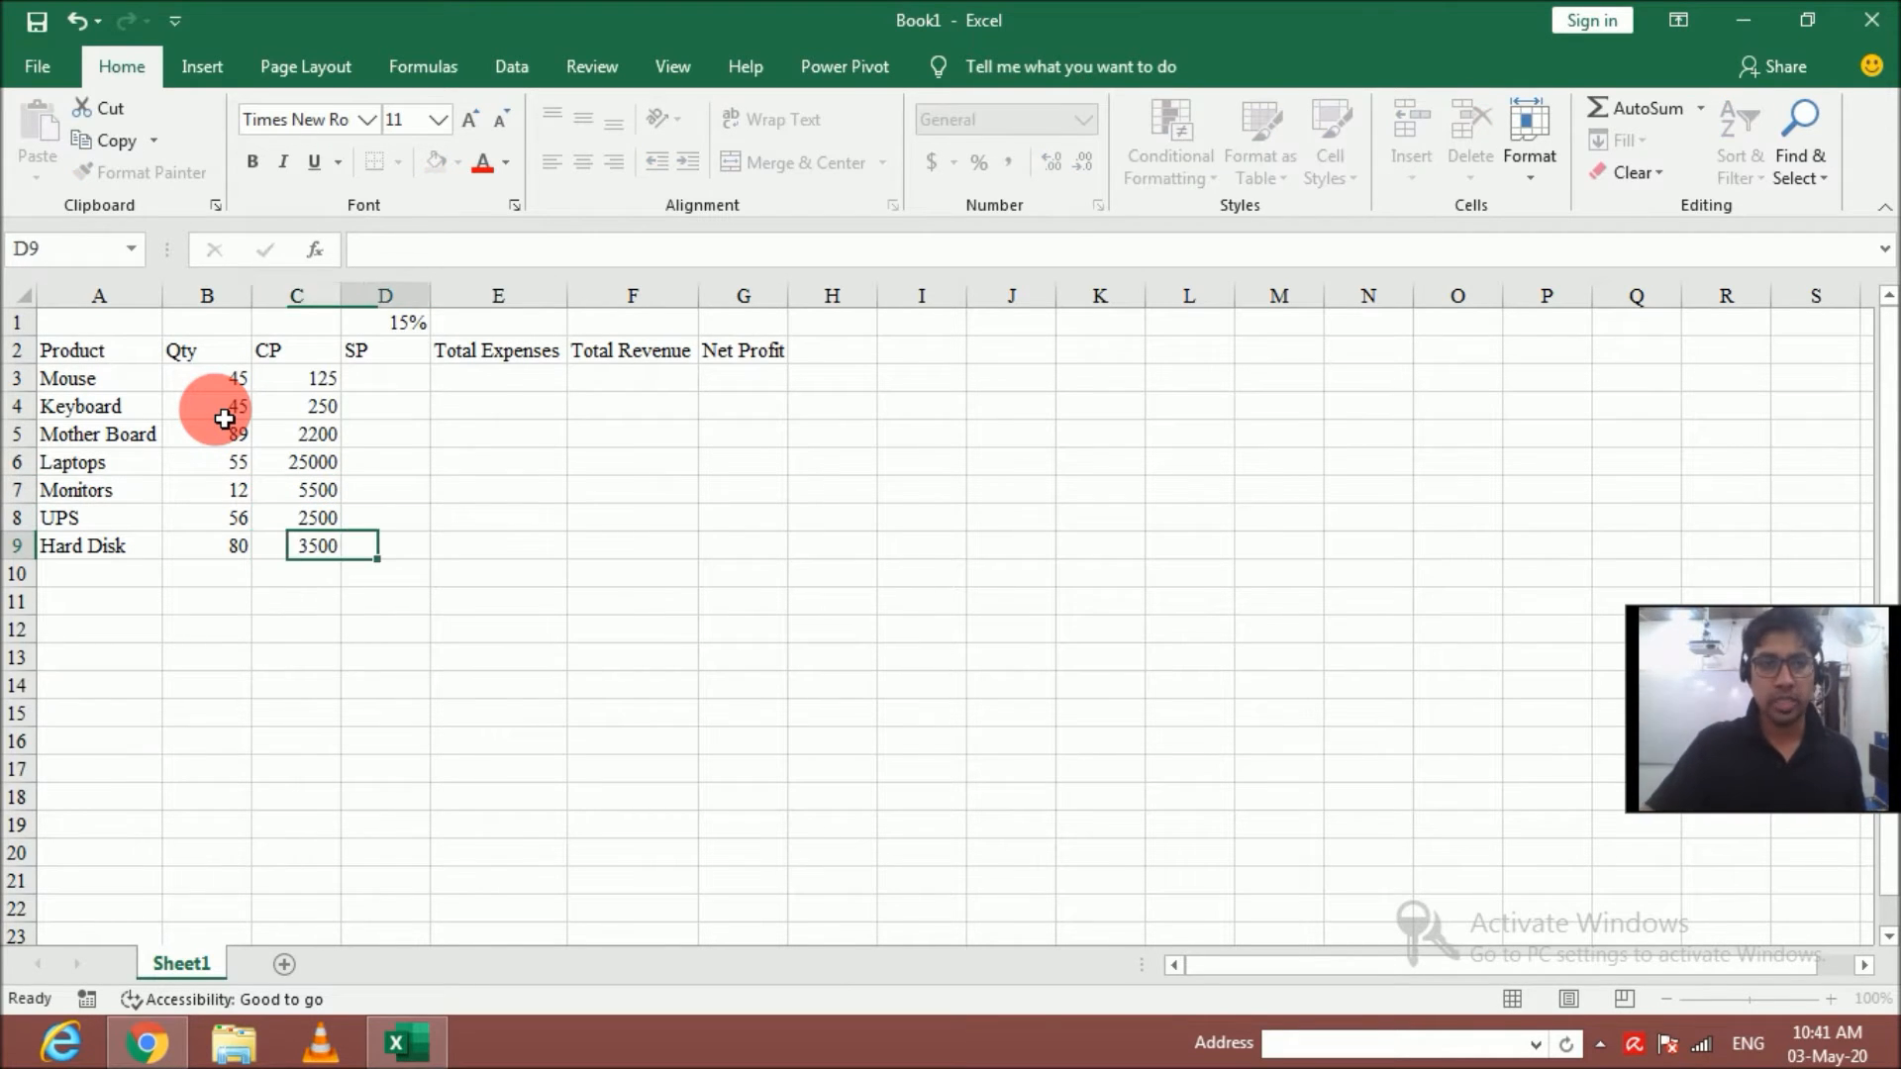
Apply the comma number style to the cost prices in C3 to C9
key("Up")
key("Up")
key("Up")
key("Up")
key("Up")
key("Up")
key("Up")
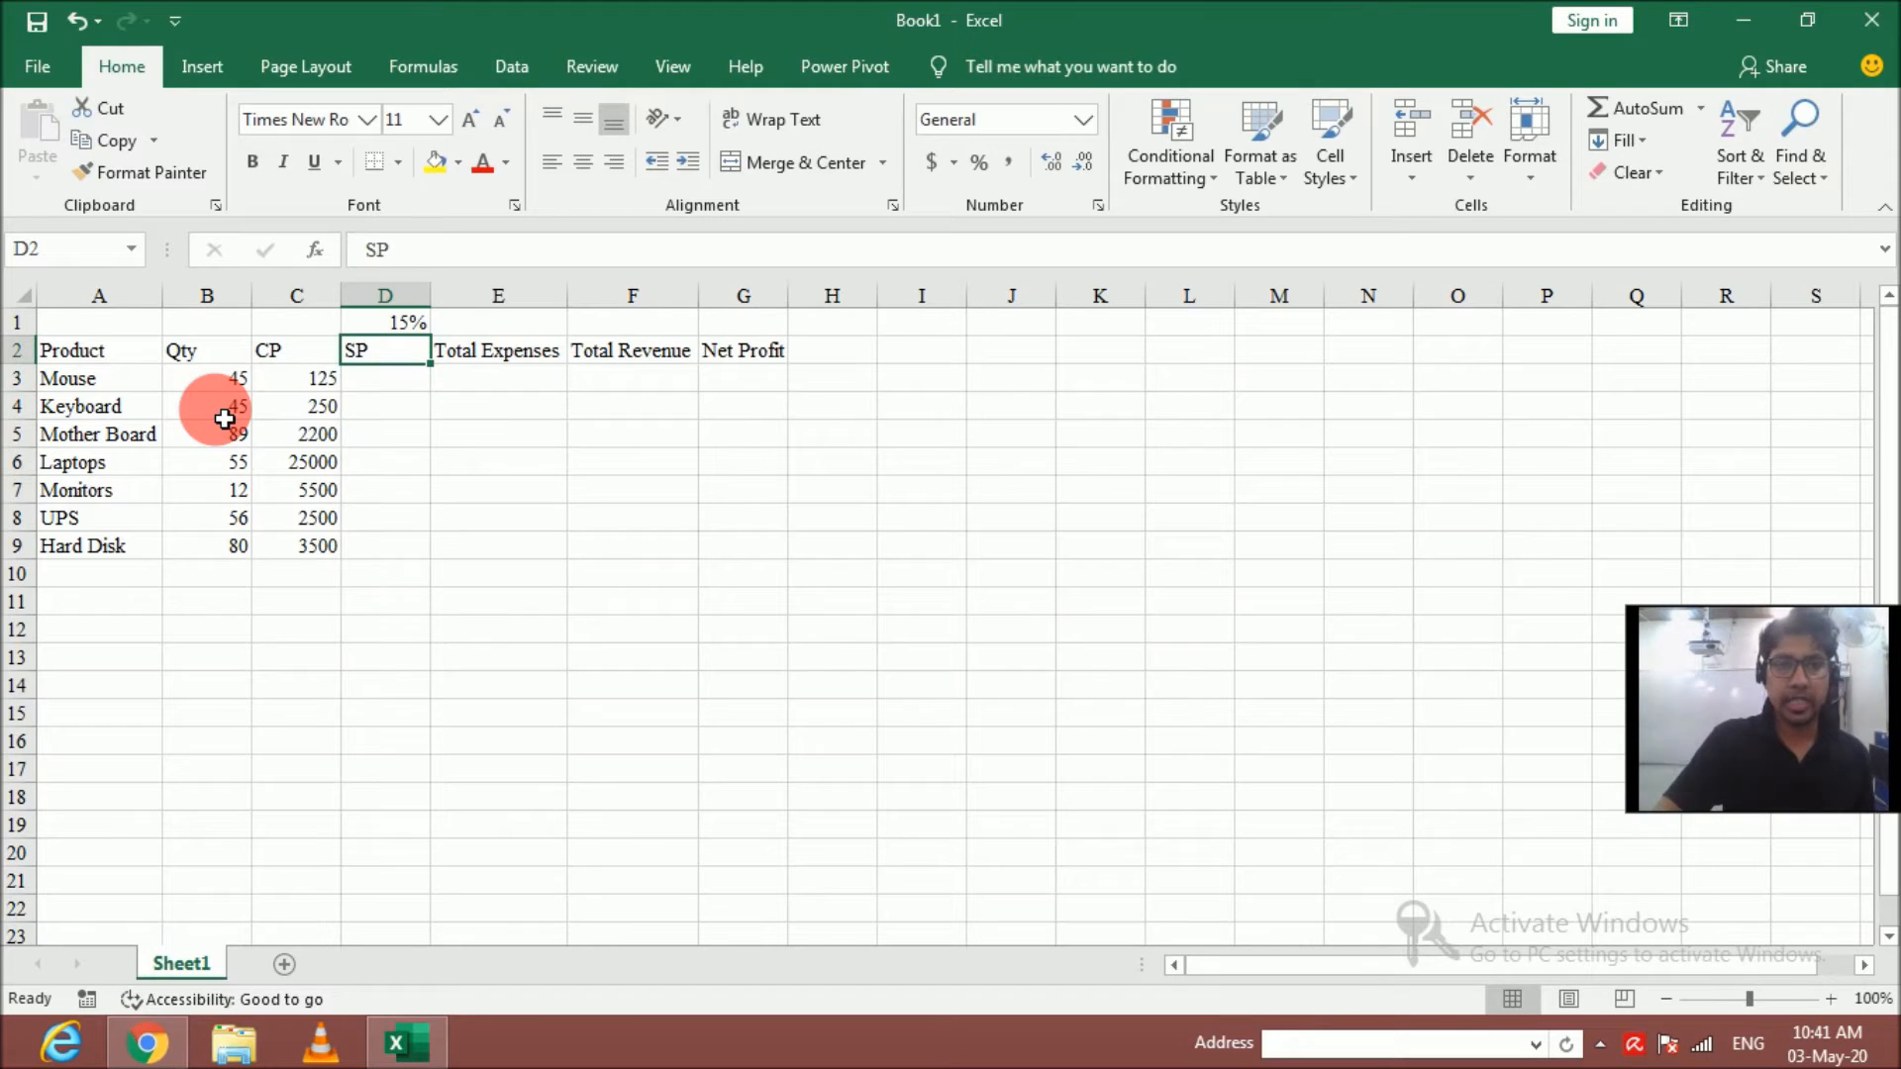
key("Down")
key("Left")
key("shift+Down")
key("shift+Down")
key("shift+Down")
key("shift+Down")
key("shift+Down")
key("shift+Down")
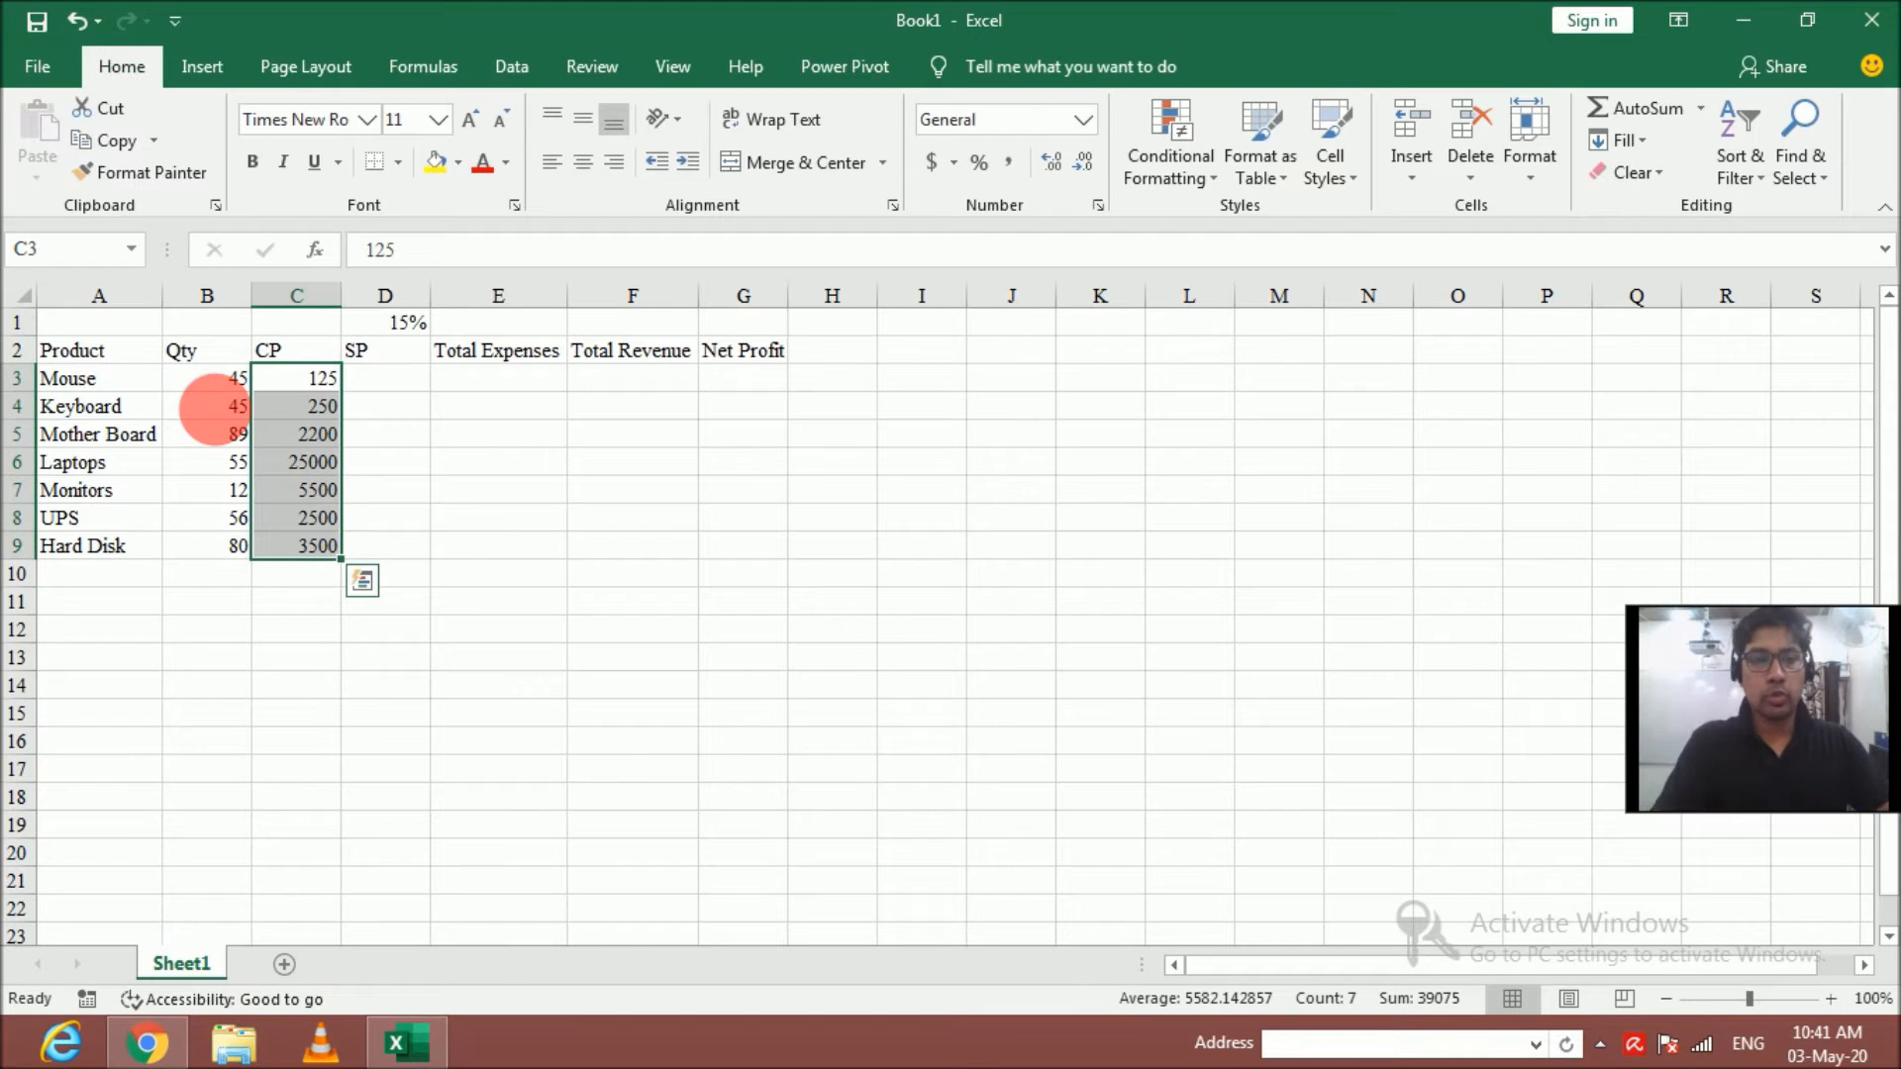
key("alt+h")
key("k")
Calculate the Mouse selling price in D3 with the formula +C3*$D$1+C3, keeping the percentage cell as an absolute reference
key("Right")
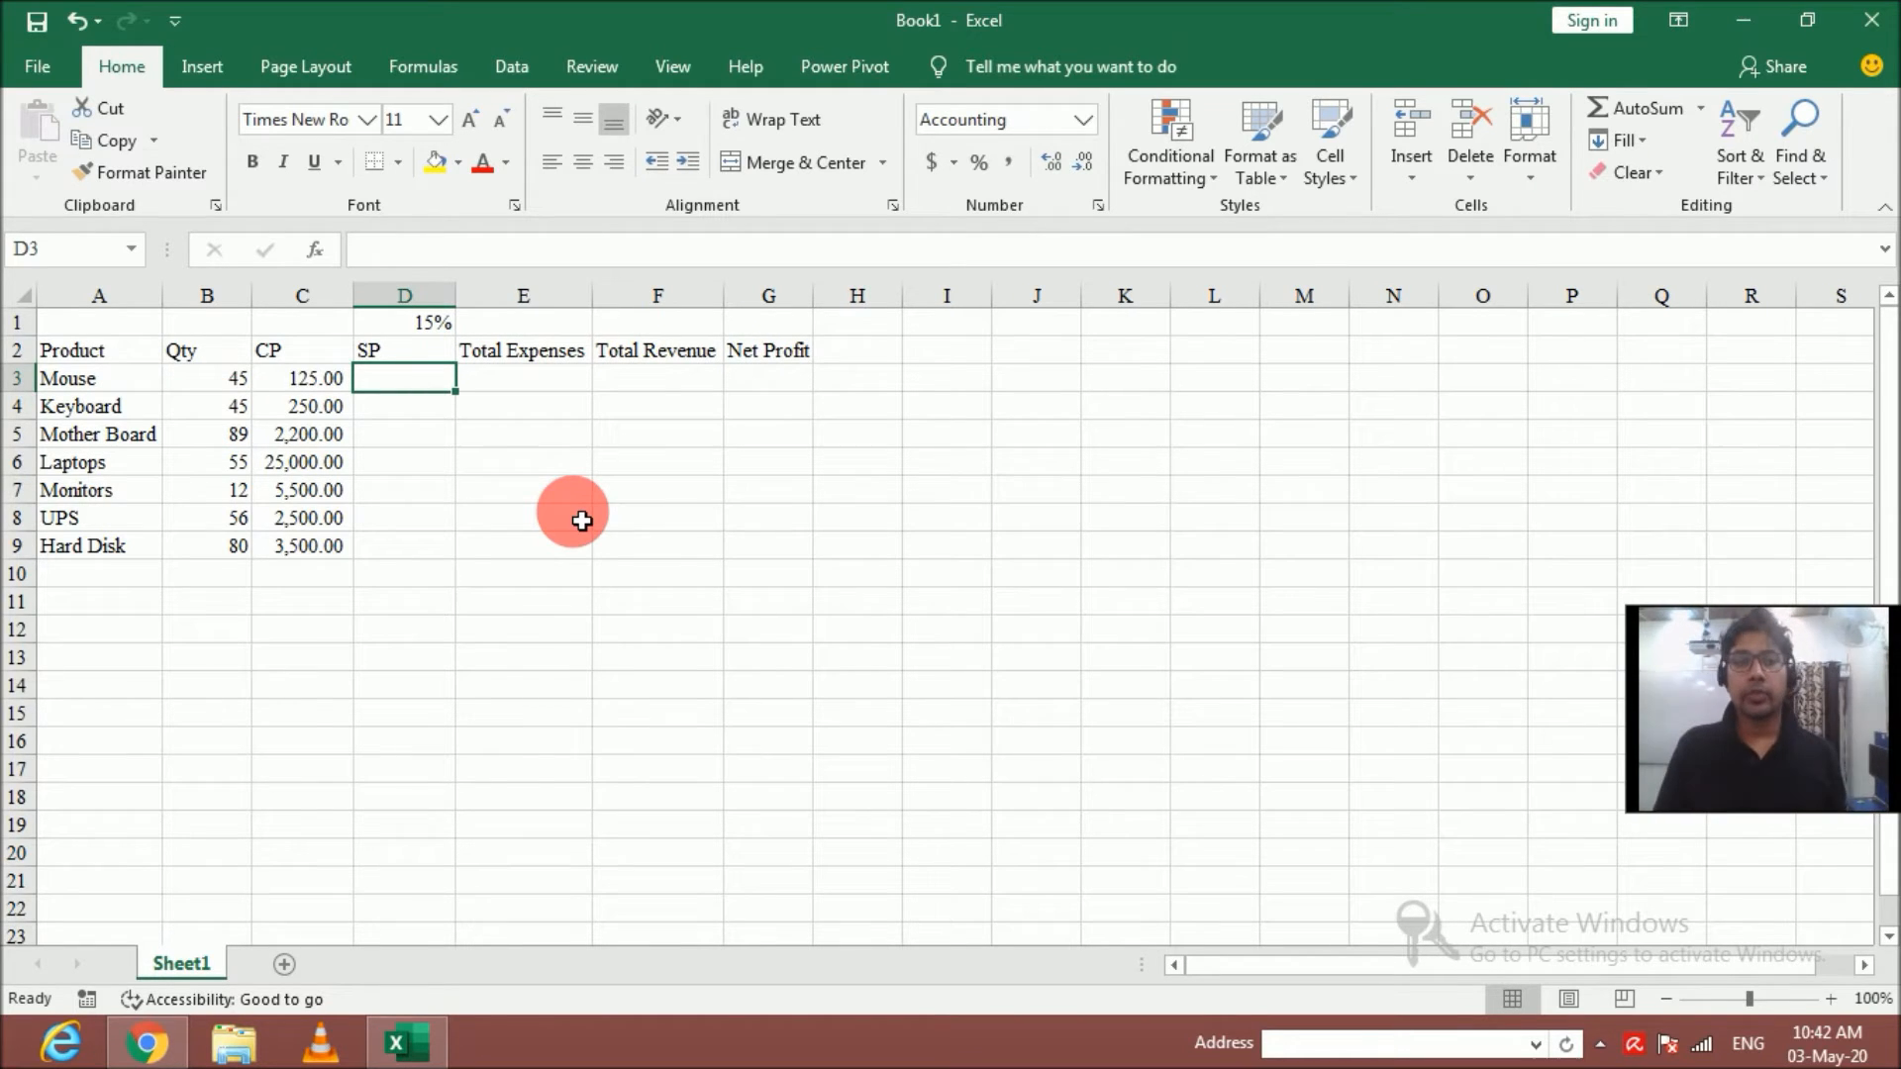
type("+")
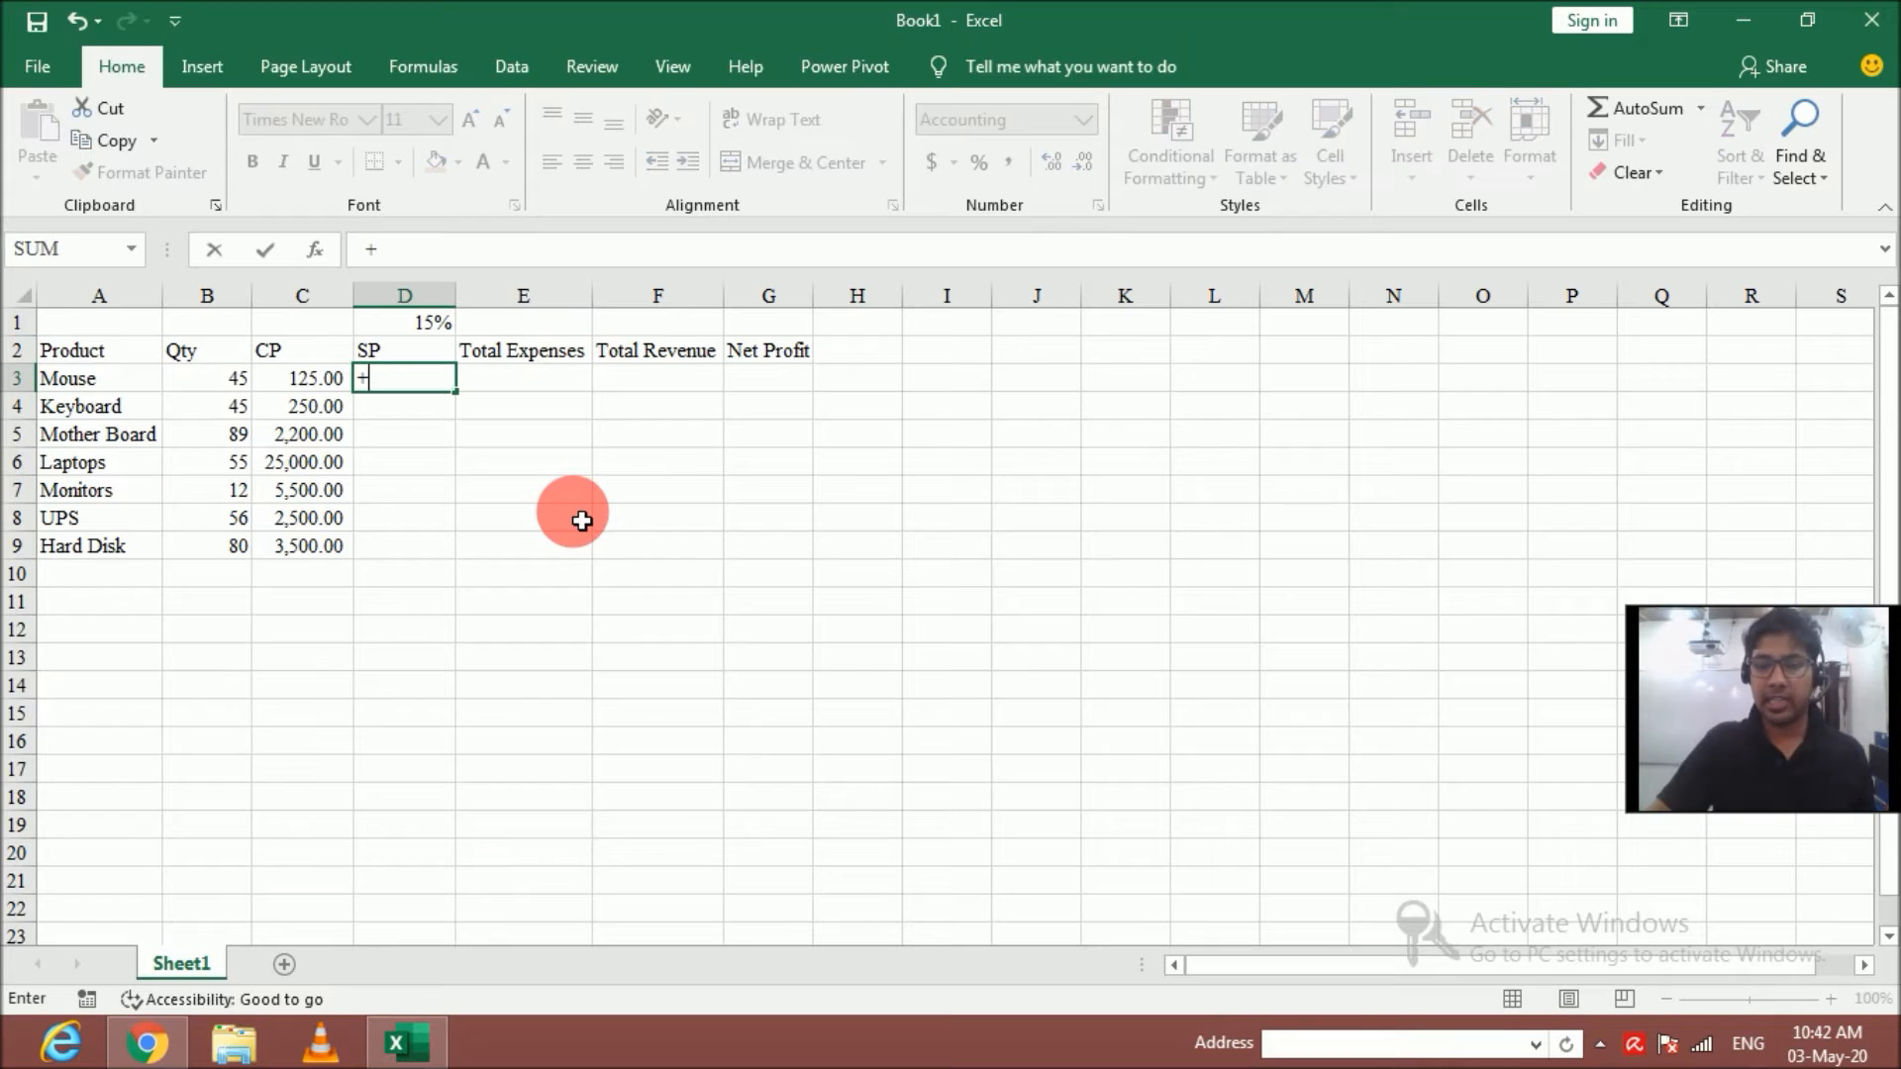
left_click(287, 384)
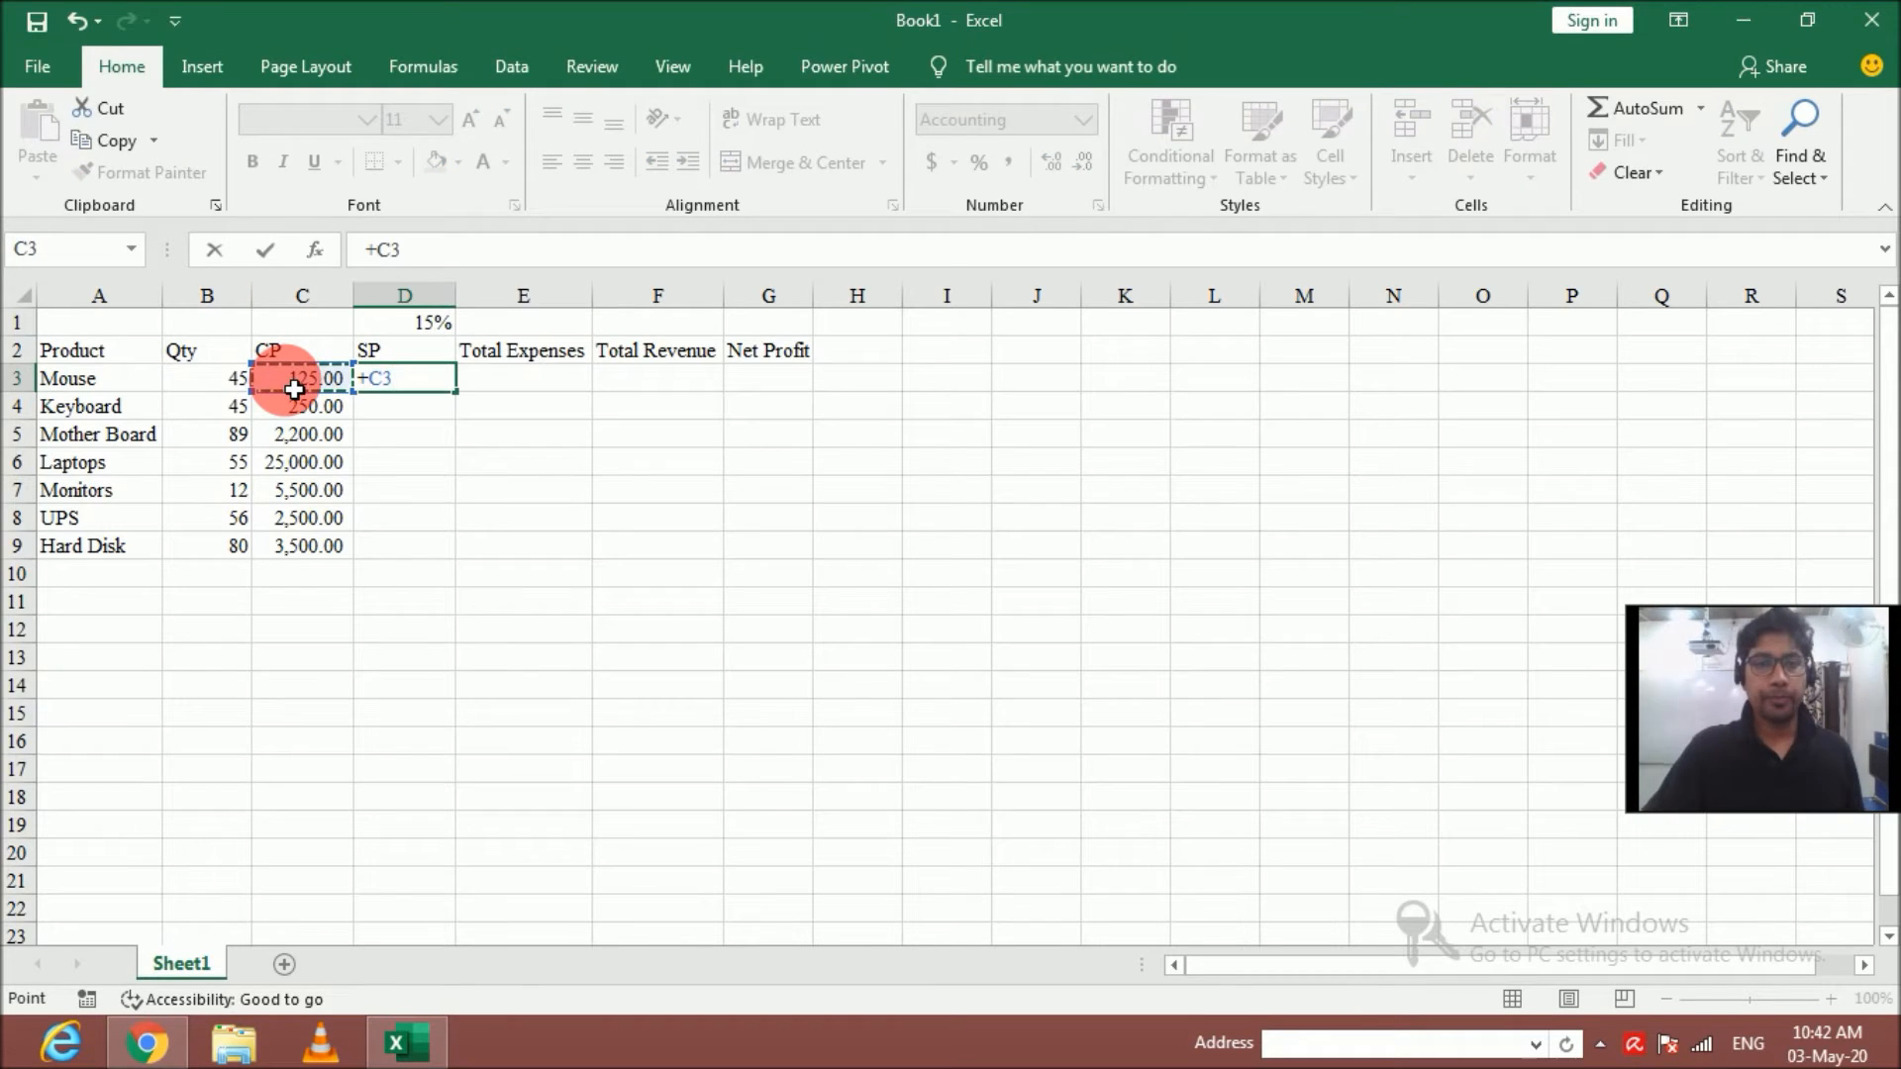
type("*")
left_click(394, 319)
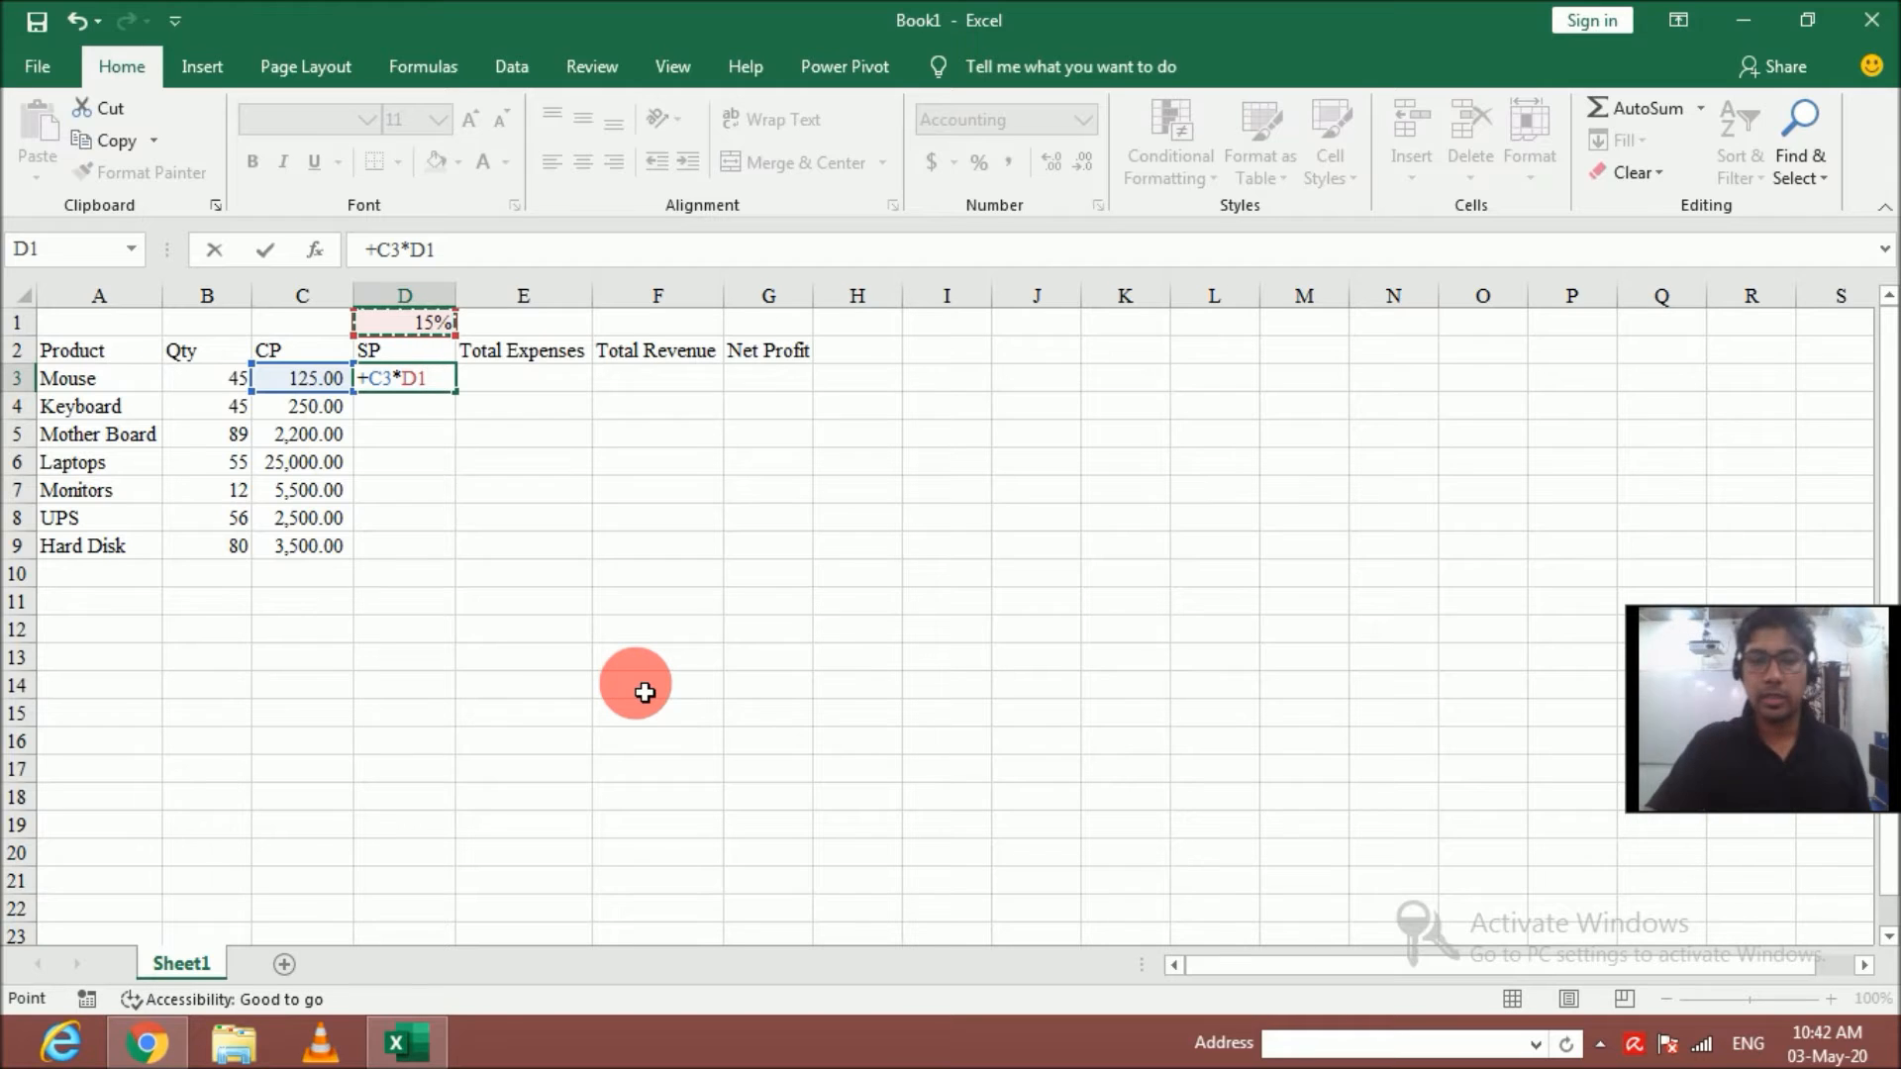
key("BackSpace")
key("BackSpace")
type("$d$1")
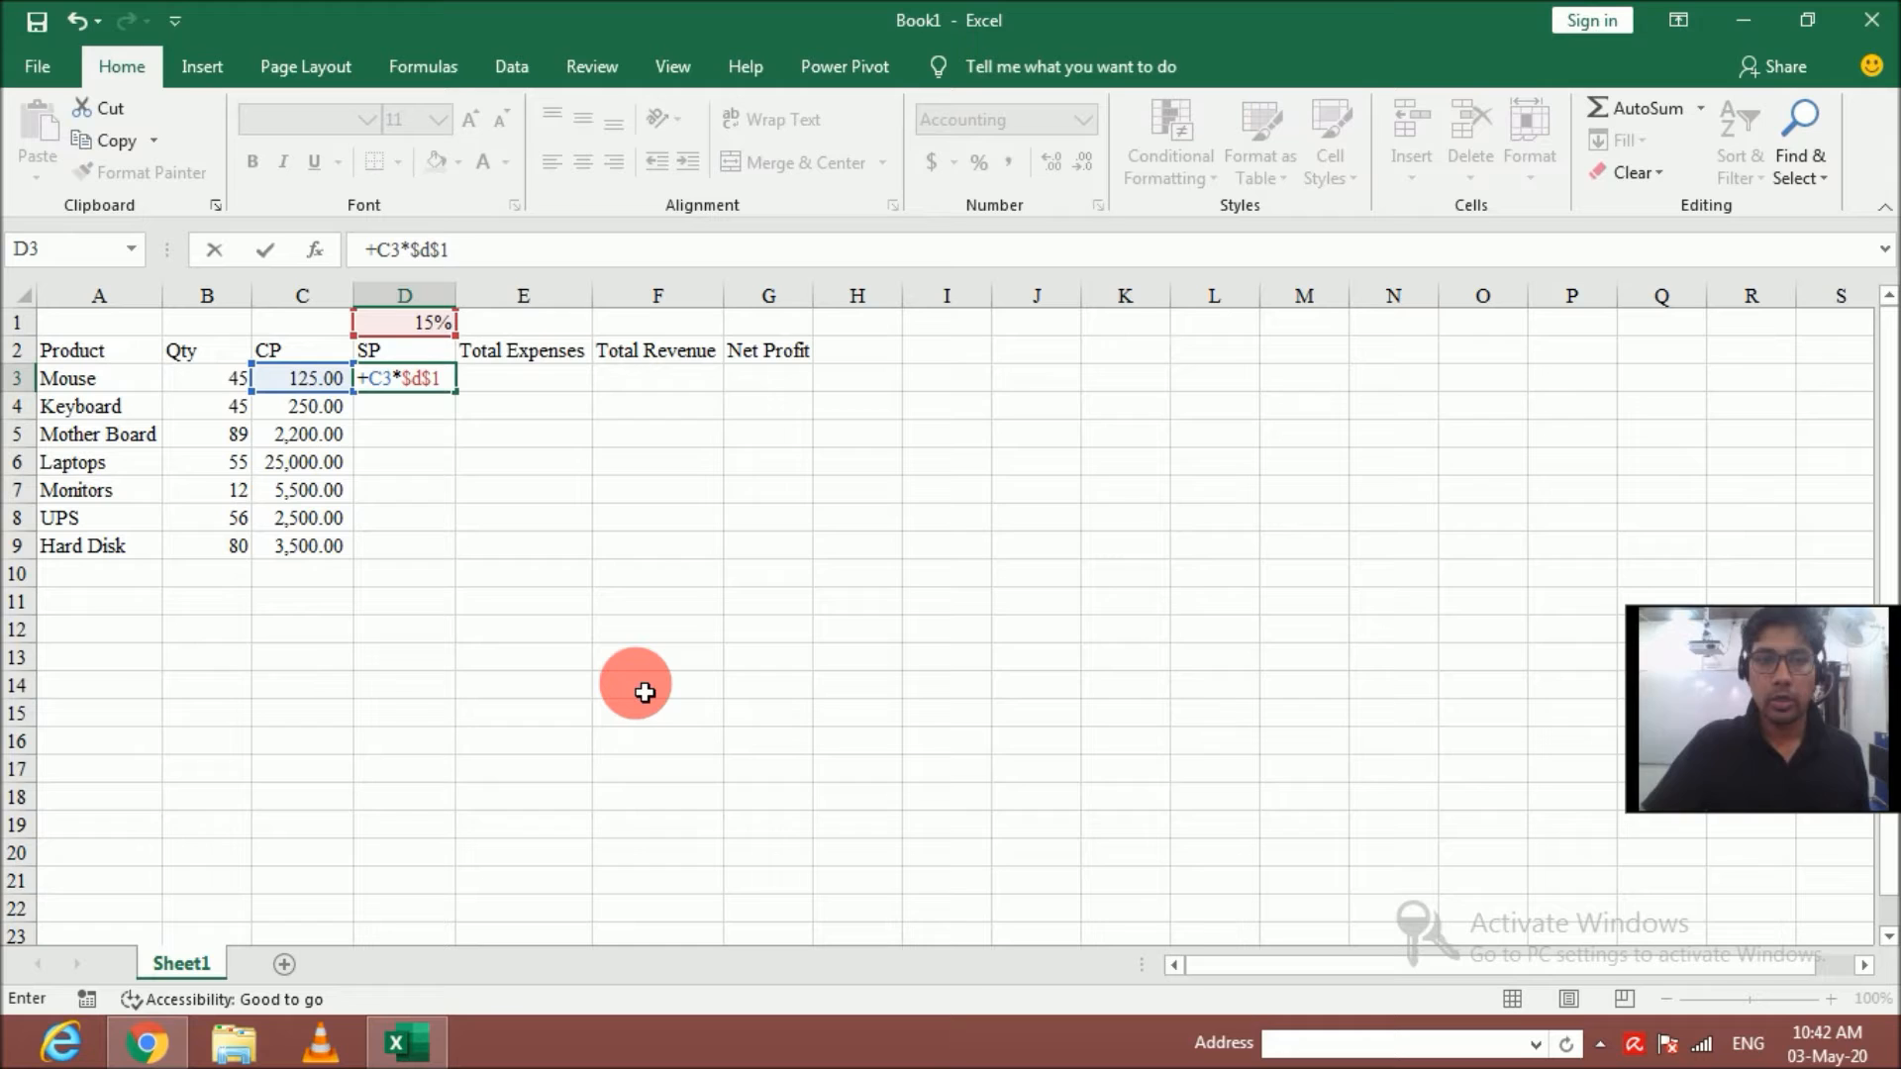
type("+")
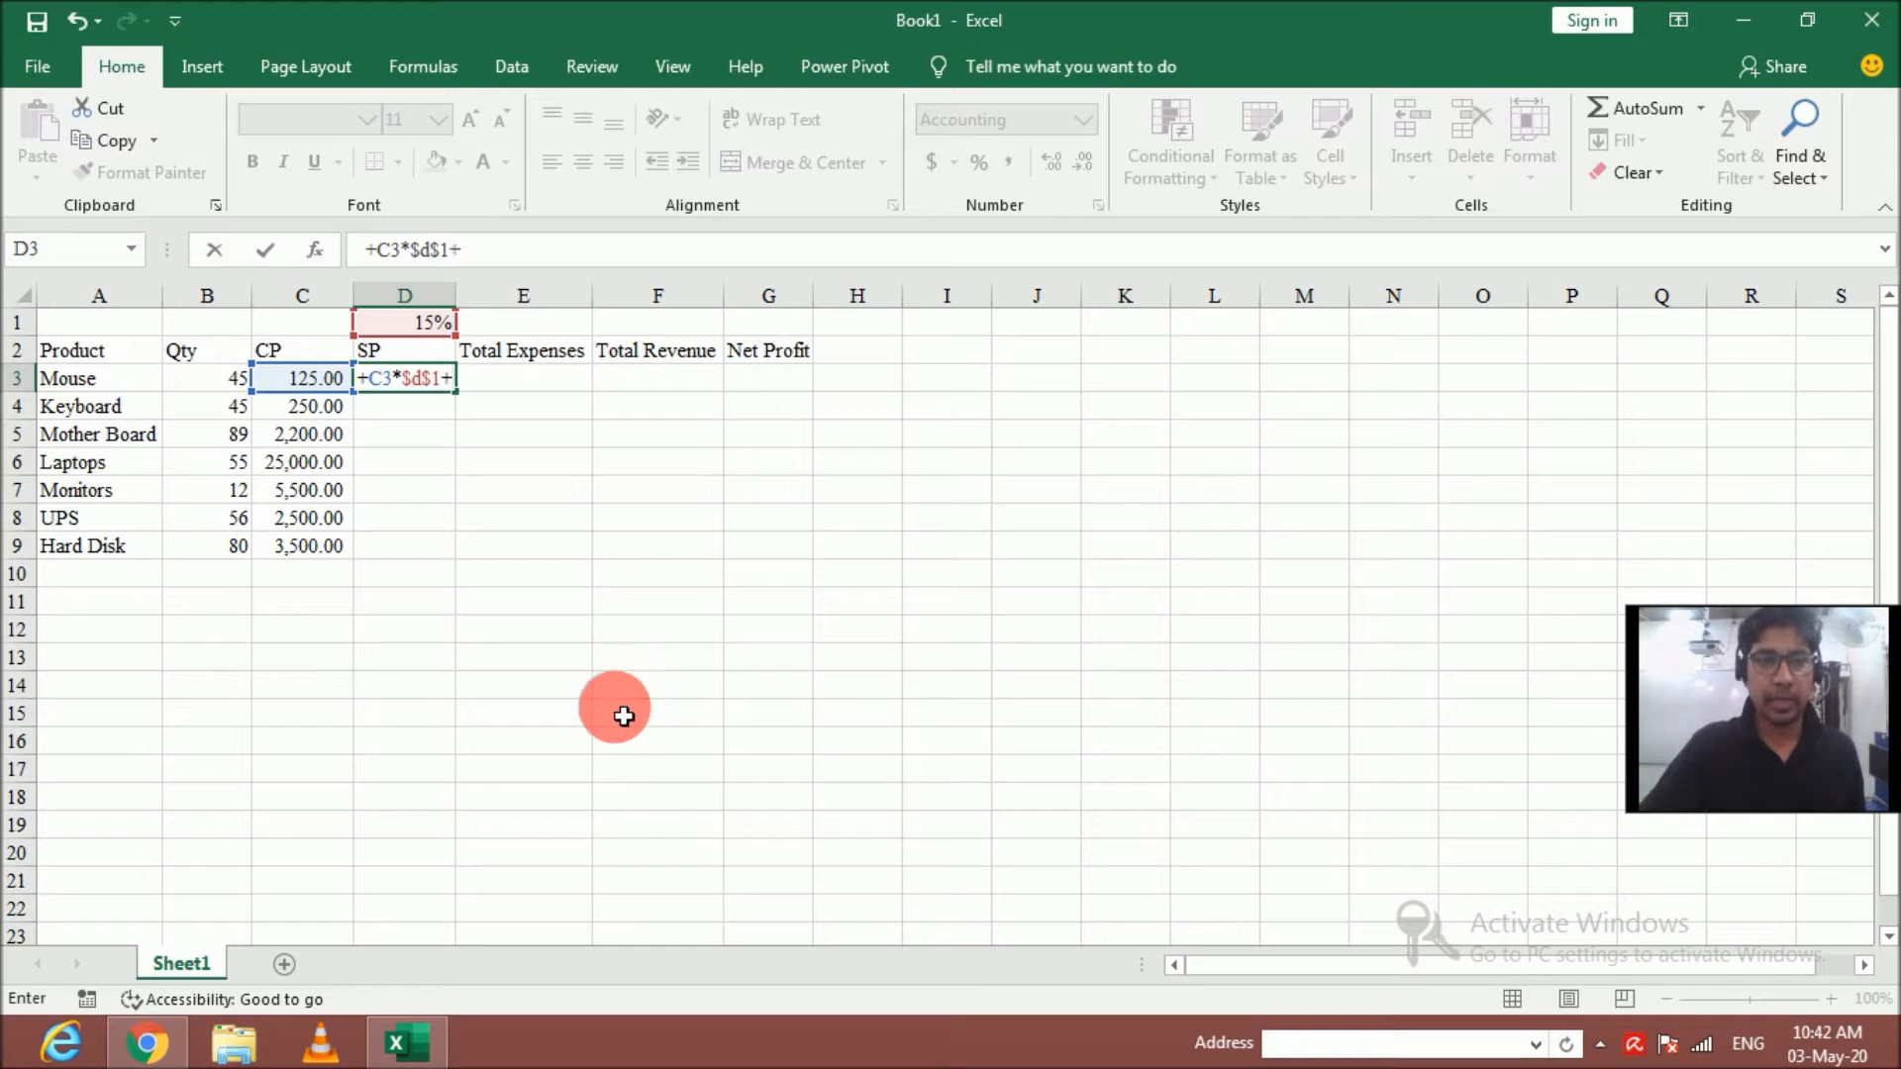
left_click(323, 385)
key("Return")
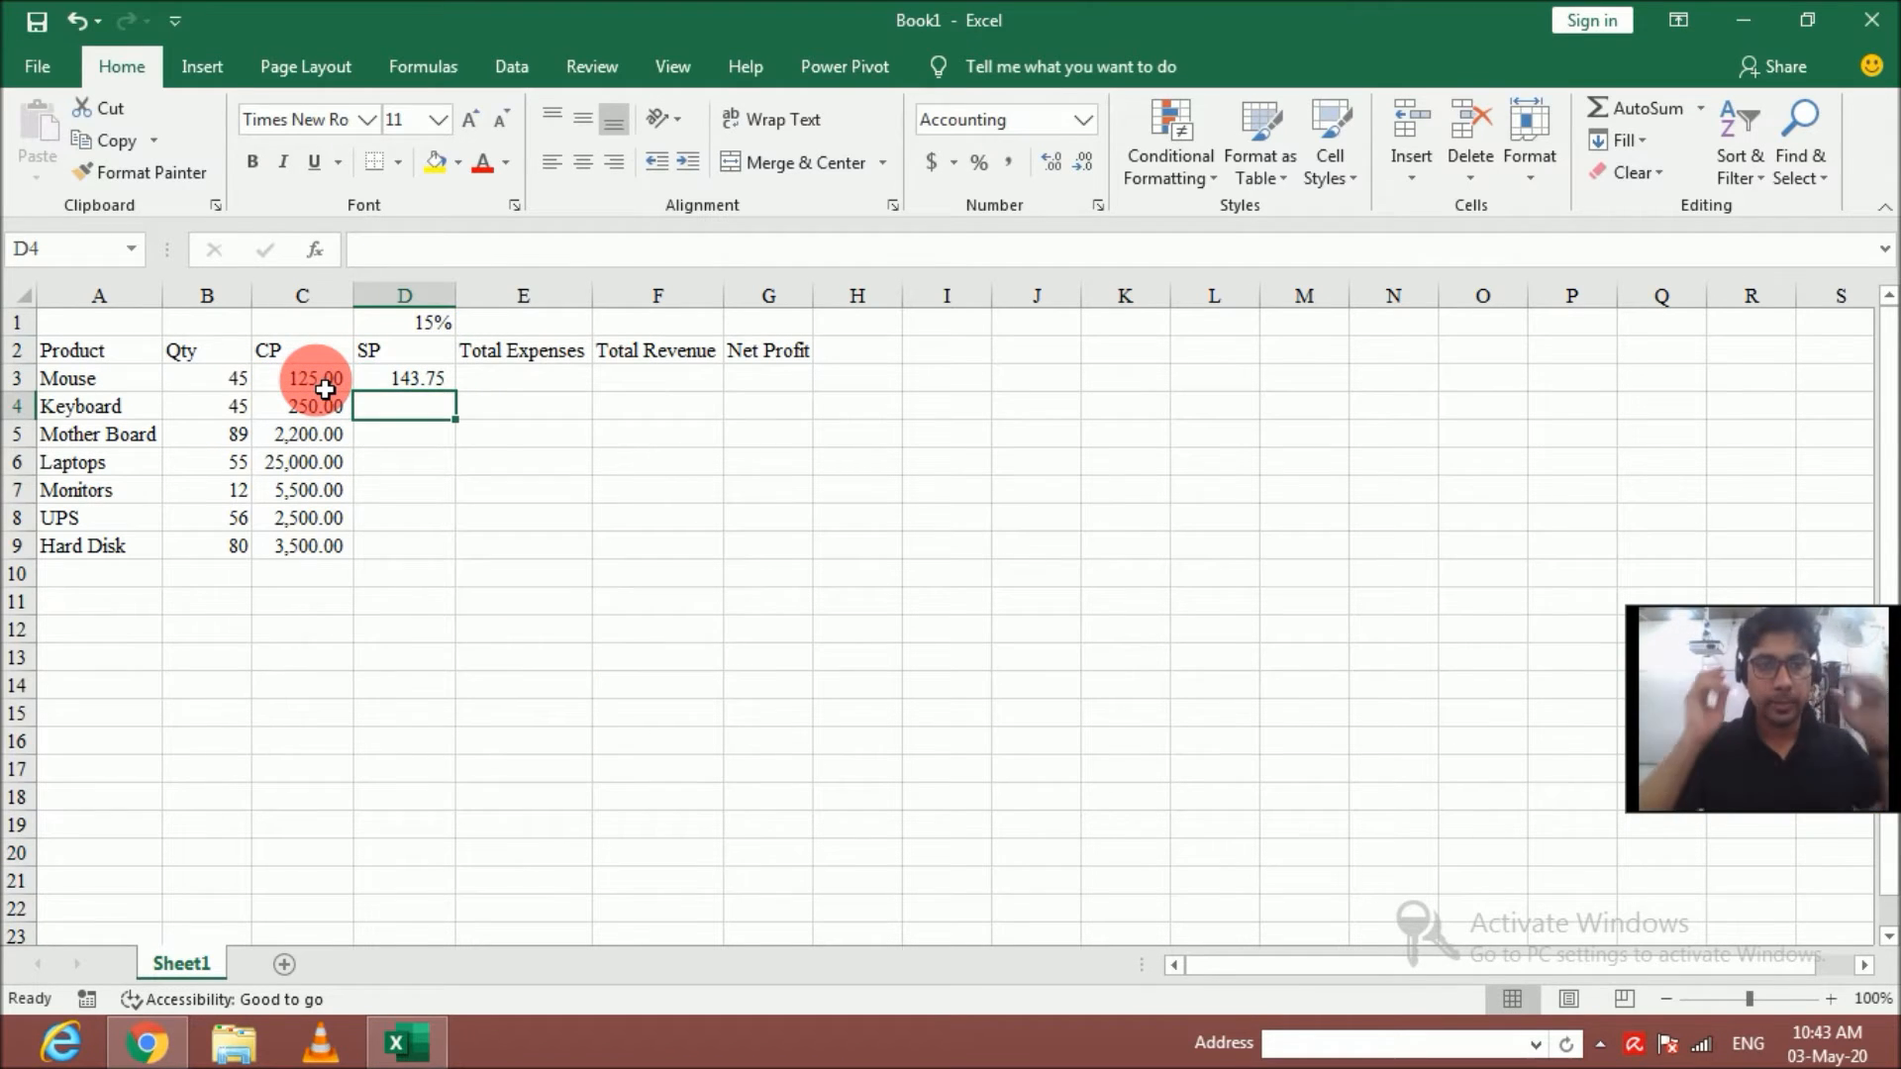
Copy the selling price formula from D3 down to D9 for the remaining products
key("Up")
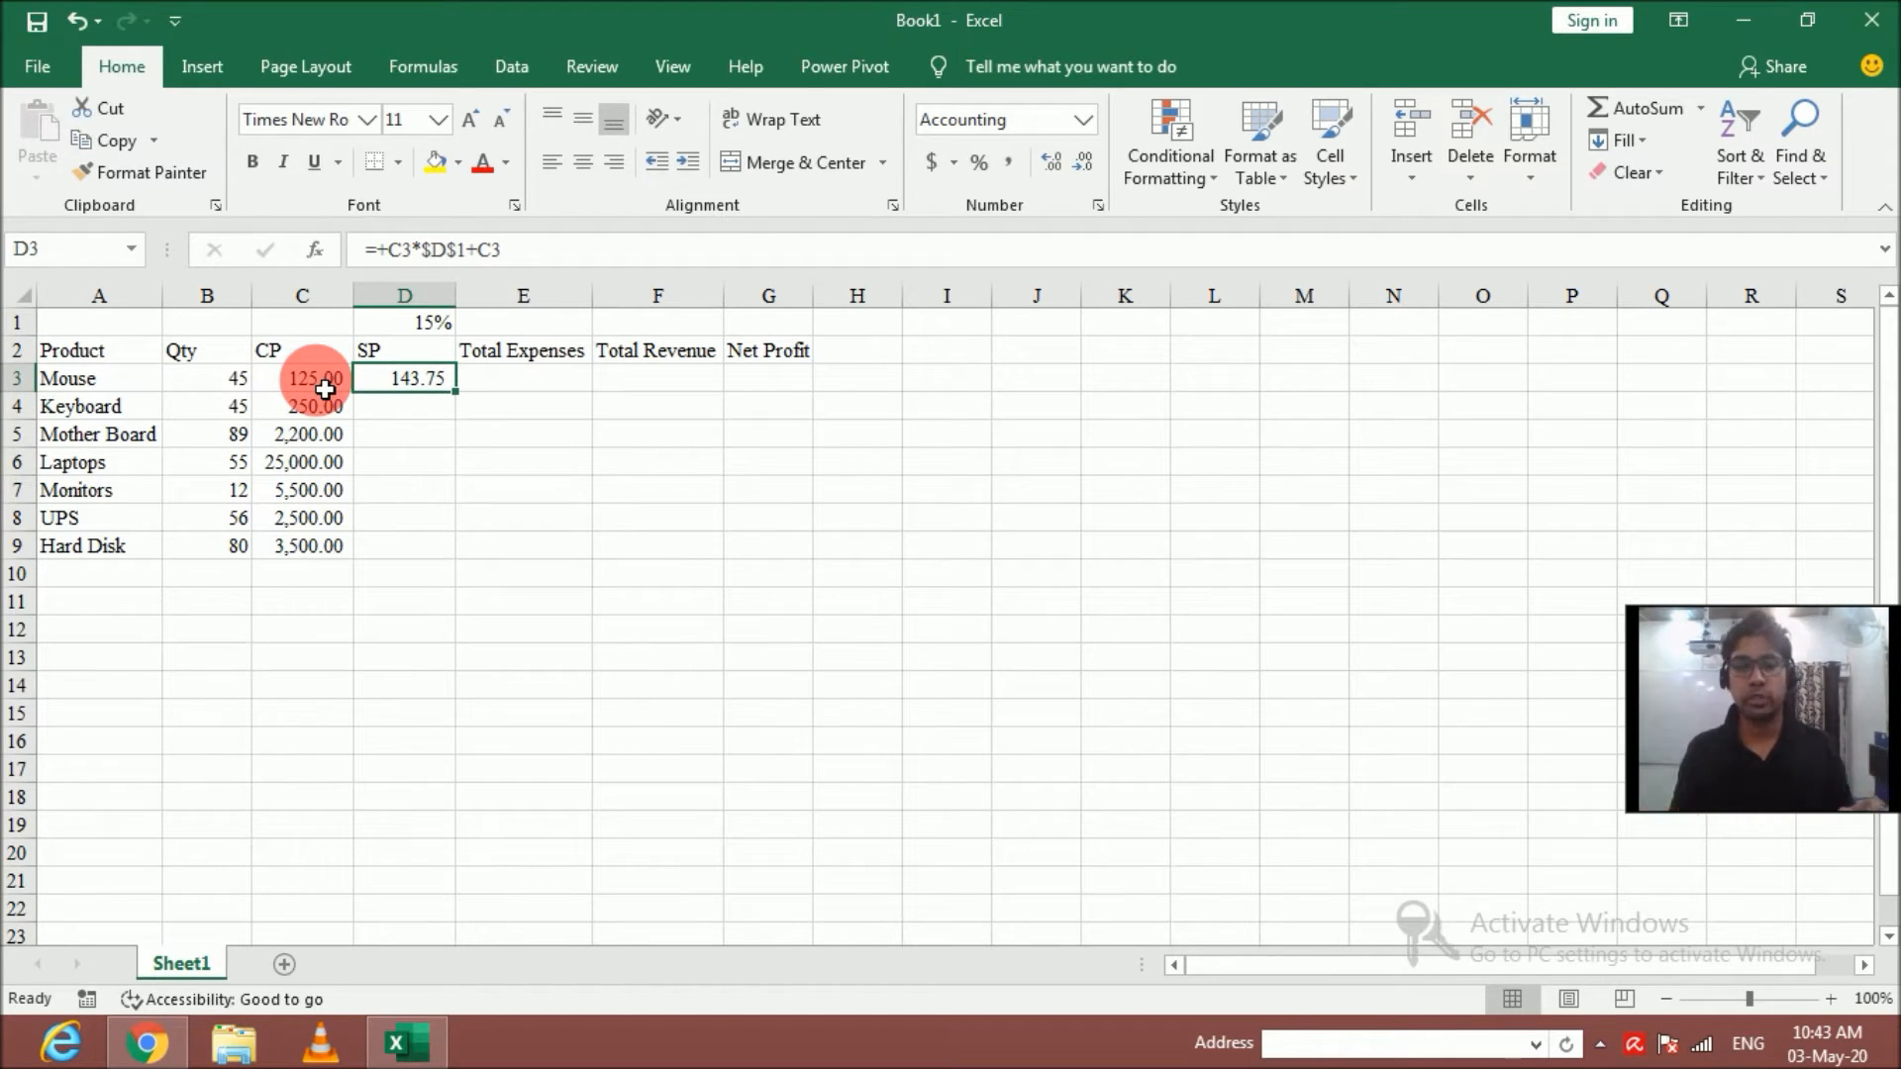
key("ctrl+c")
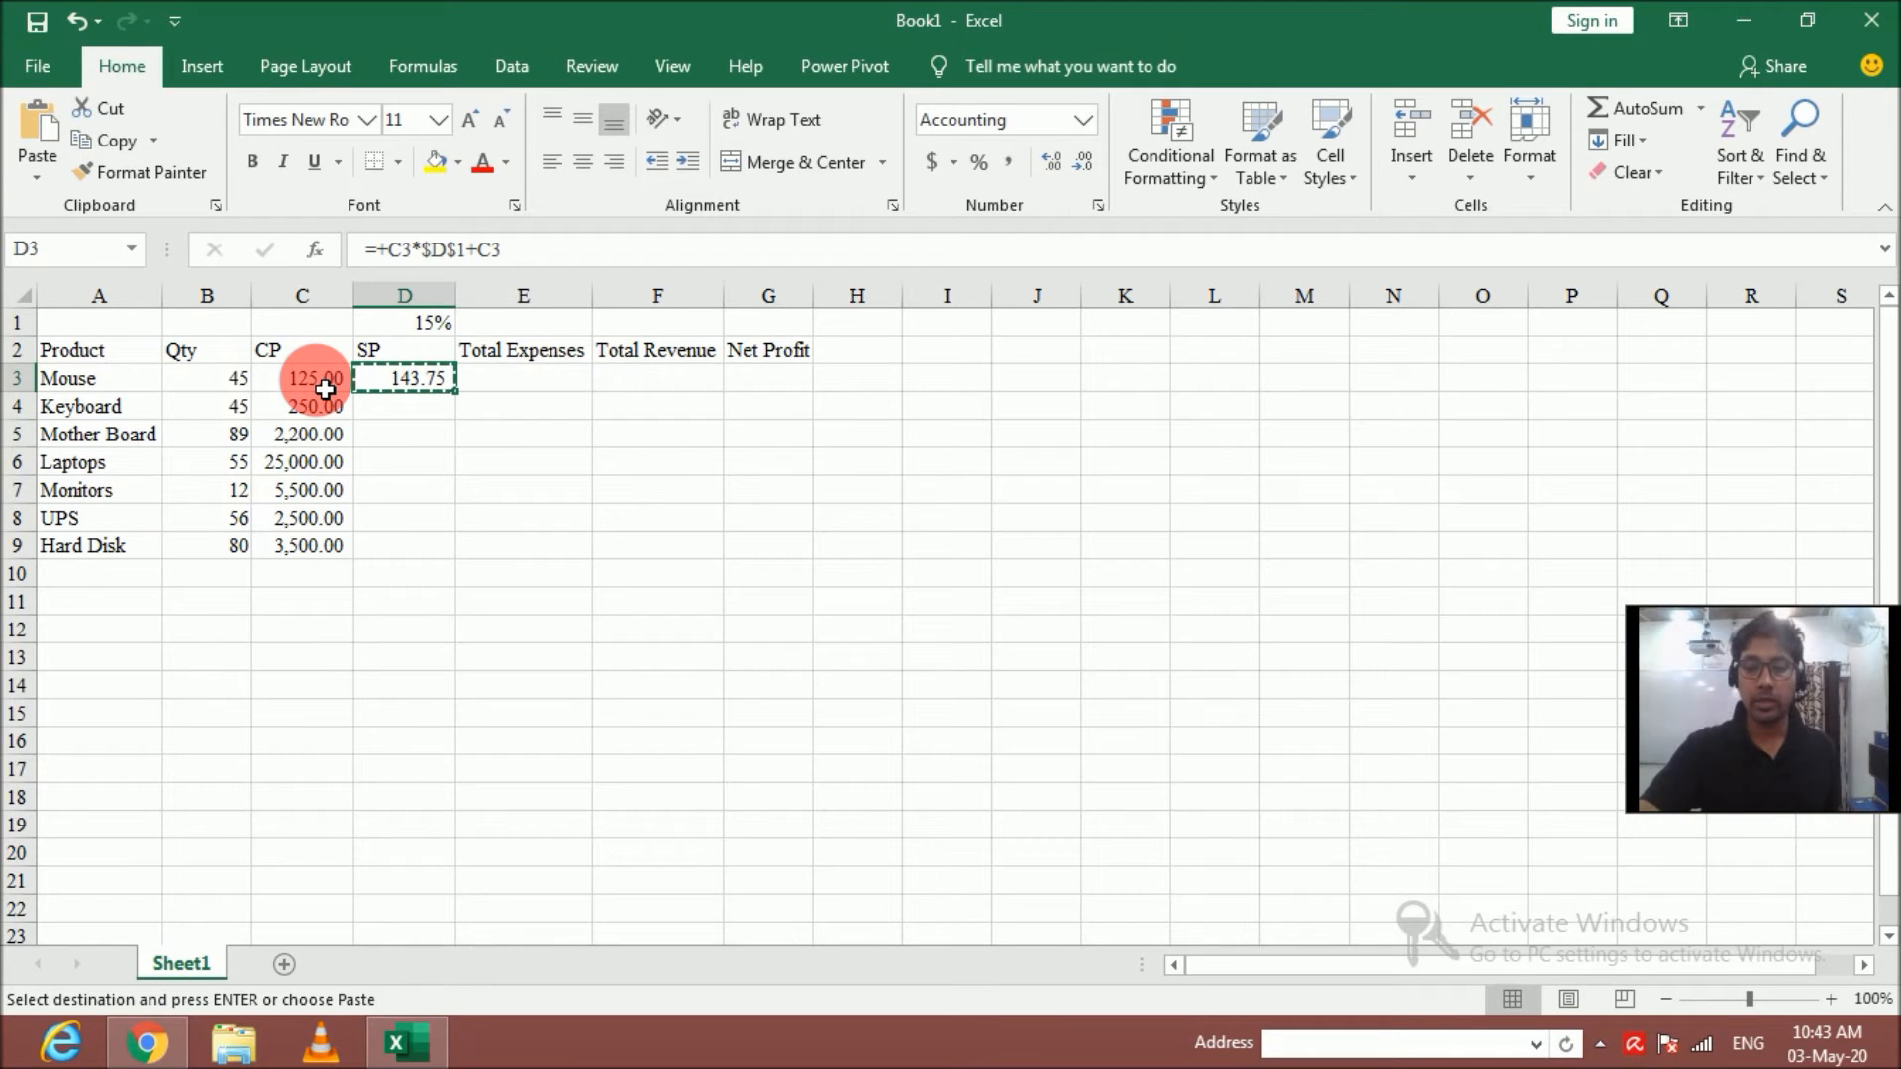
key("shift+Down")
key("shift+Down")
key("shift+Down")
key("shift+Down")
key("shift+Down")
key("shift+Down")
key("Return")
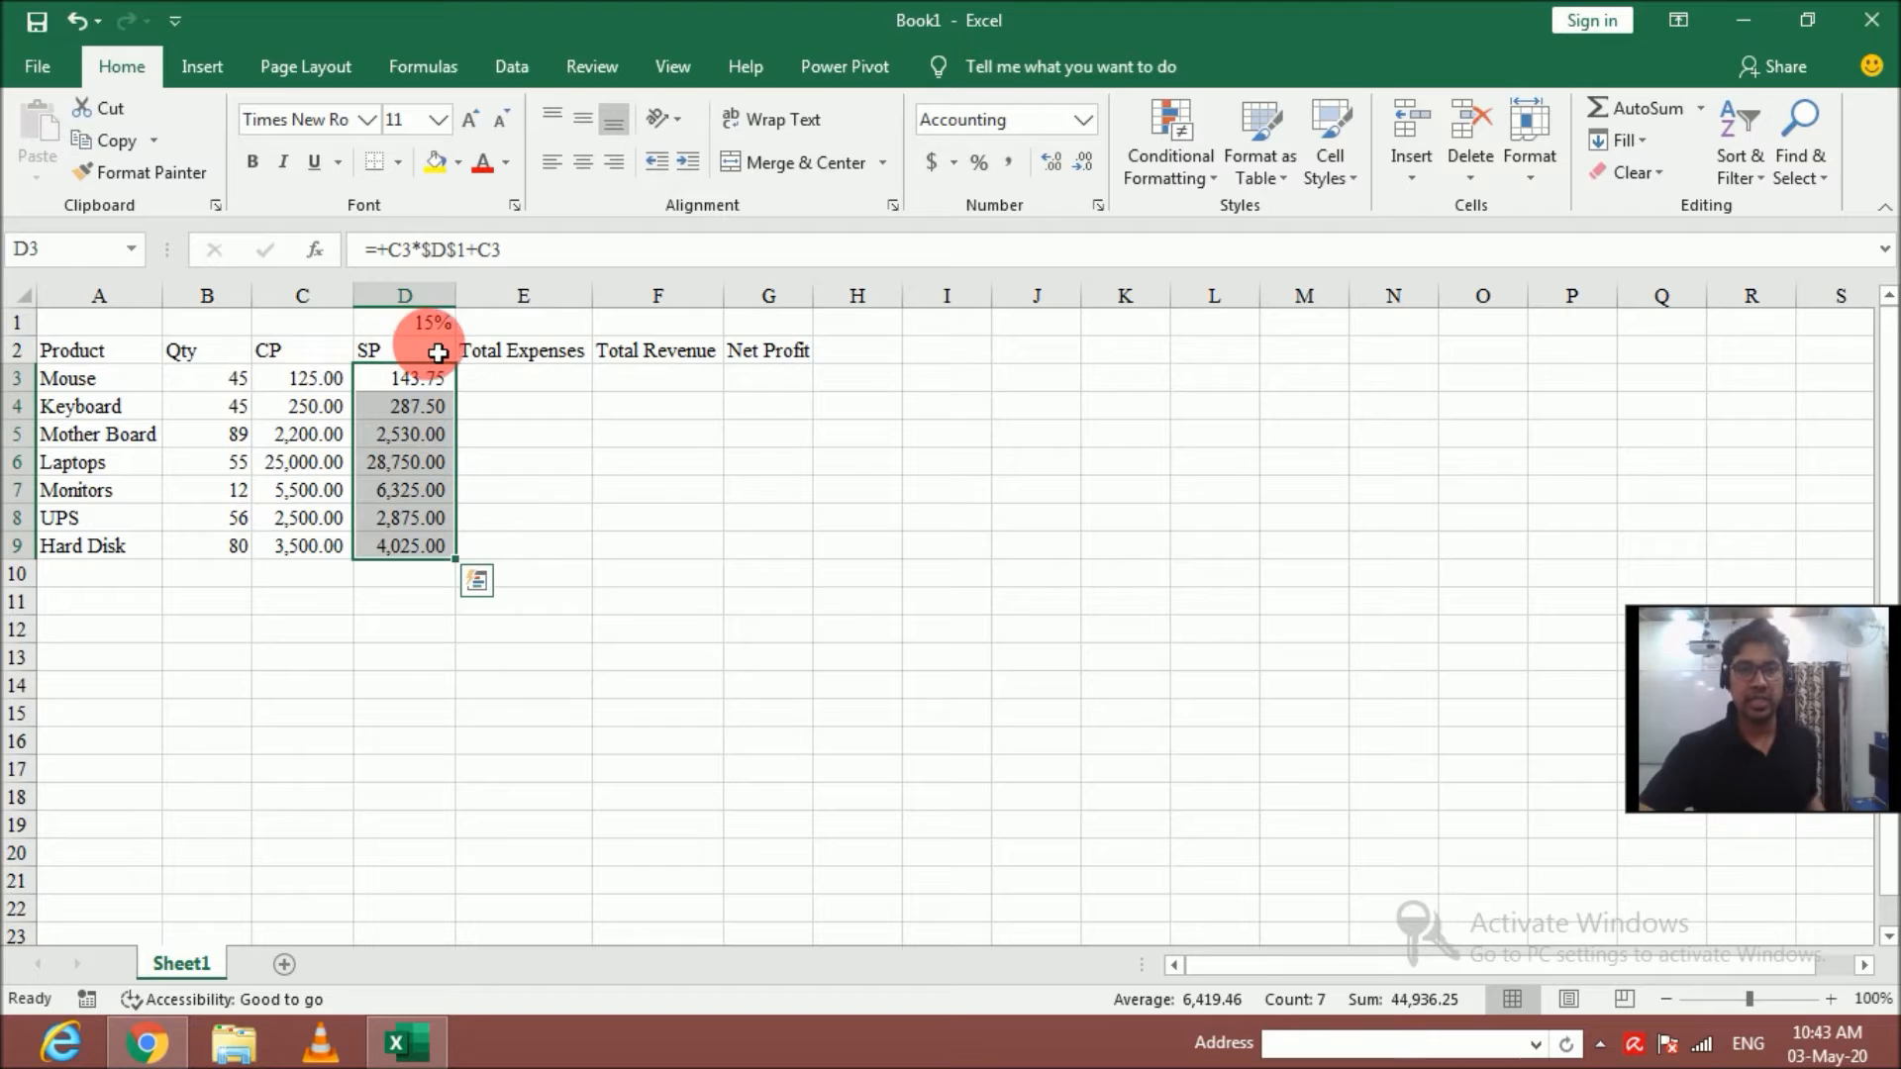
Calculate the Mouse total expenses in E3 with the formula +B3*C3 and fill it down to E9
left_click(492, 381)
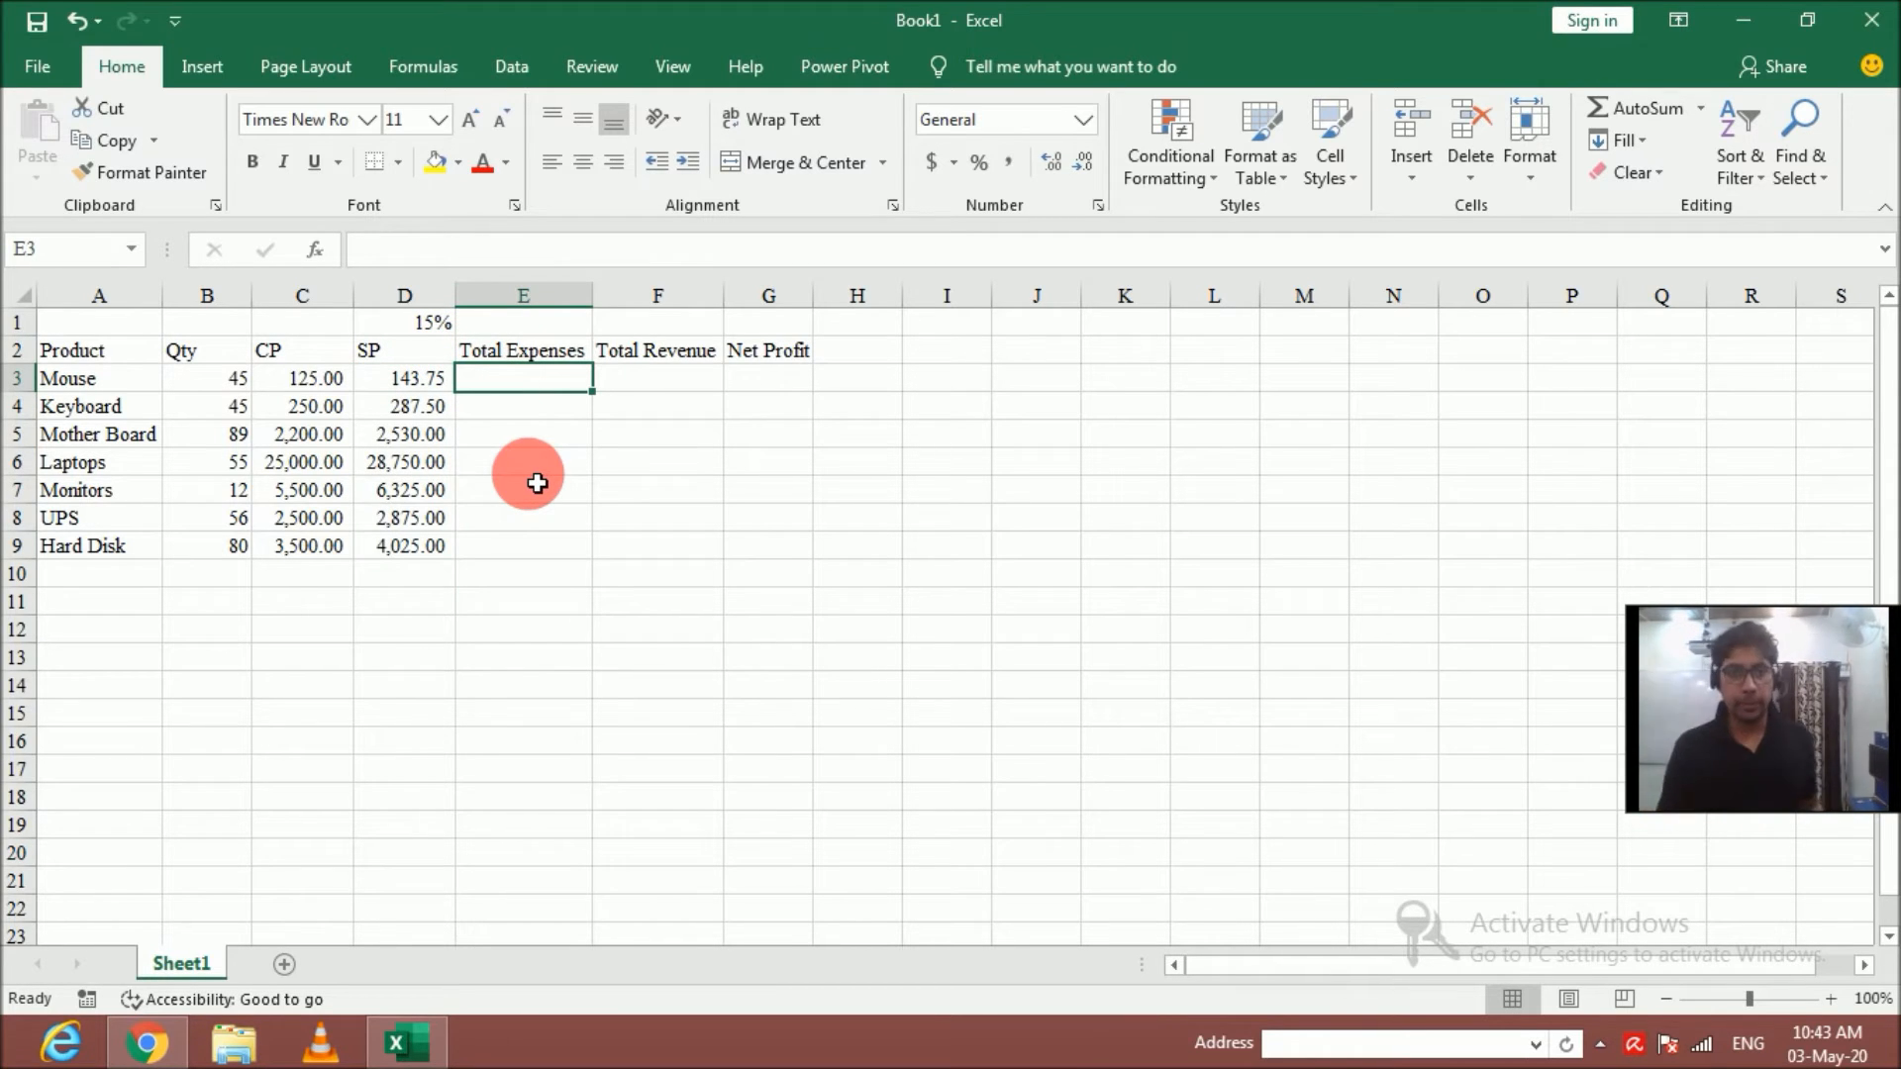
type("+")
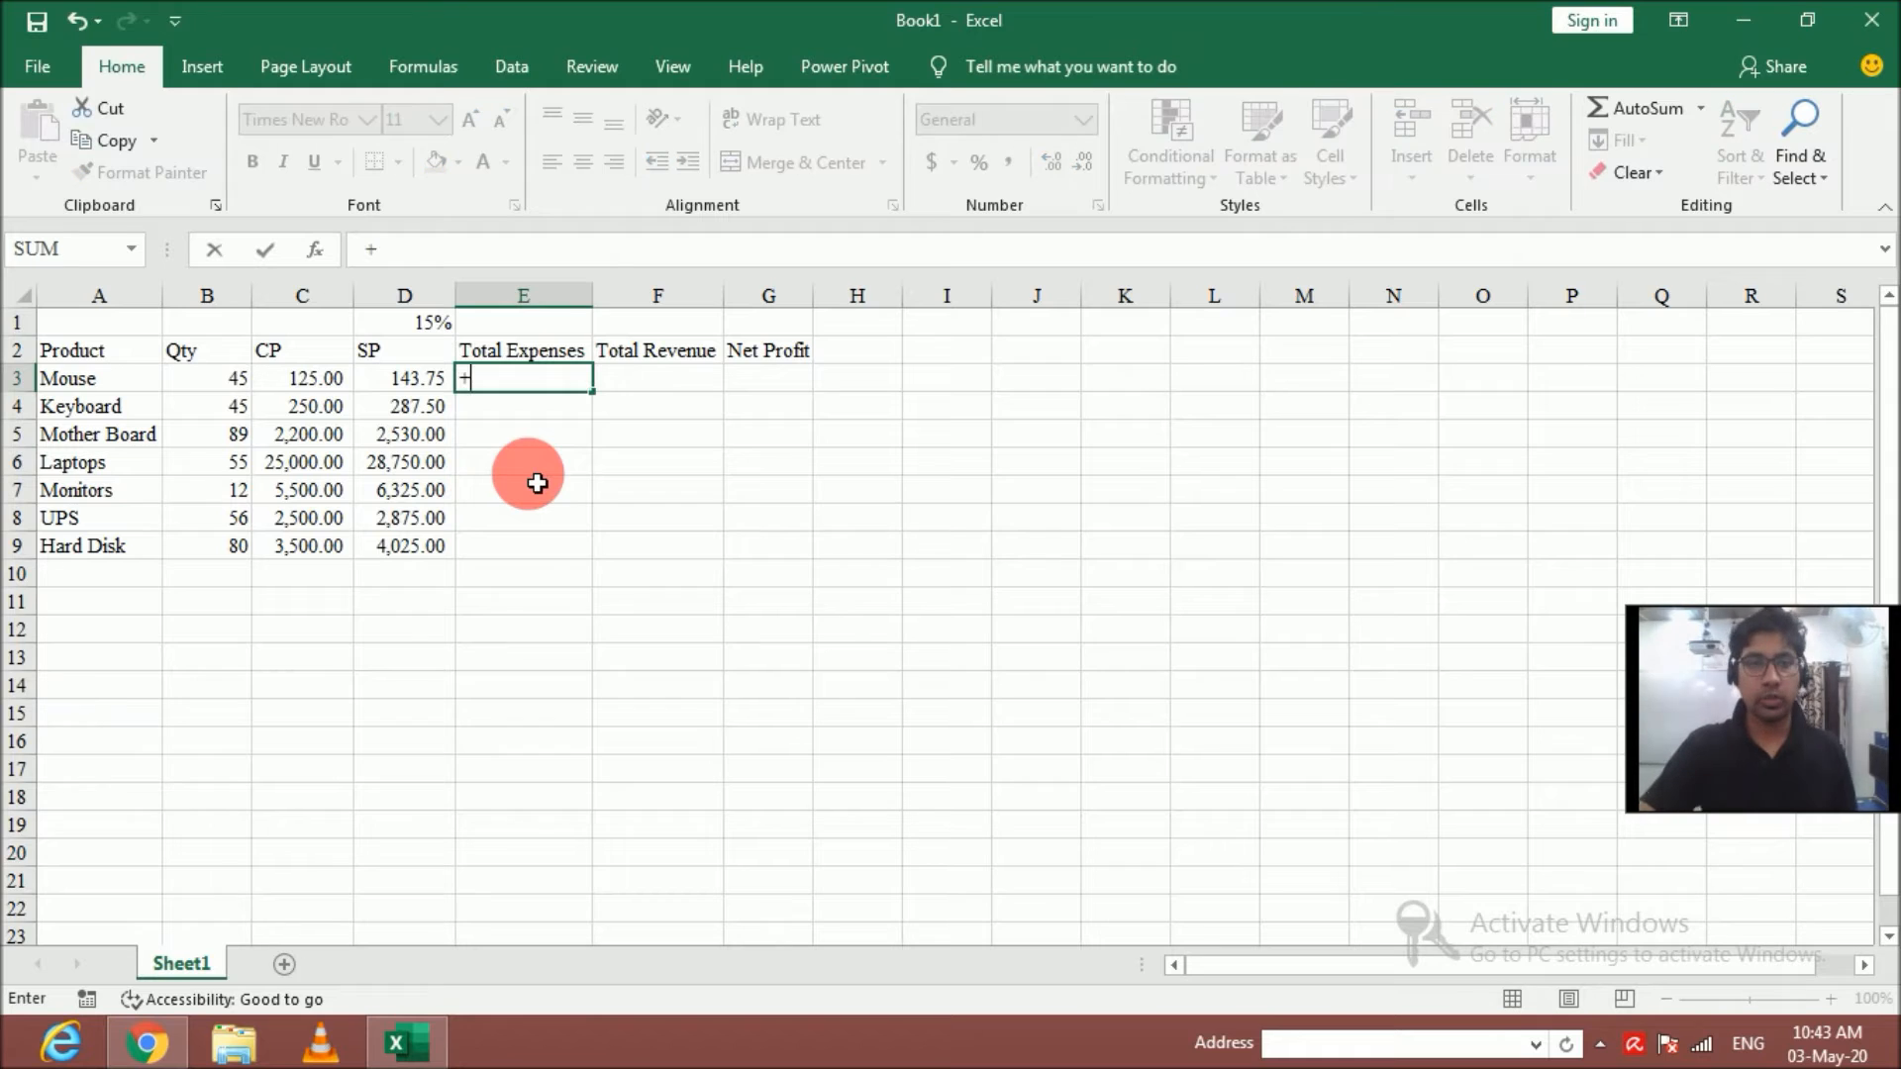
left_click(211, 386)
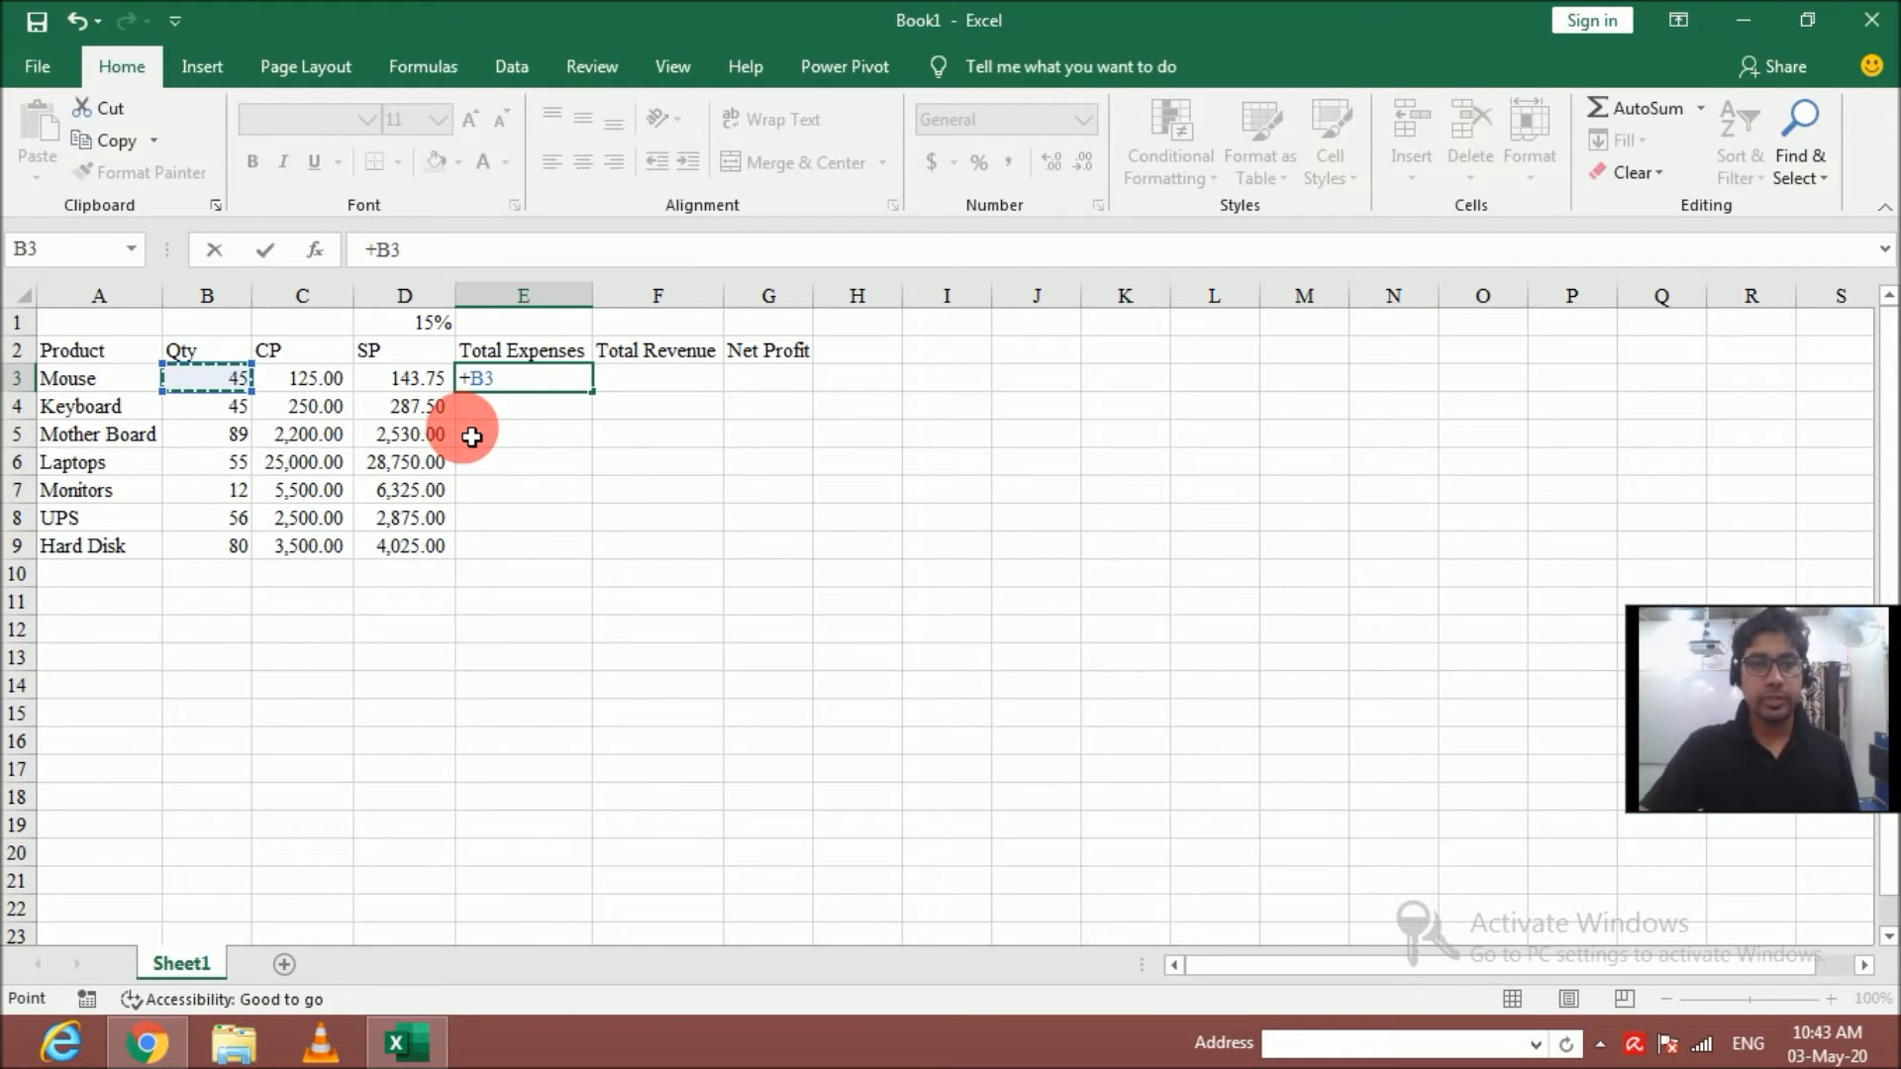
type("*")
left_click(312, 388)
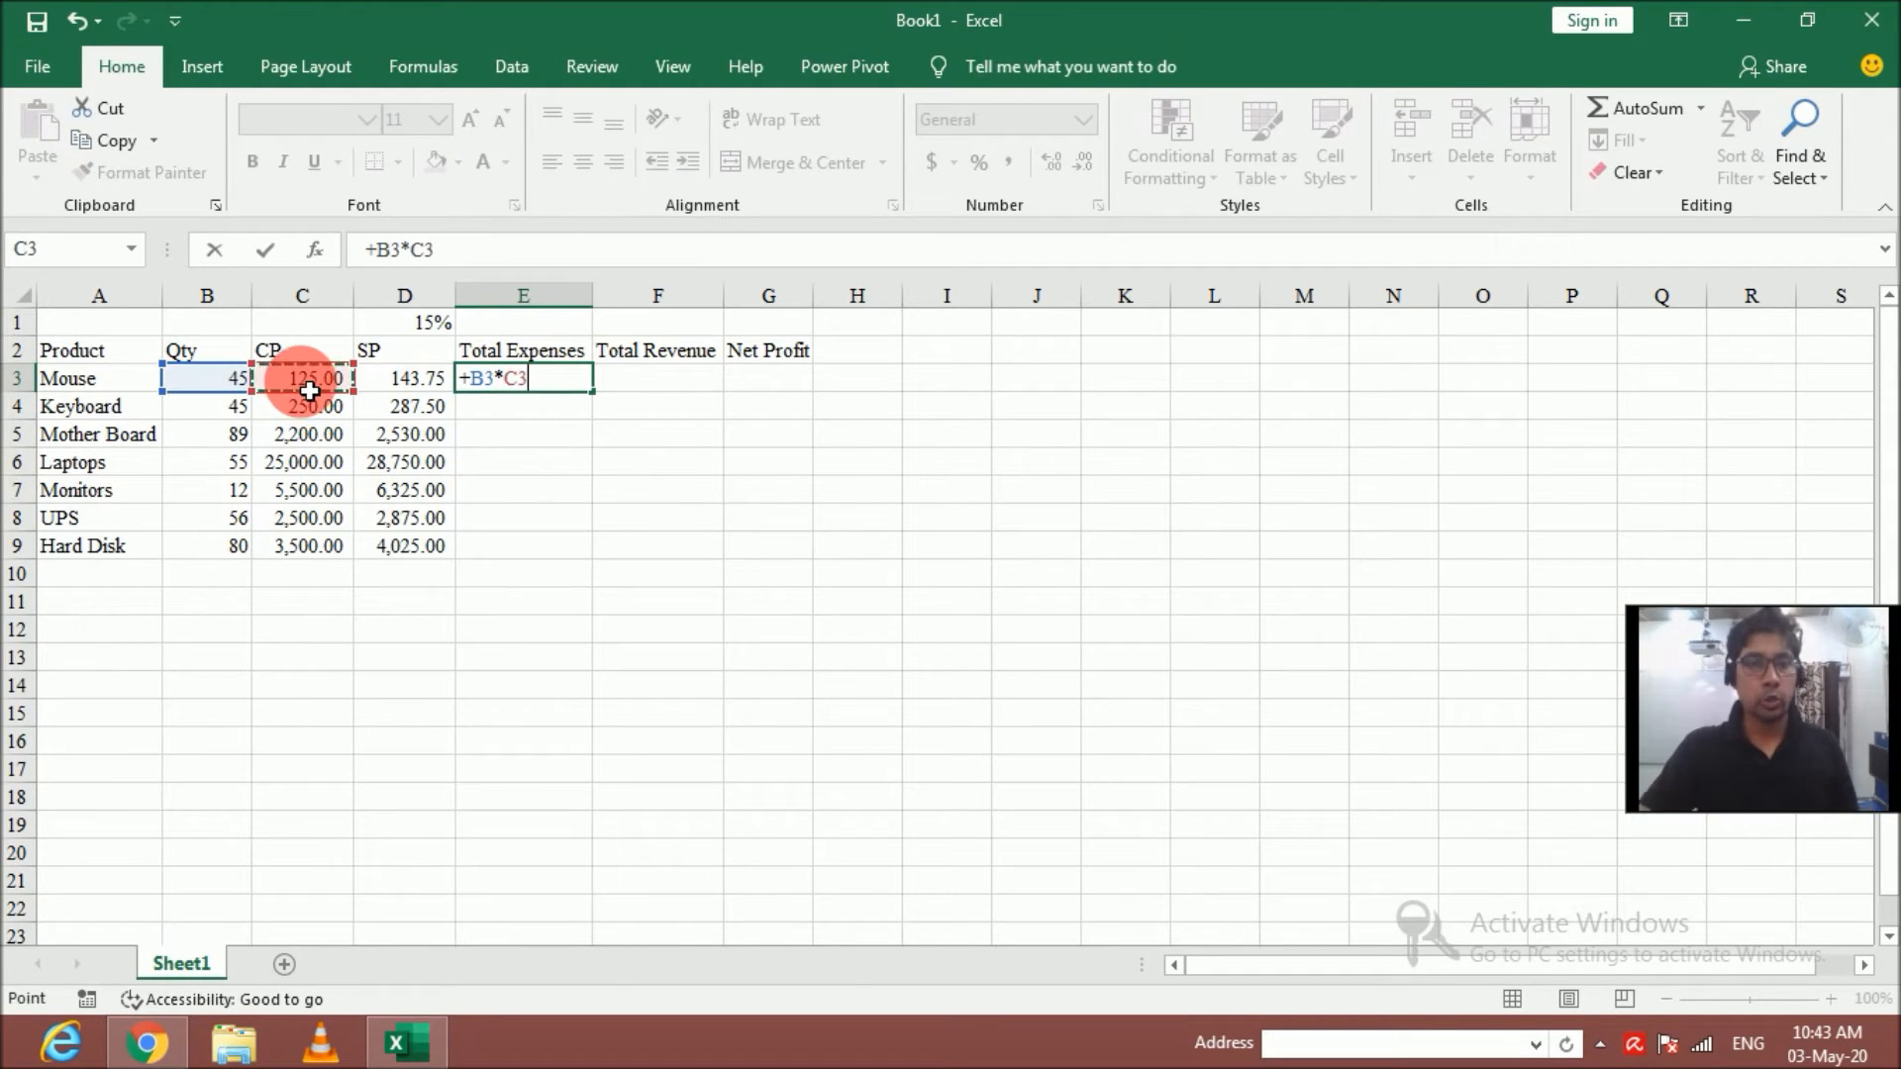
key("Return")
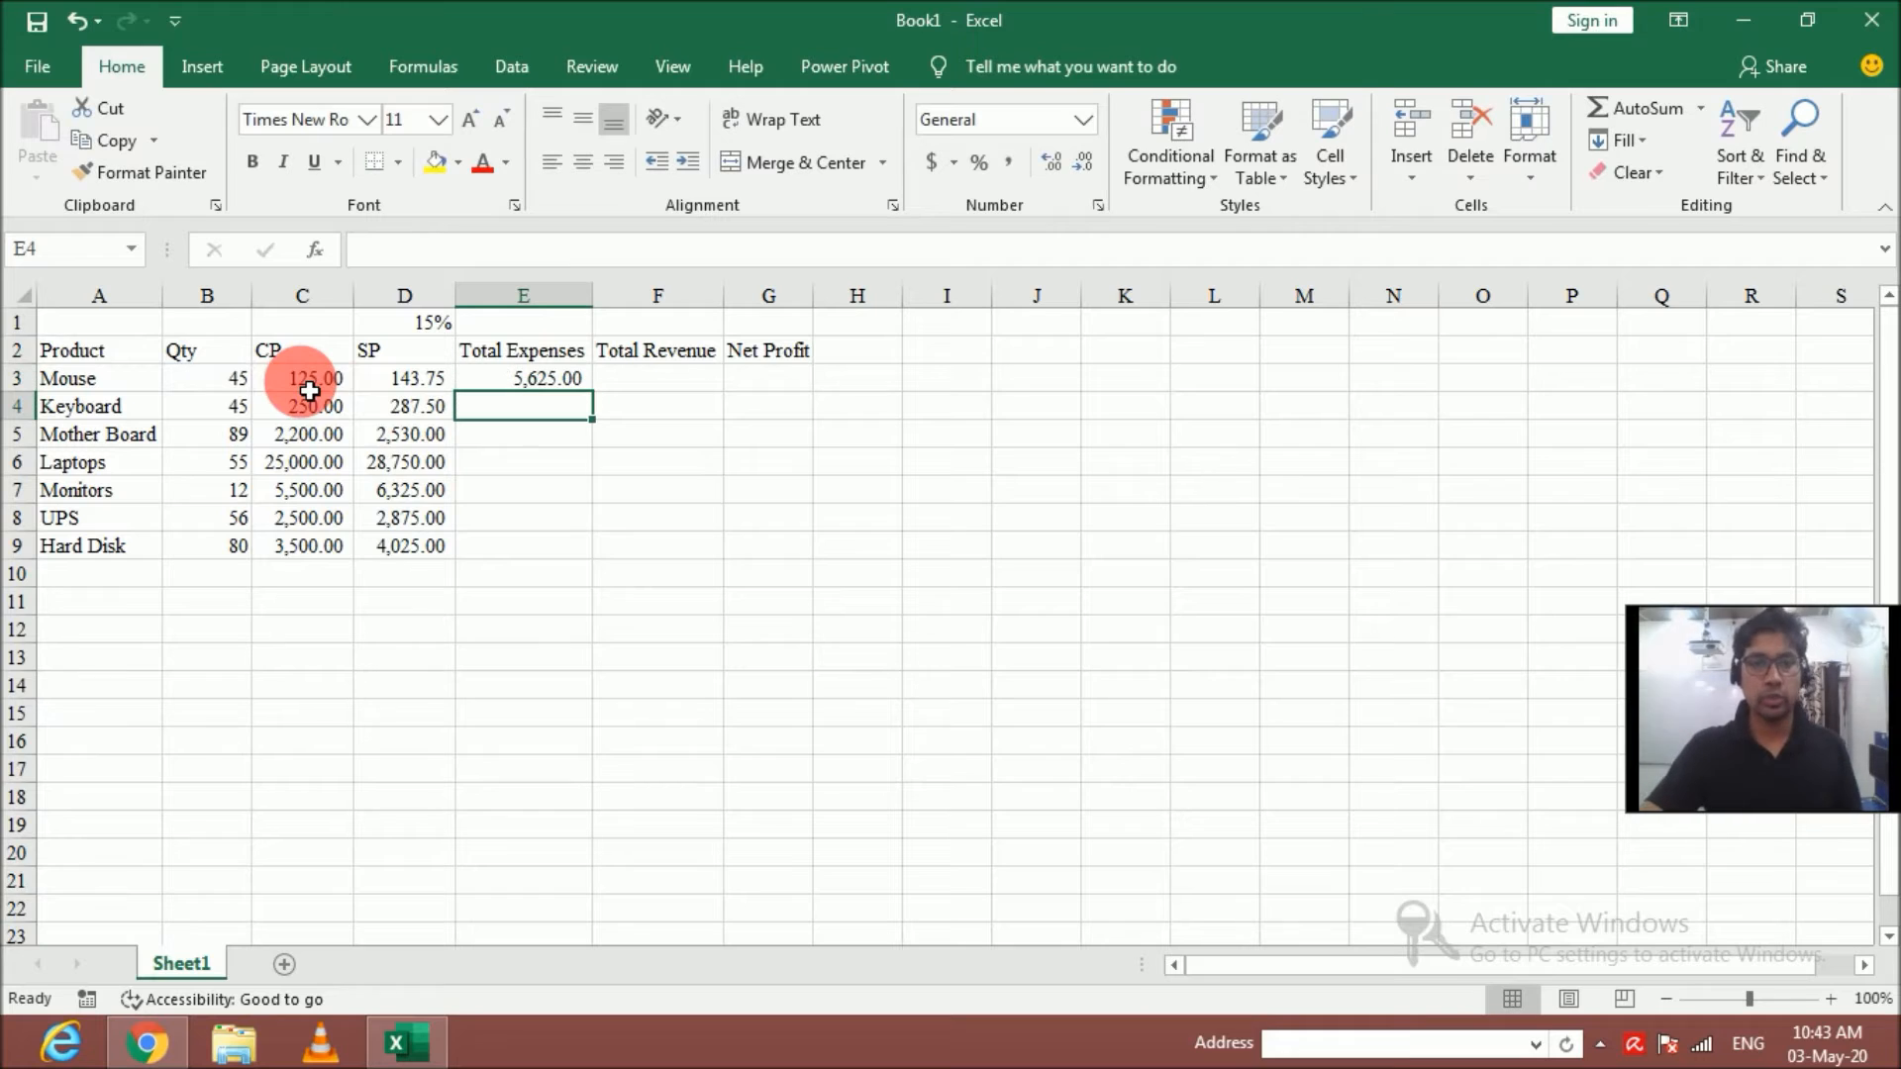
left_click(552, 381)
left_click_drag(592, 391, 594, 568)
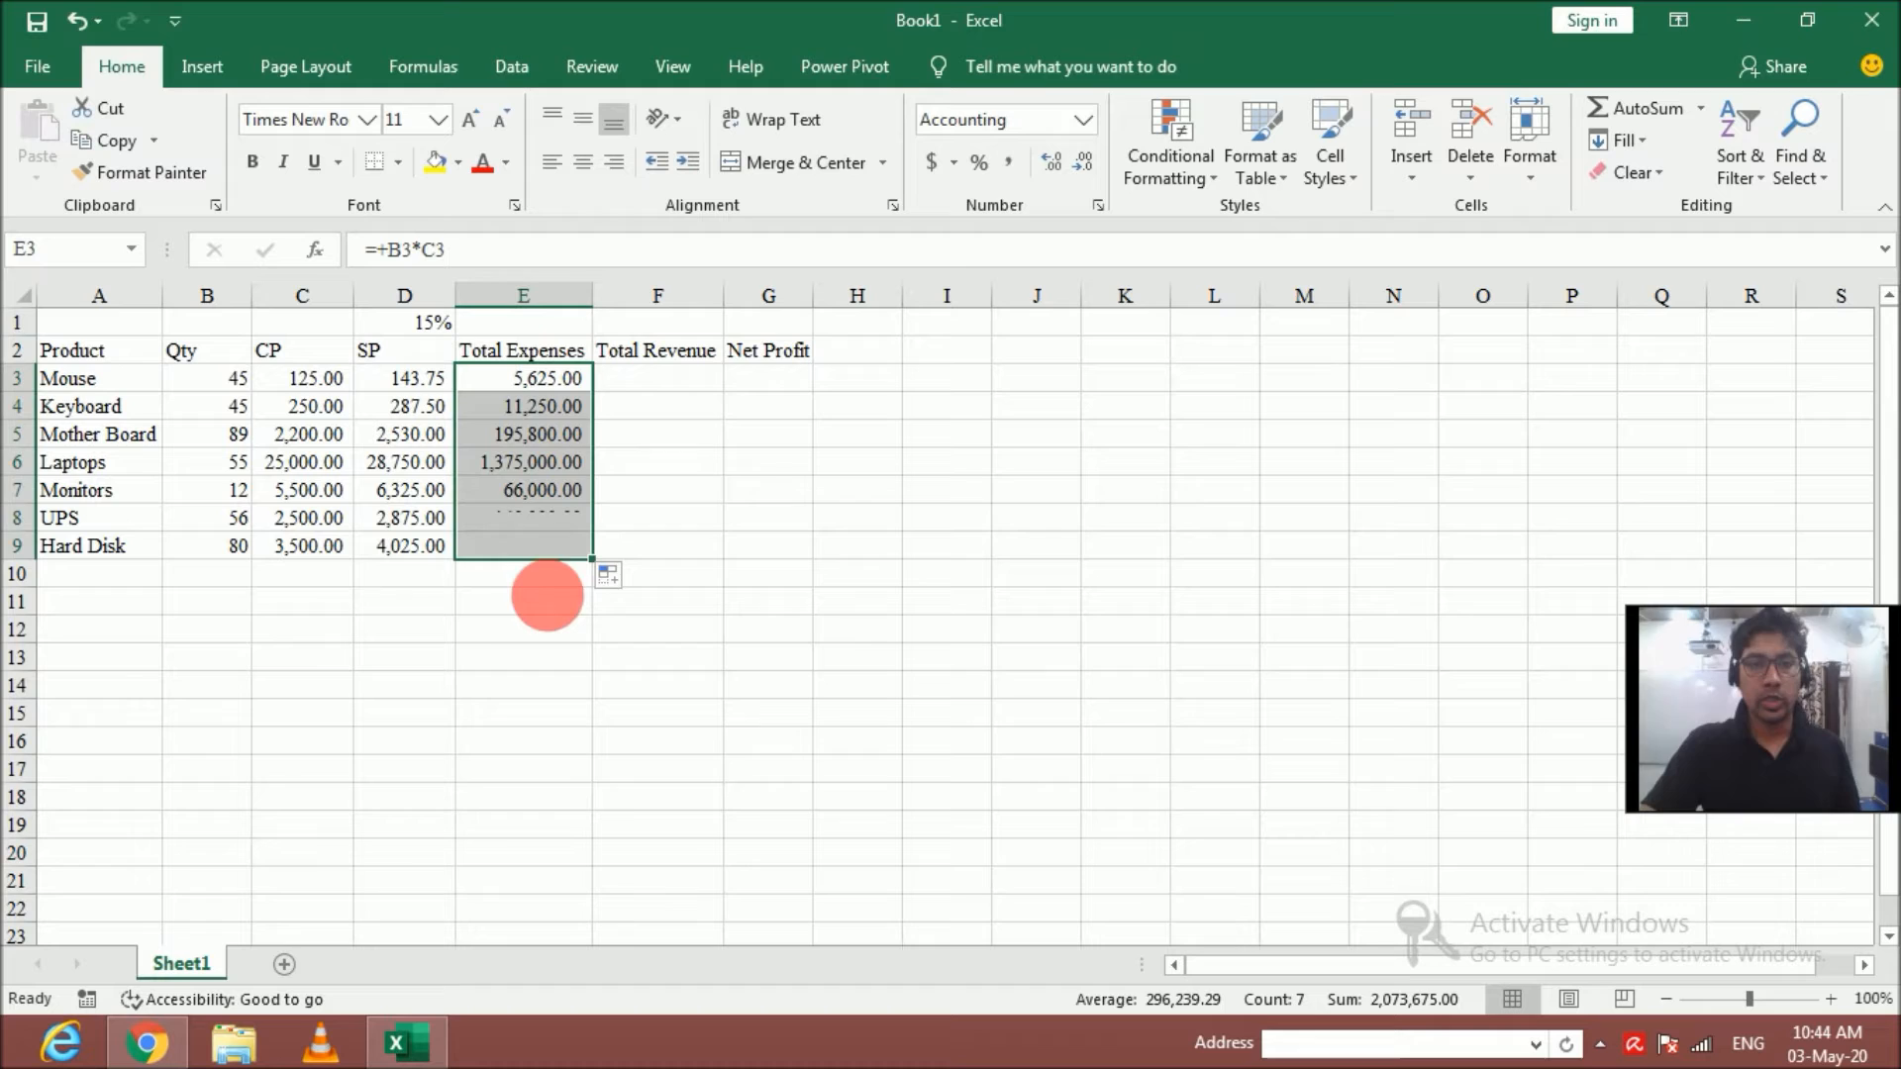
Total the expenses in E10 with the formula =SUM(E3:E9)
left_click(538, 577)
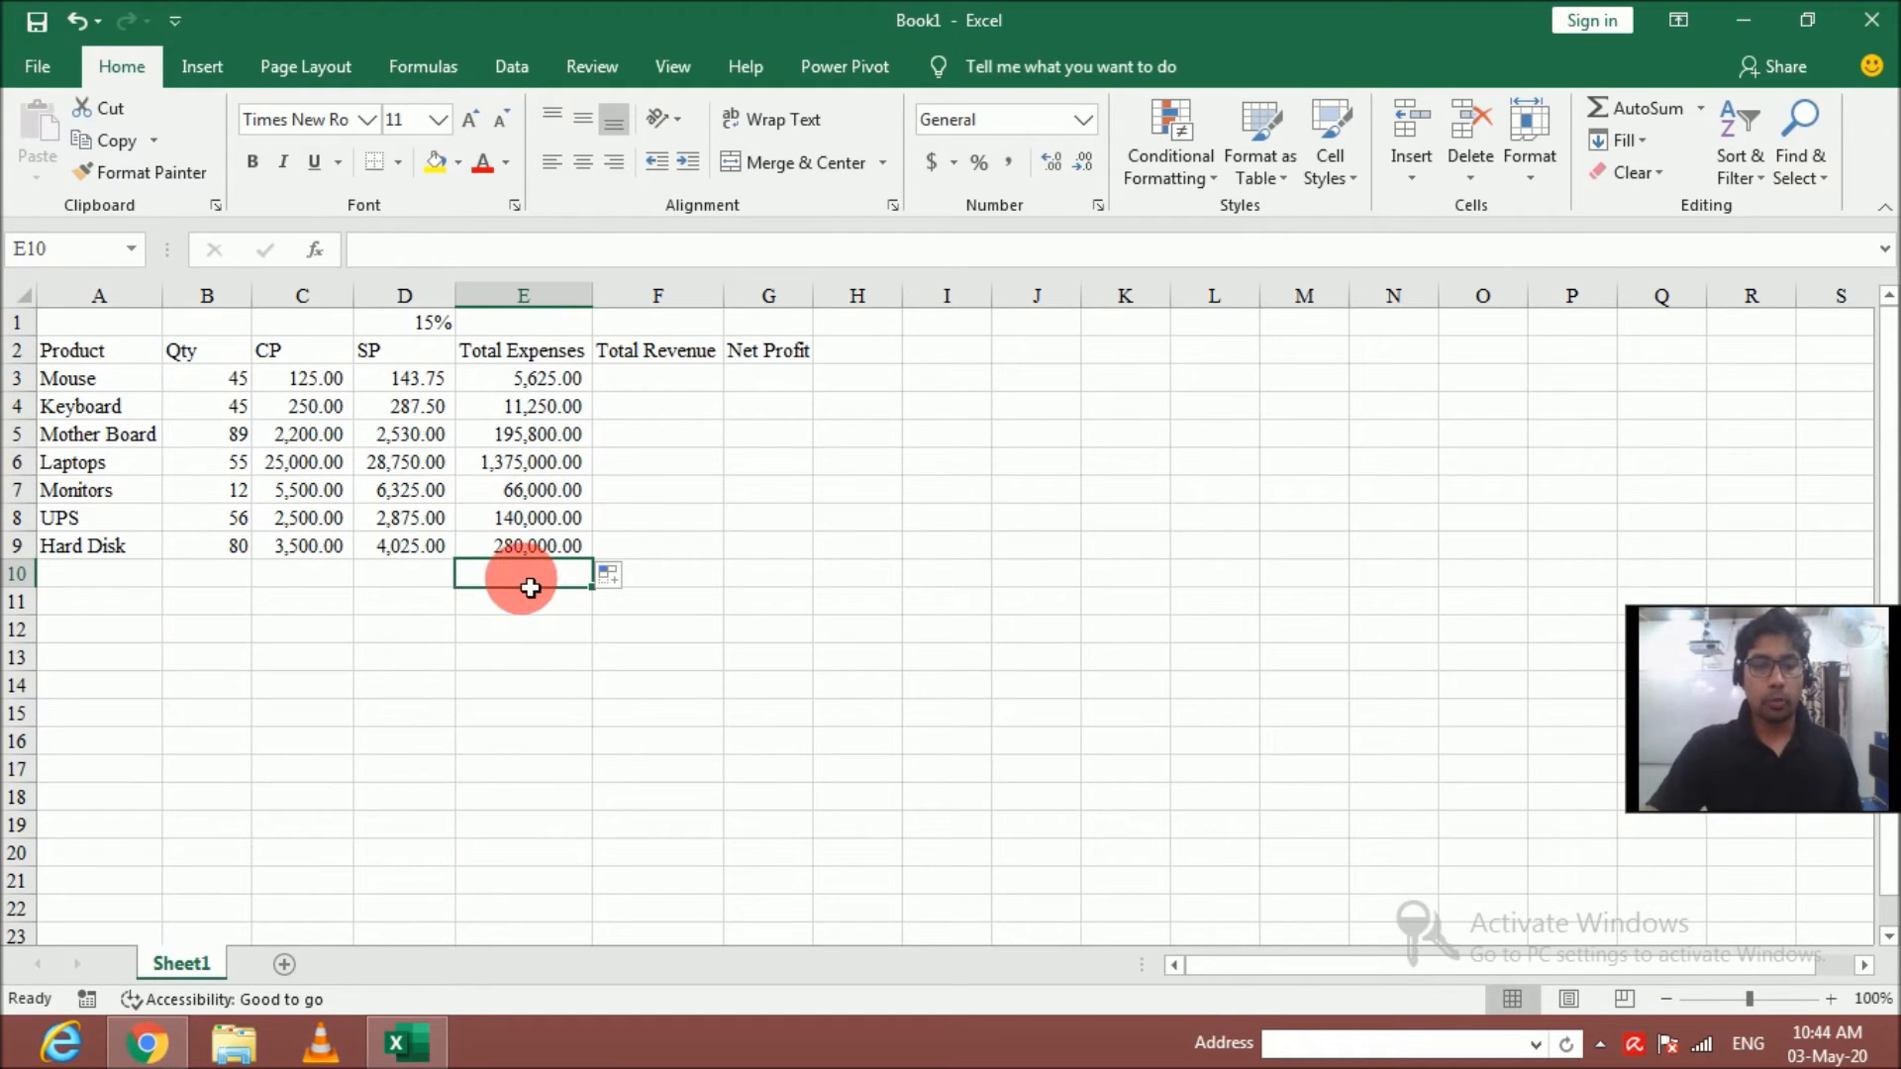
type("=sum")
key("Tab")
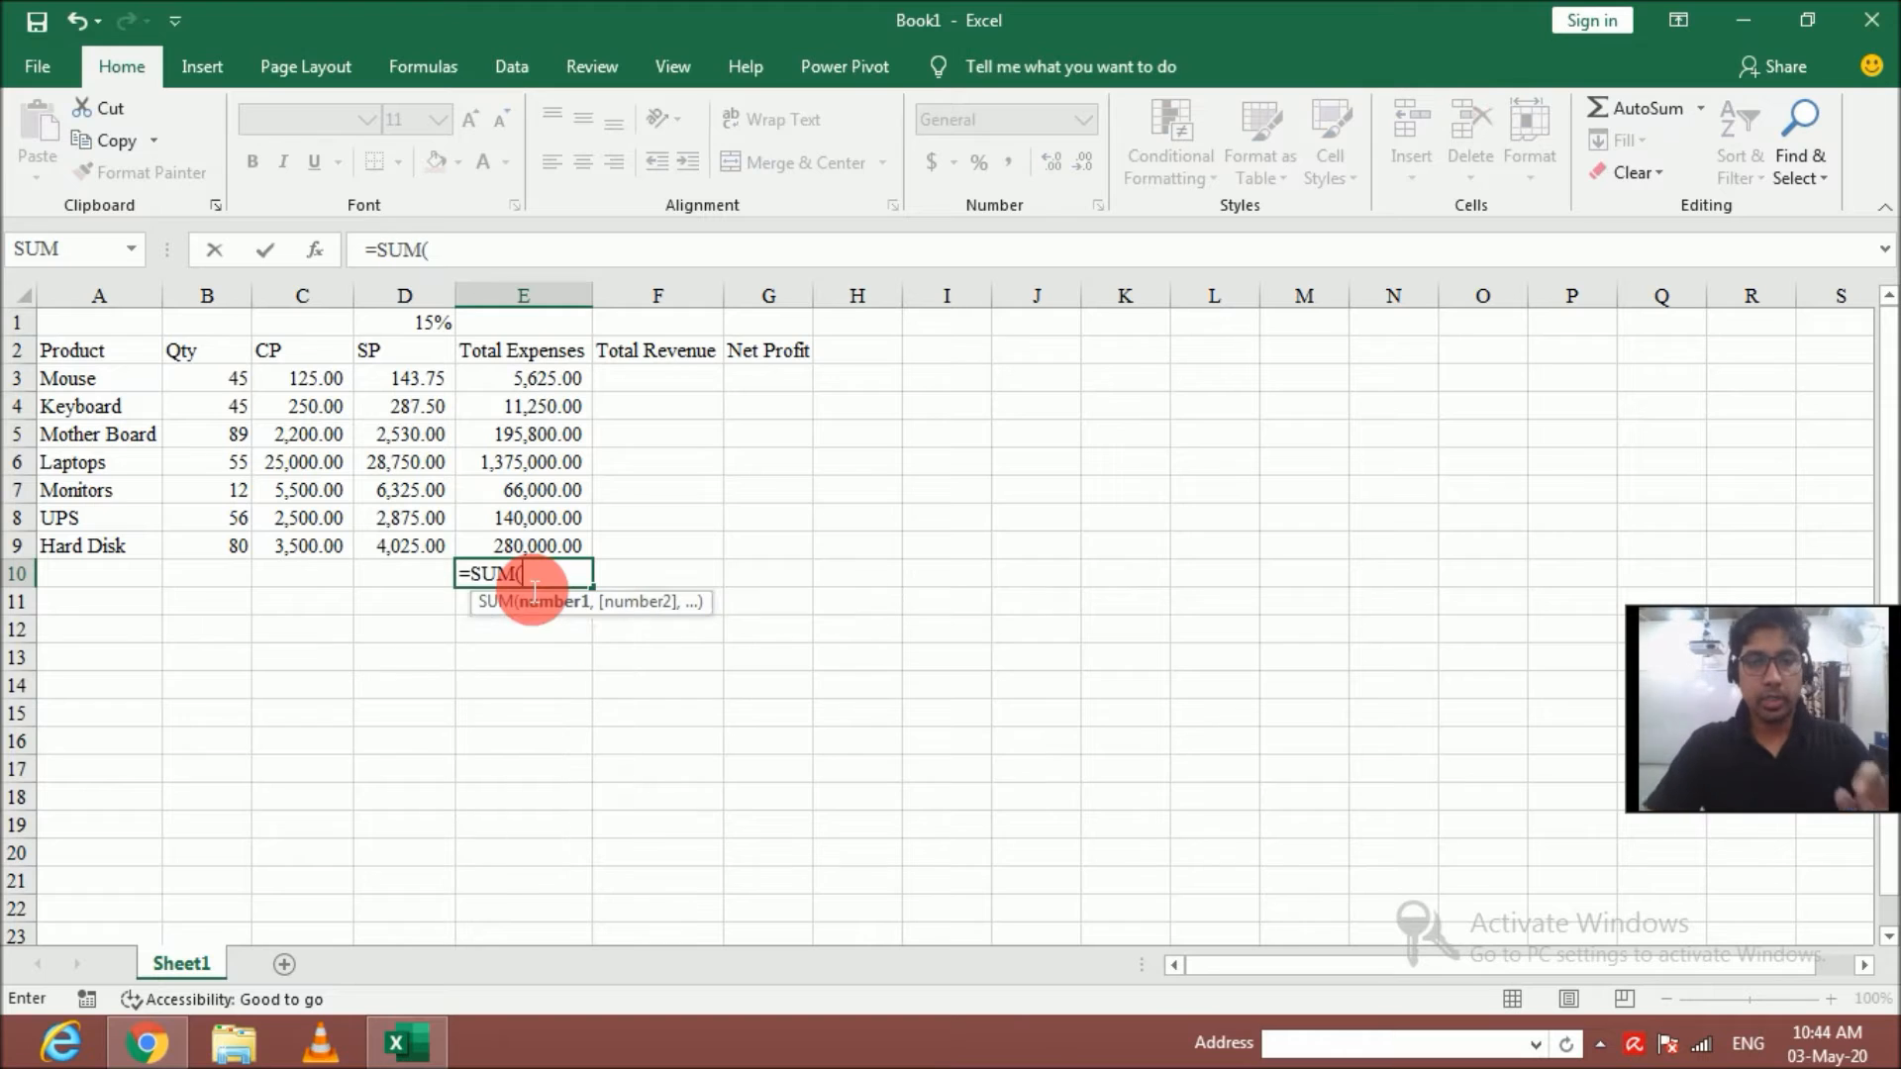
key("Up")
key("shift+Up")
key("shift+Up")
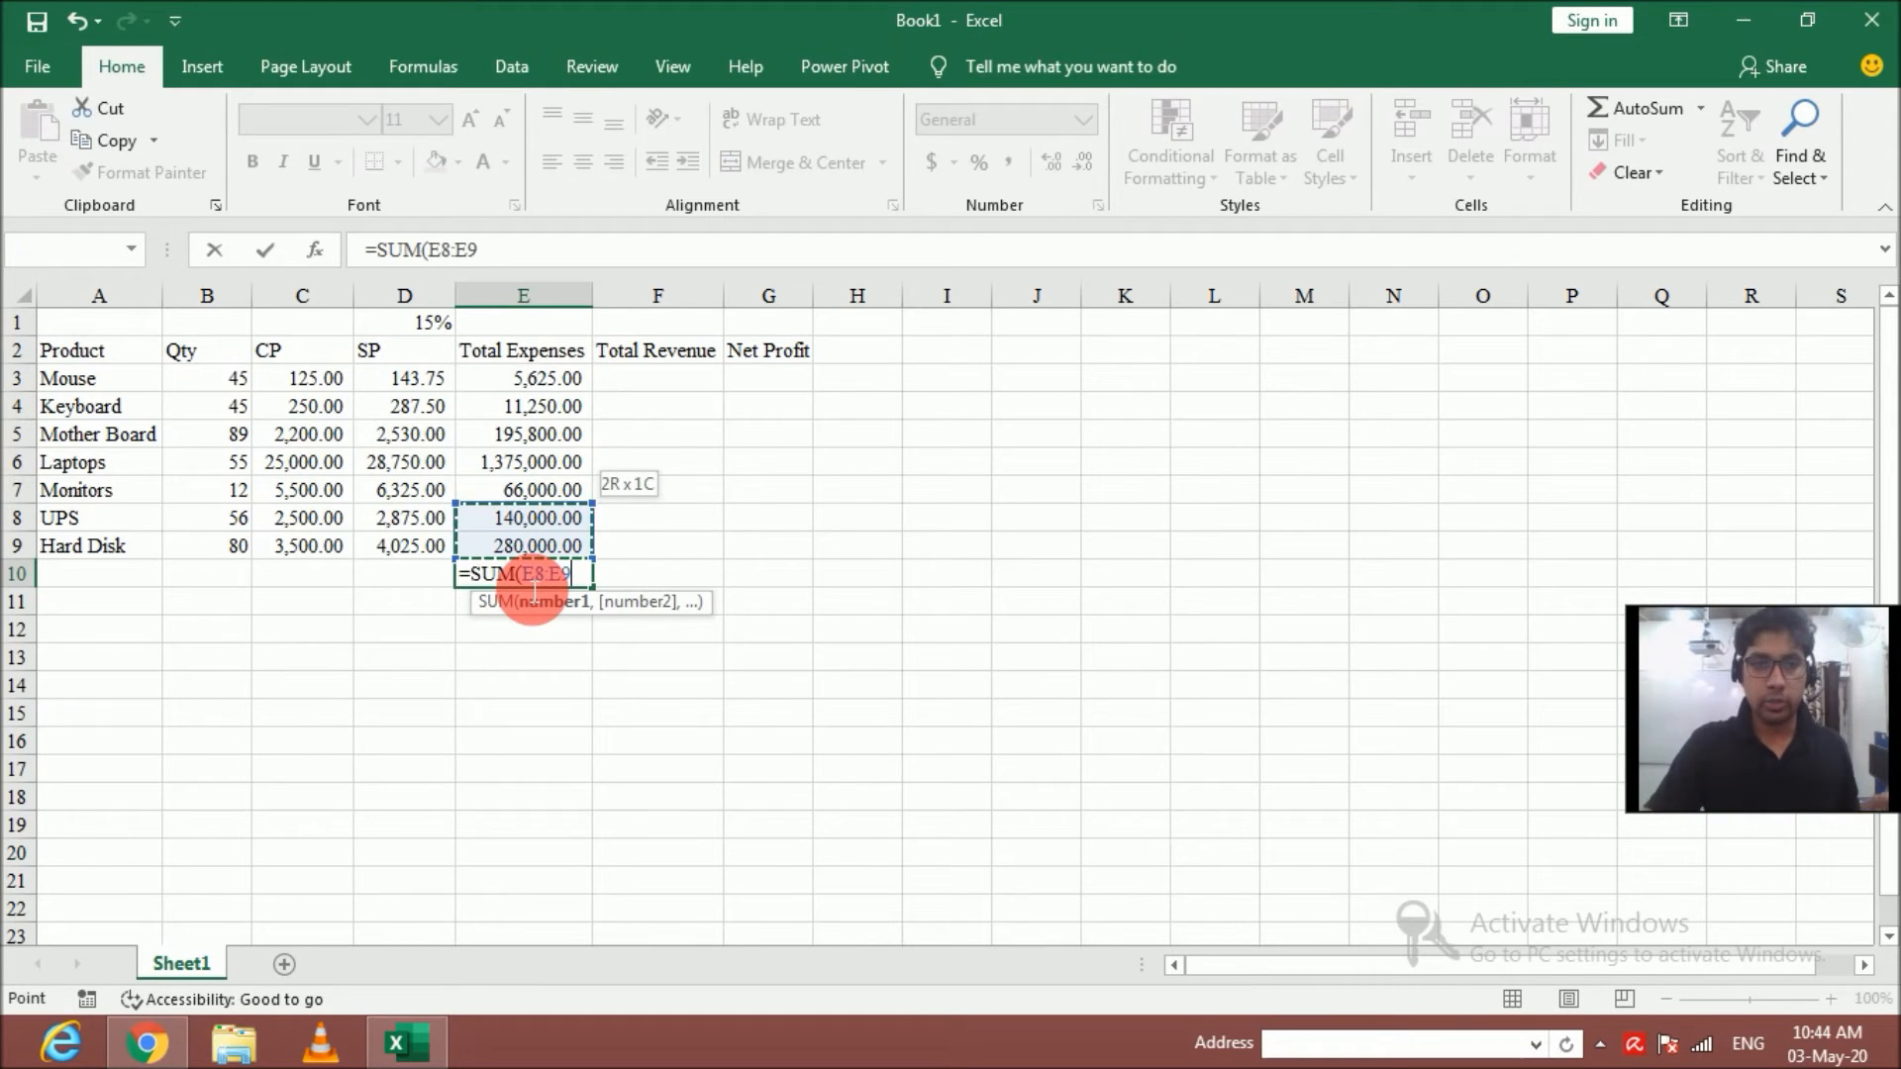
key("shift+Up")
key("shift+Up")
key("shift+Up")
key("shift+Up")
key("shift+Up")
key("shift+Down")
type(")")
key("Return")
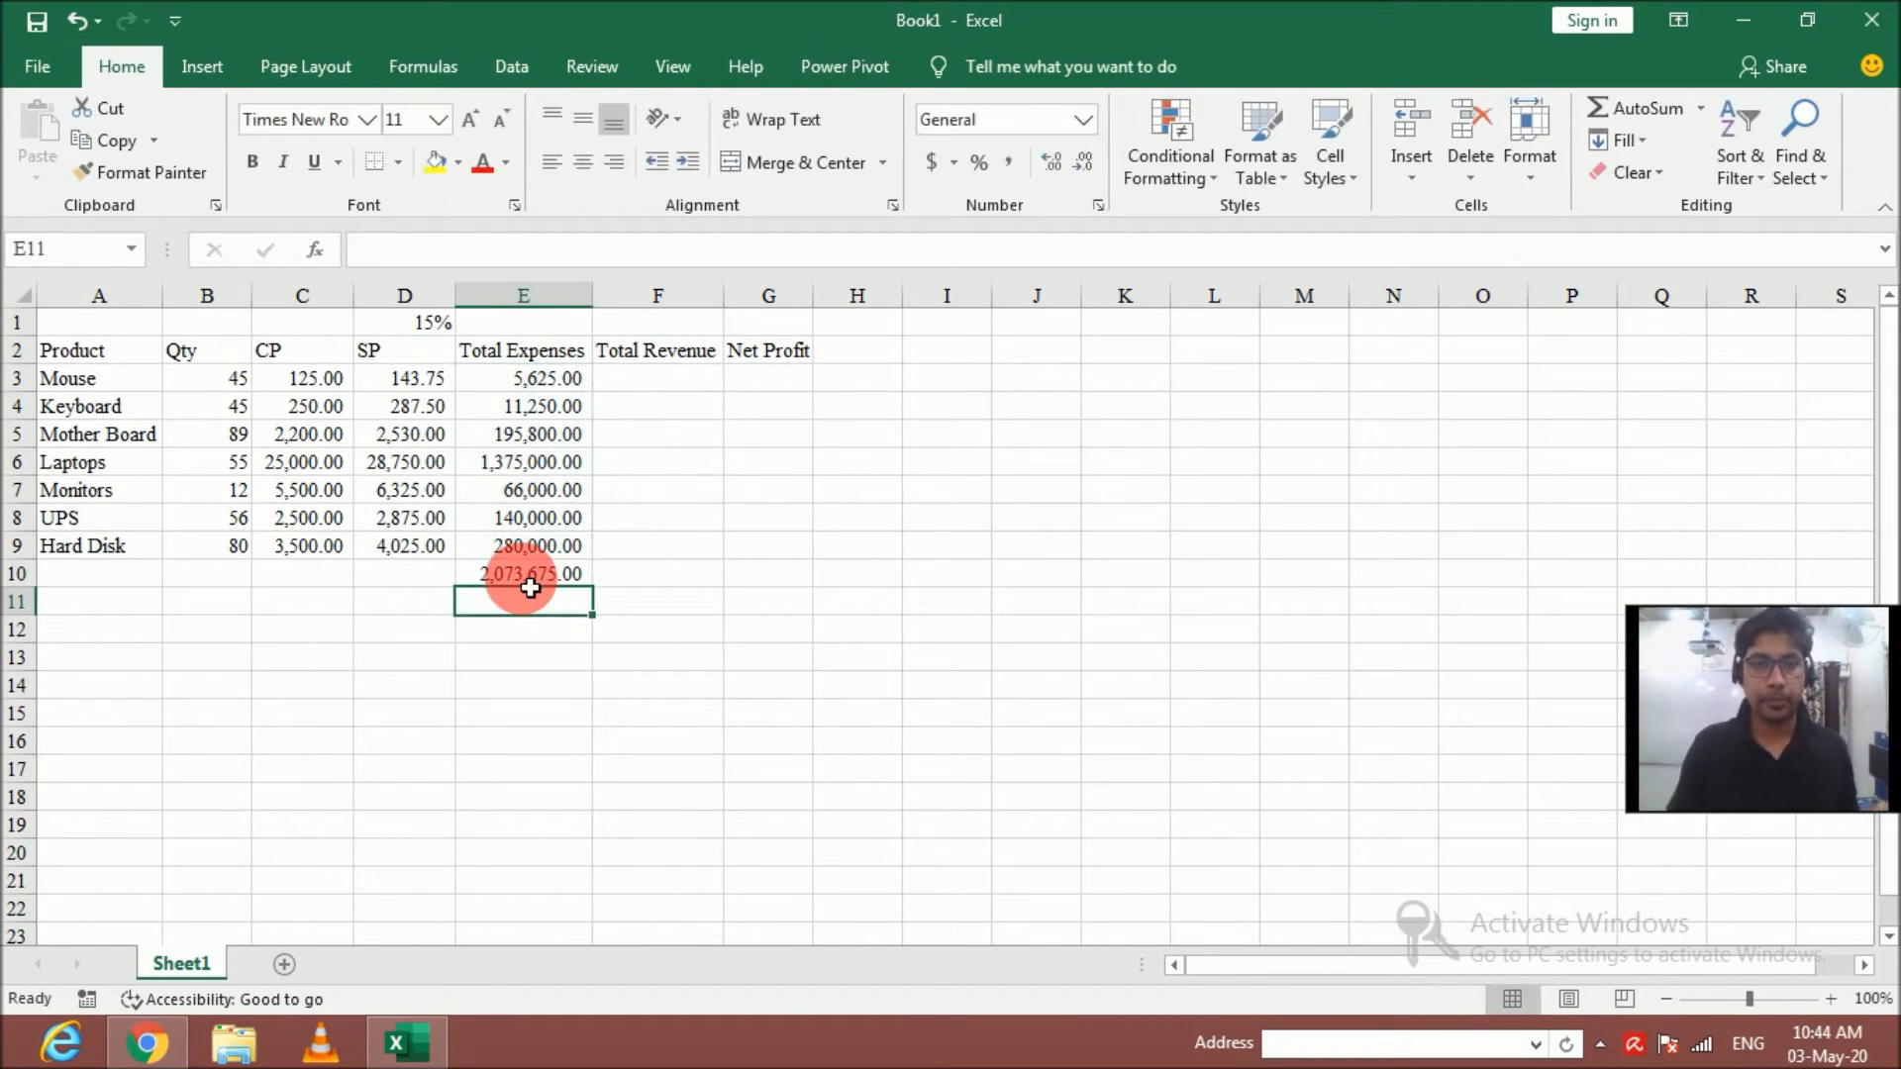
left_click(499, 578)
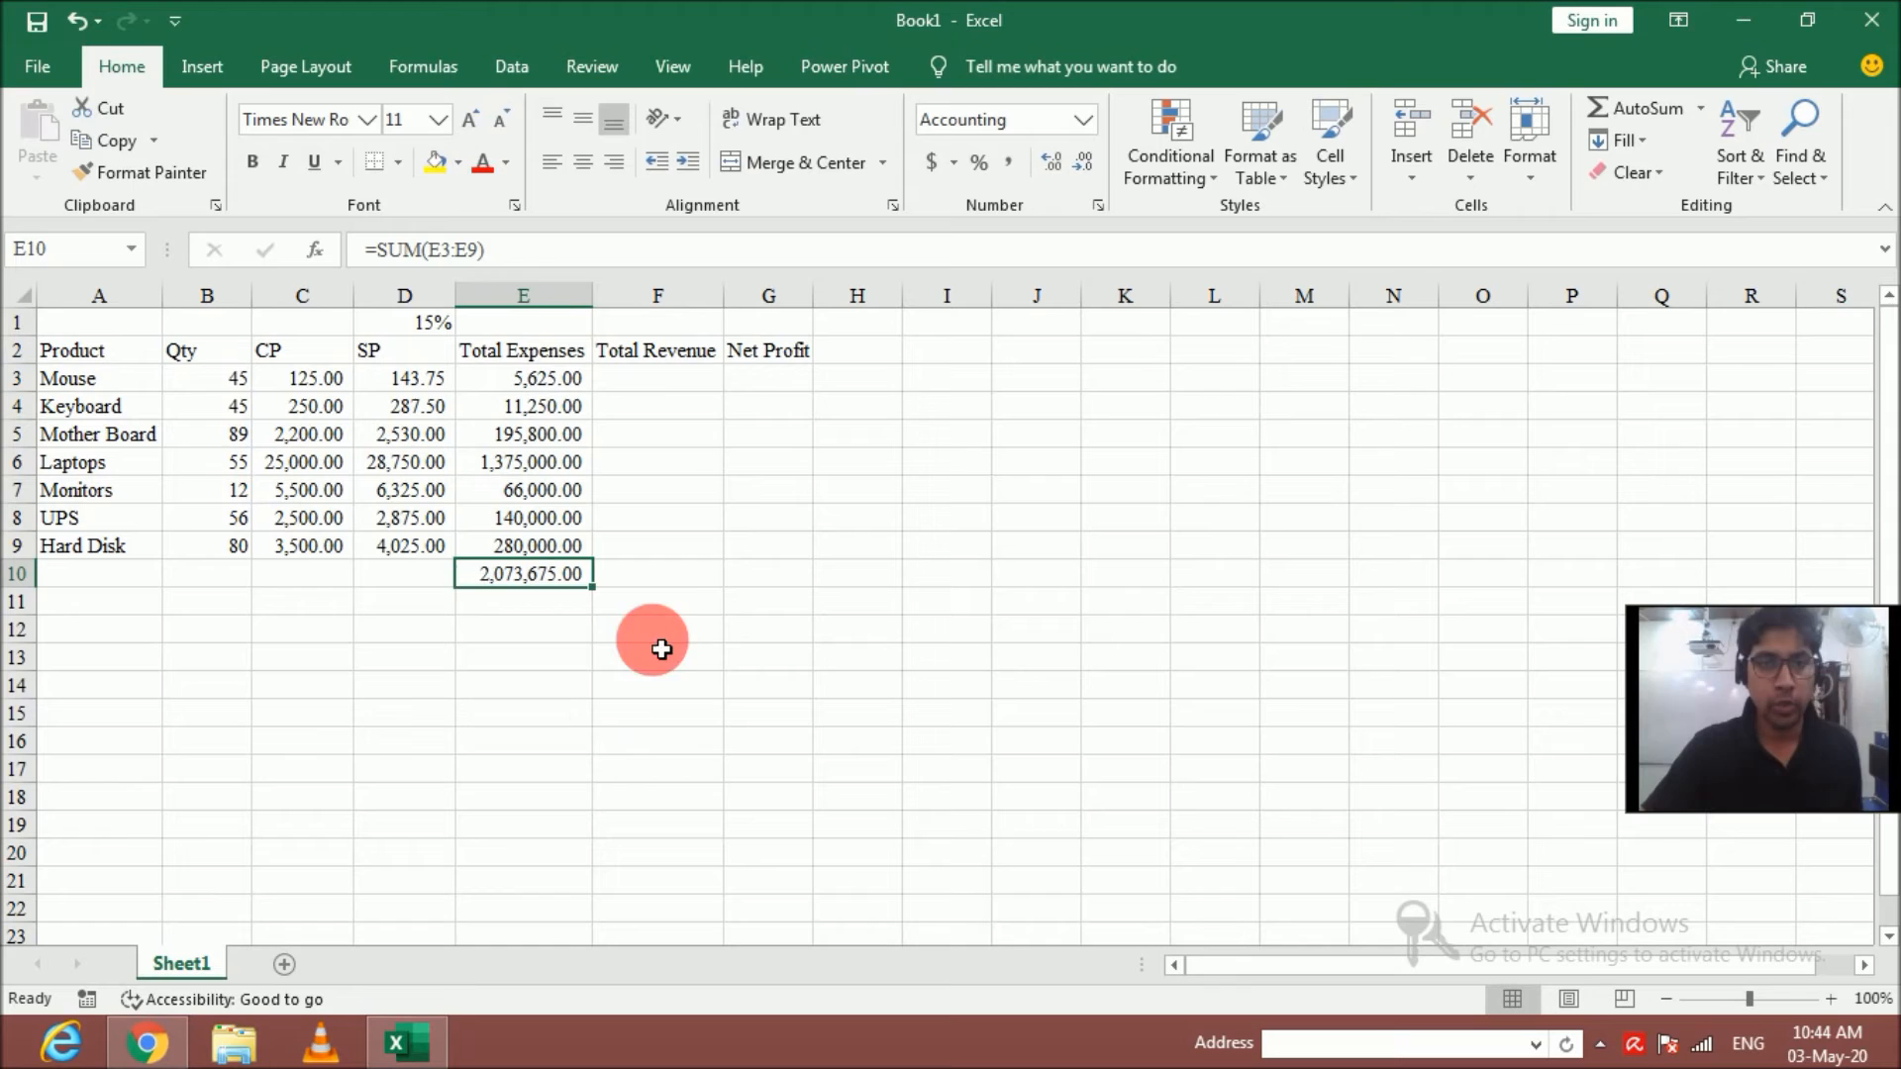
Calculate the Mouse total revenue in F3 with the formula +B3*D3 and fill it down to F9
left_click(690, 389)
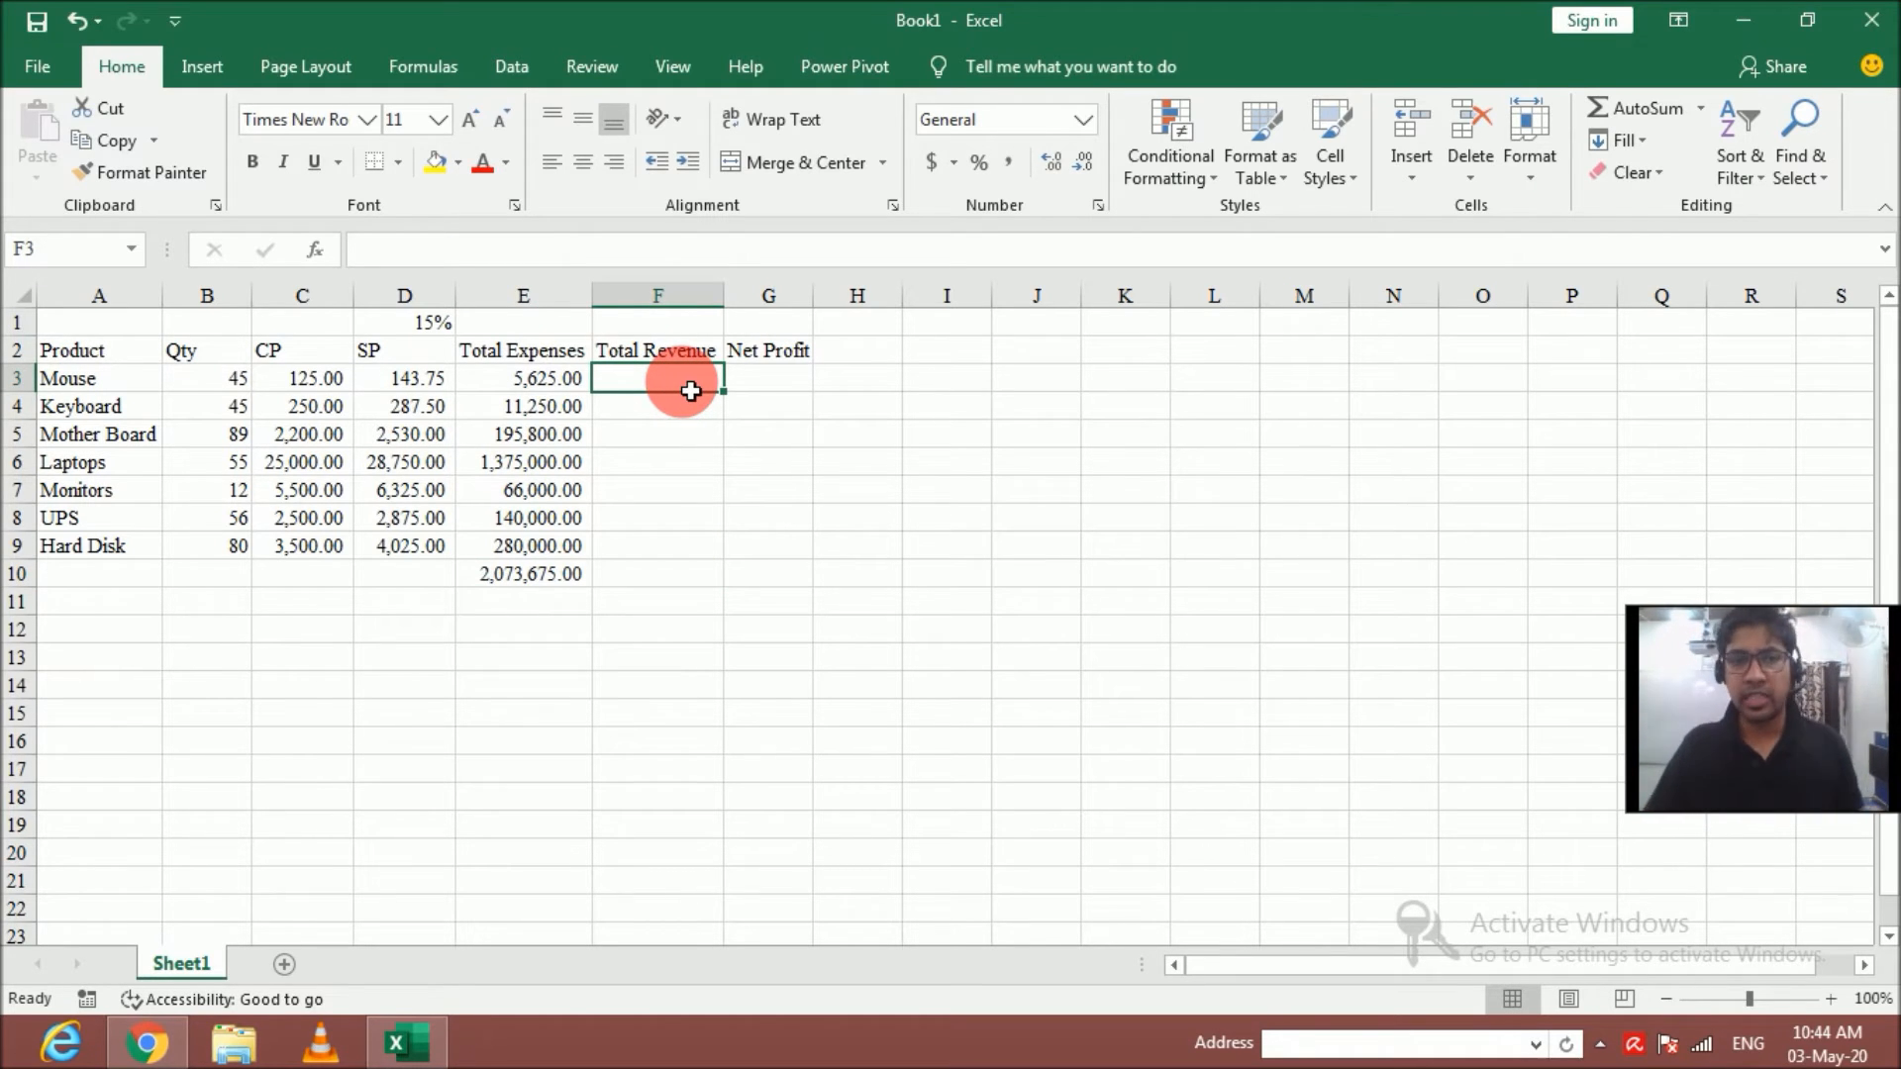
type("+")
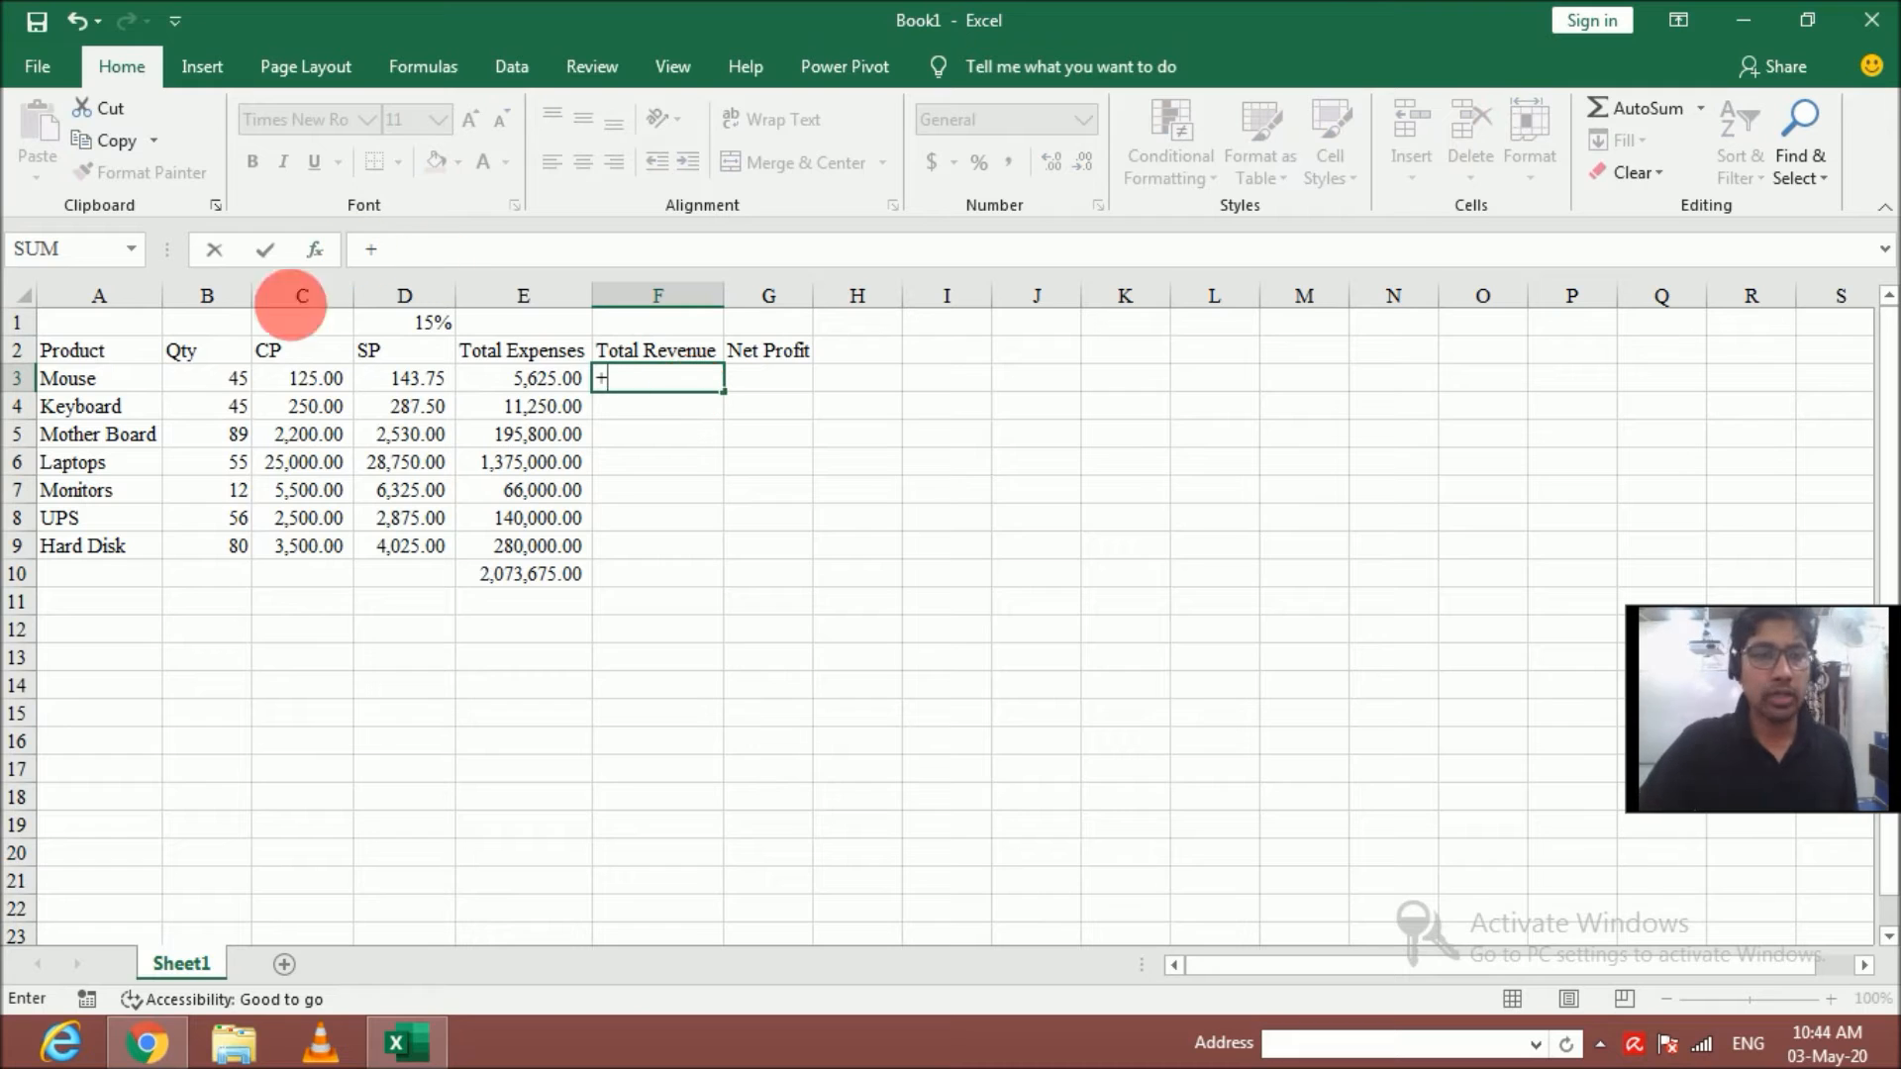
left_click(239, 392)
type("*")
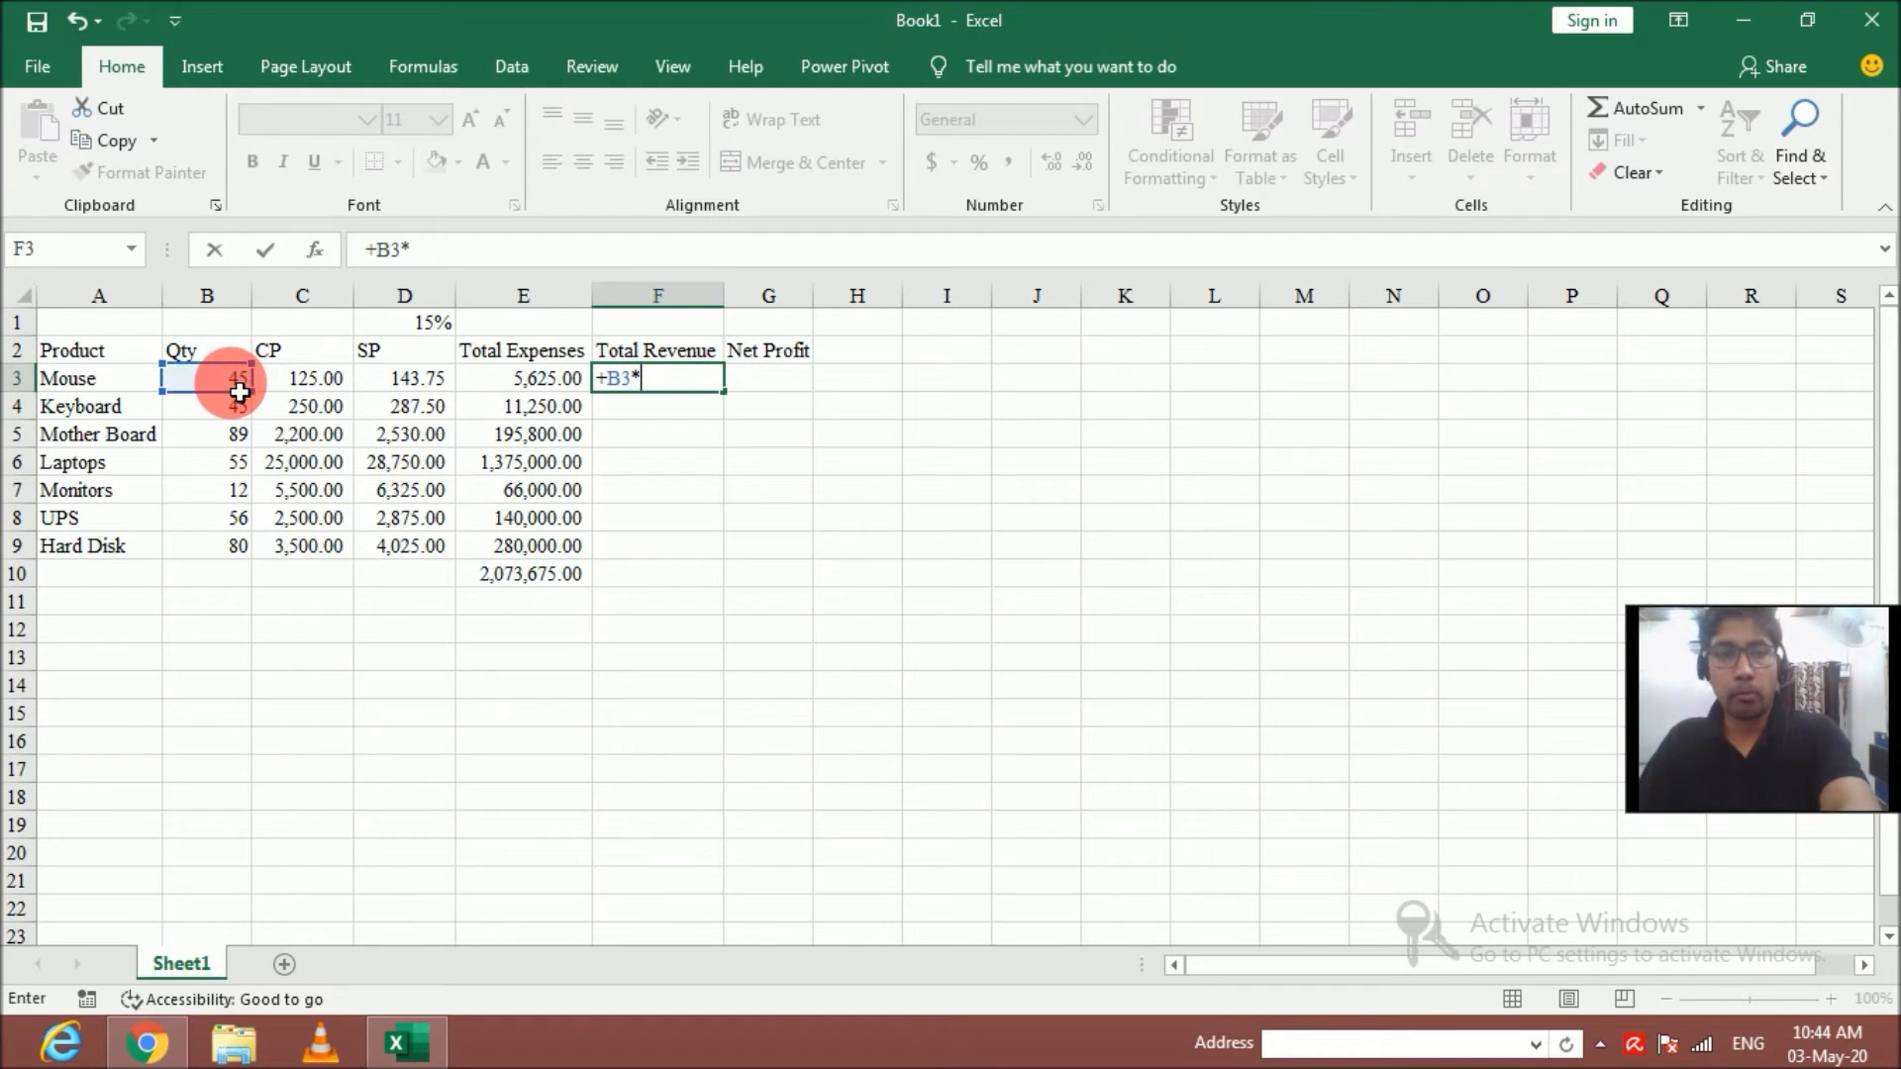
left_click(427, 388)
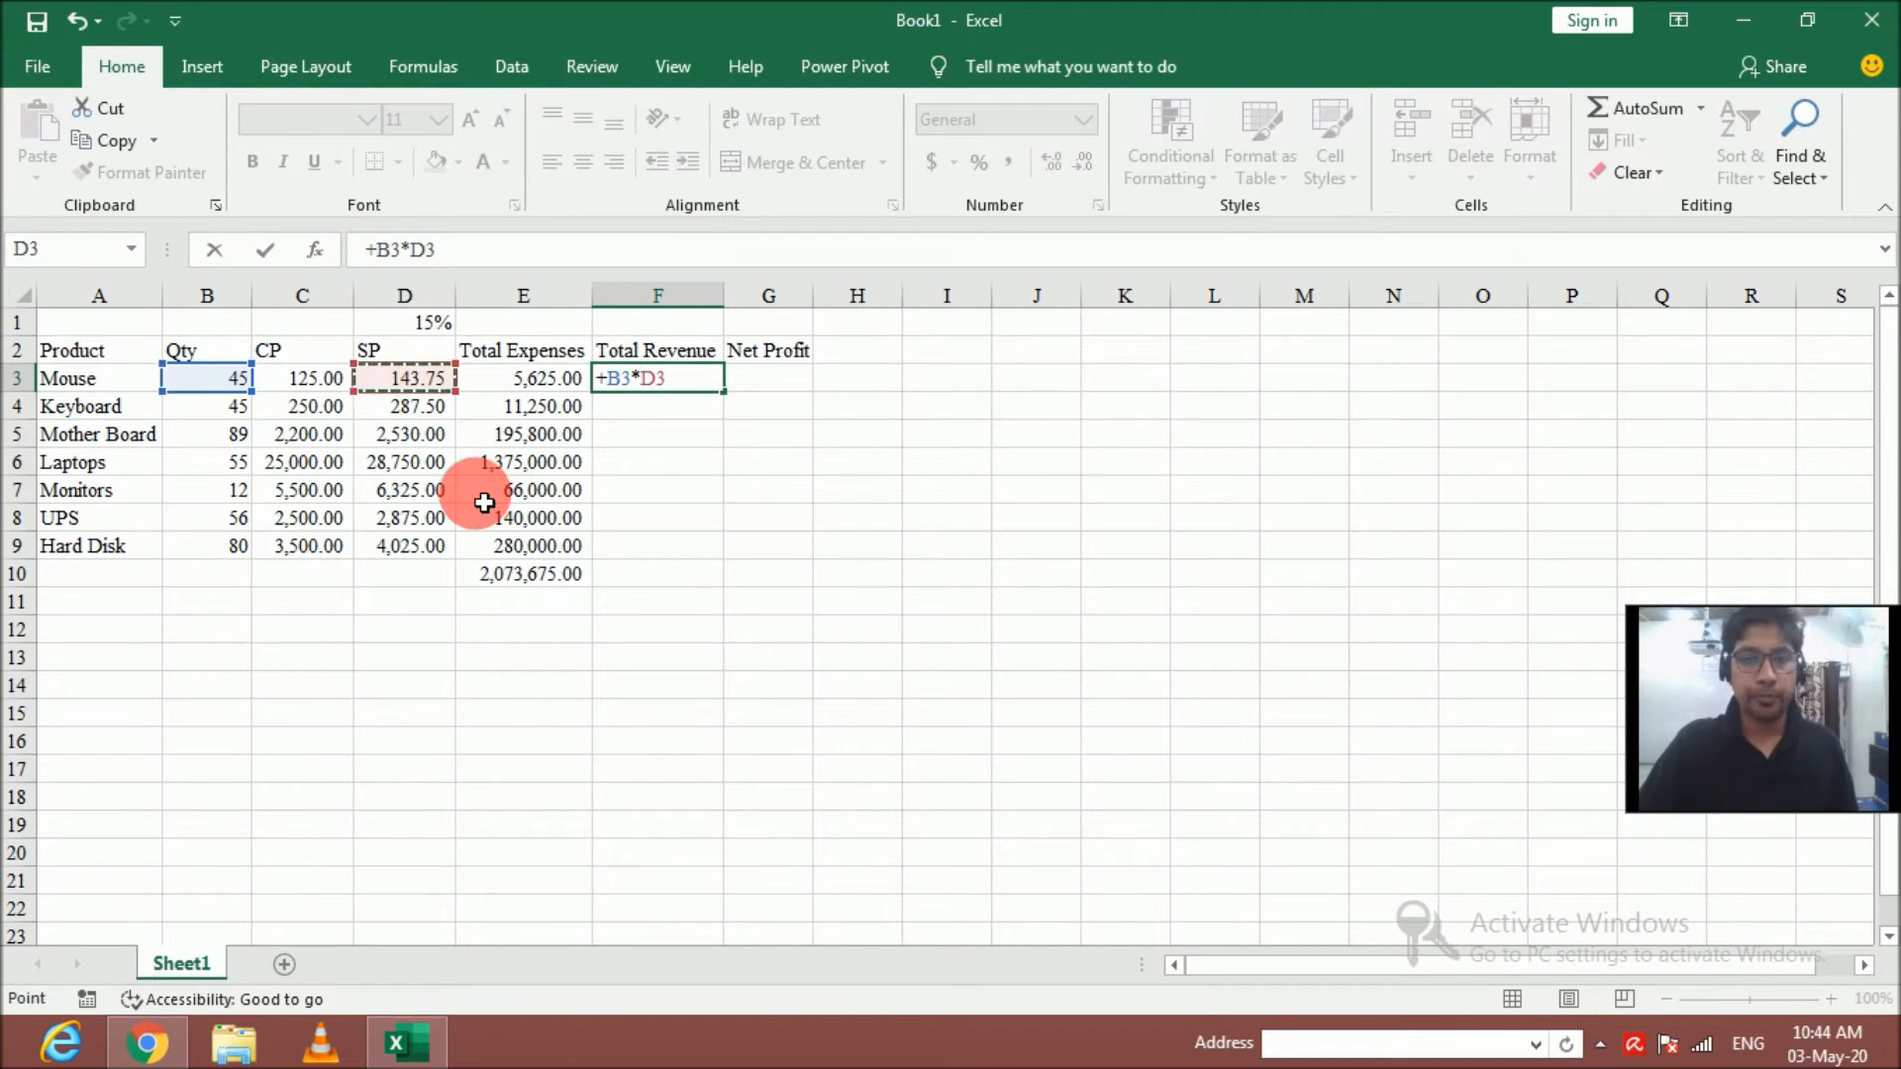
key("Return")
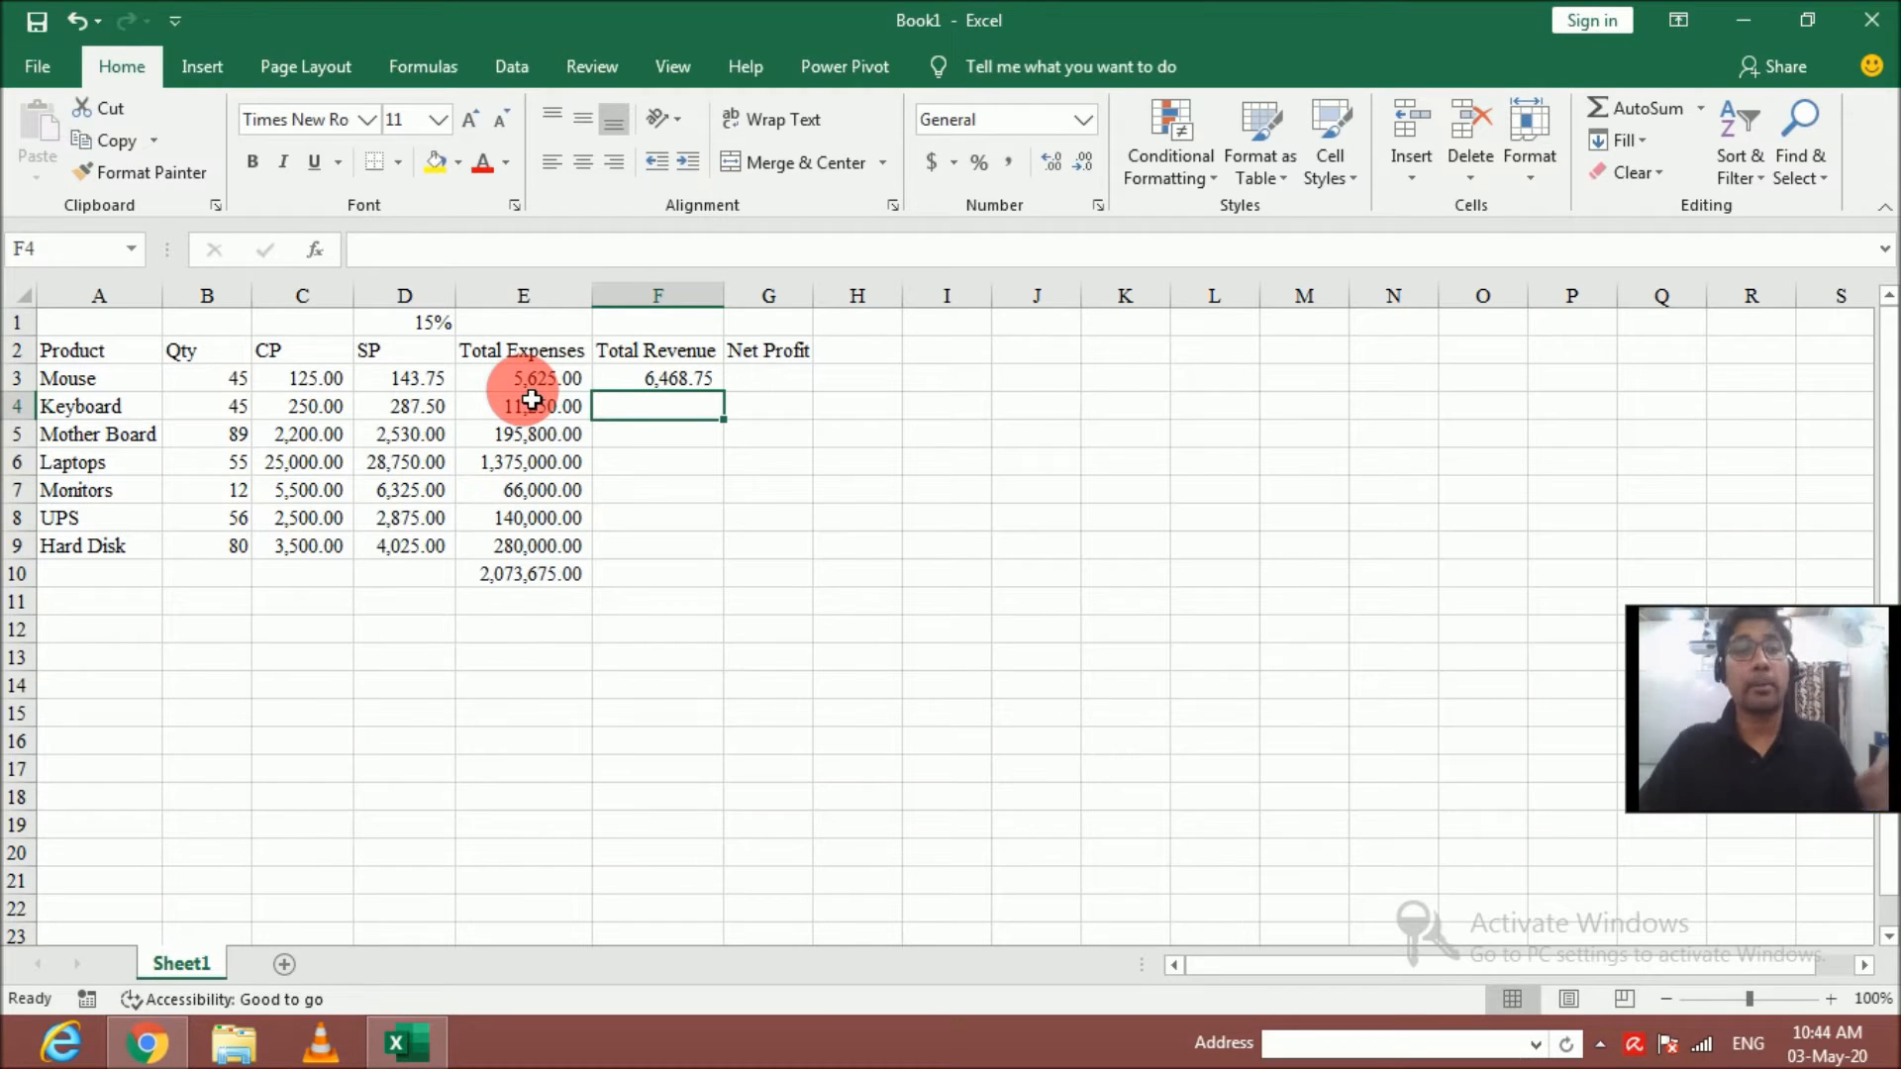
left_click(630, 376)
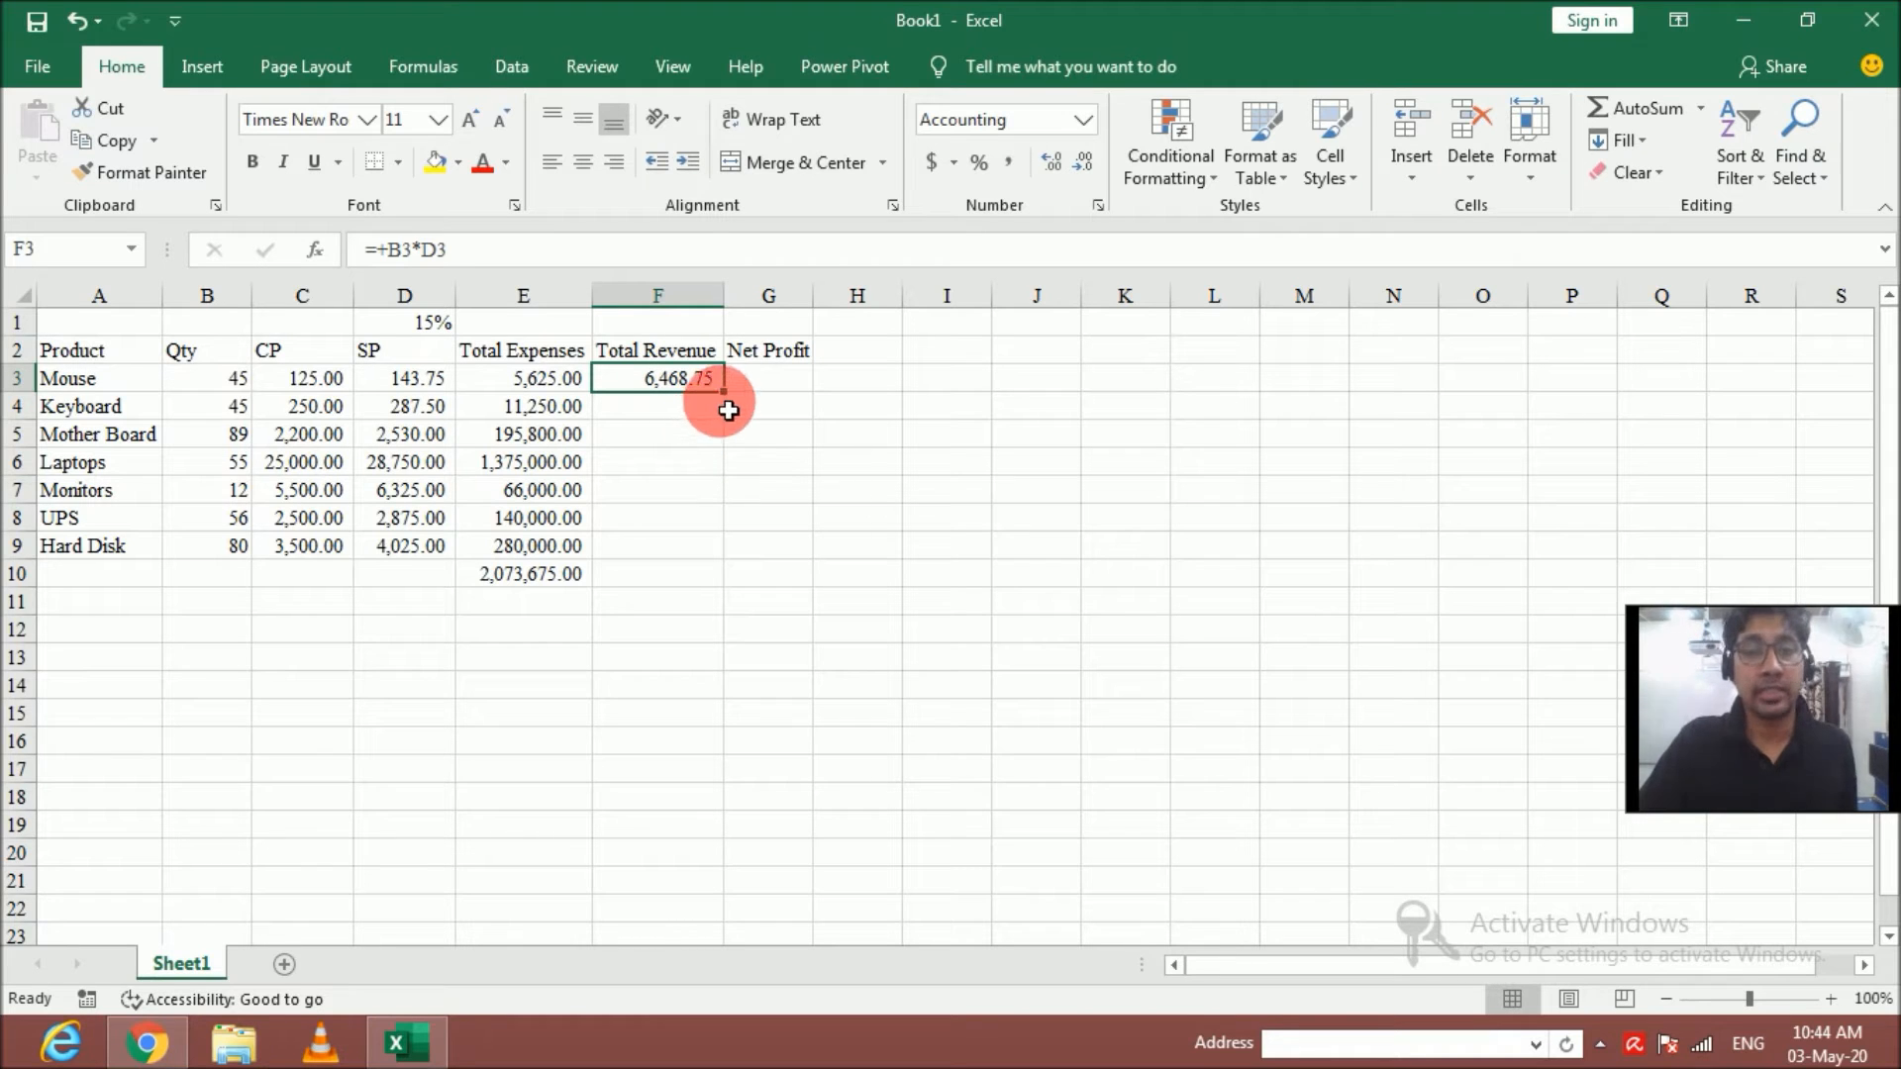
left_click_drag(726, 392, 711, 576)
Copy the expenses total formula from E10 into F10 to total the revenue column
left_click(579, 576)
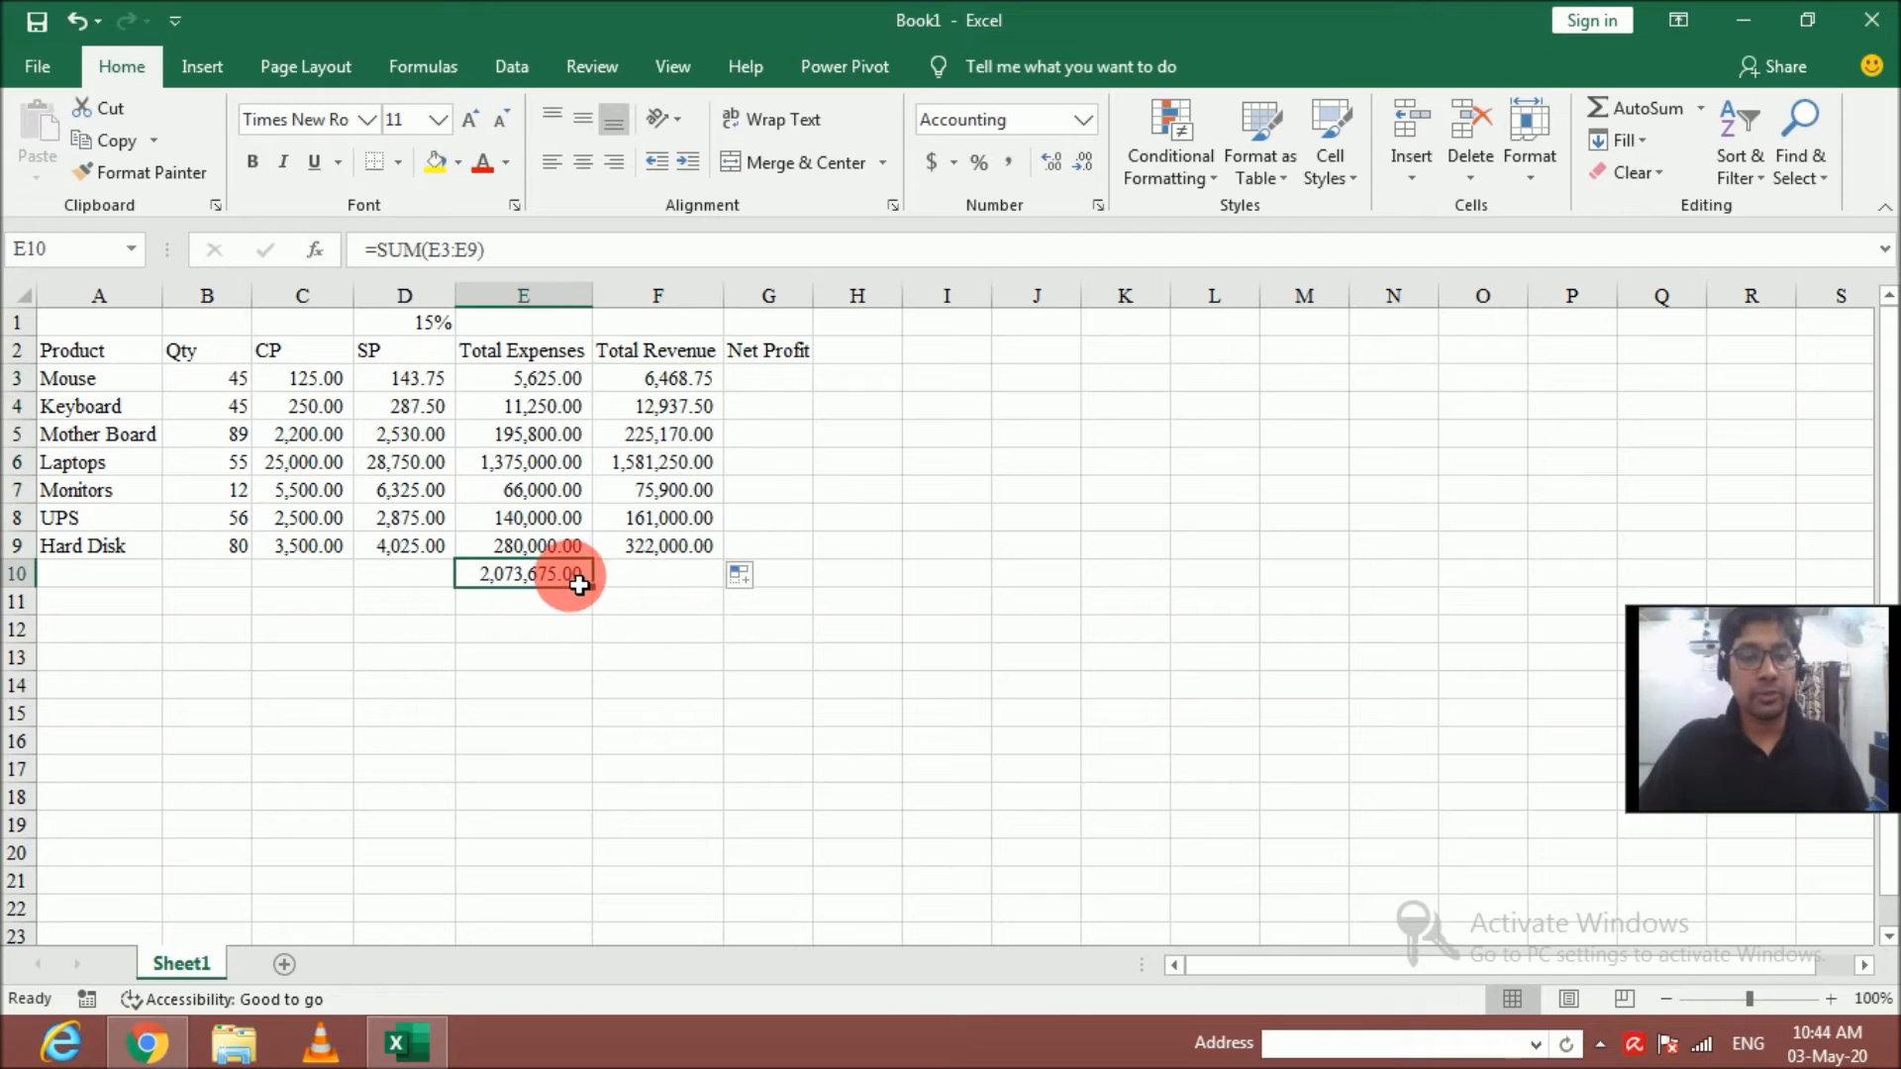
key("ctrl+c")
left_click(637, 578)
key("Return")
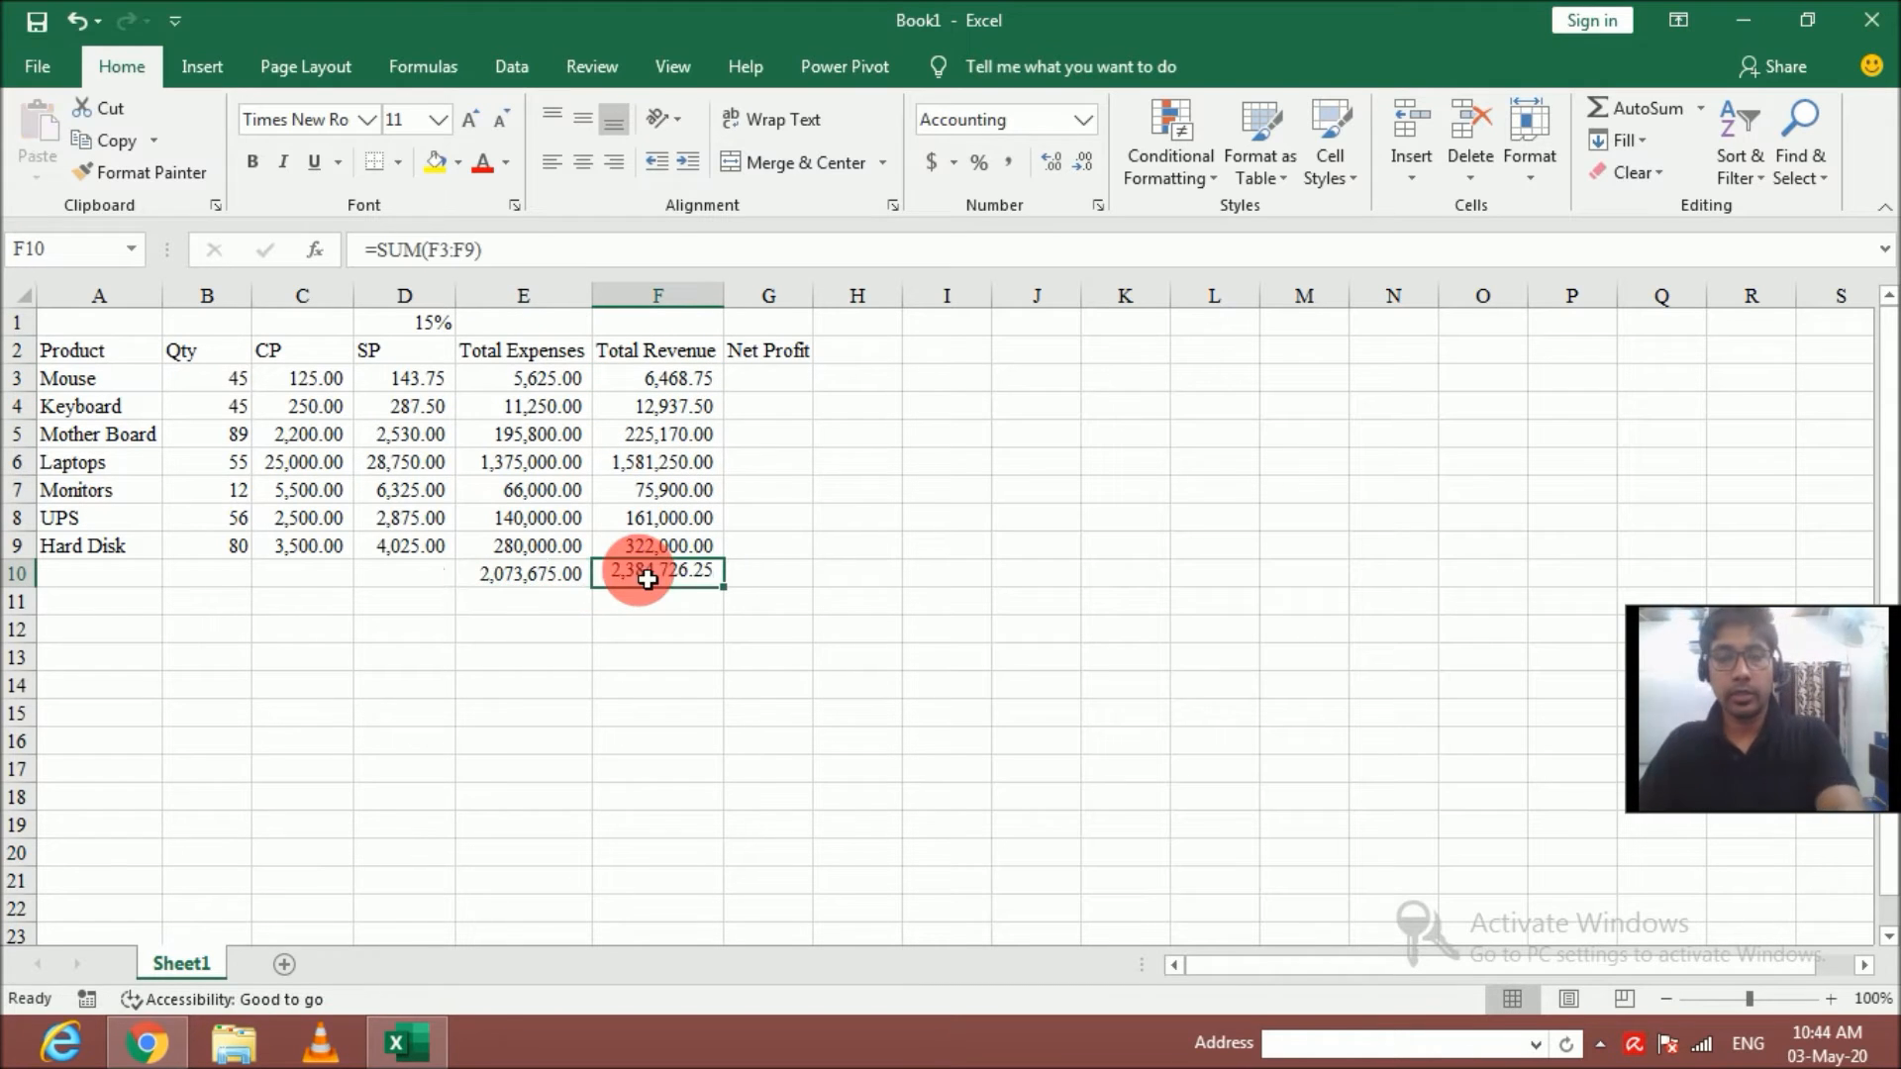
left_click(776, 594)
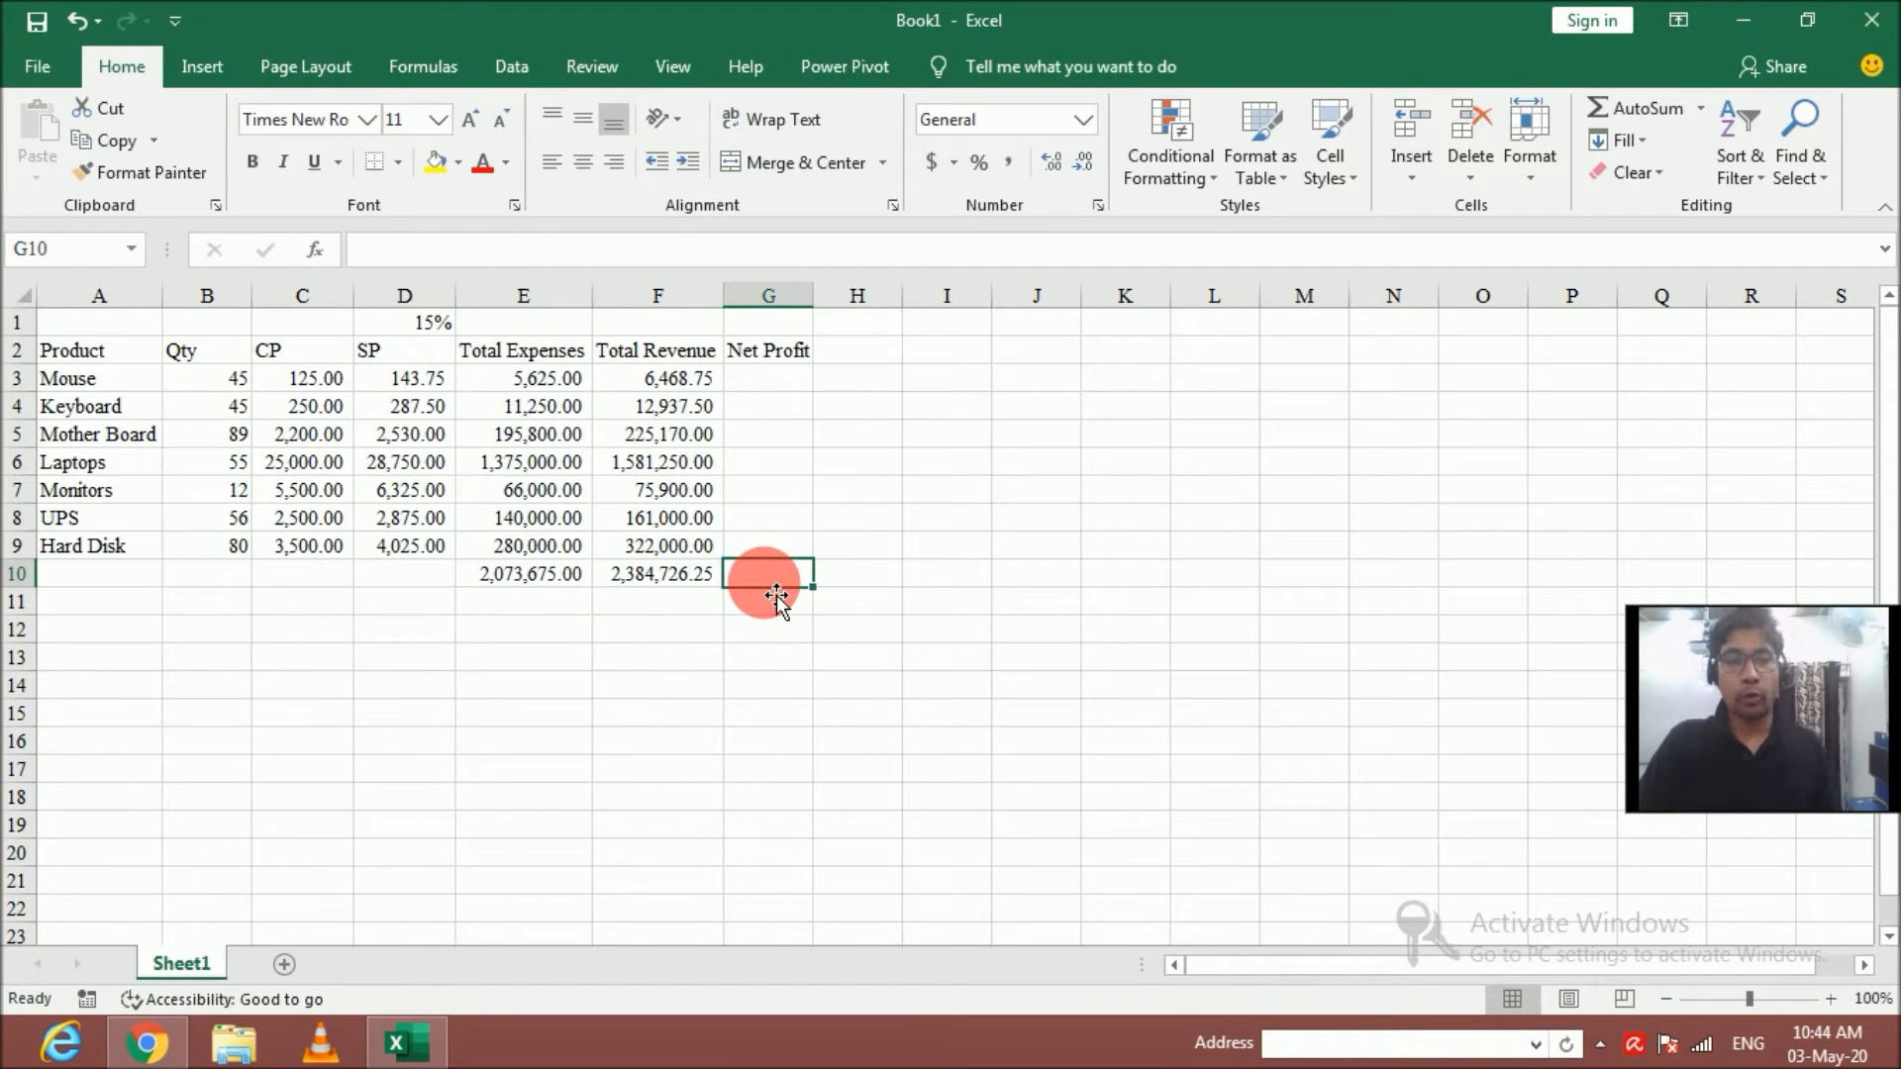
left_click(586, 584)
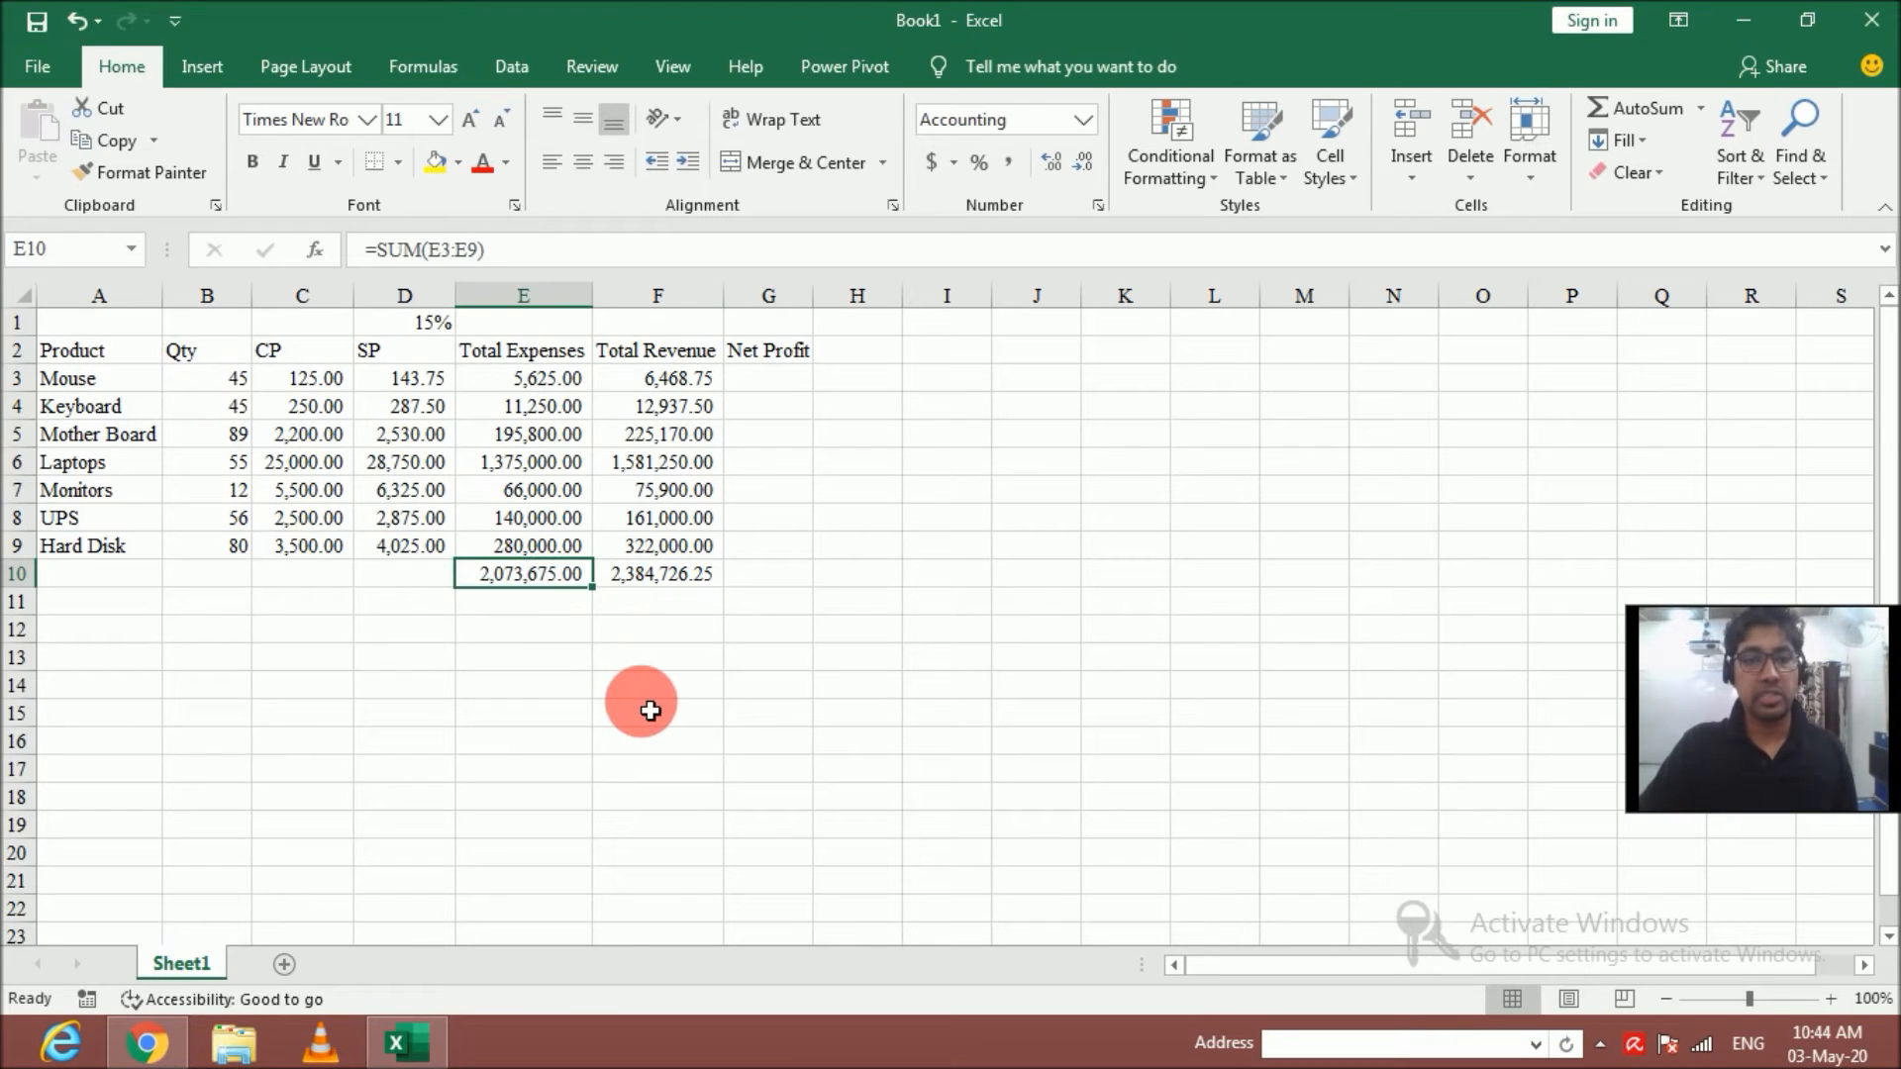
Calculate the Mouse net profit in G3 with the formula +F3-E3
left_click(780, 389)
type("+")
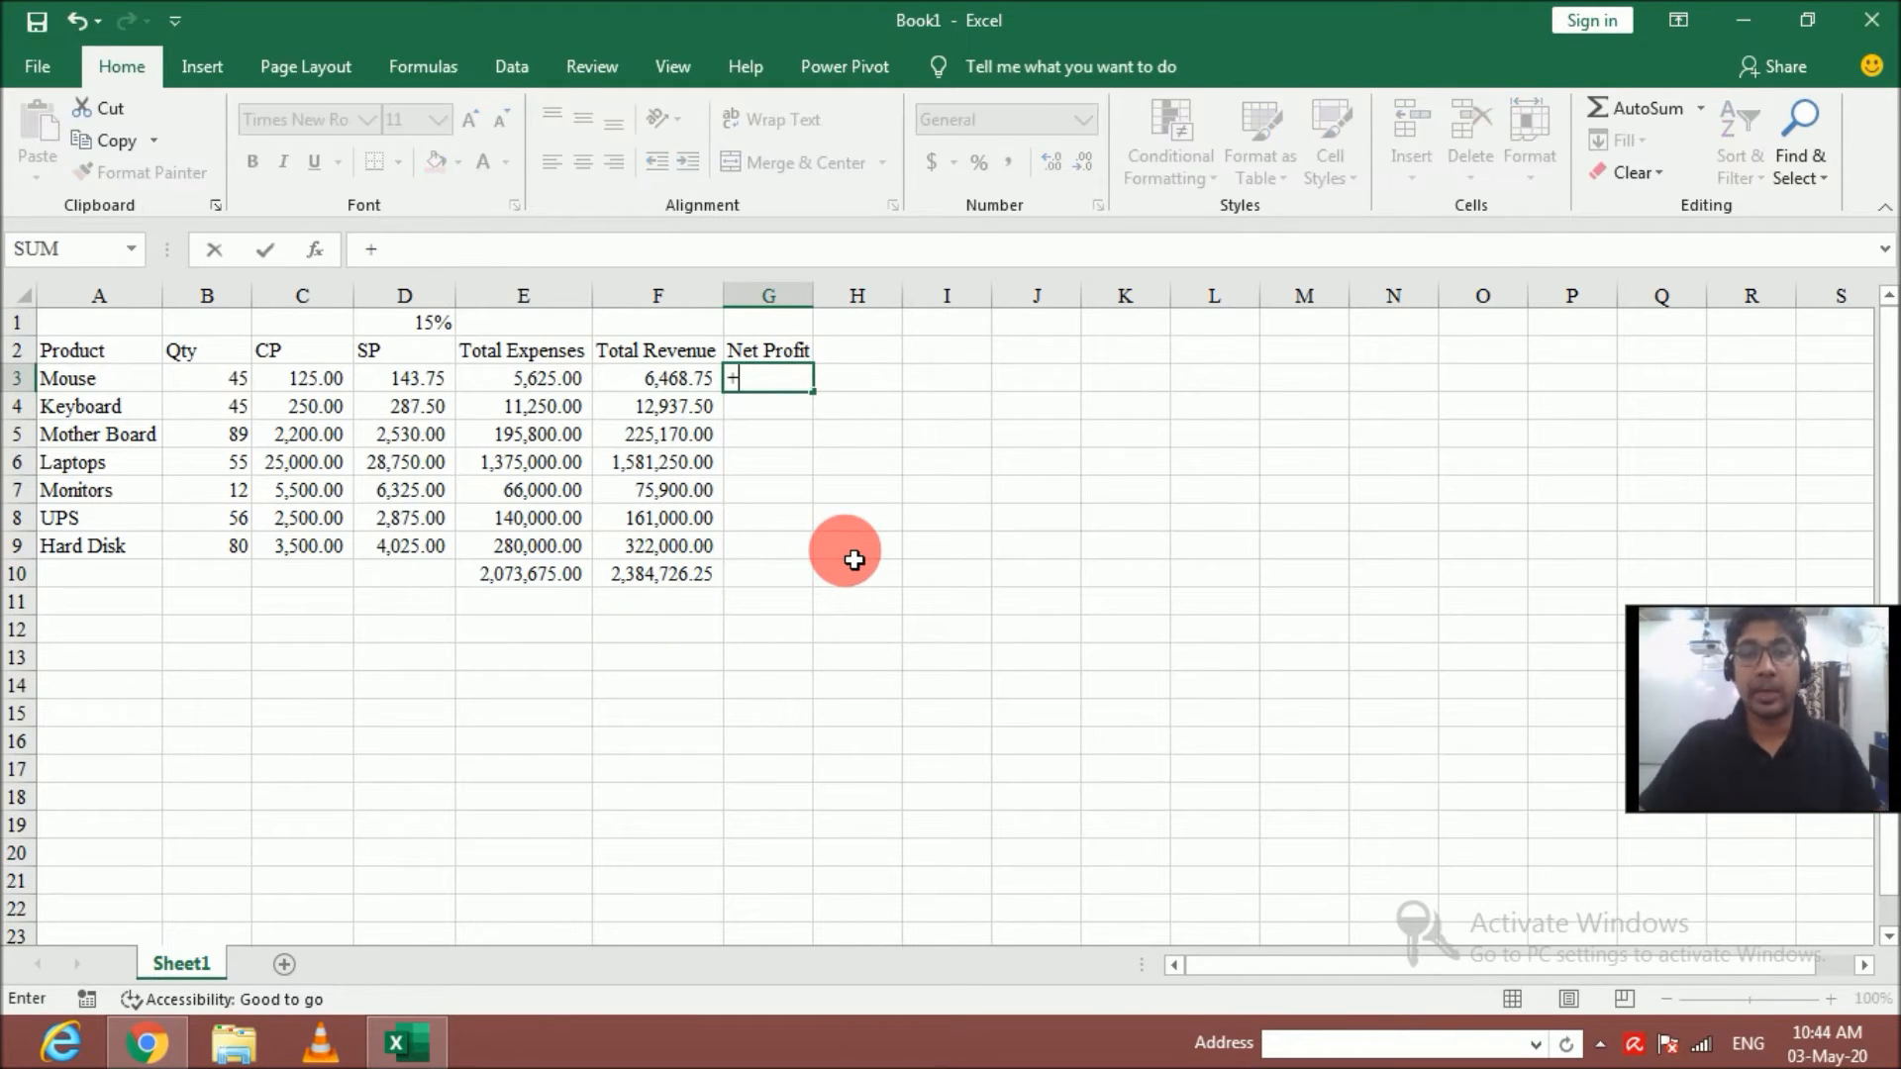
left_click(646, 385)
type("-")
left_click(527, 394)
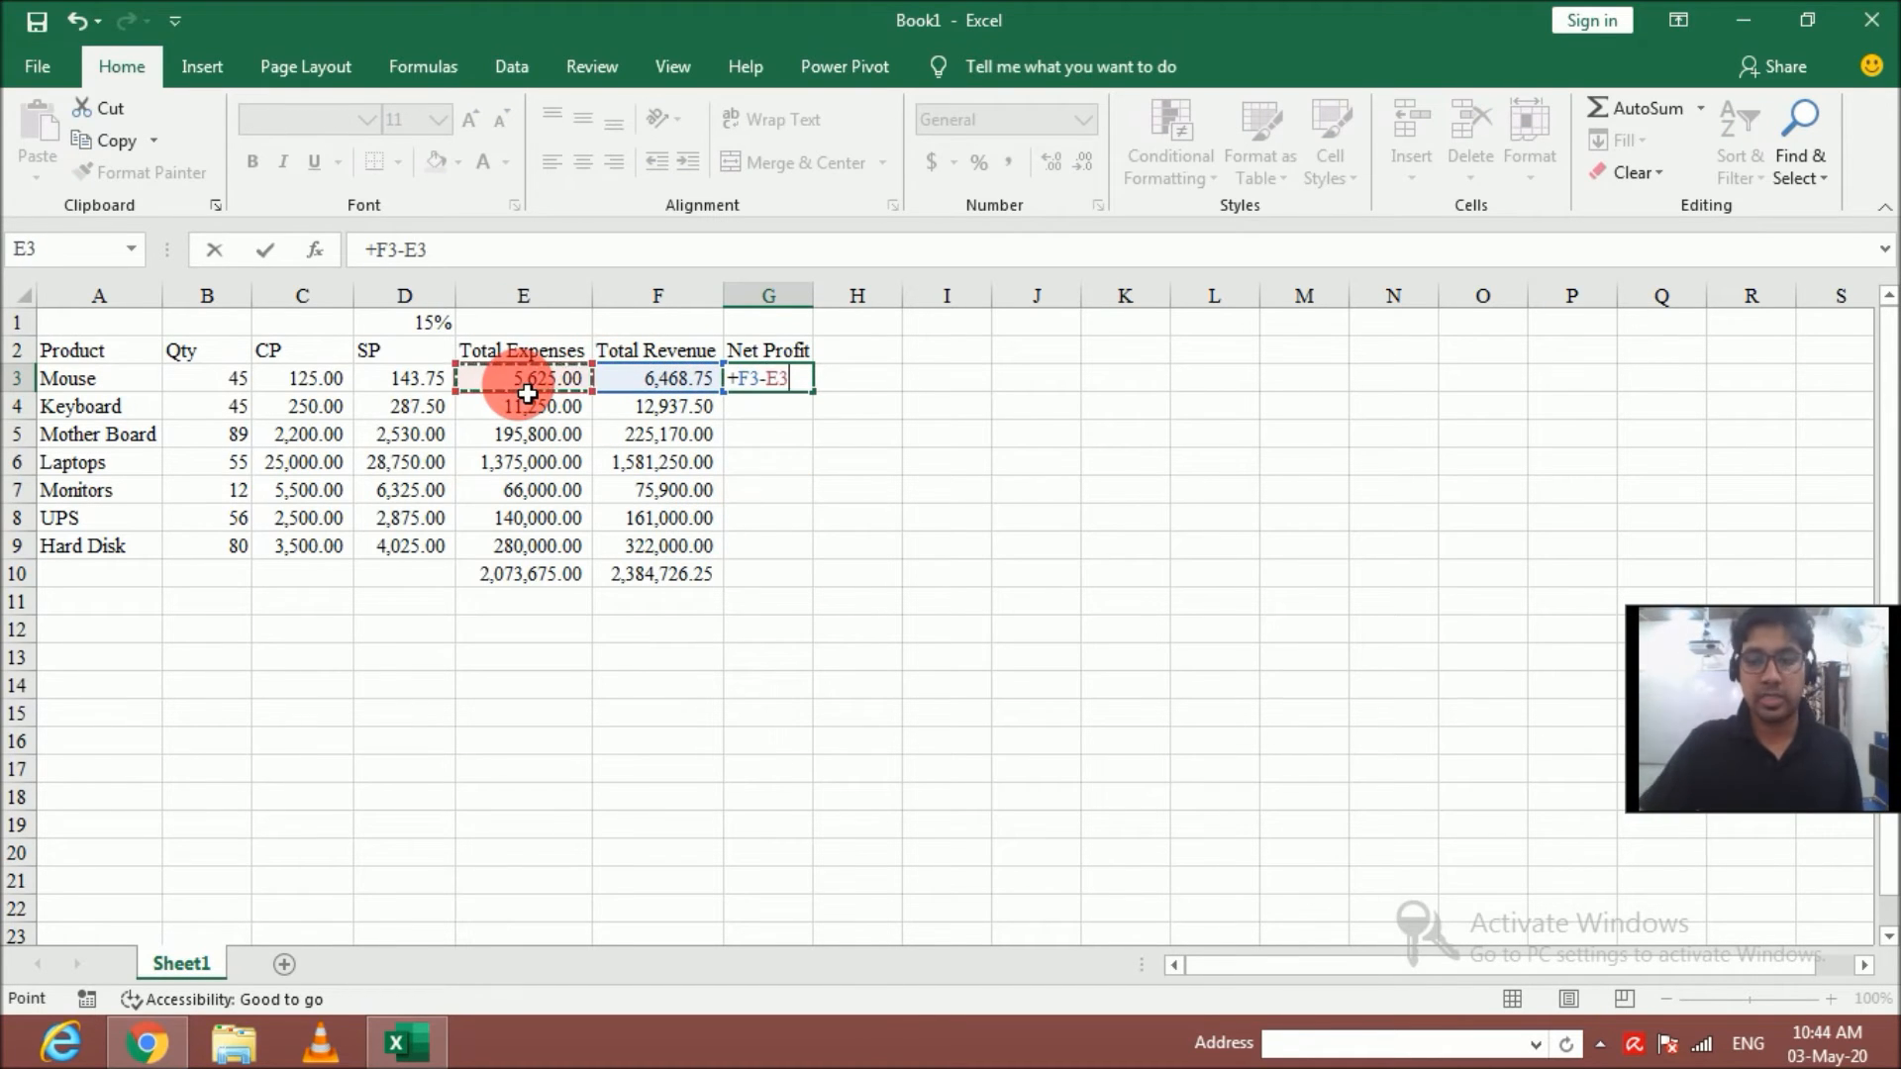
key("Return")
Fill the net profit formula from G3 down to G9 and autofit the width of column G
left_click(782, 381)
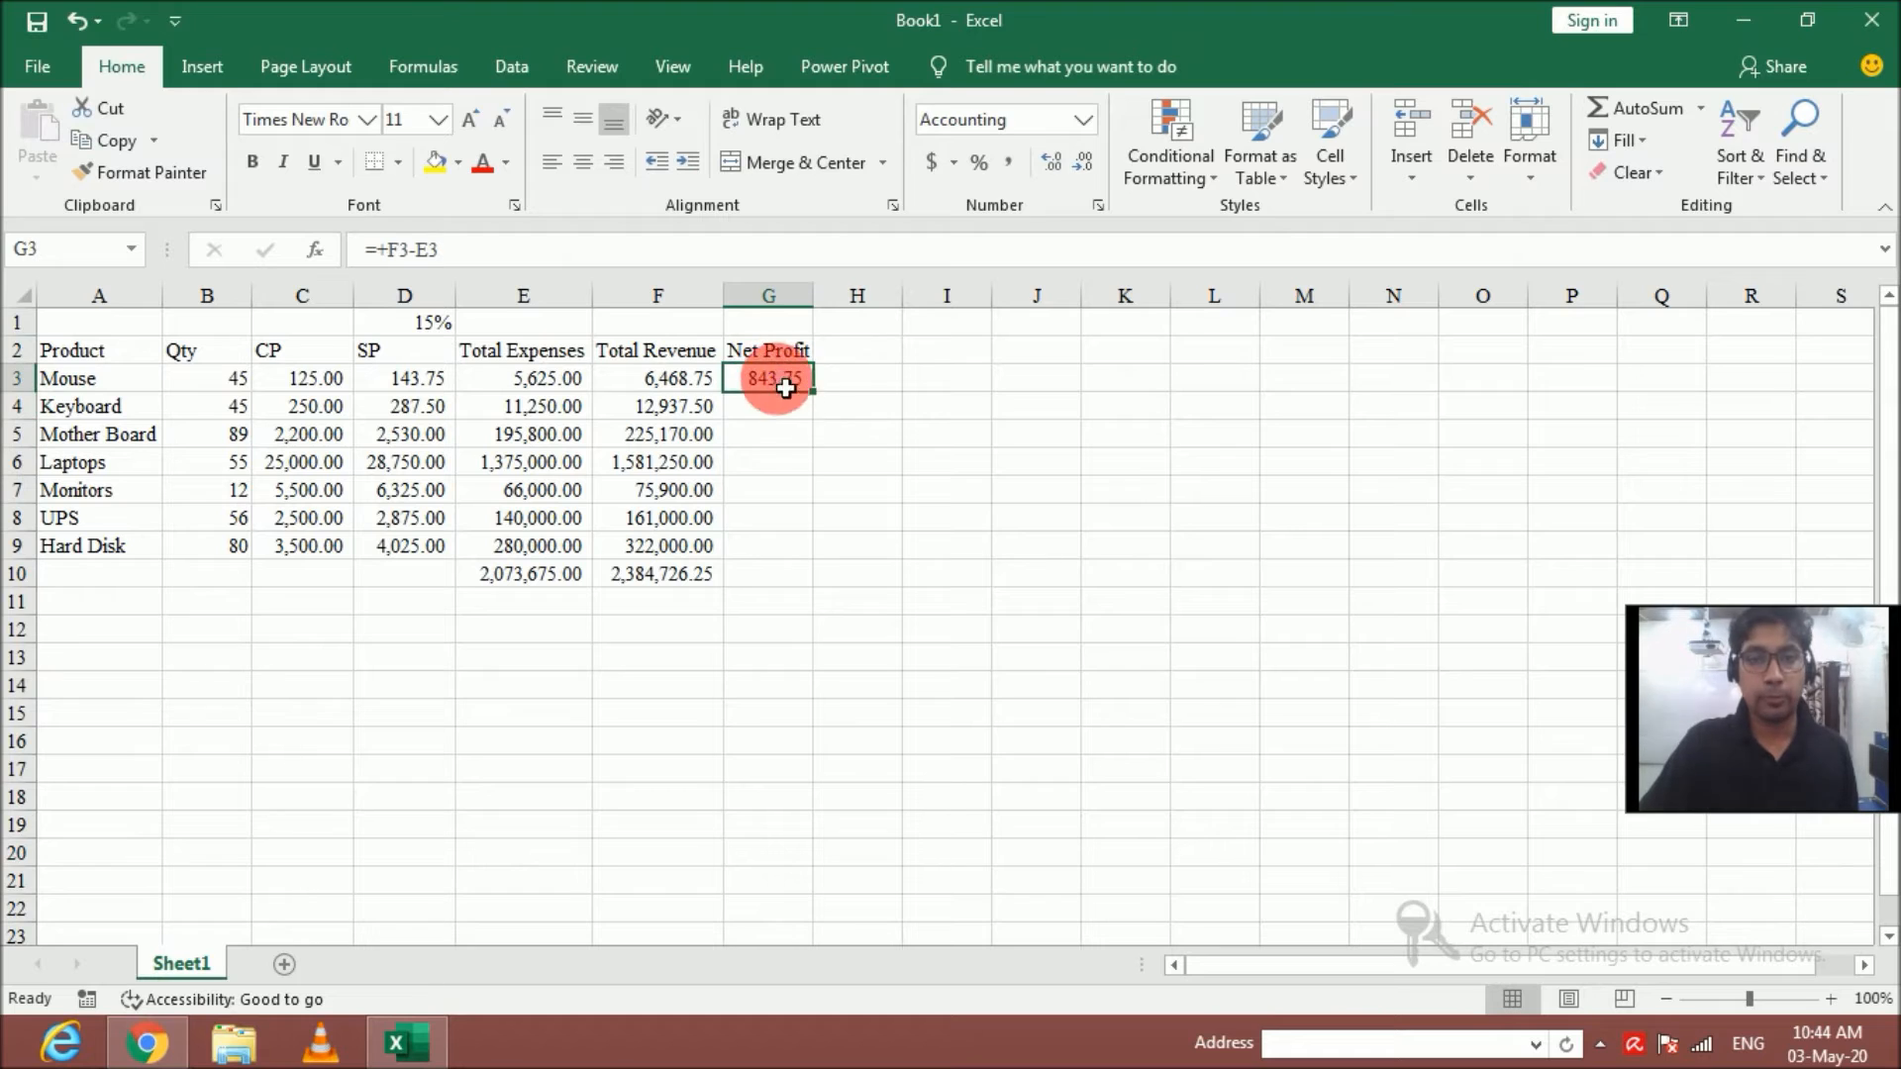
left_click_drag(813, 394, 807, 554)
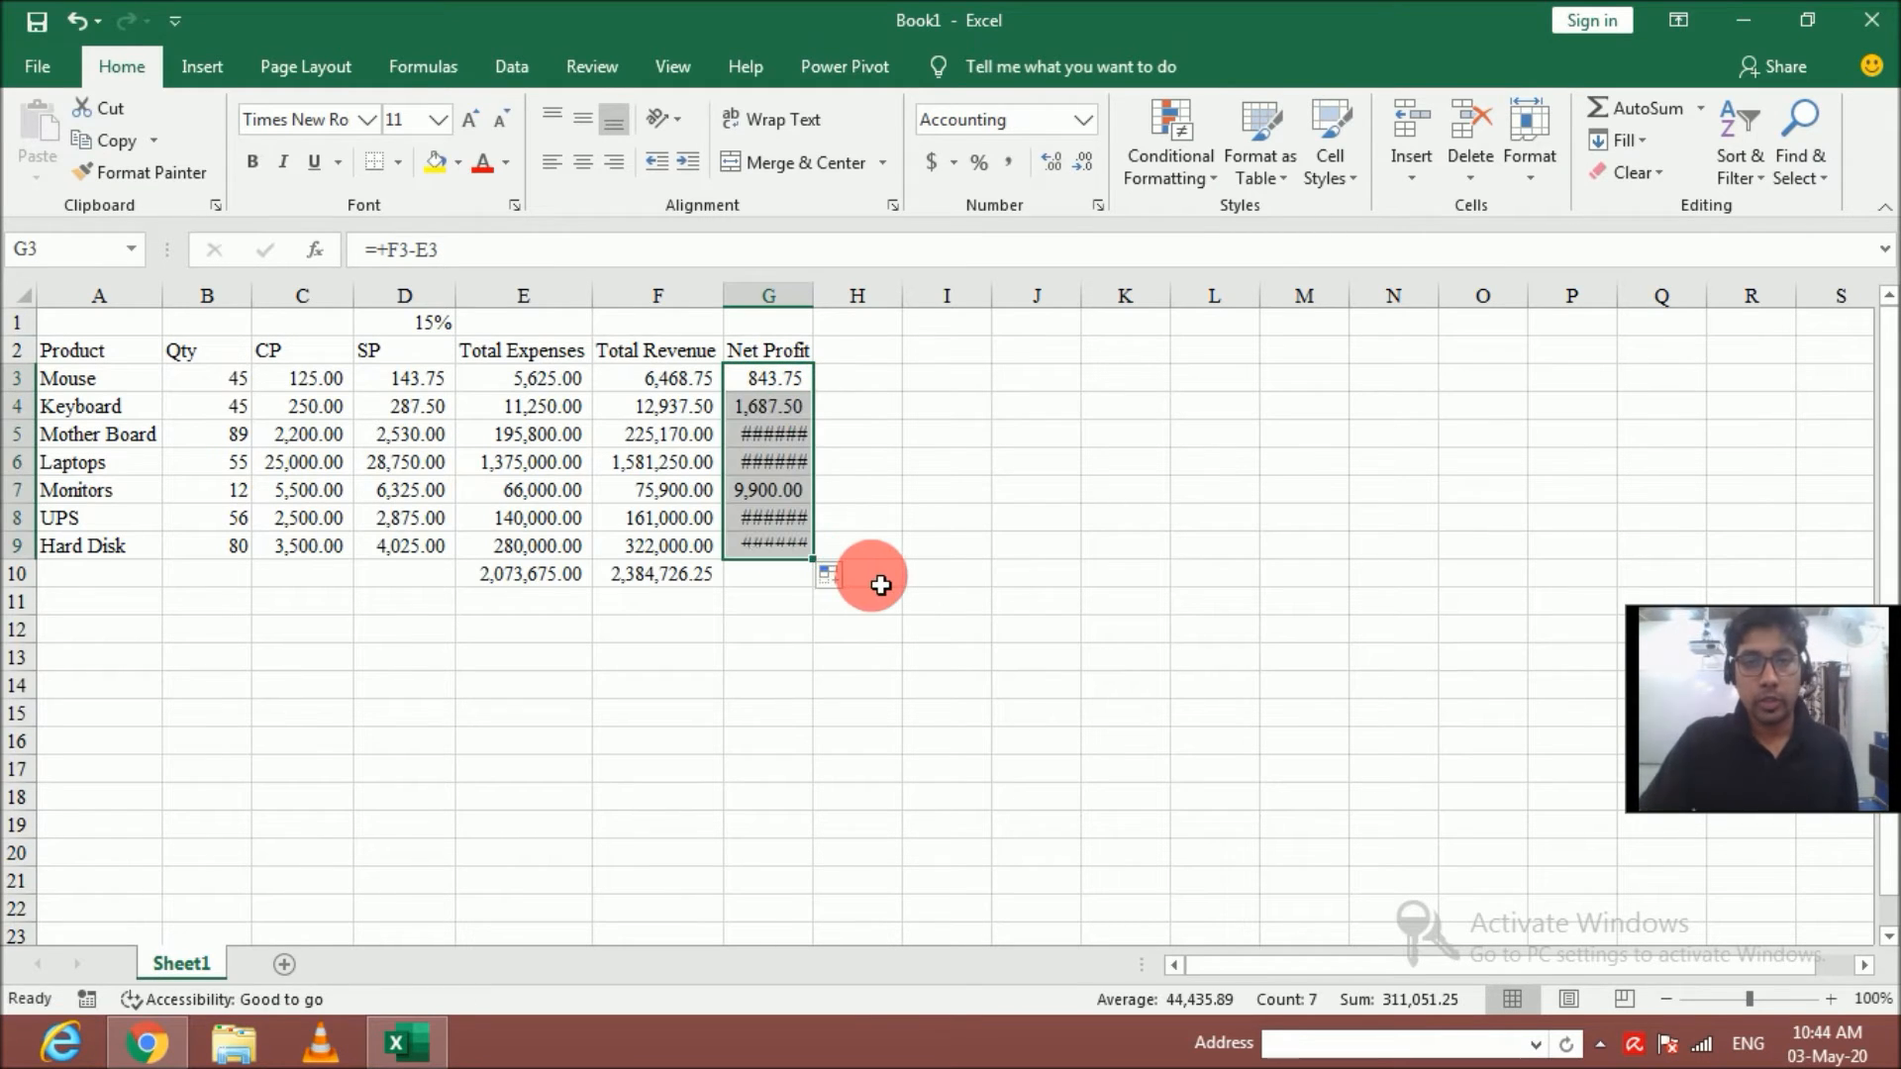
double_click(814, 296)
Copy the revenue total formula from F10 into G10 to total the net profit column
left_click(789, 585)
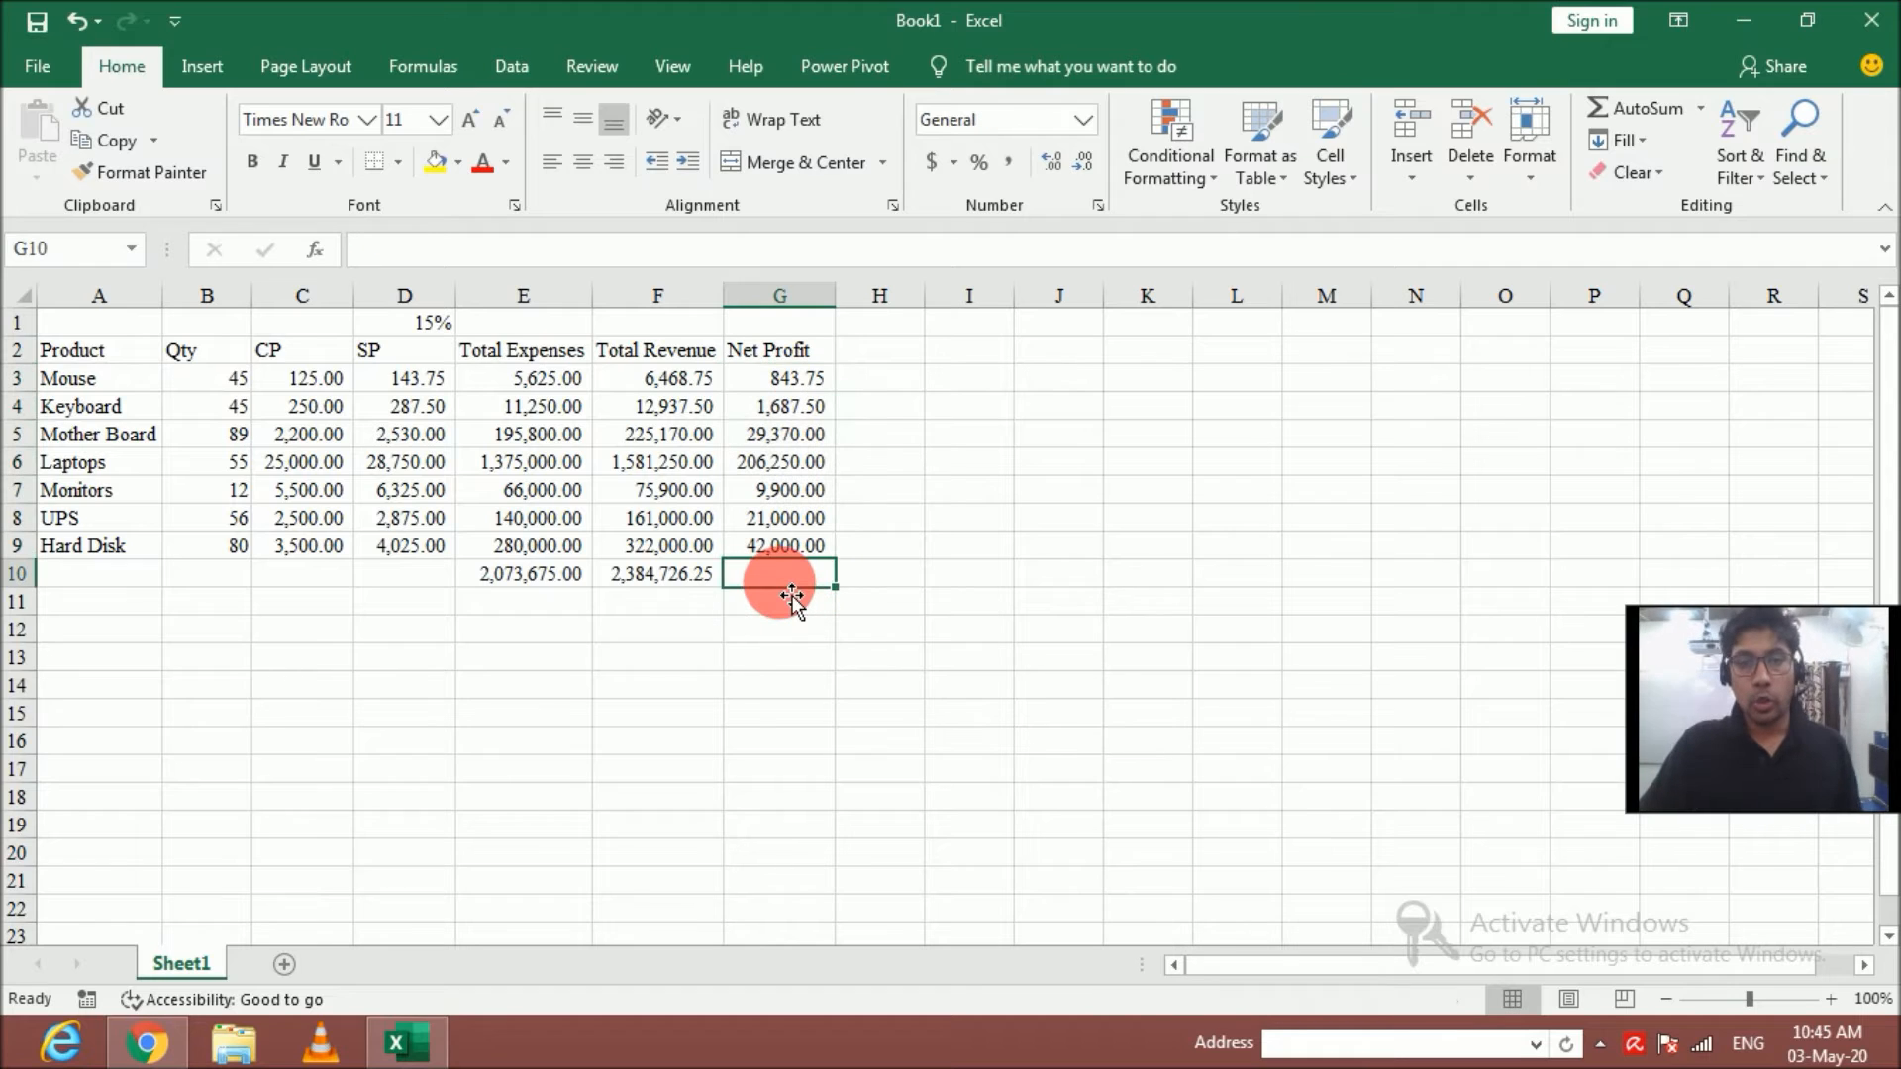
key("Left")
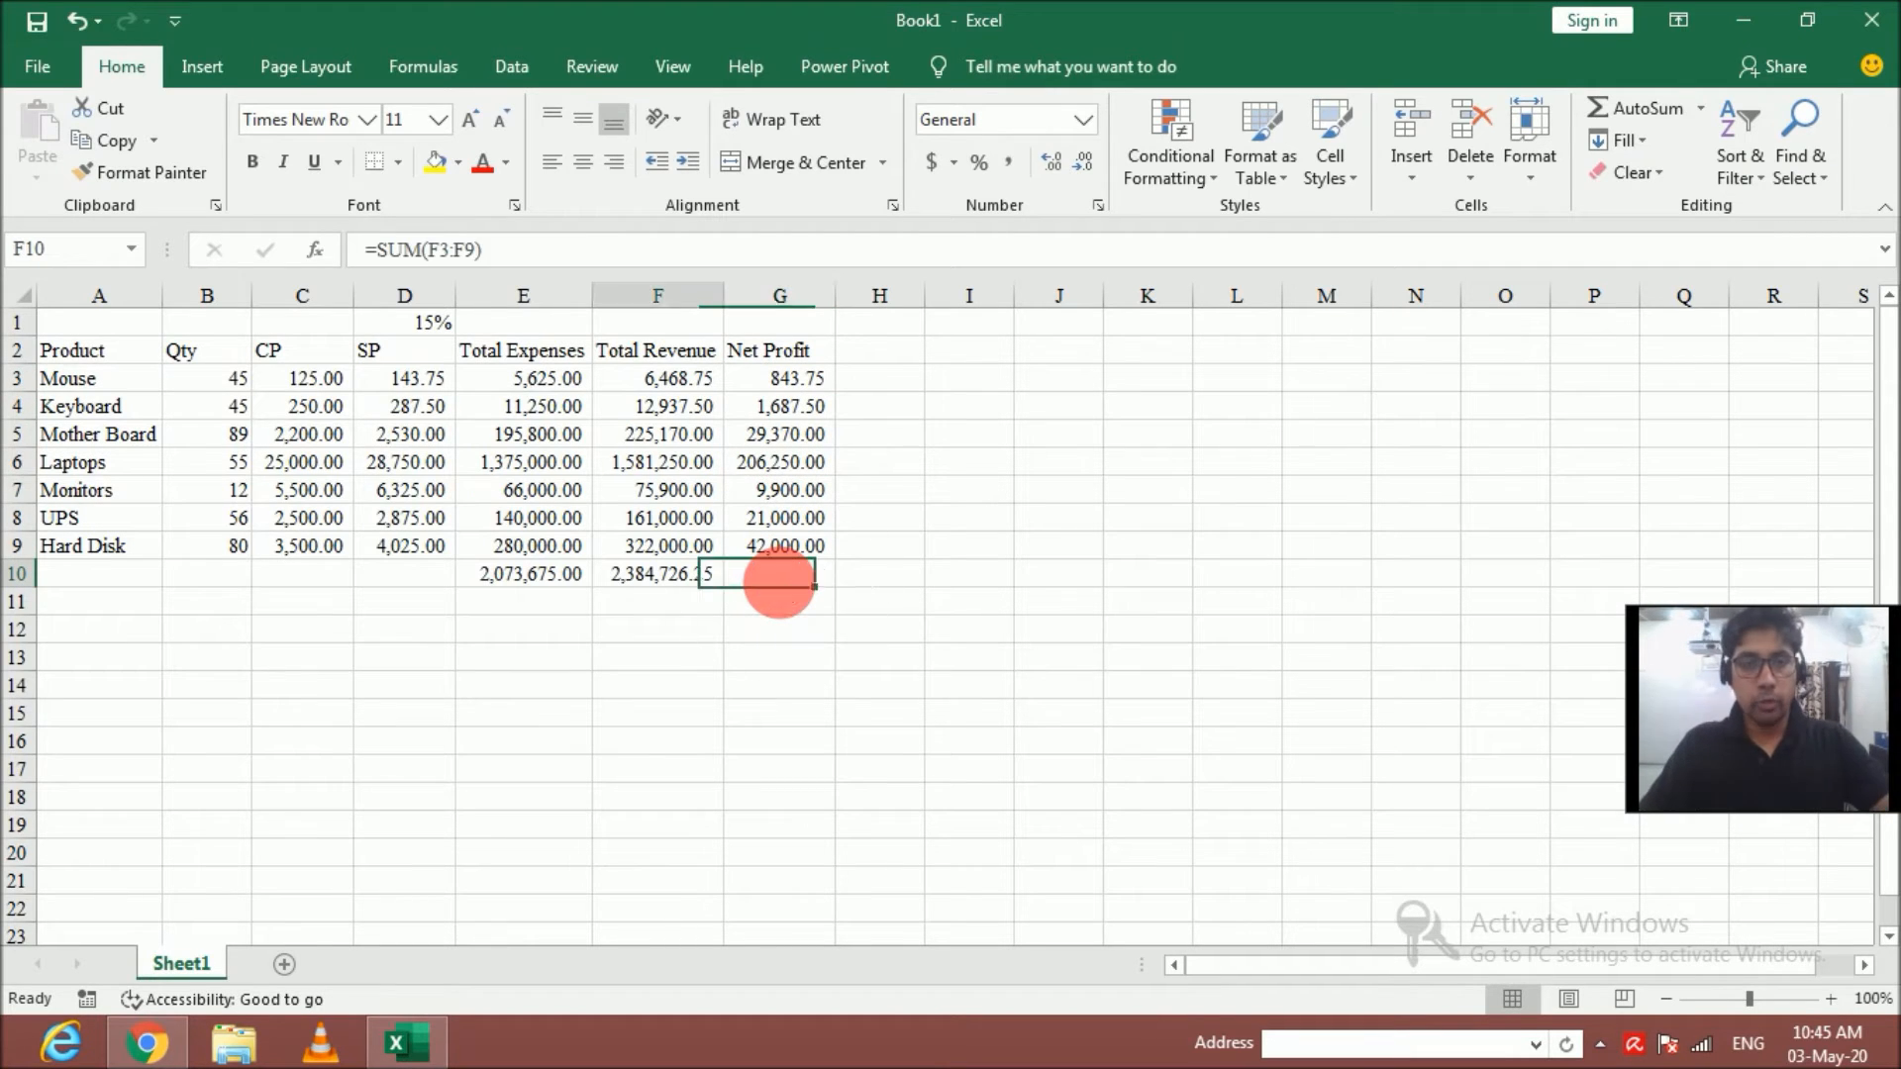
key("ctrl+c")
key("Right")
key("Return")
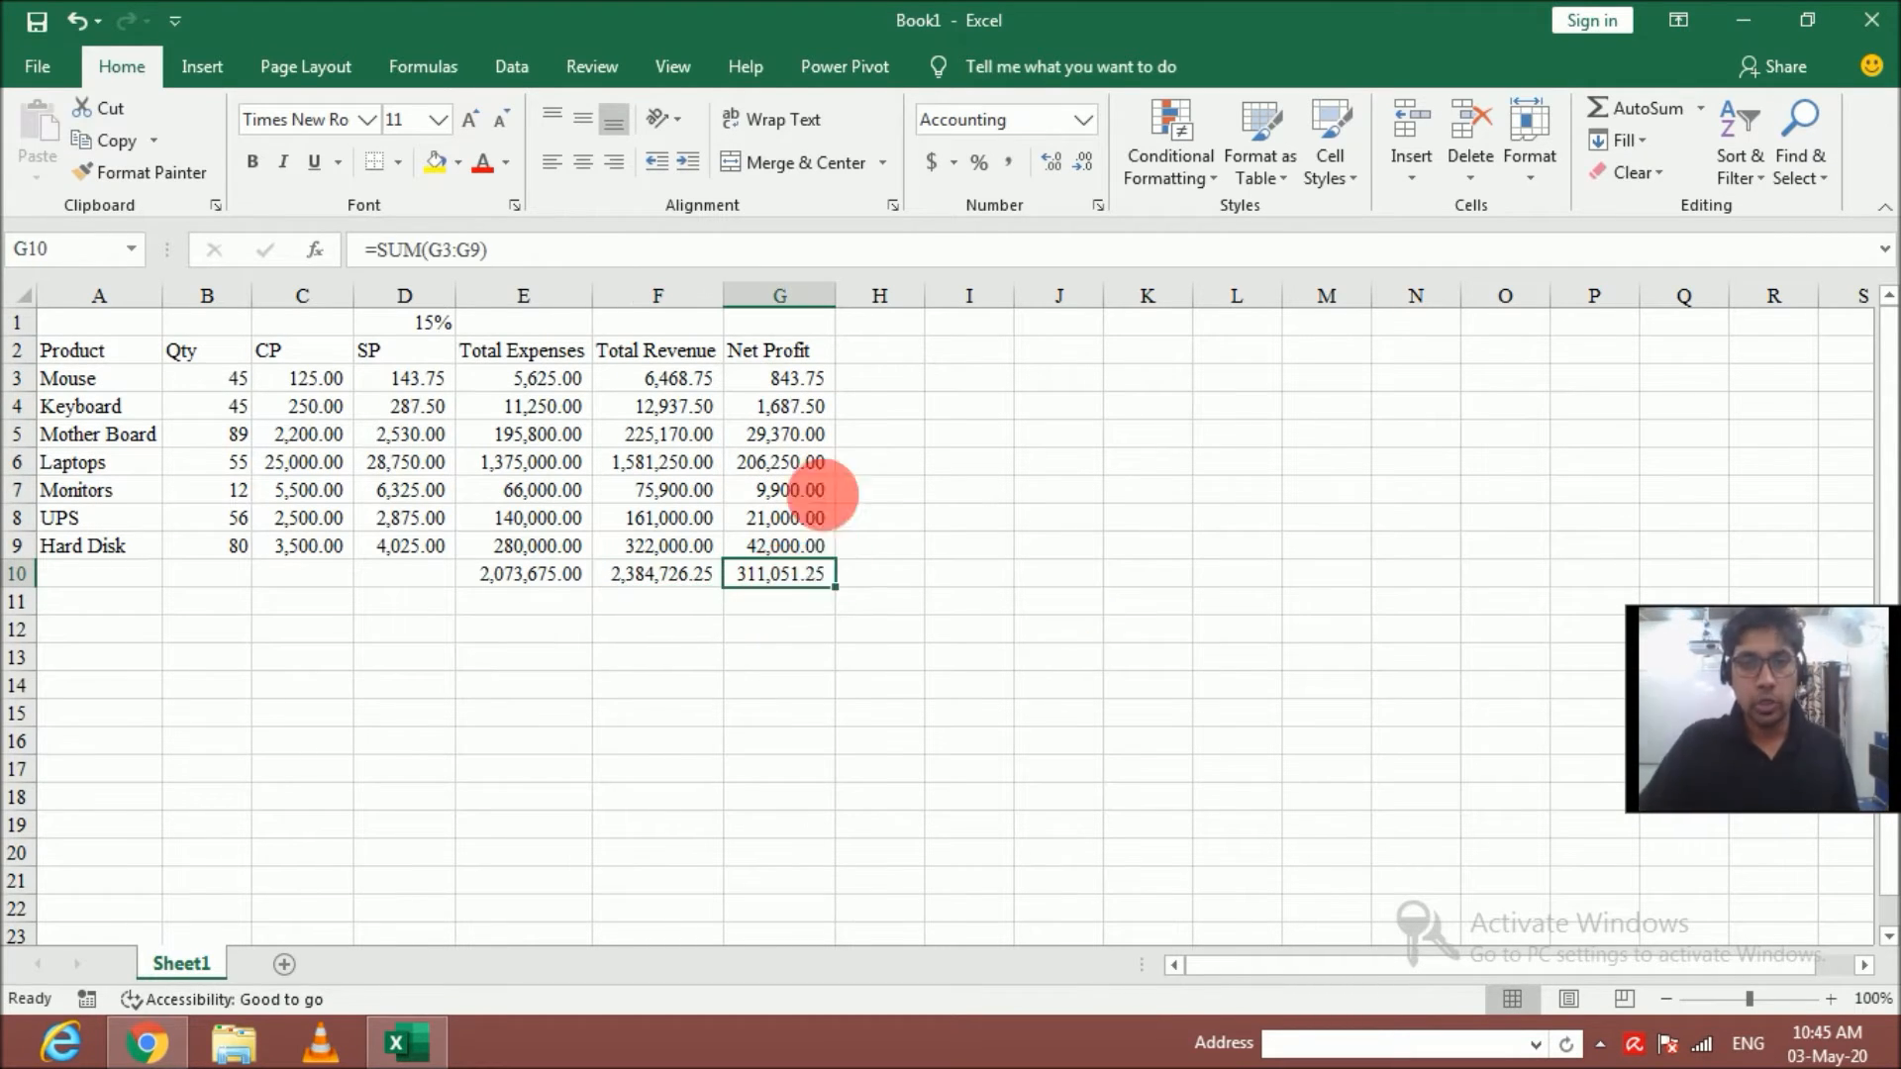
left_click(864, 582)
left_click(821, 581)
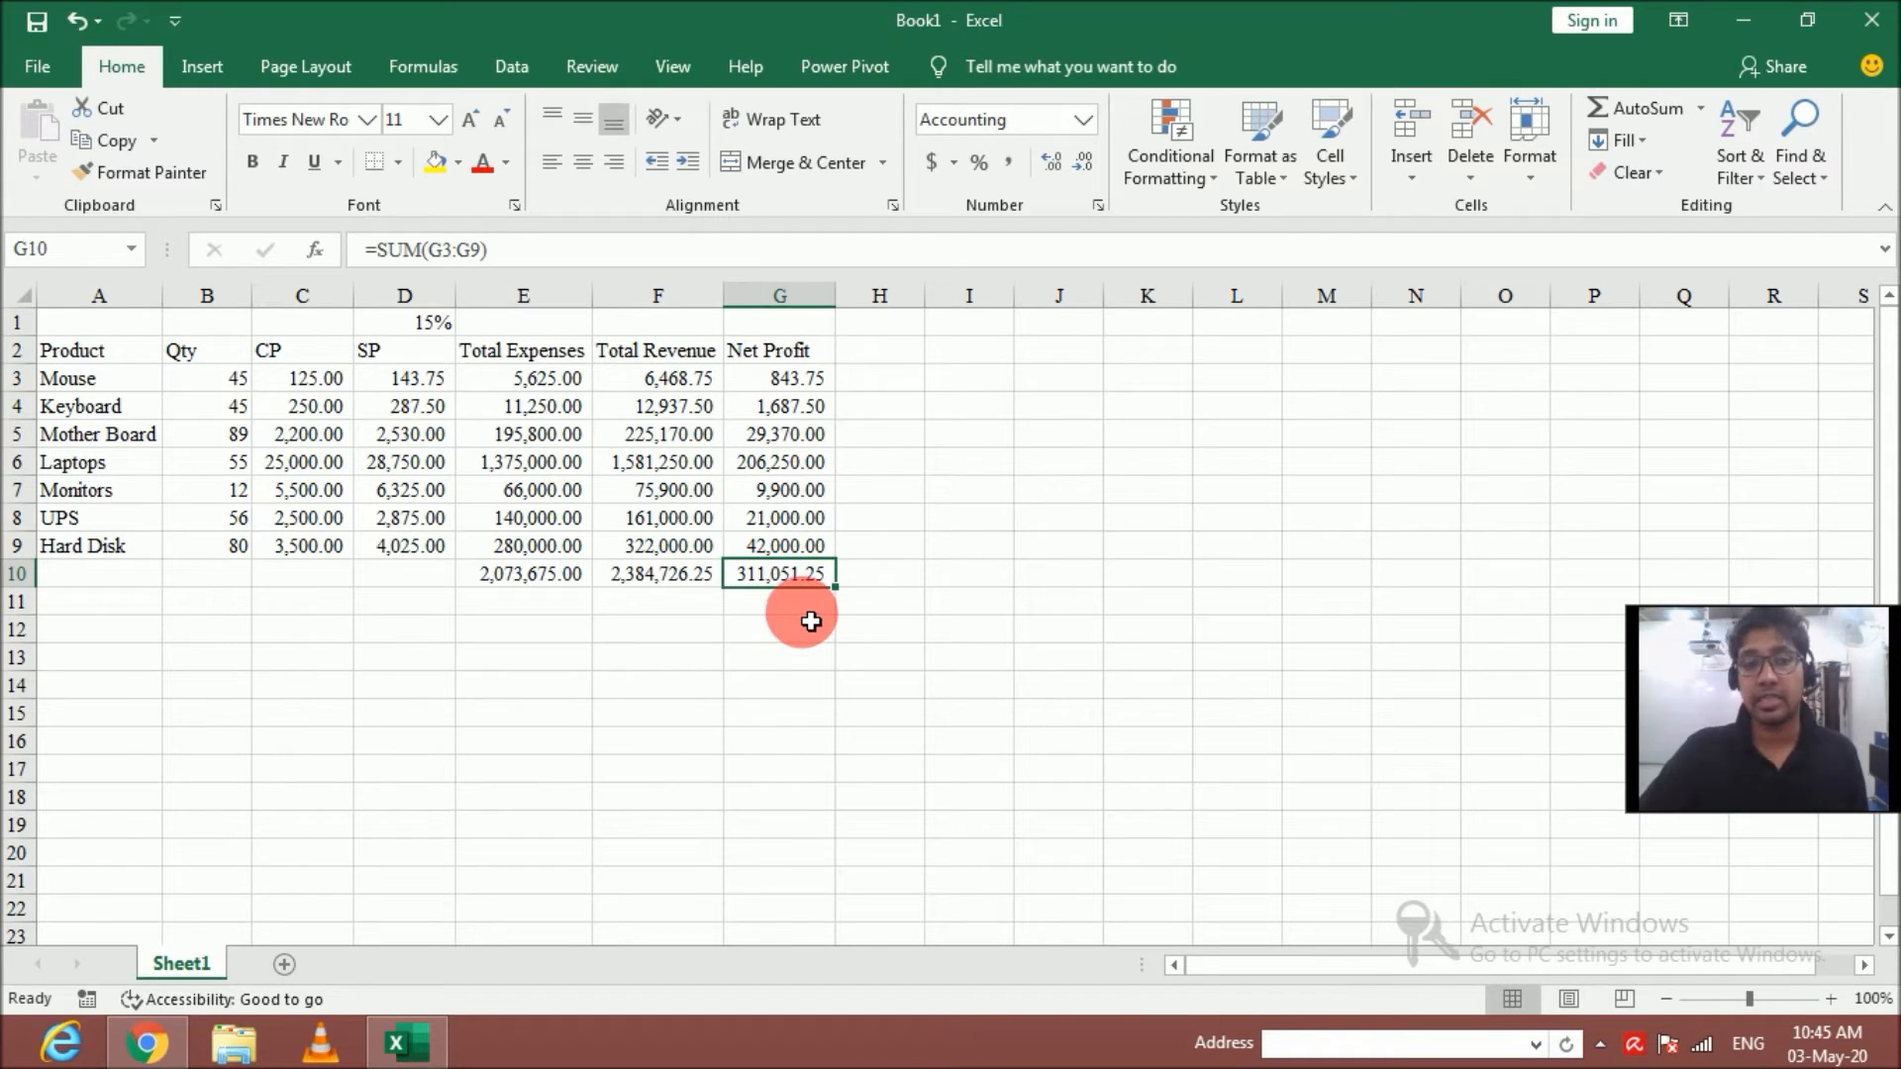
Make the column headings in A2 to G2 bold and widen column F to fit its heading
left_click_drag(85, 353, 750, 350)
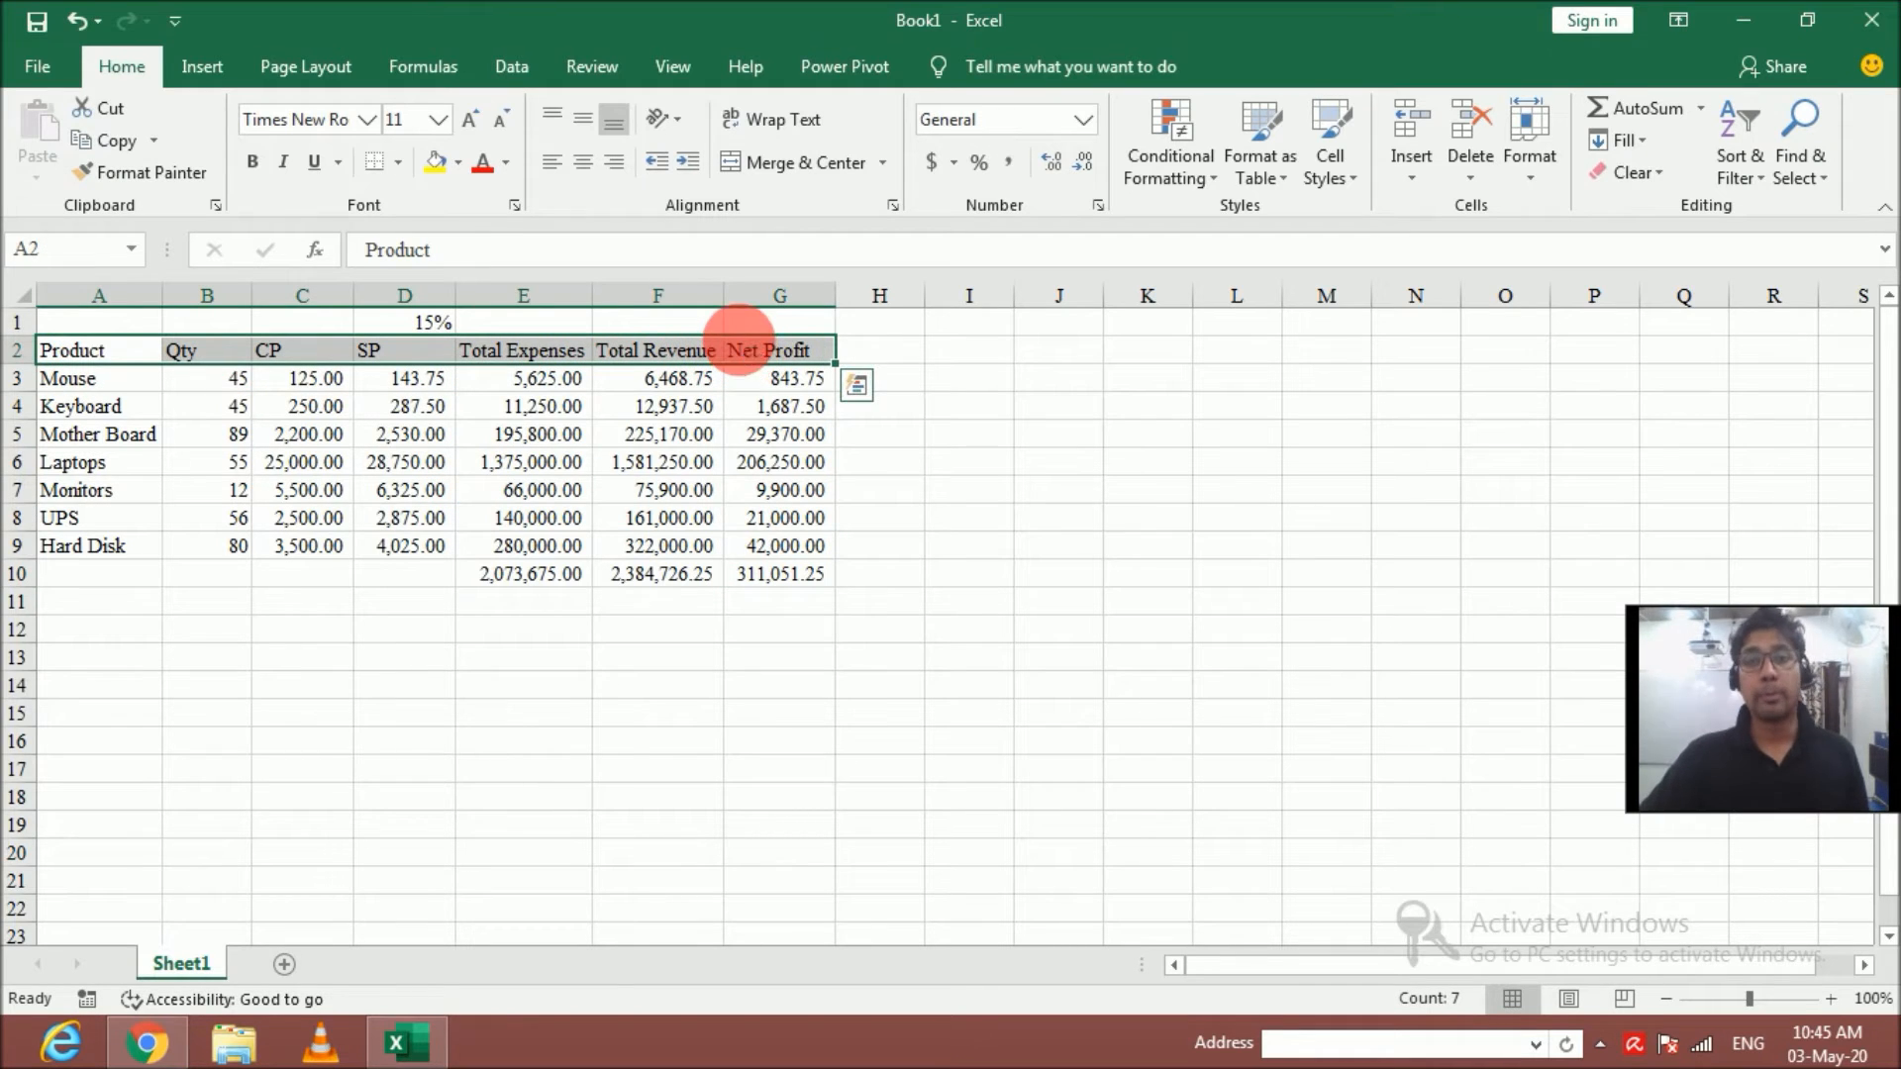
left_click(252, 161)
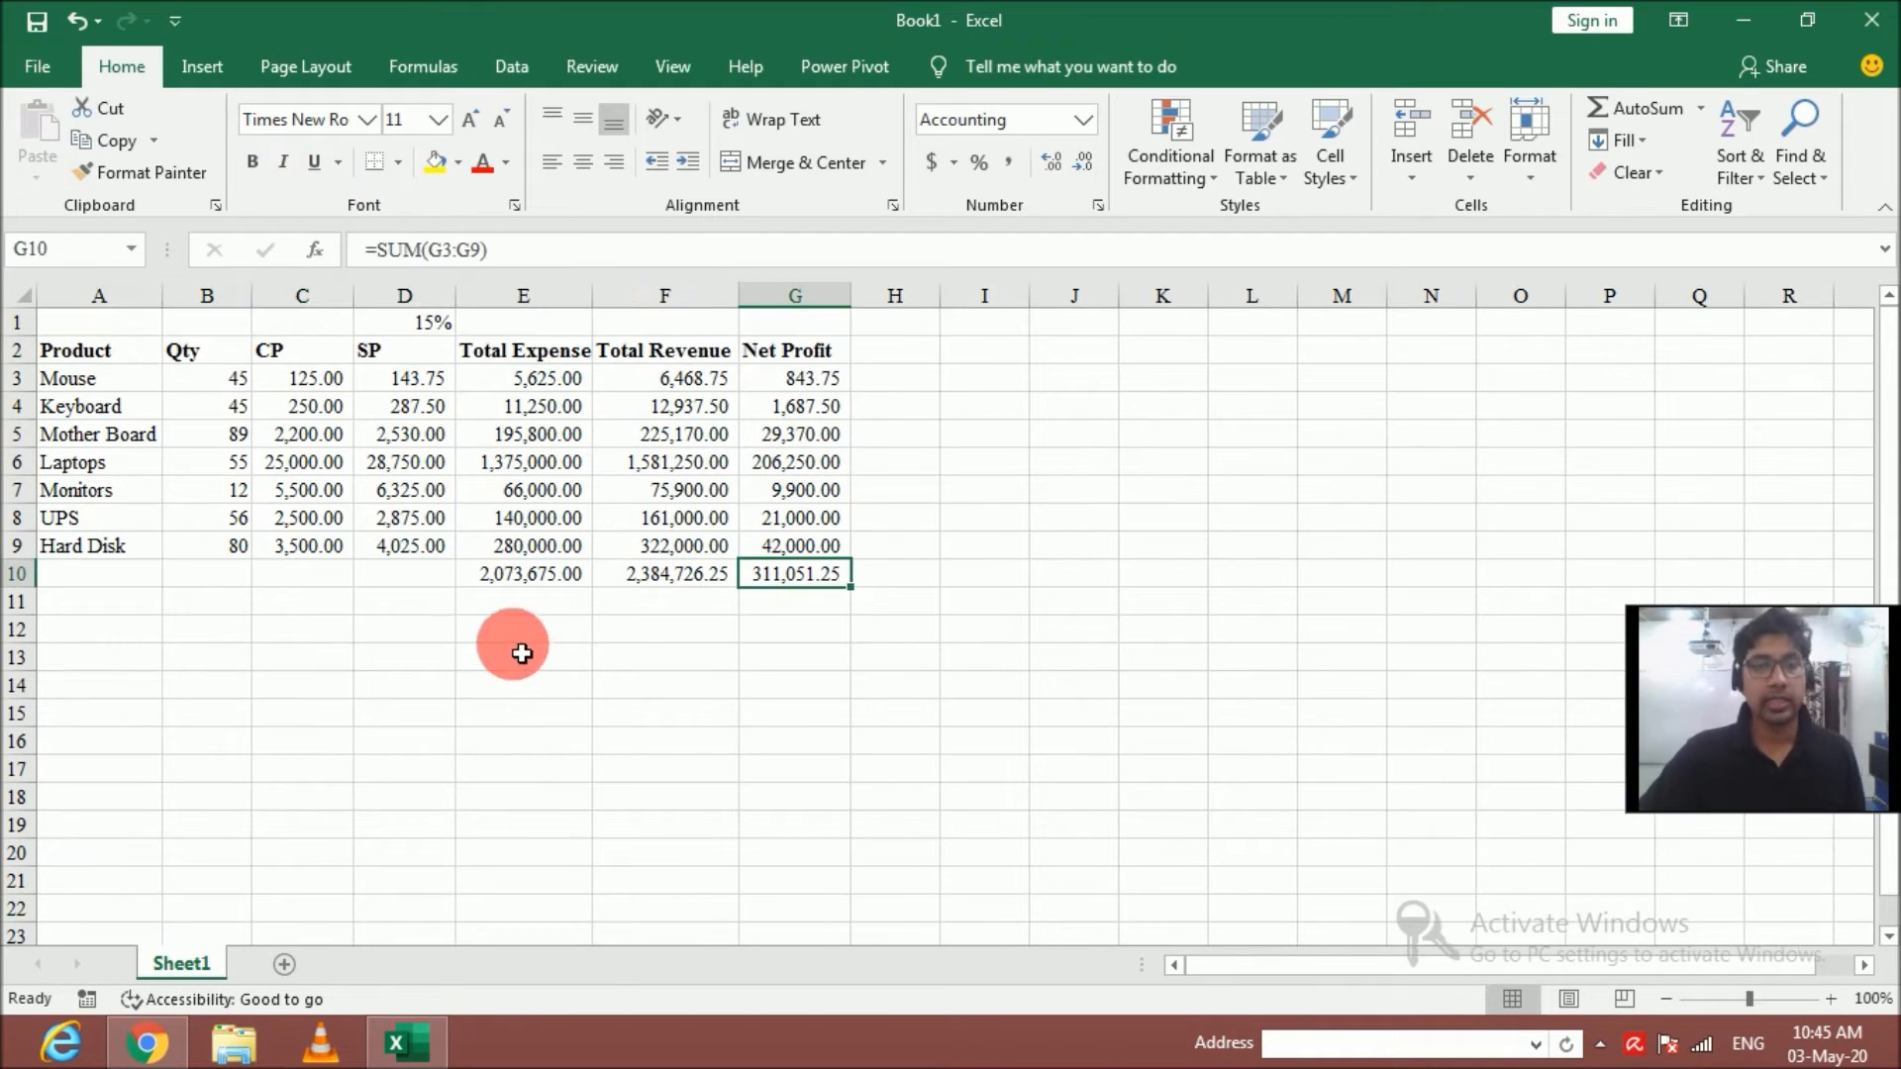
Make the net profit total in G10 bold and widen column G slightly so the value fits
left_click(534, 586)
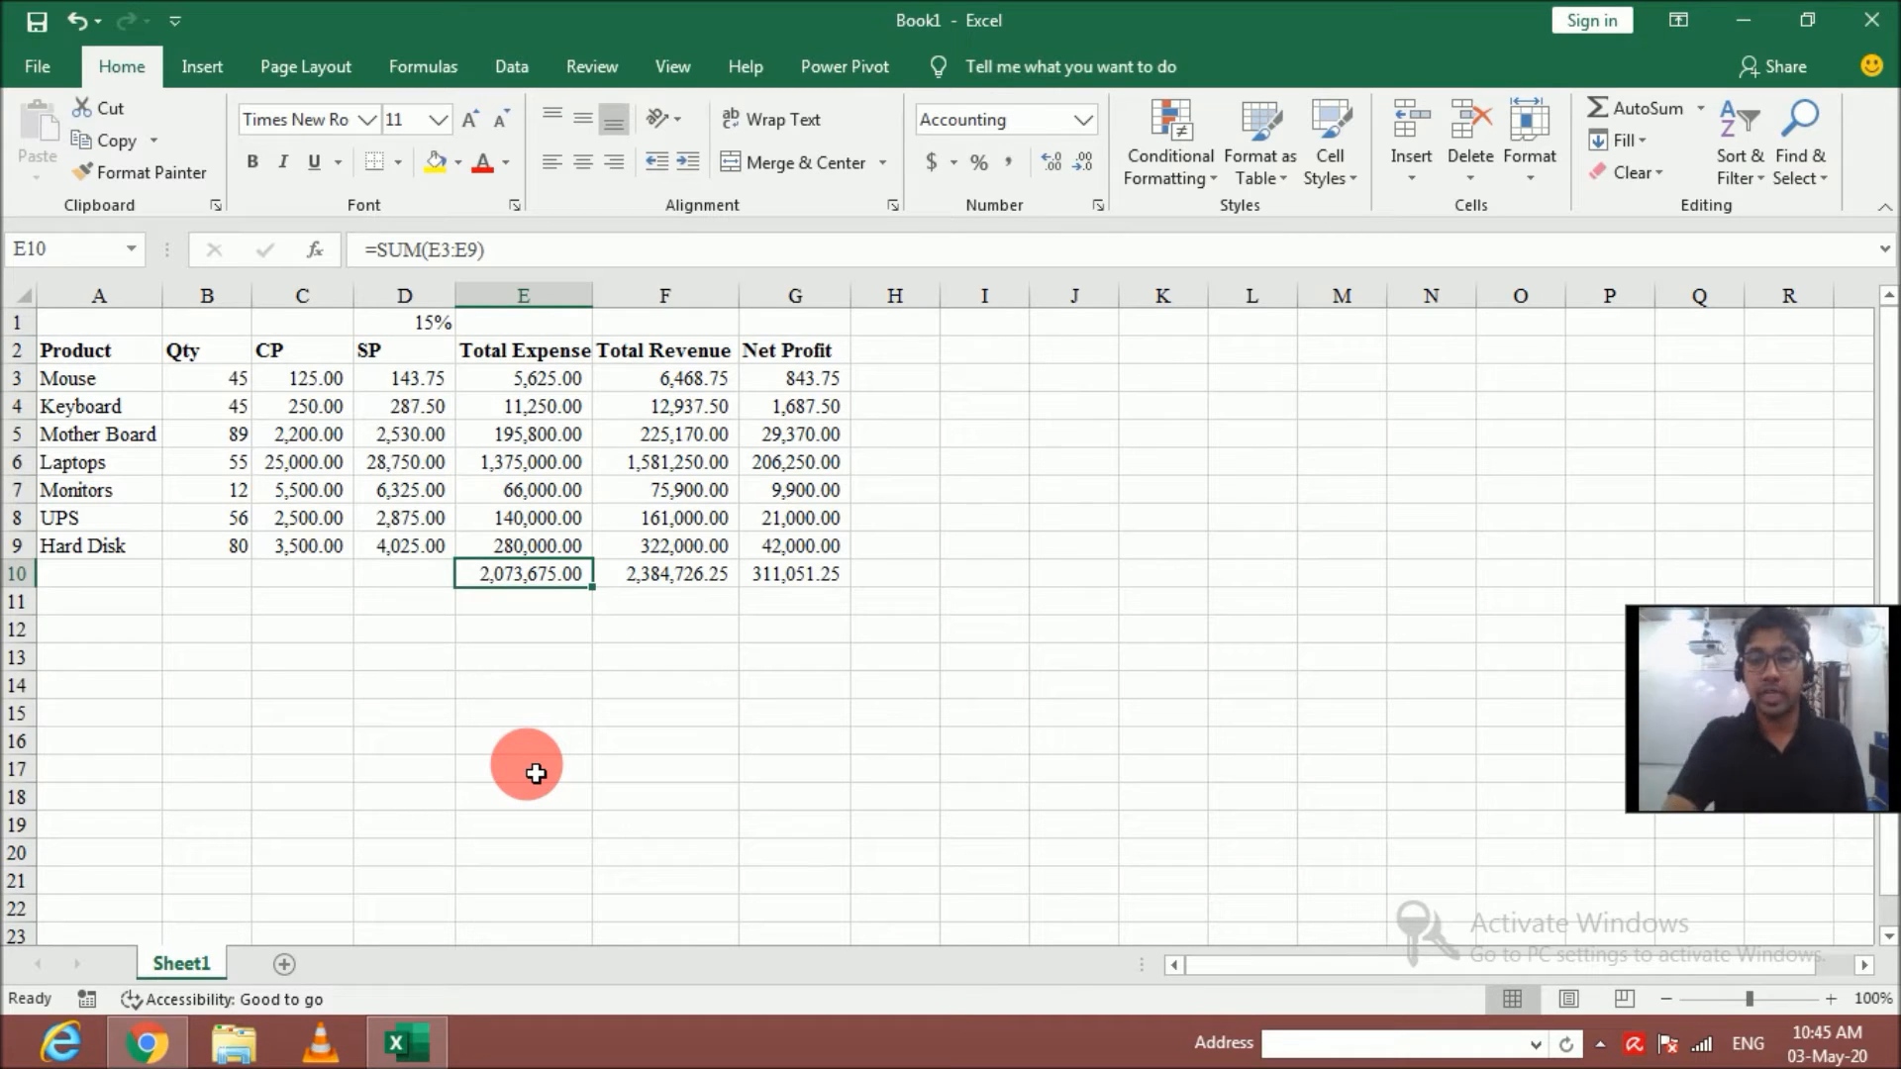
key("Right")
key("Right")
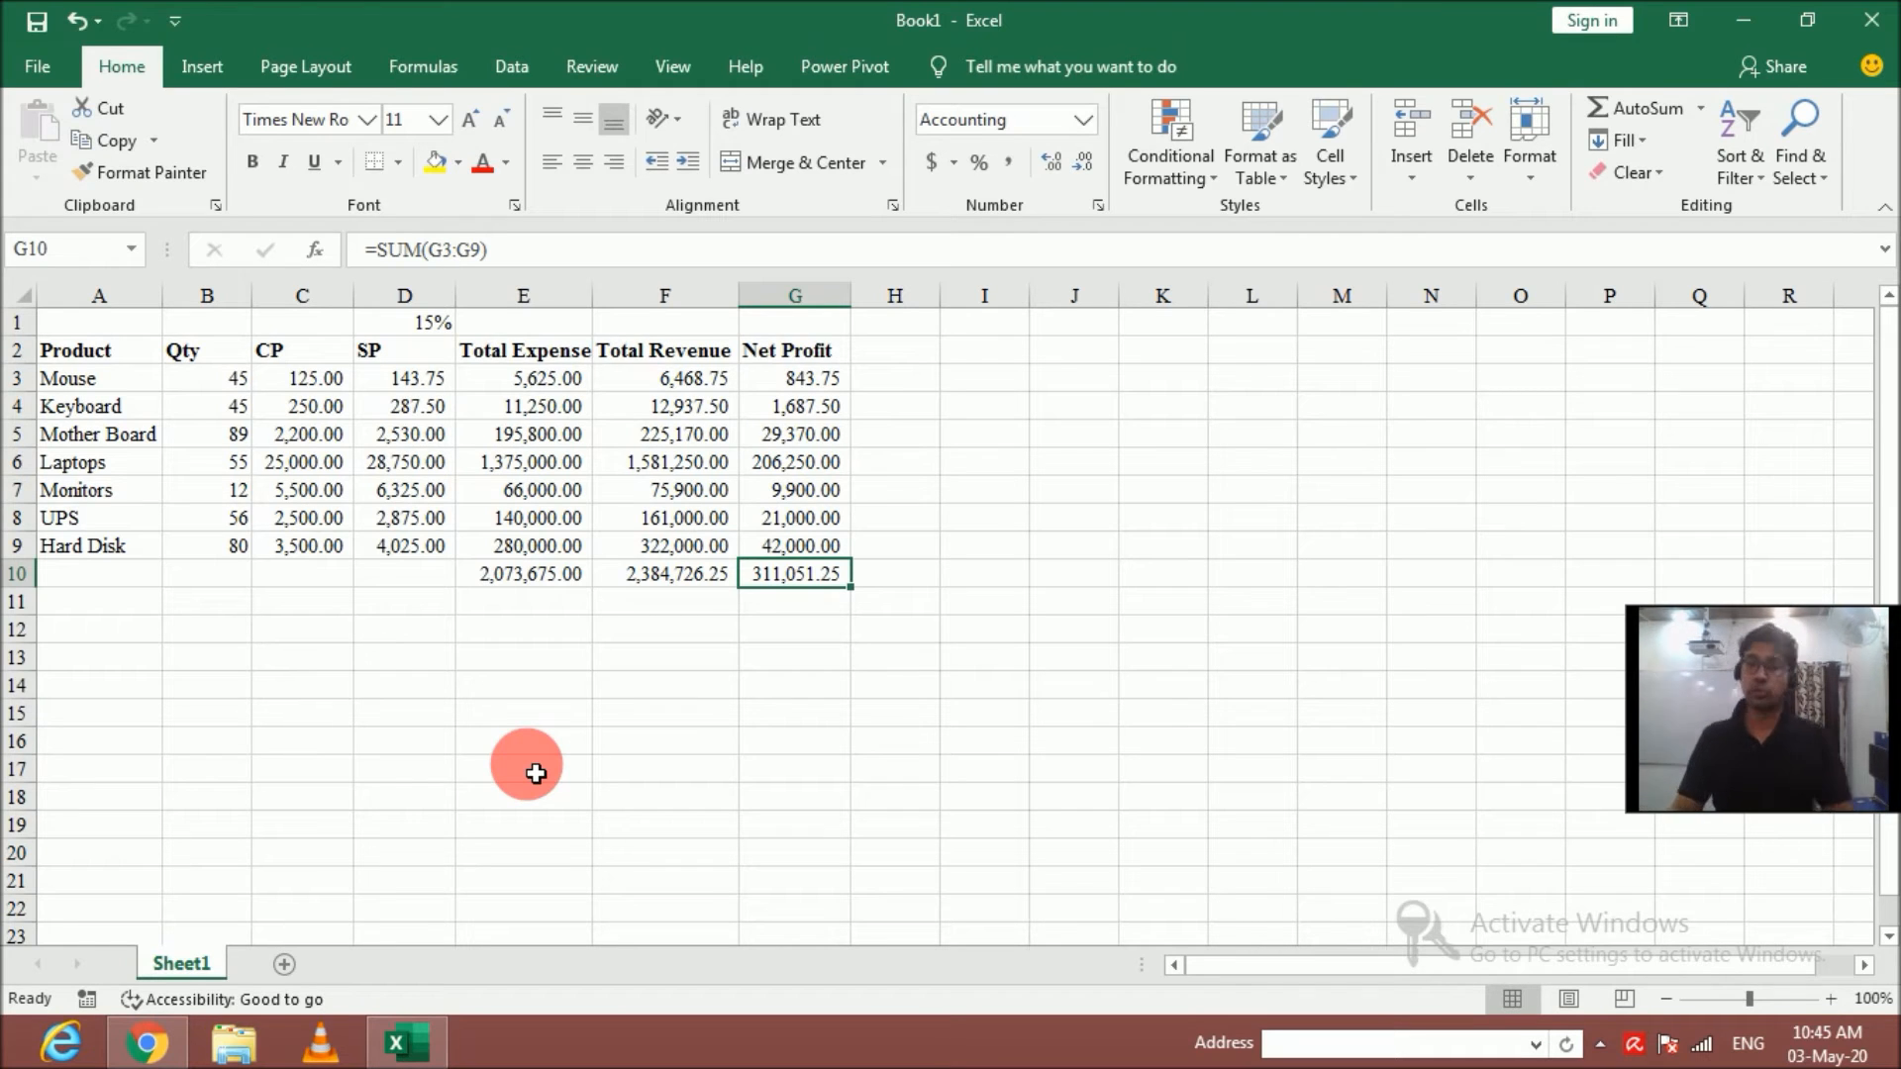
left_click(253, 161)
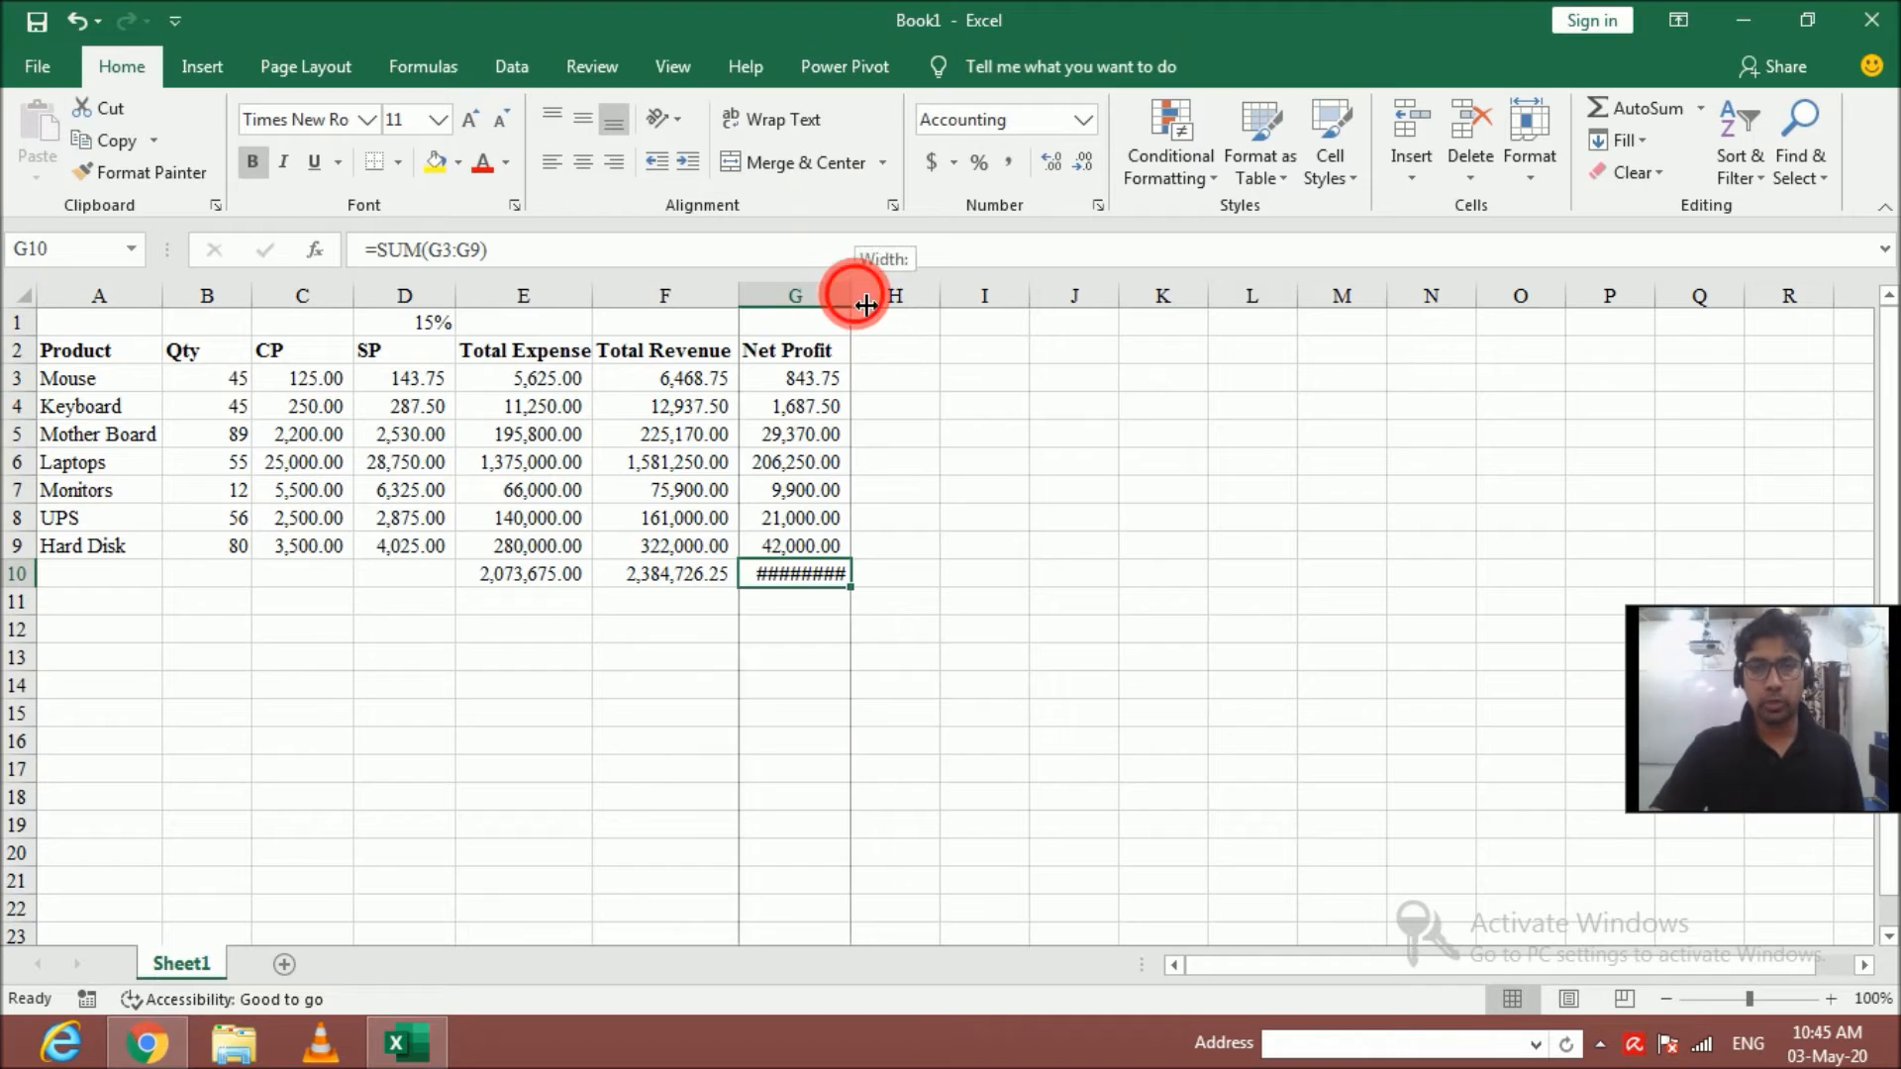
left_click_drag(850, 295, 862, 295)
left_click(810, 574)
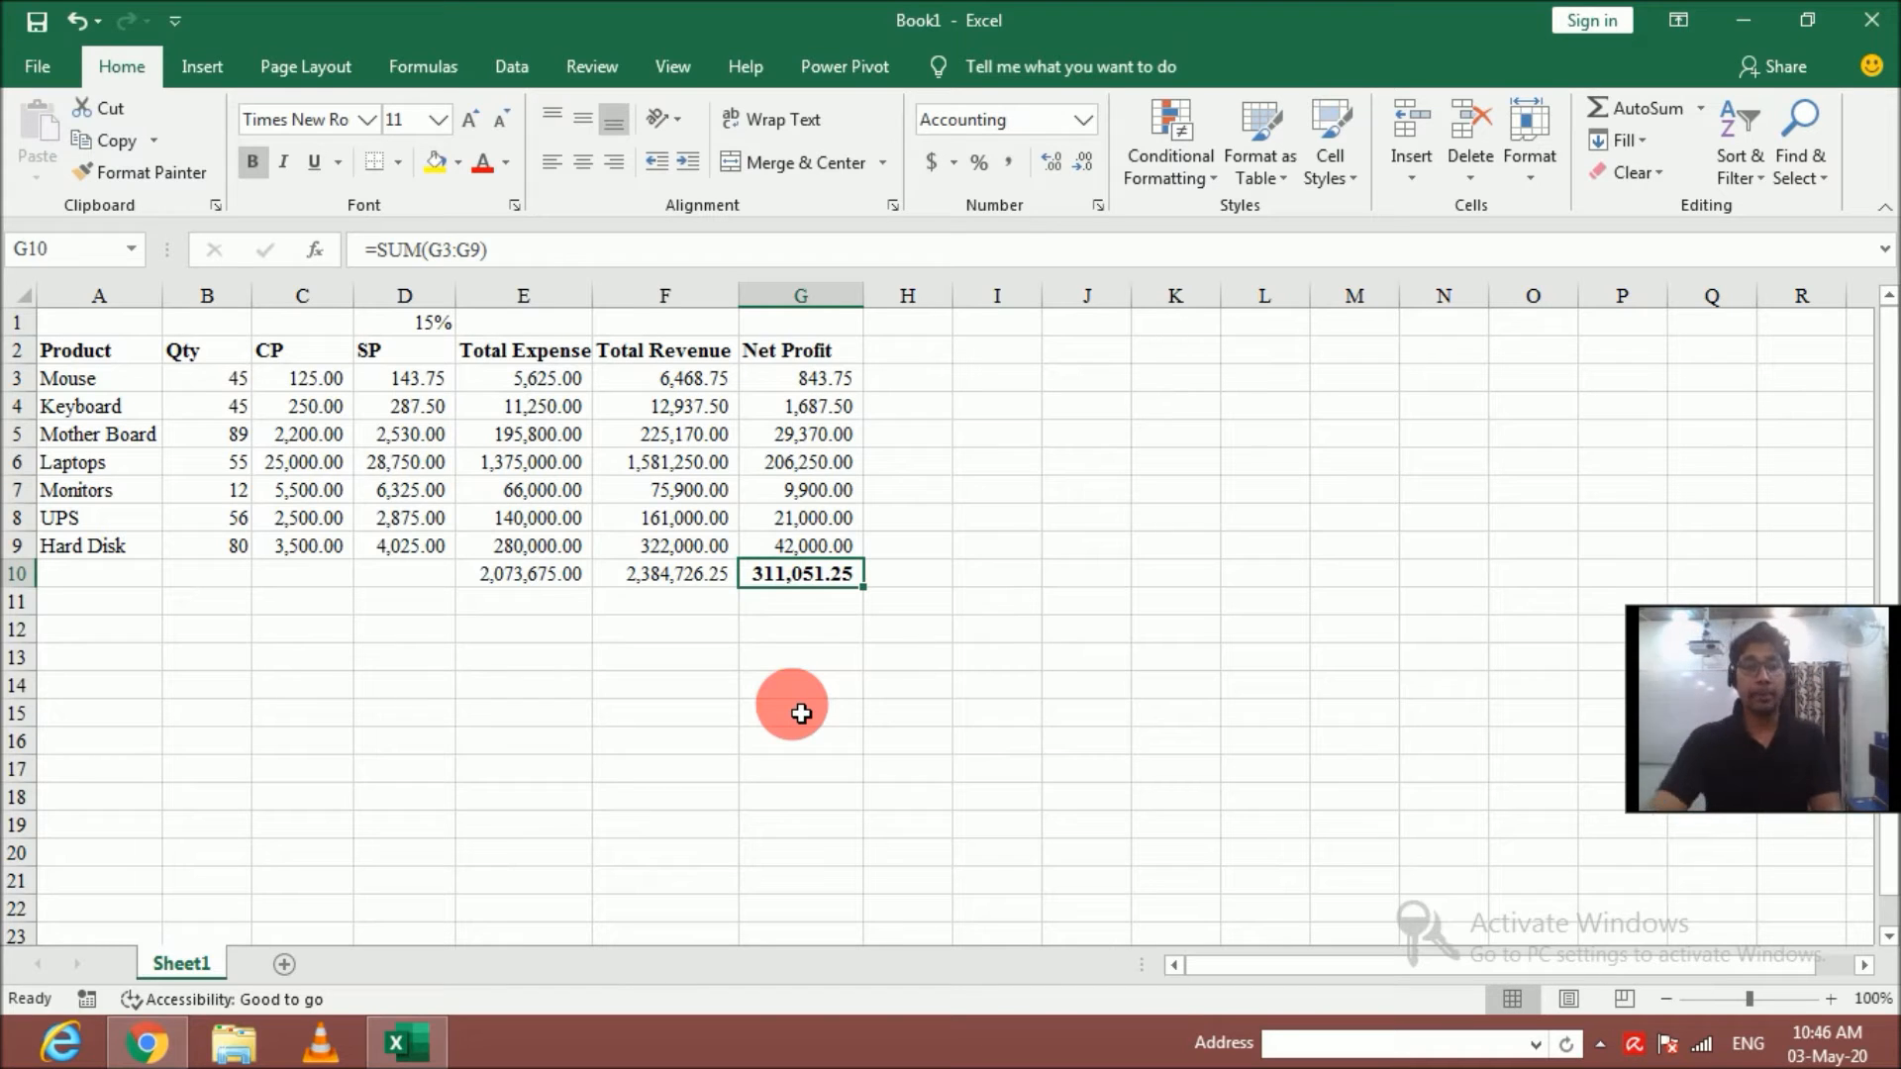
left_click_drag(221, 377, 221, 541)
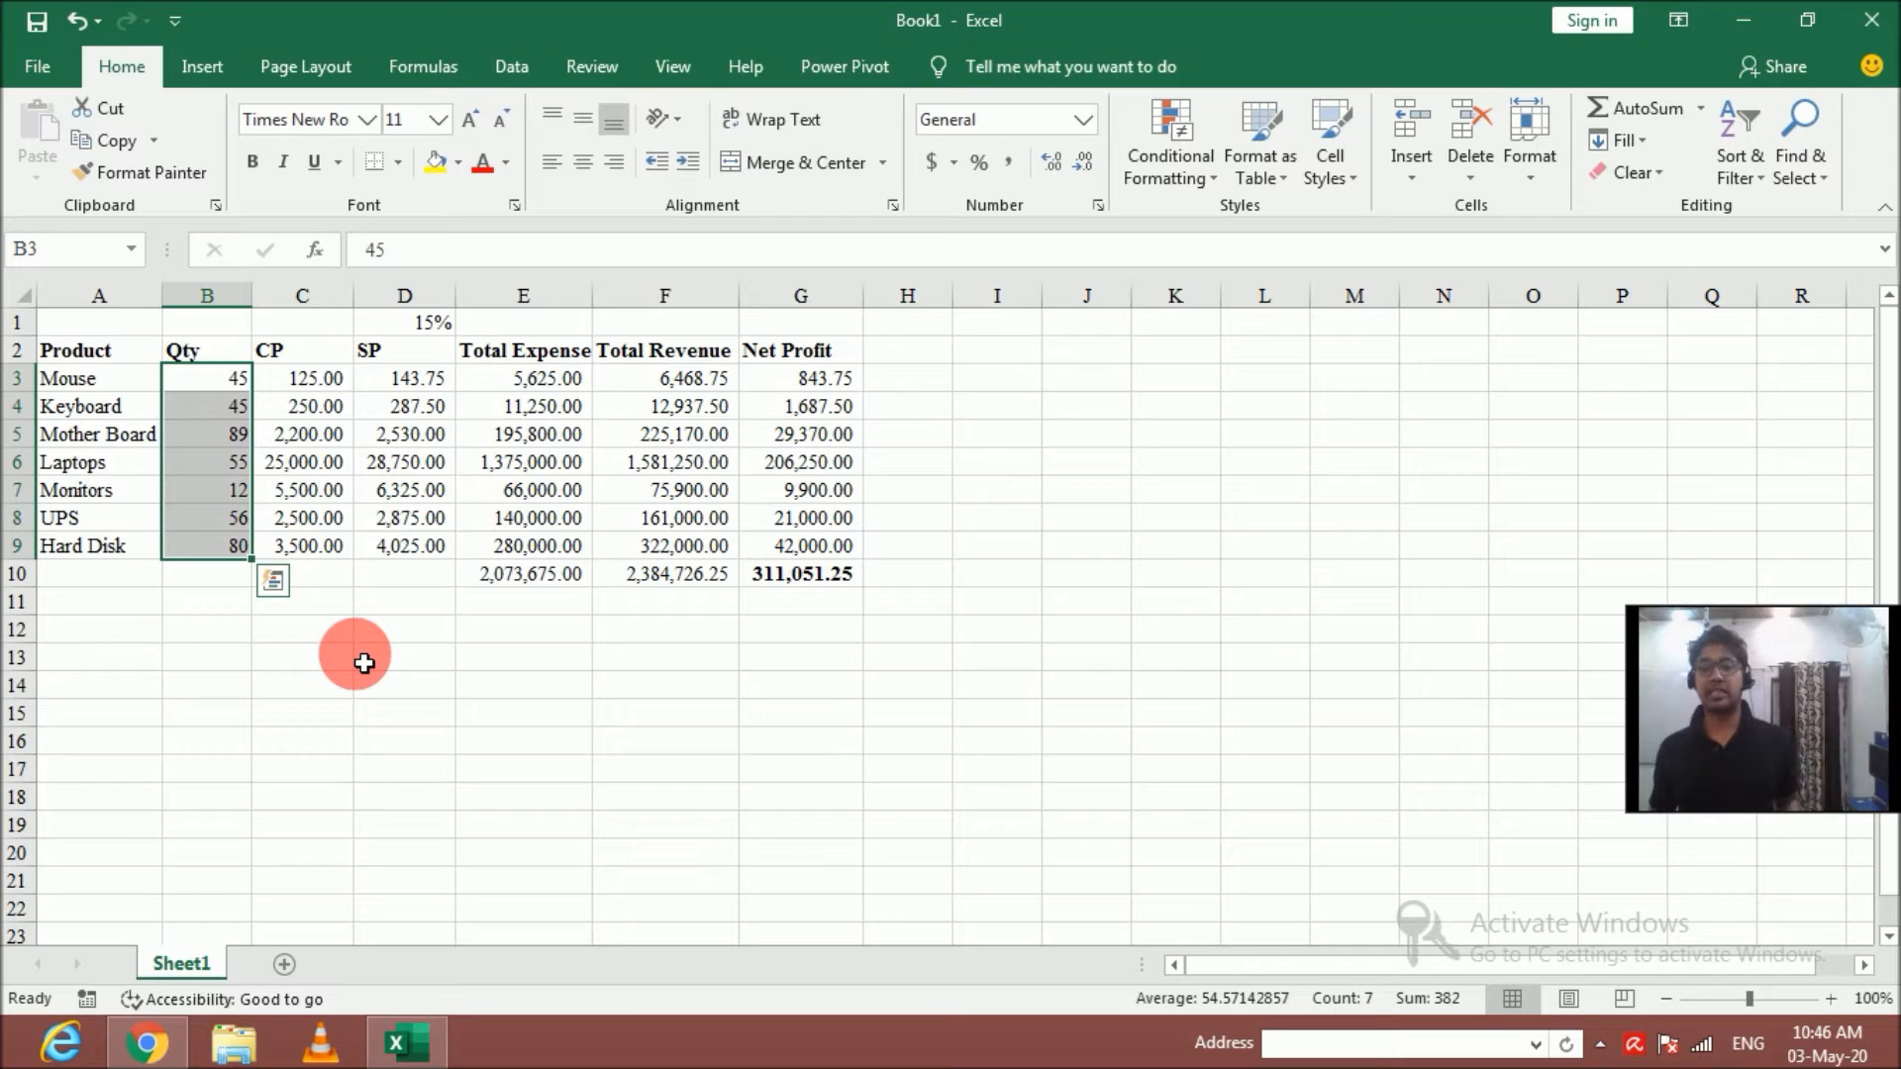
left_click(797, 574)
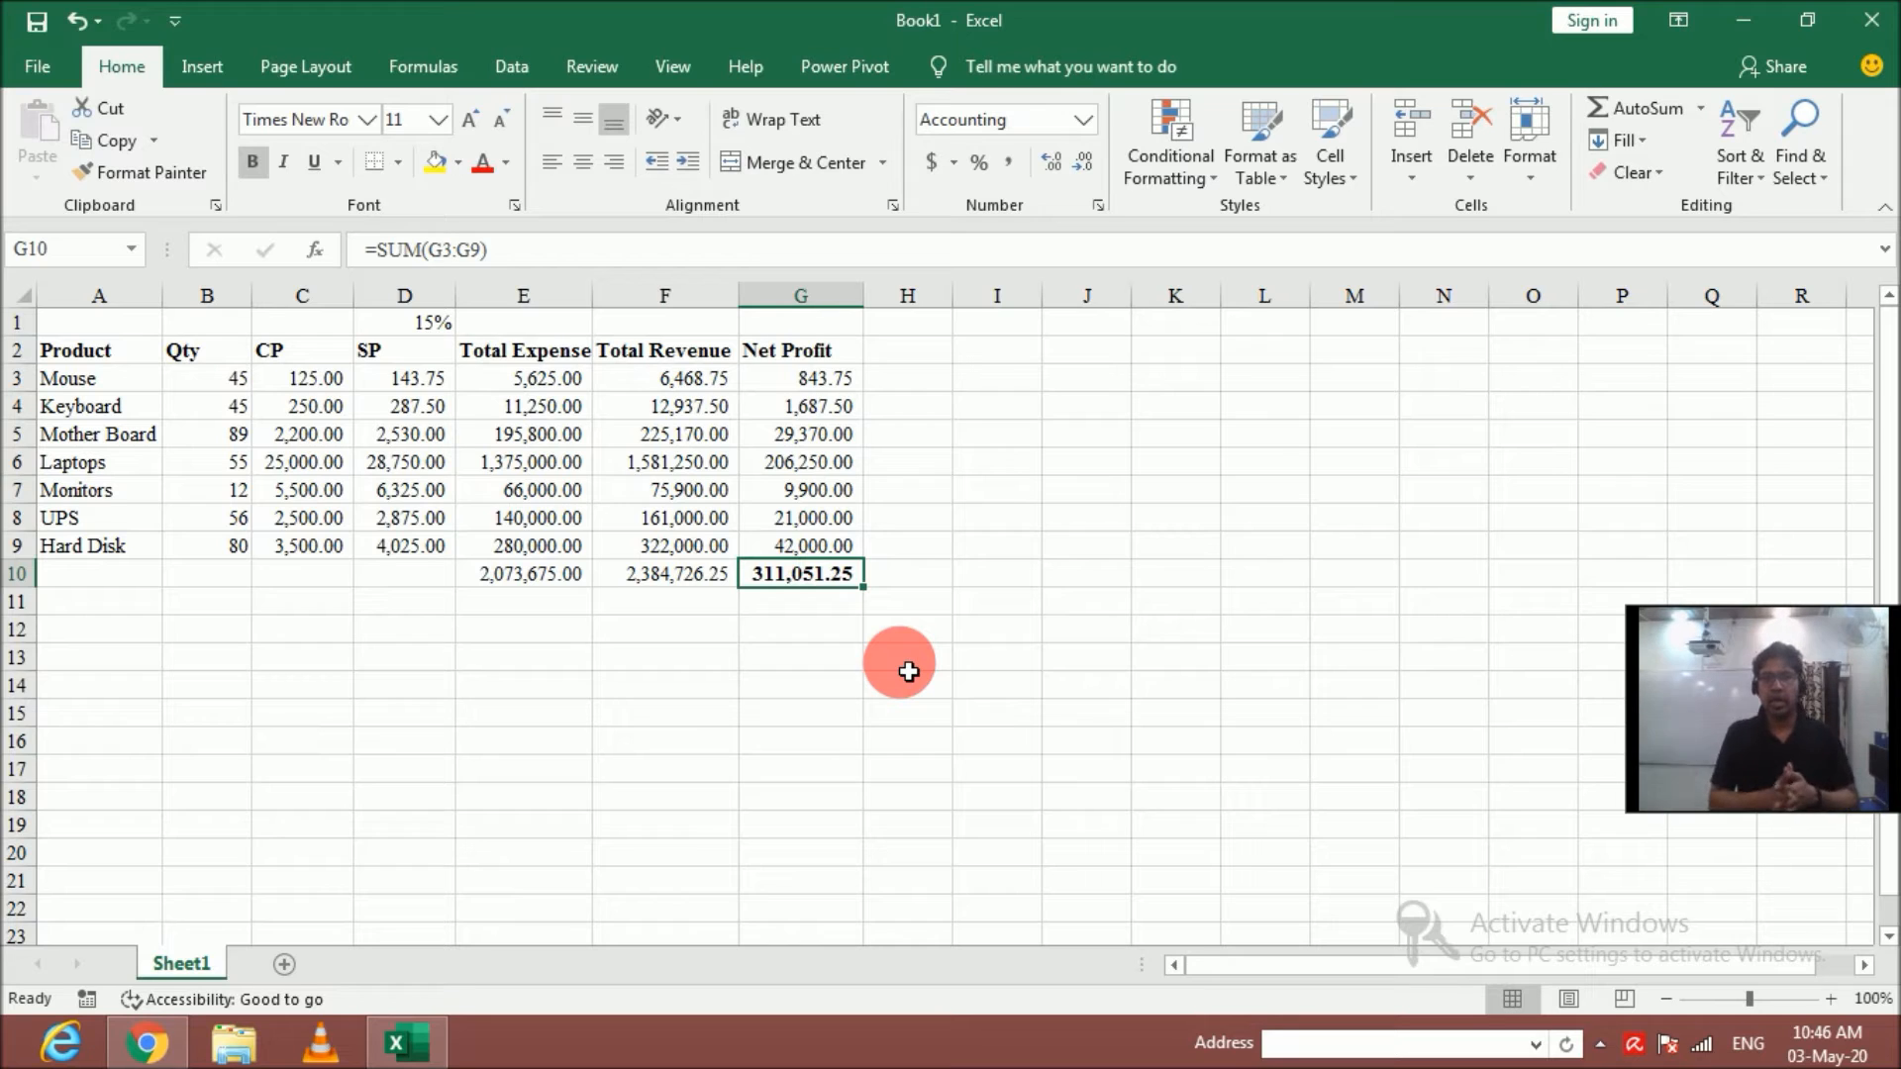
left_click(300, 351)
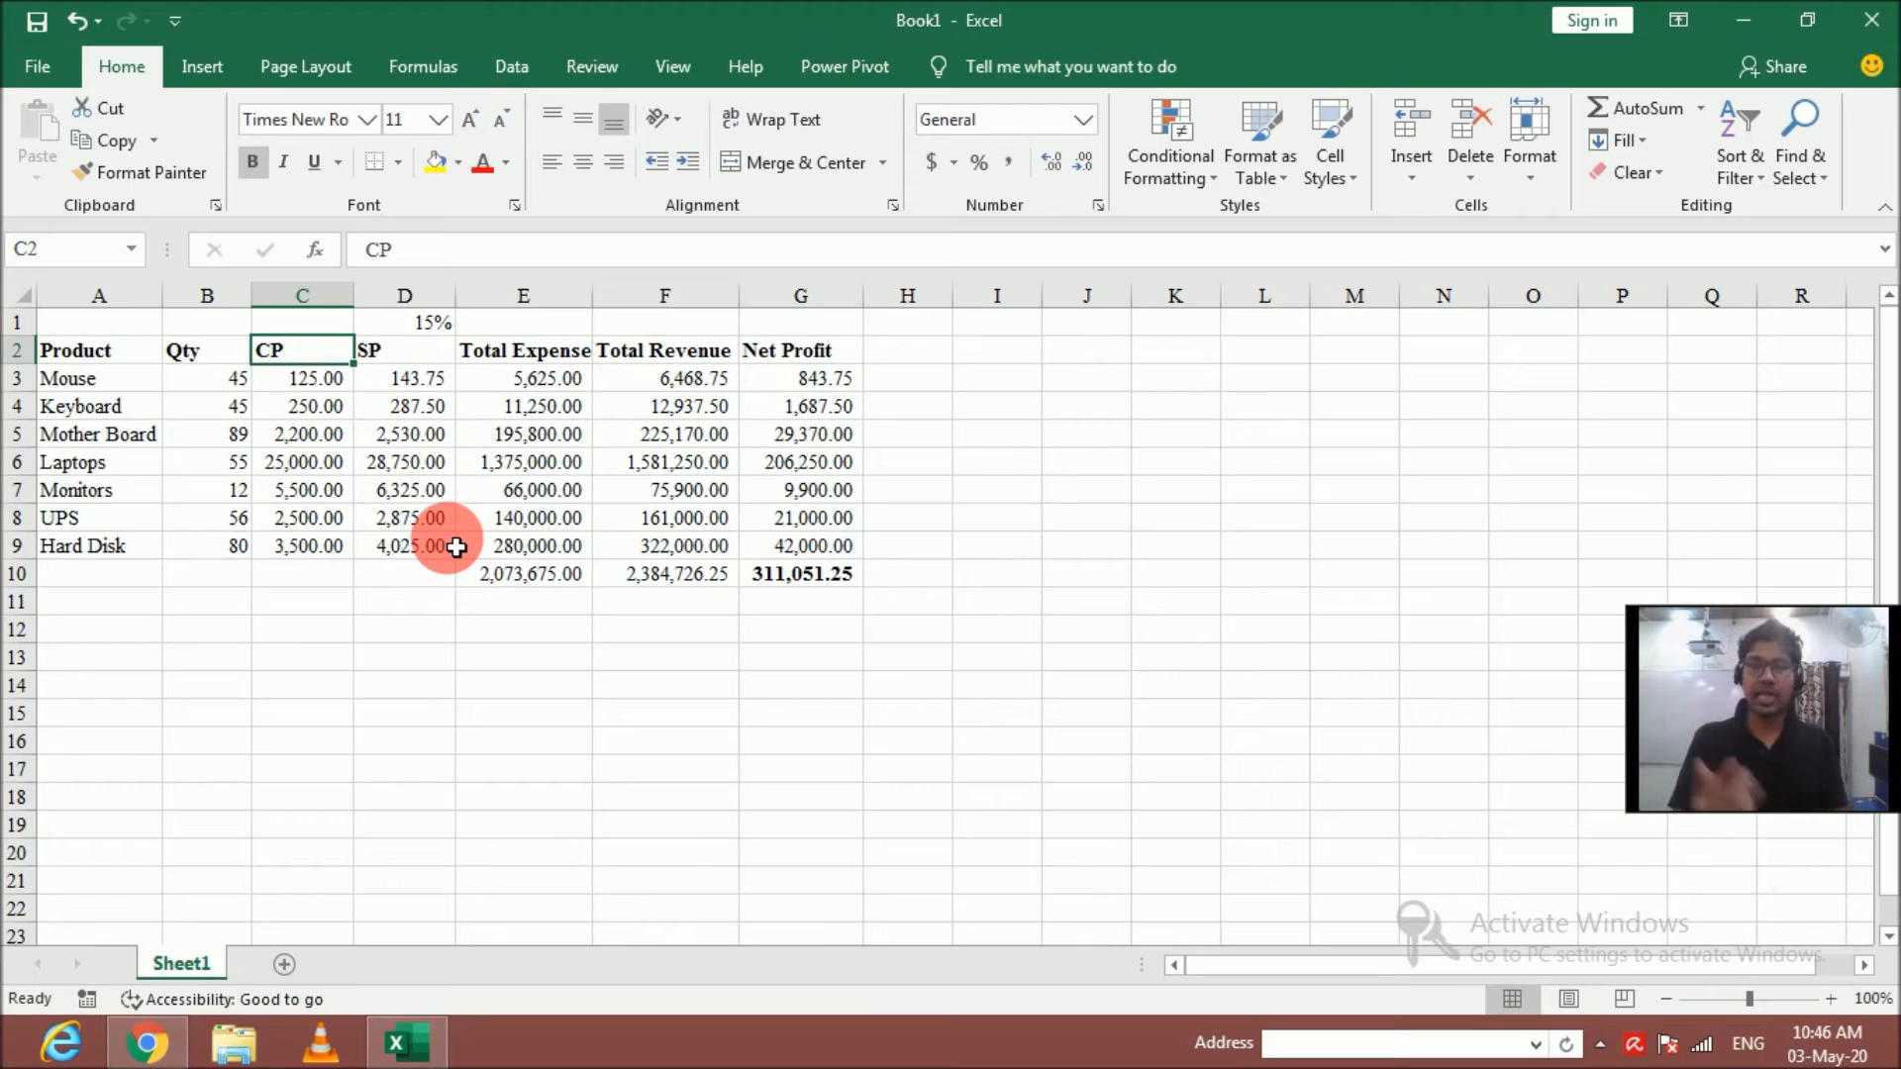
key("Right")
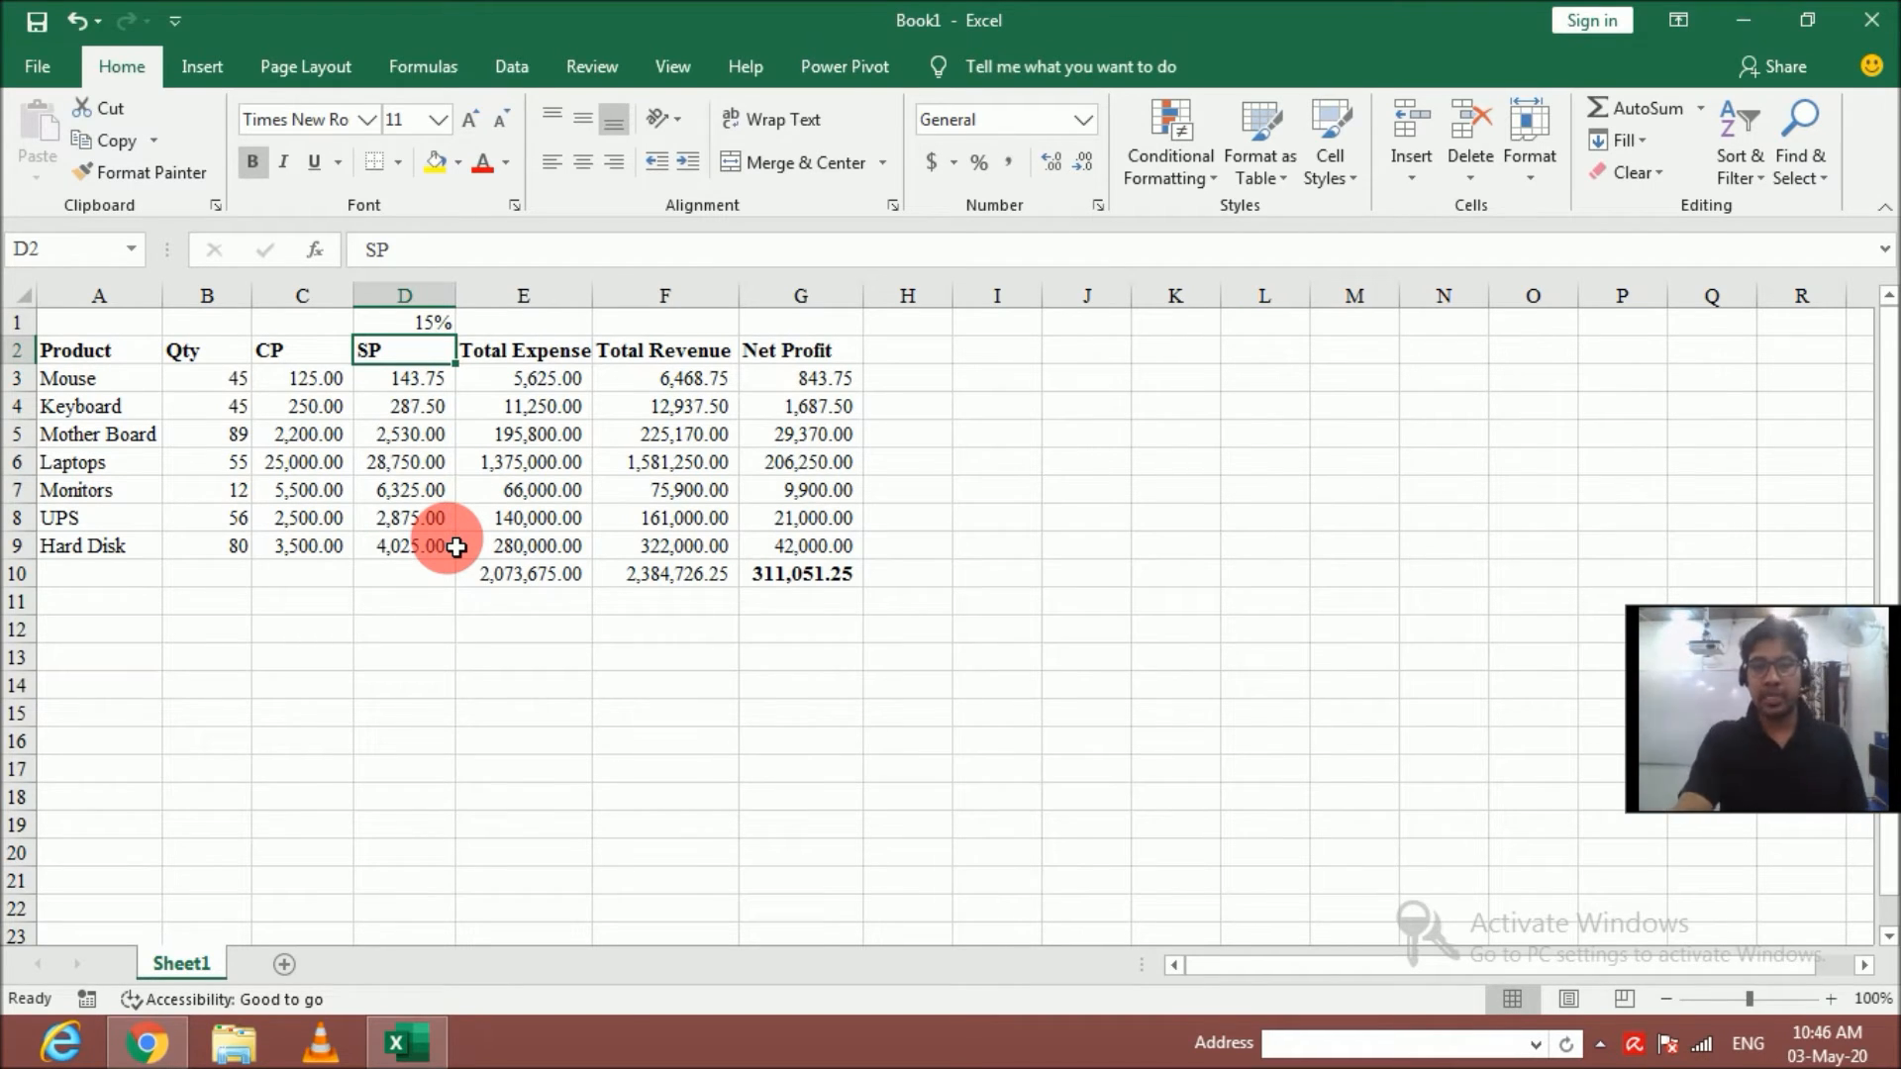
key("Left")
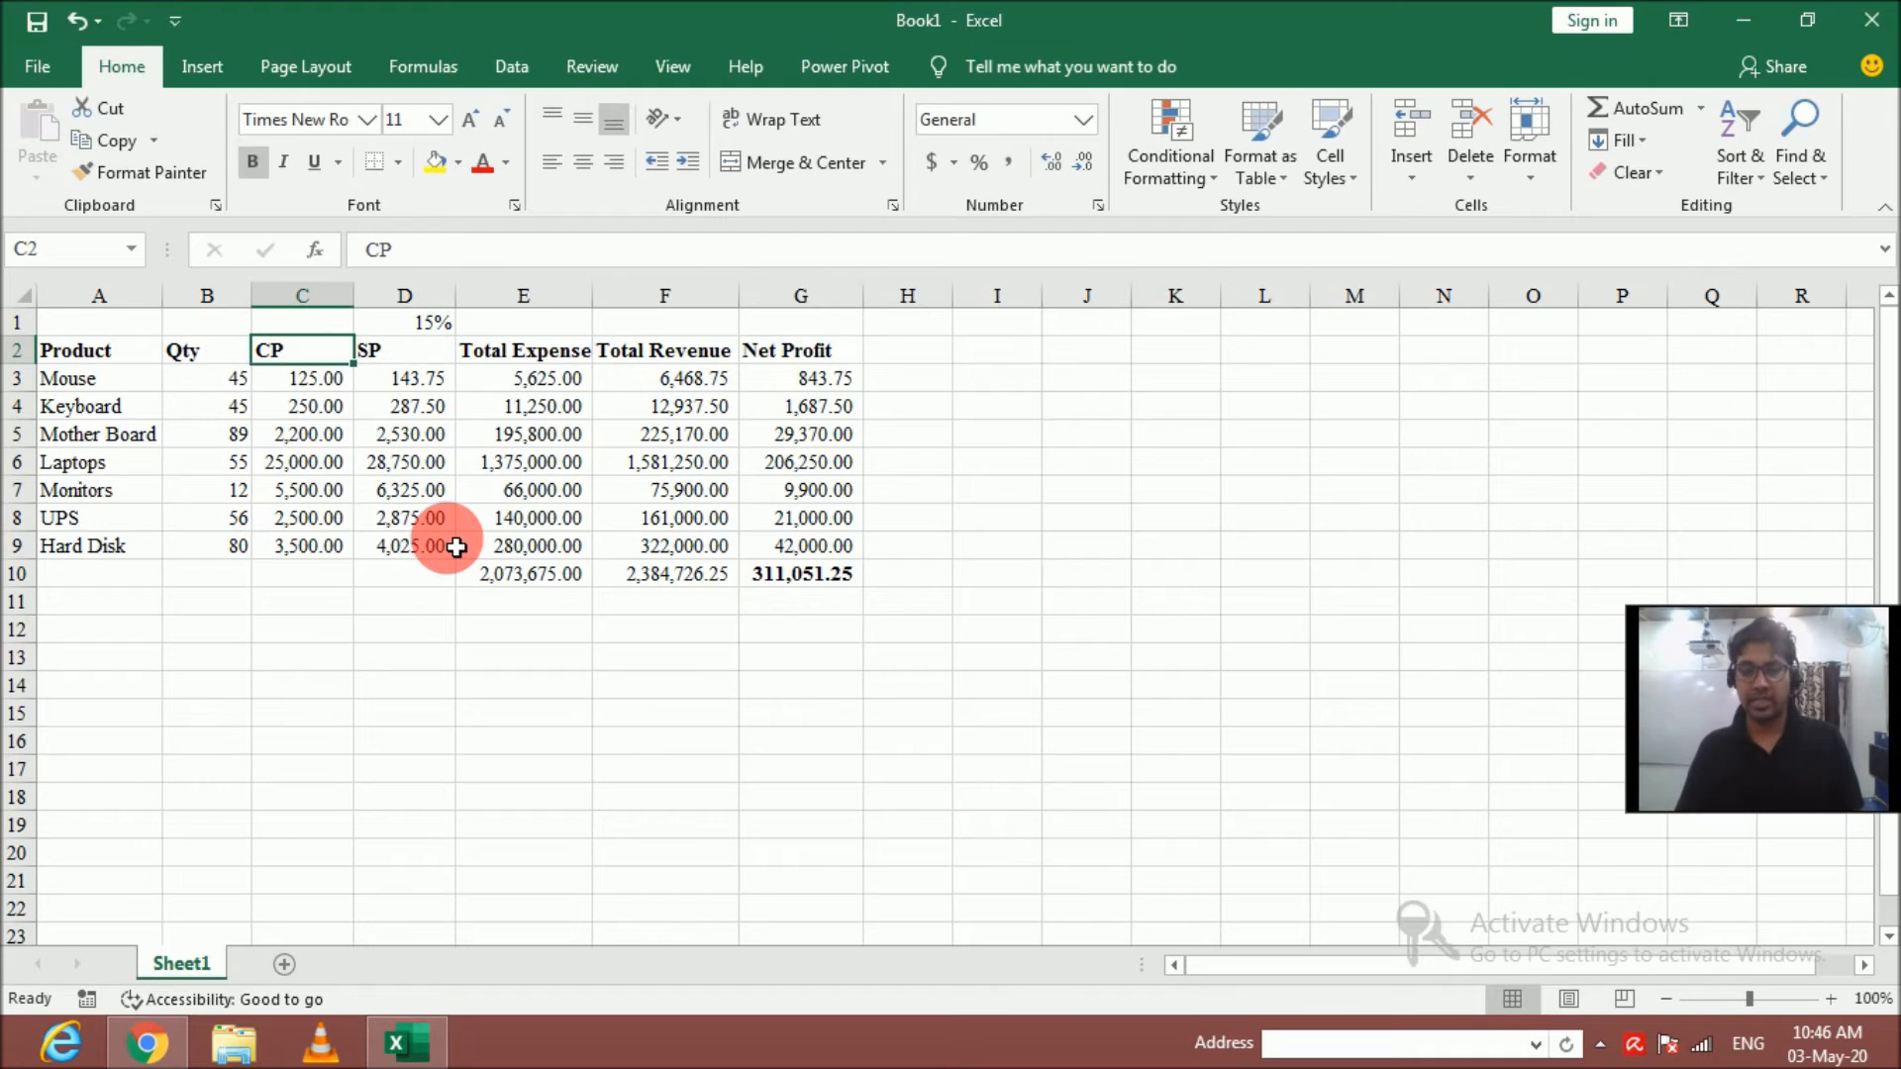
key("Left")
key("Down")
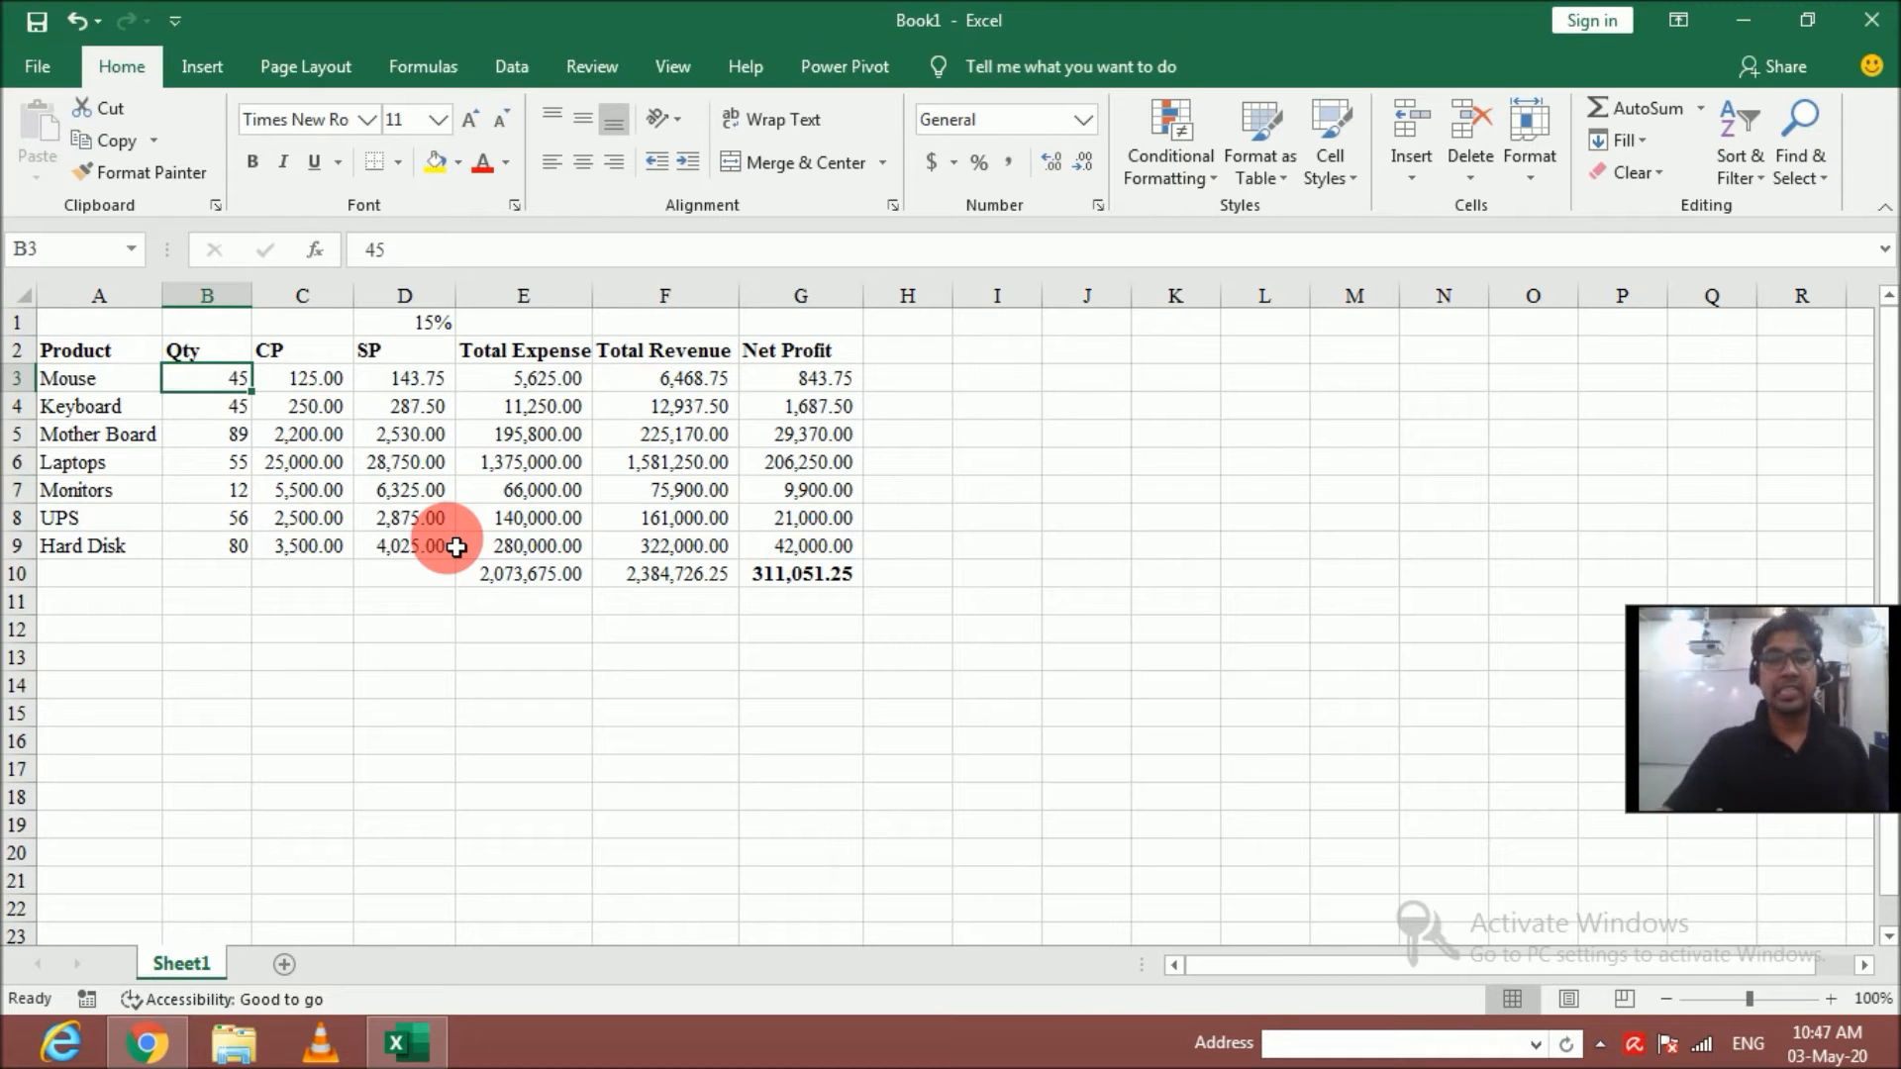
Apply all borders to the product table in A2 to G10
left_click_drag(199, 382, 216, 550)
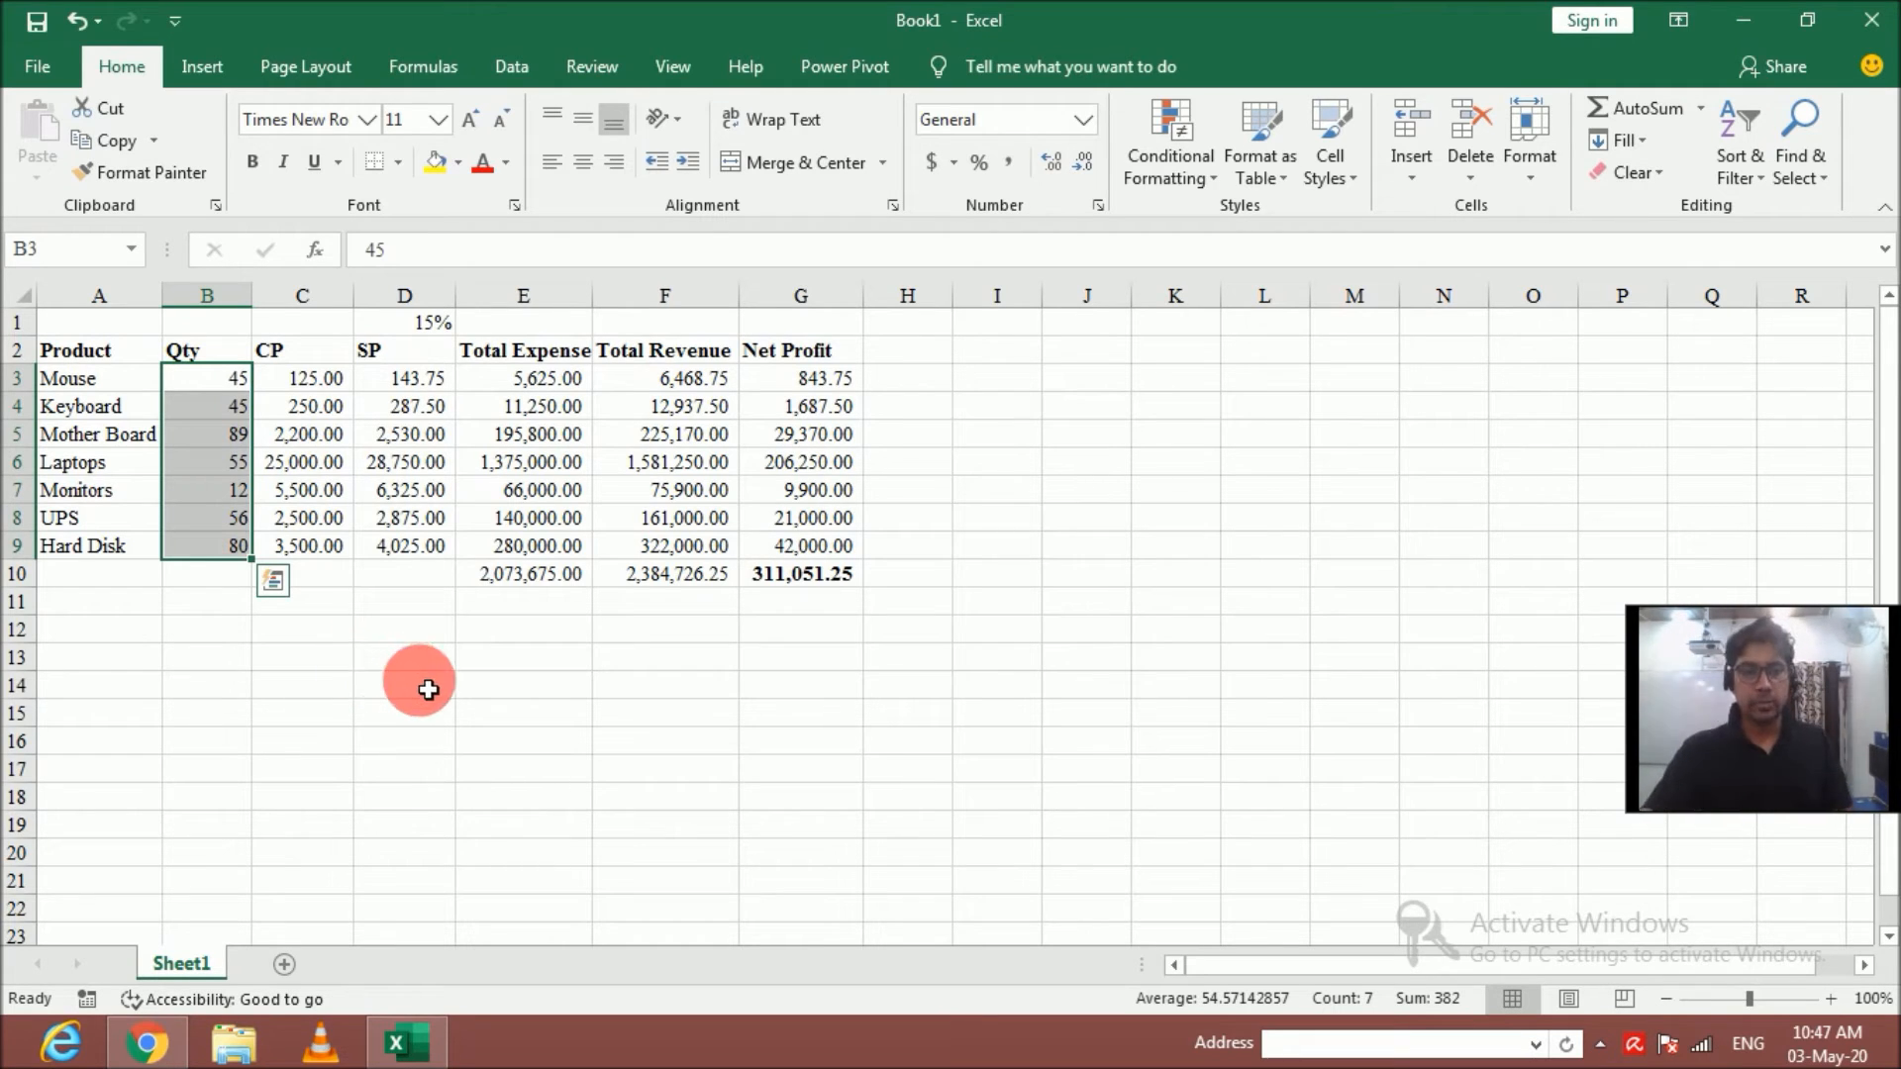
left_click(61, 350)
left_click_drag(196, 366, 758, 576)
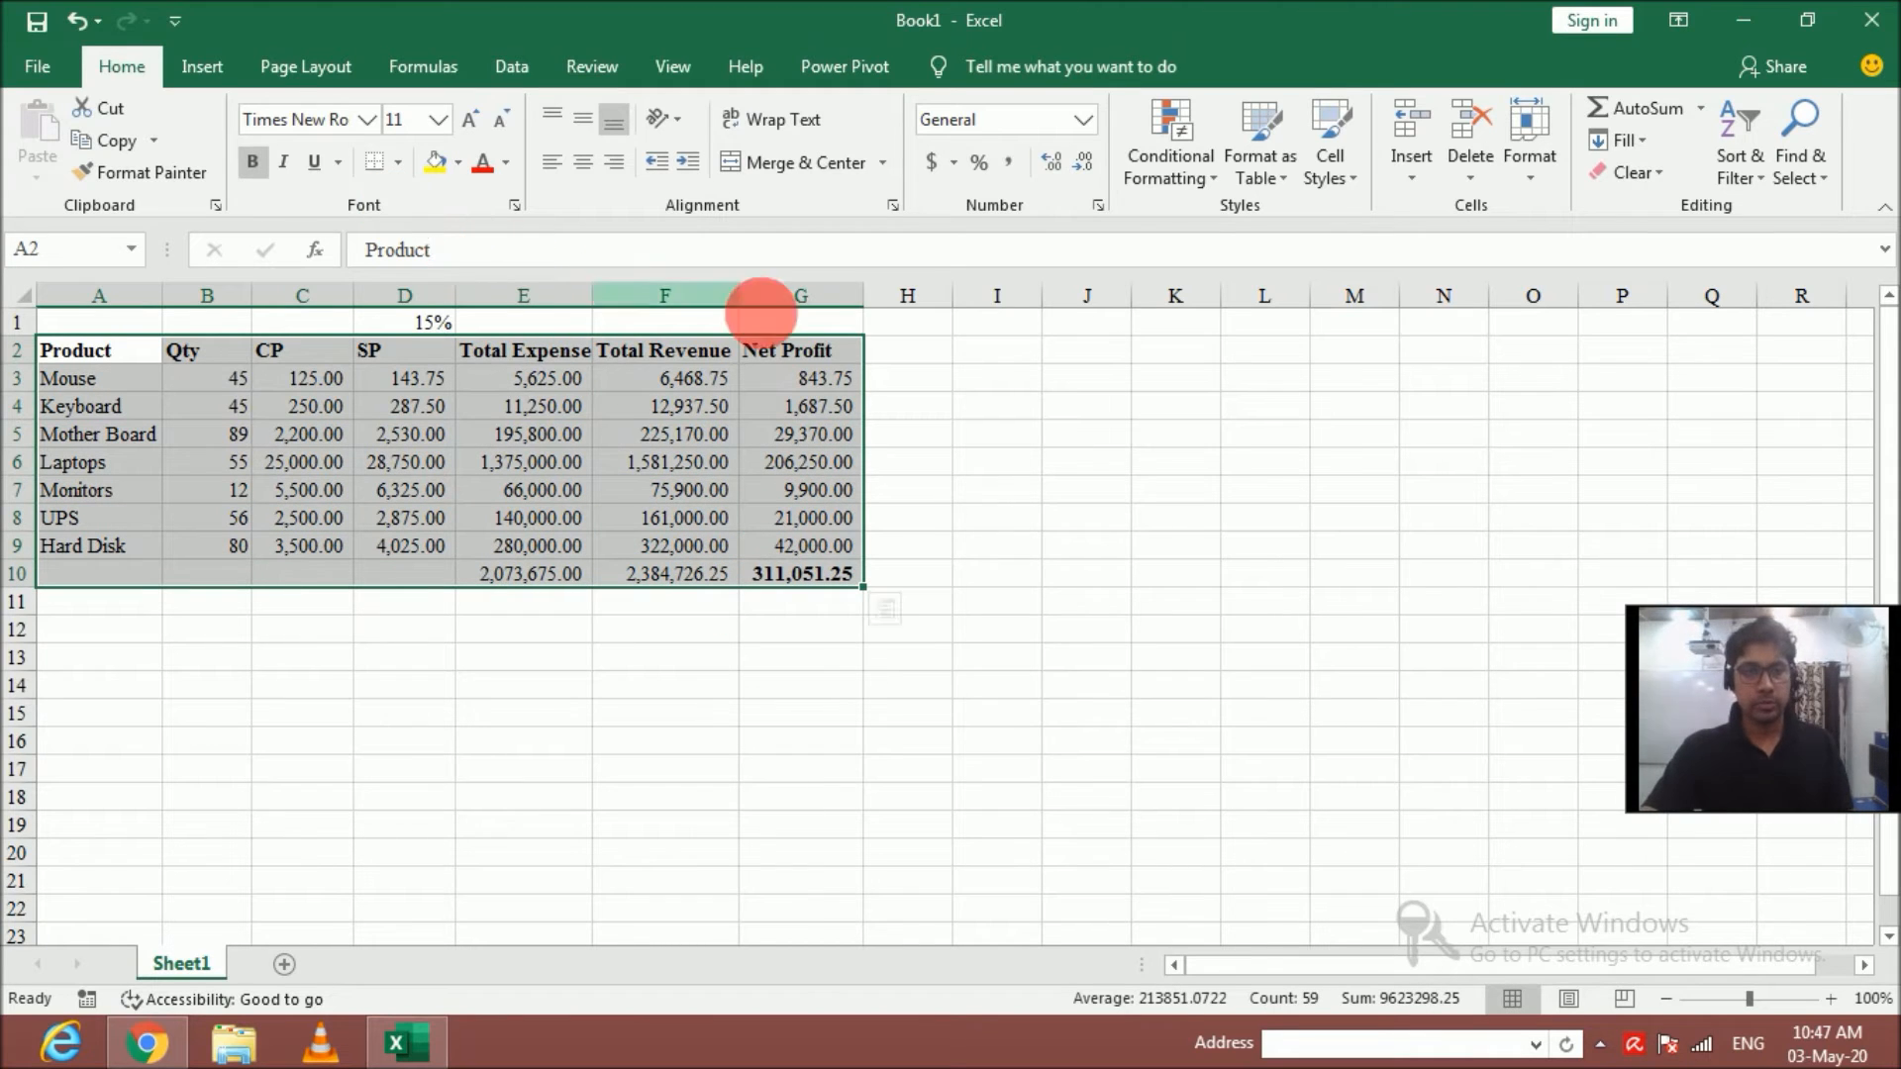
key("alt+h")
key("b")
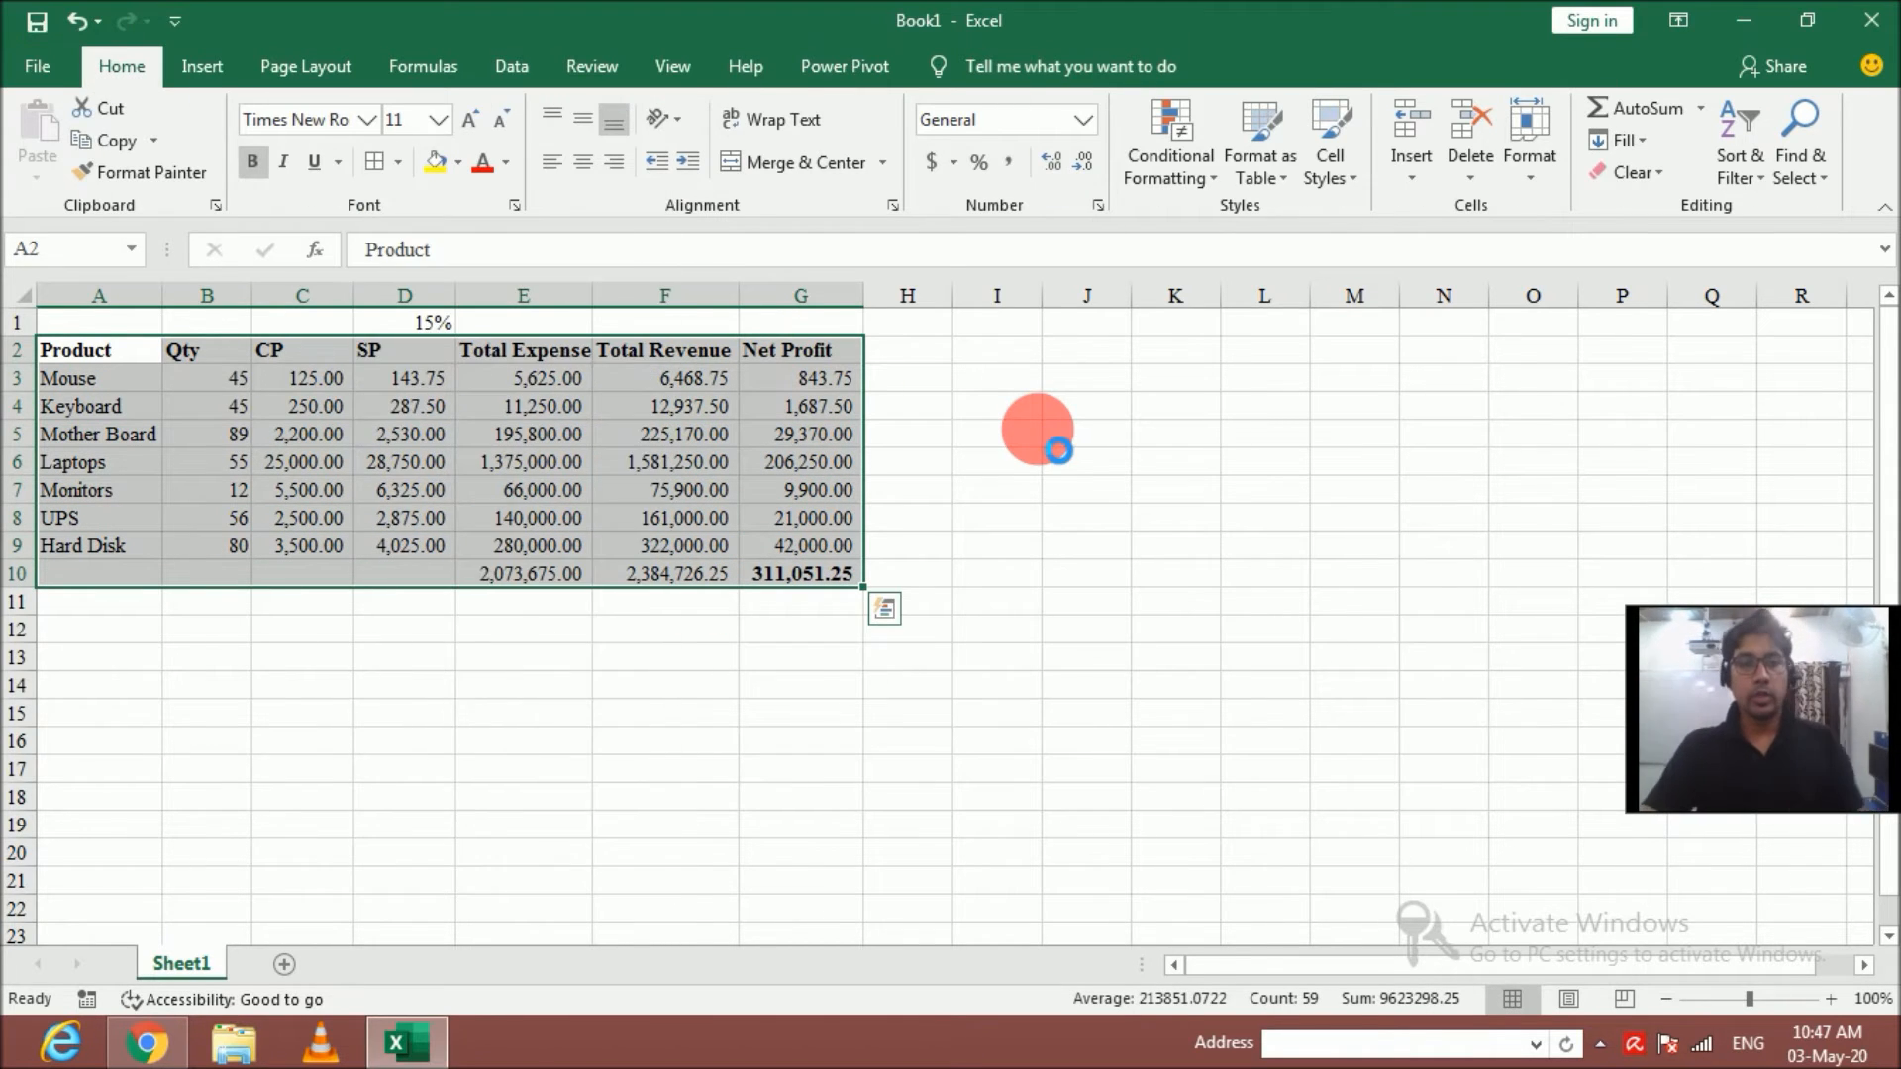
key("a")
left_click(980, 442)
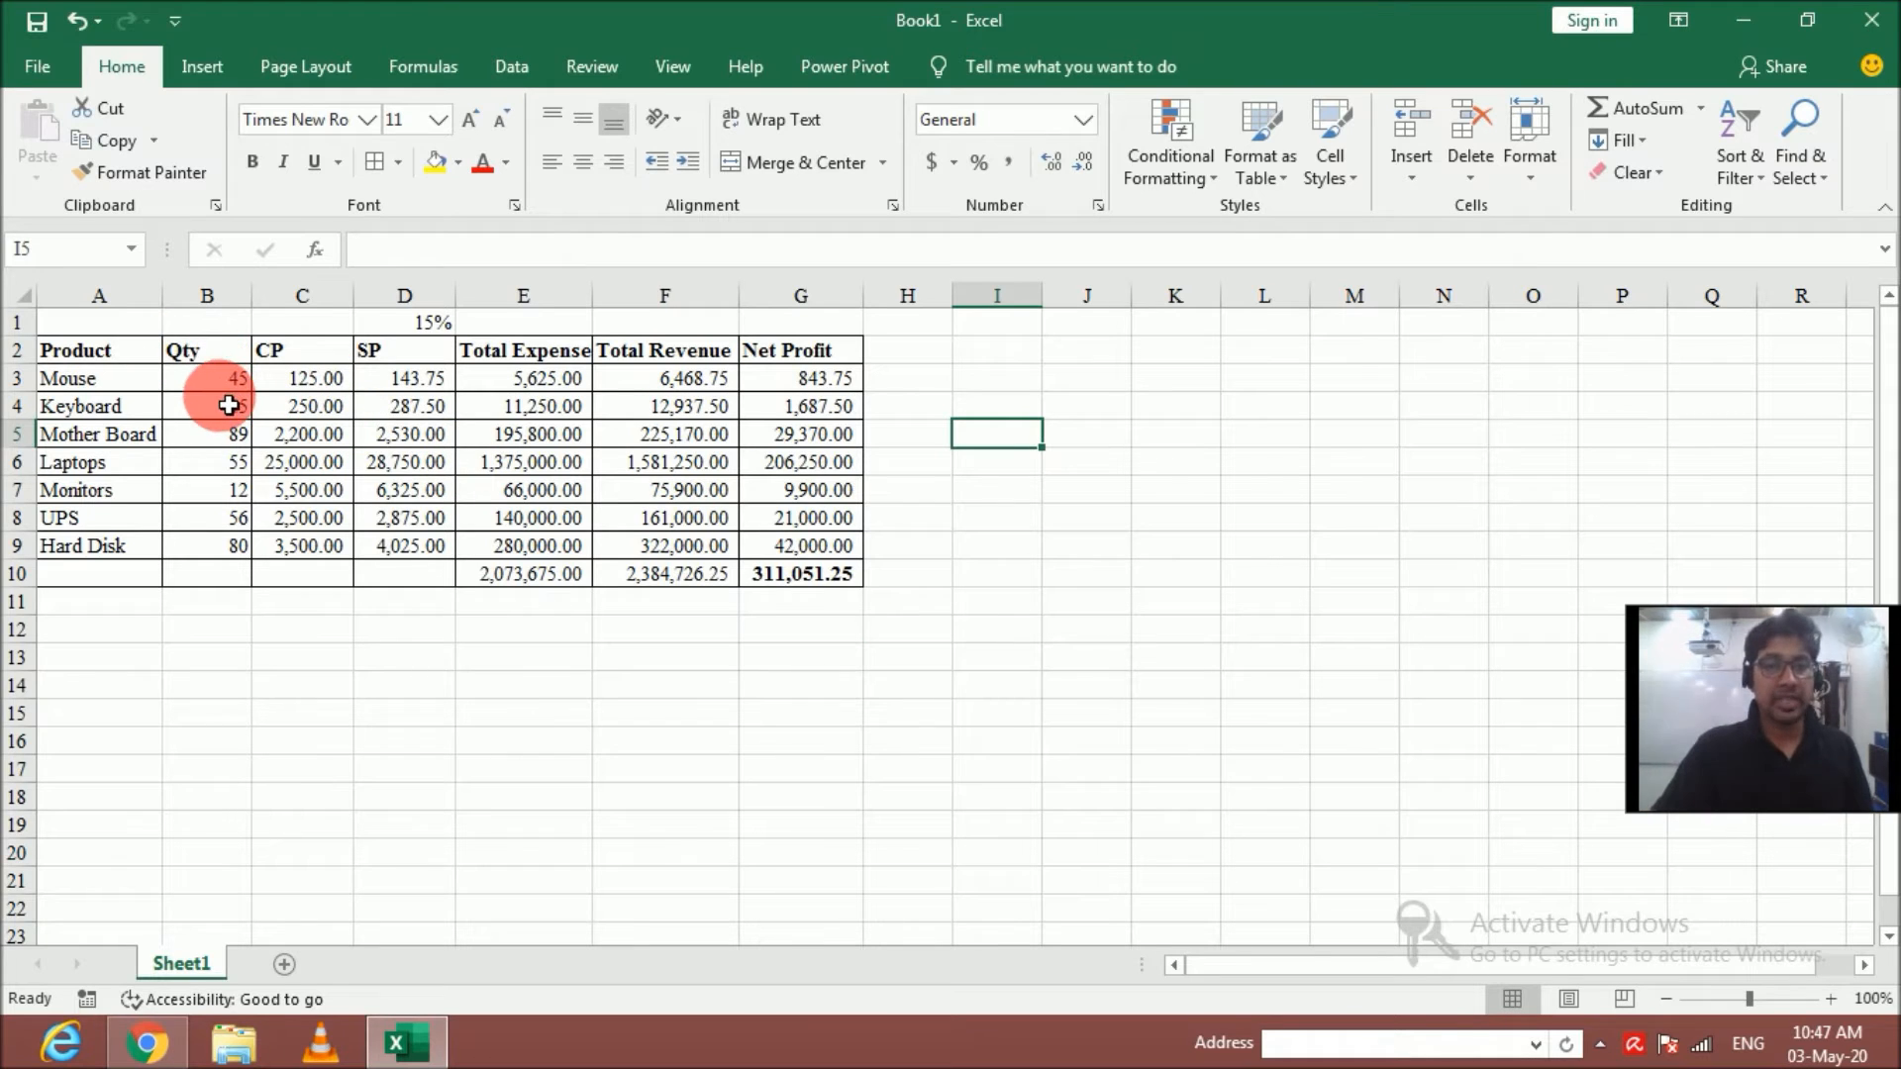
Add a what-if scenario with the quantity cells B3:B9 as changing cells and a person's first name as its scenario name
left_click_drag(198, 380, 221, 552)
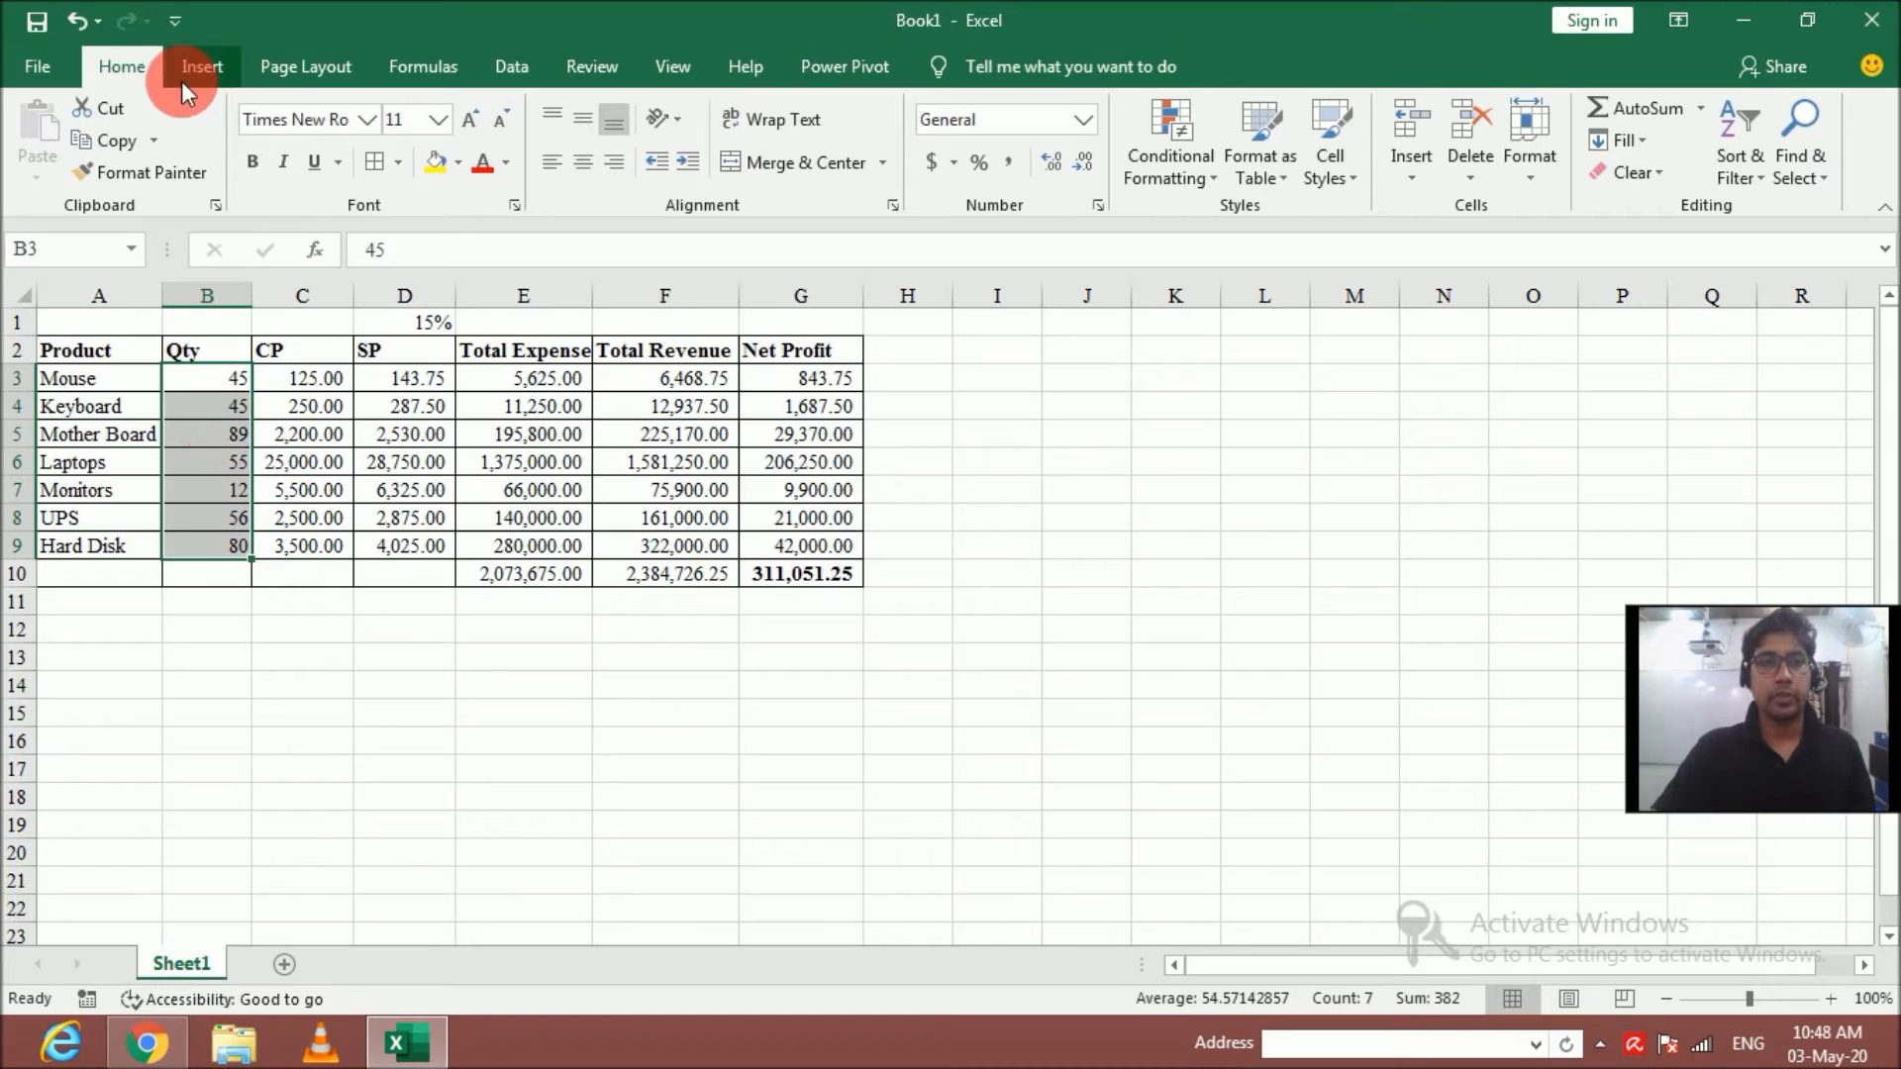
left_click(512, 66)
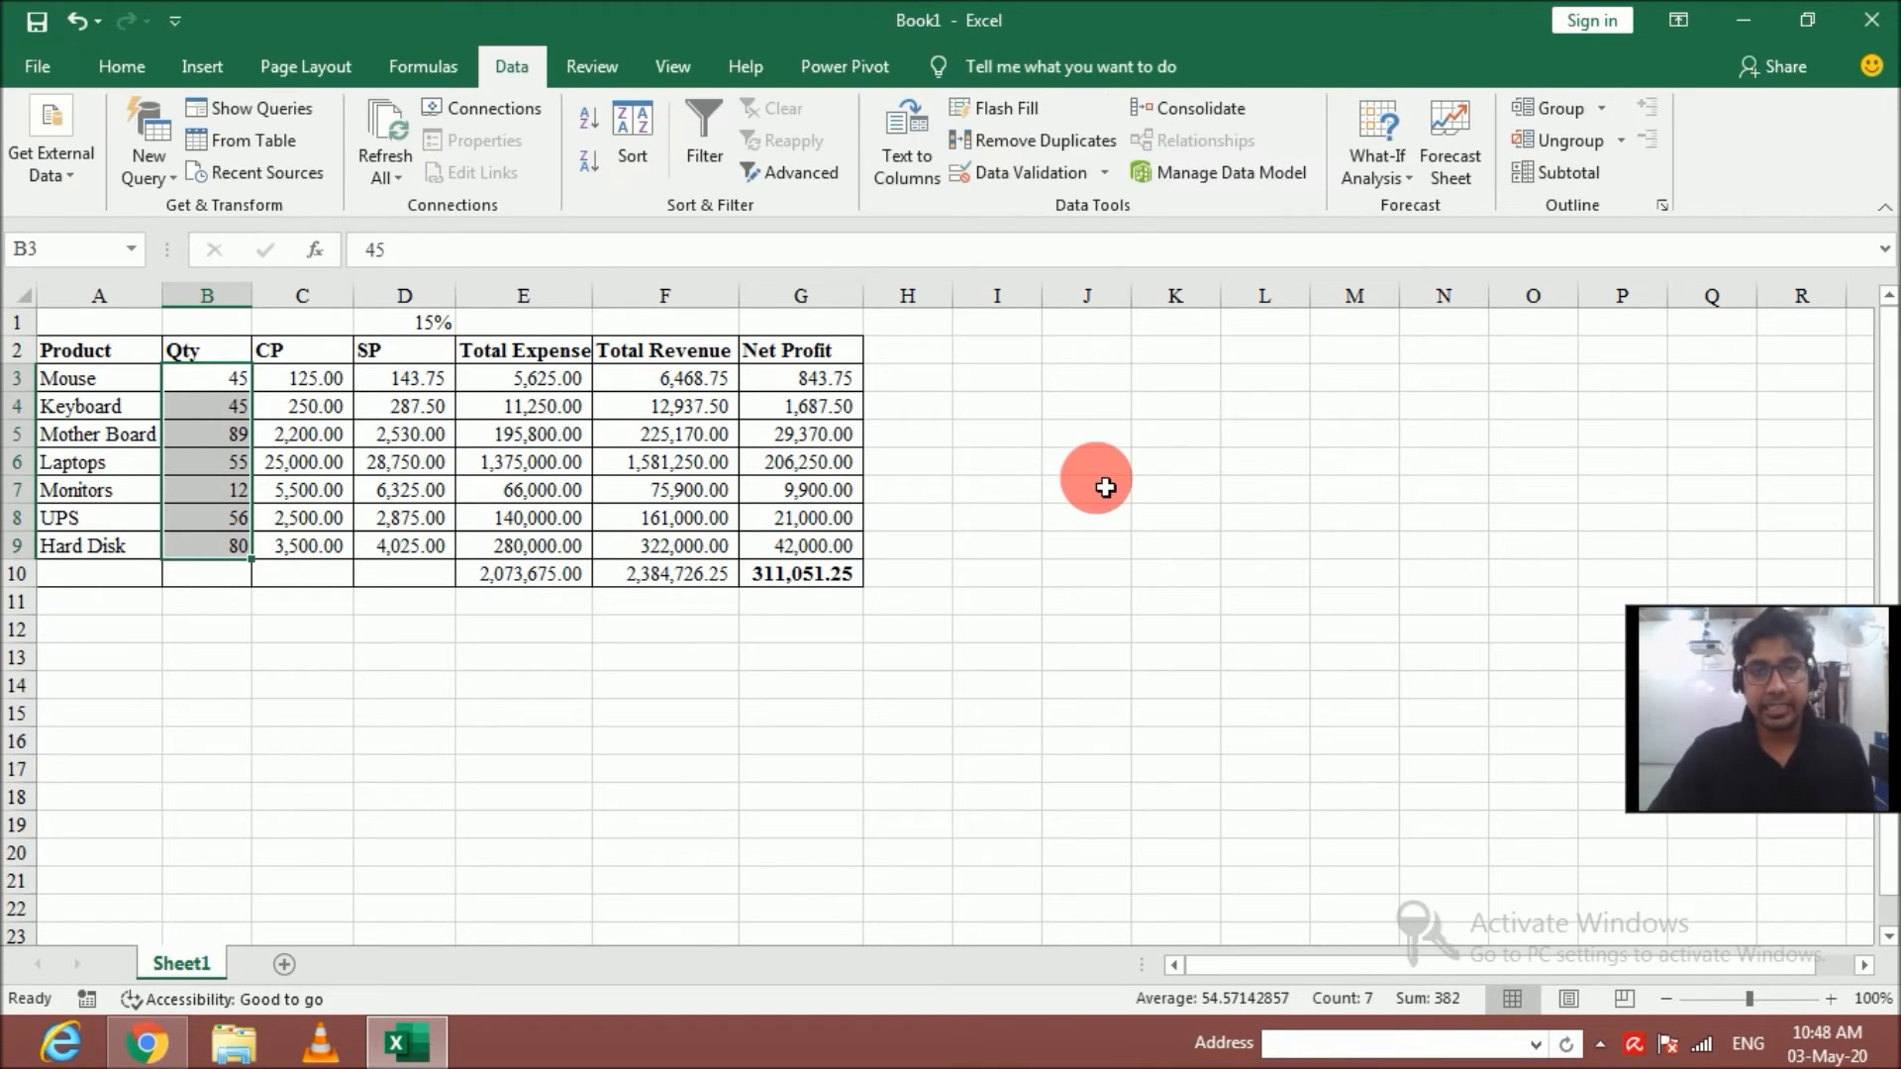
left_click(1392, 180)
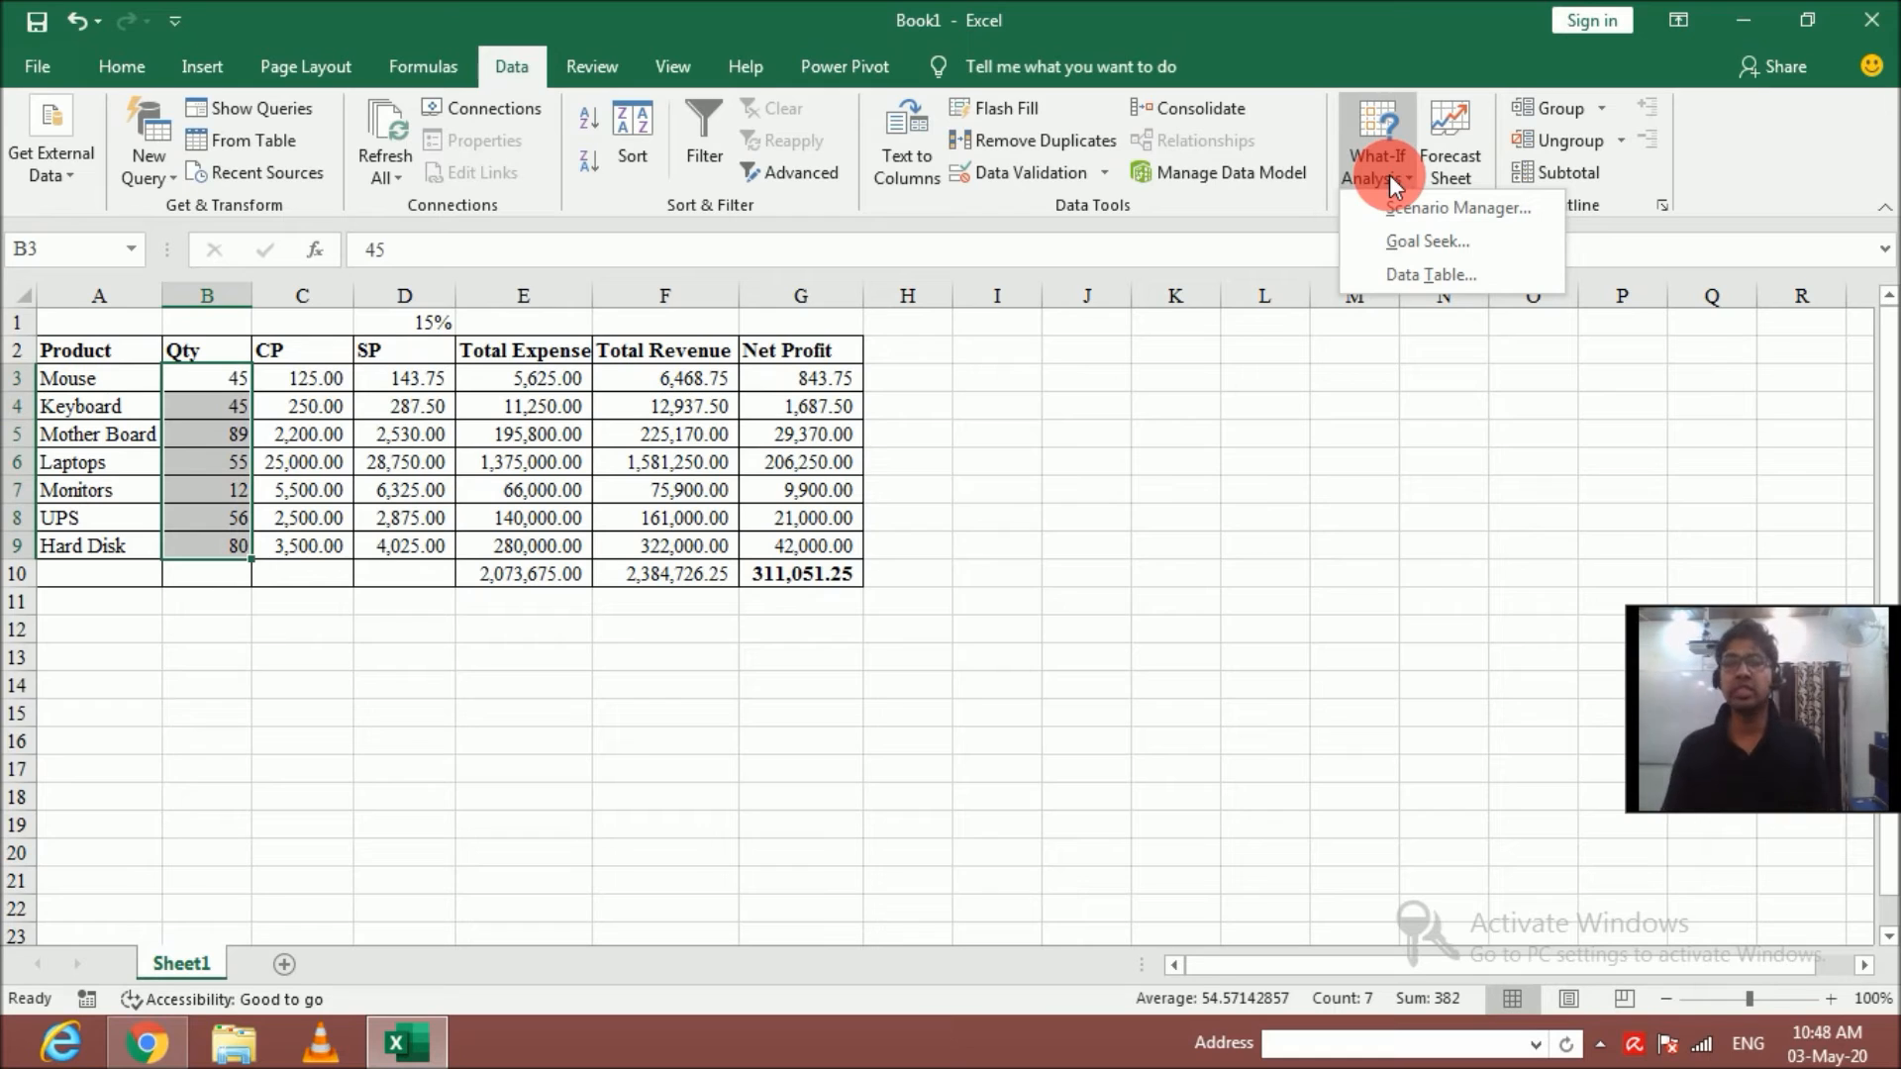
left_click(1390, 212)
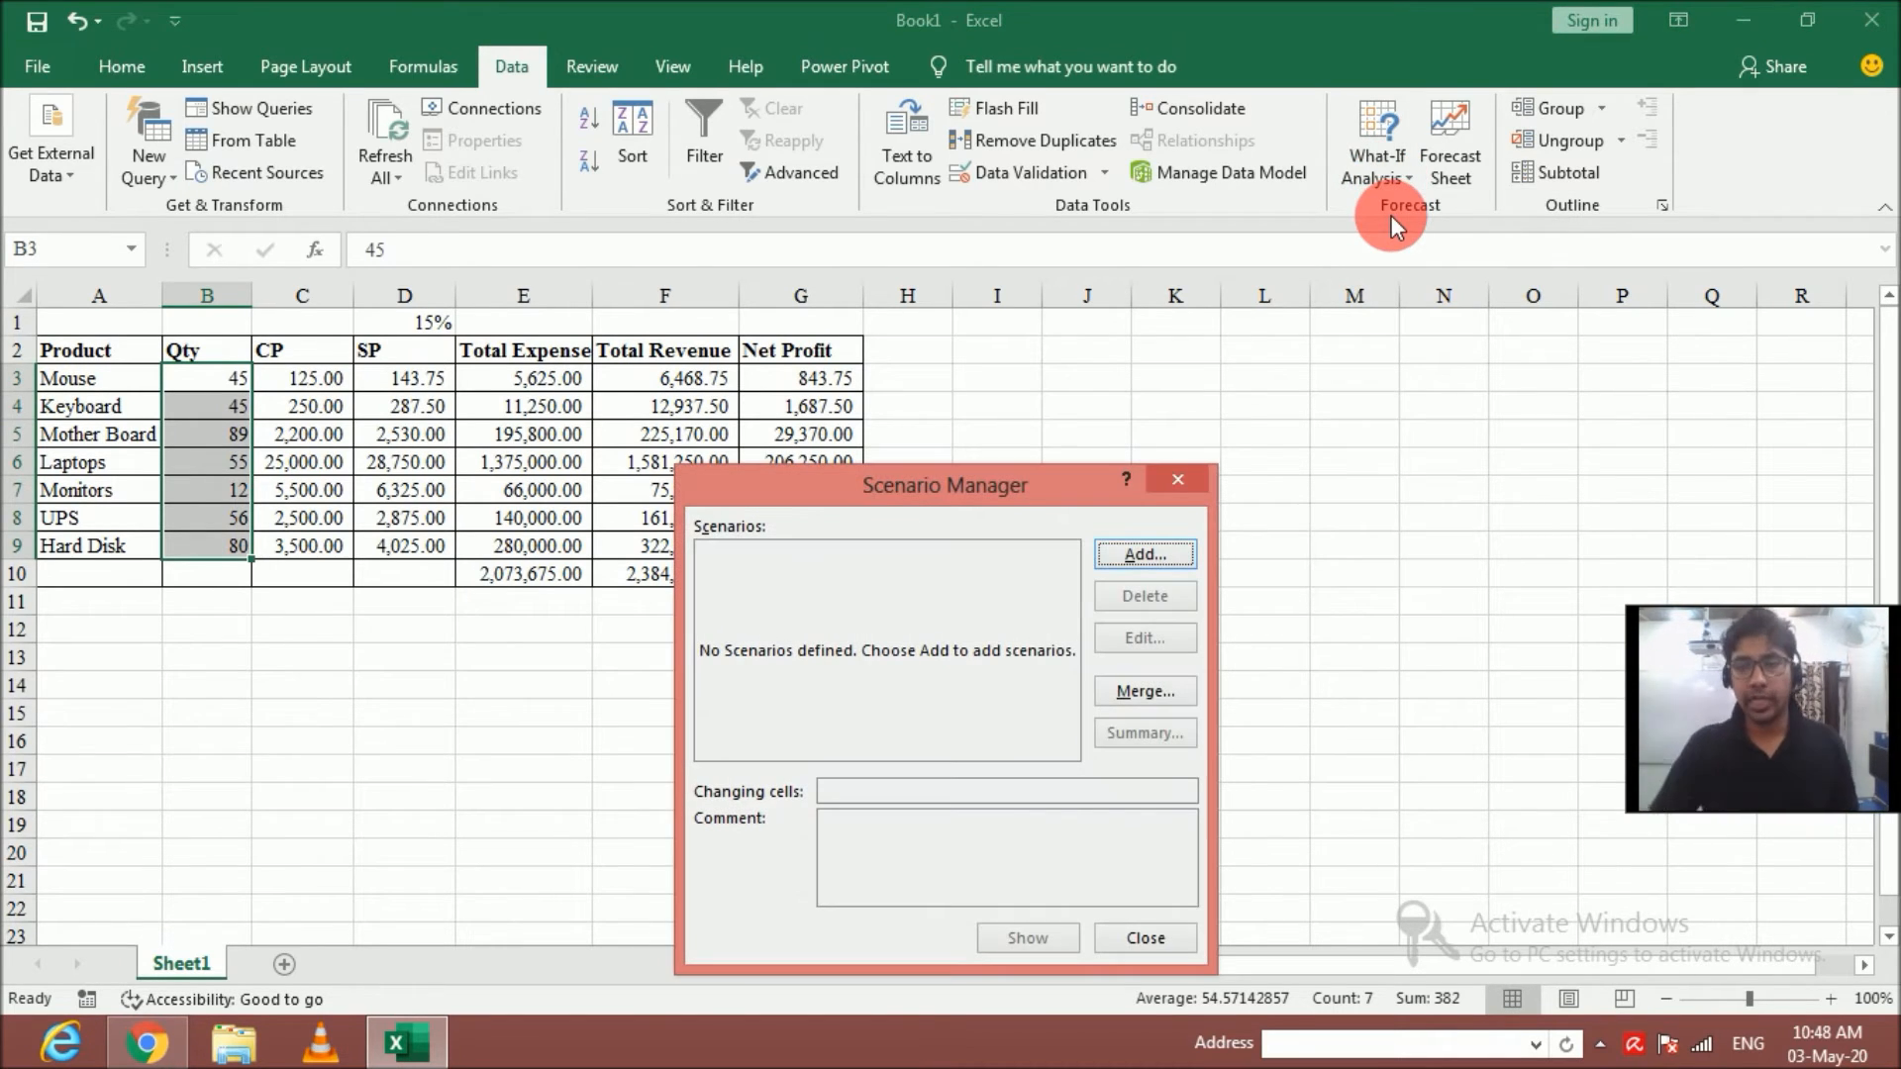
left_click_drag(787, 491, 1169, 366)
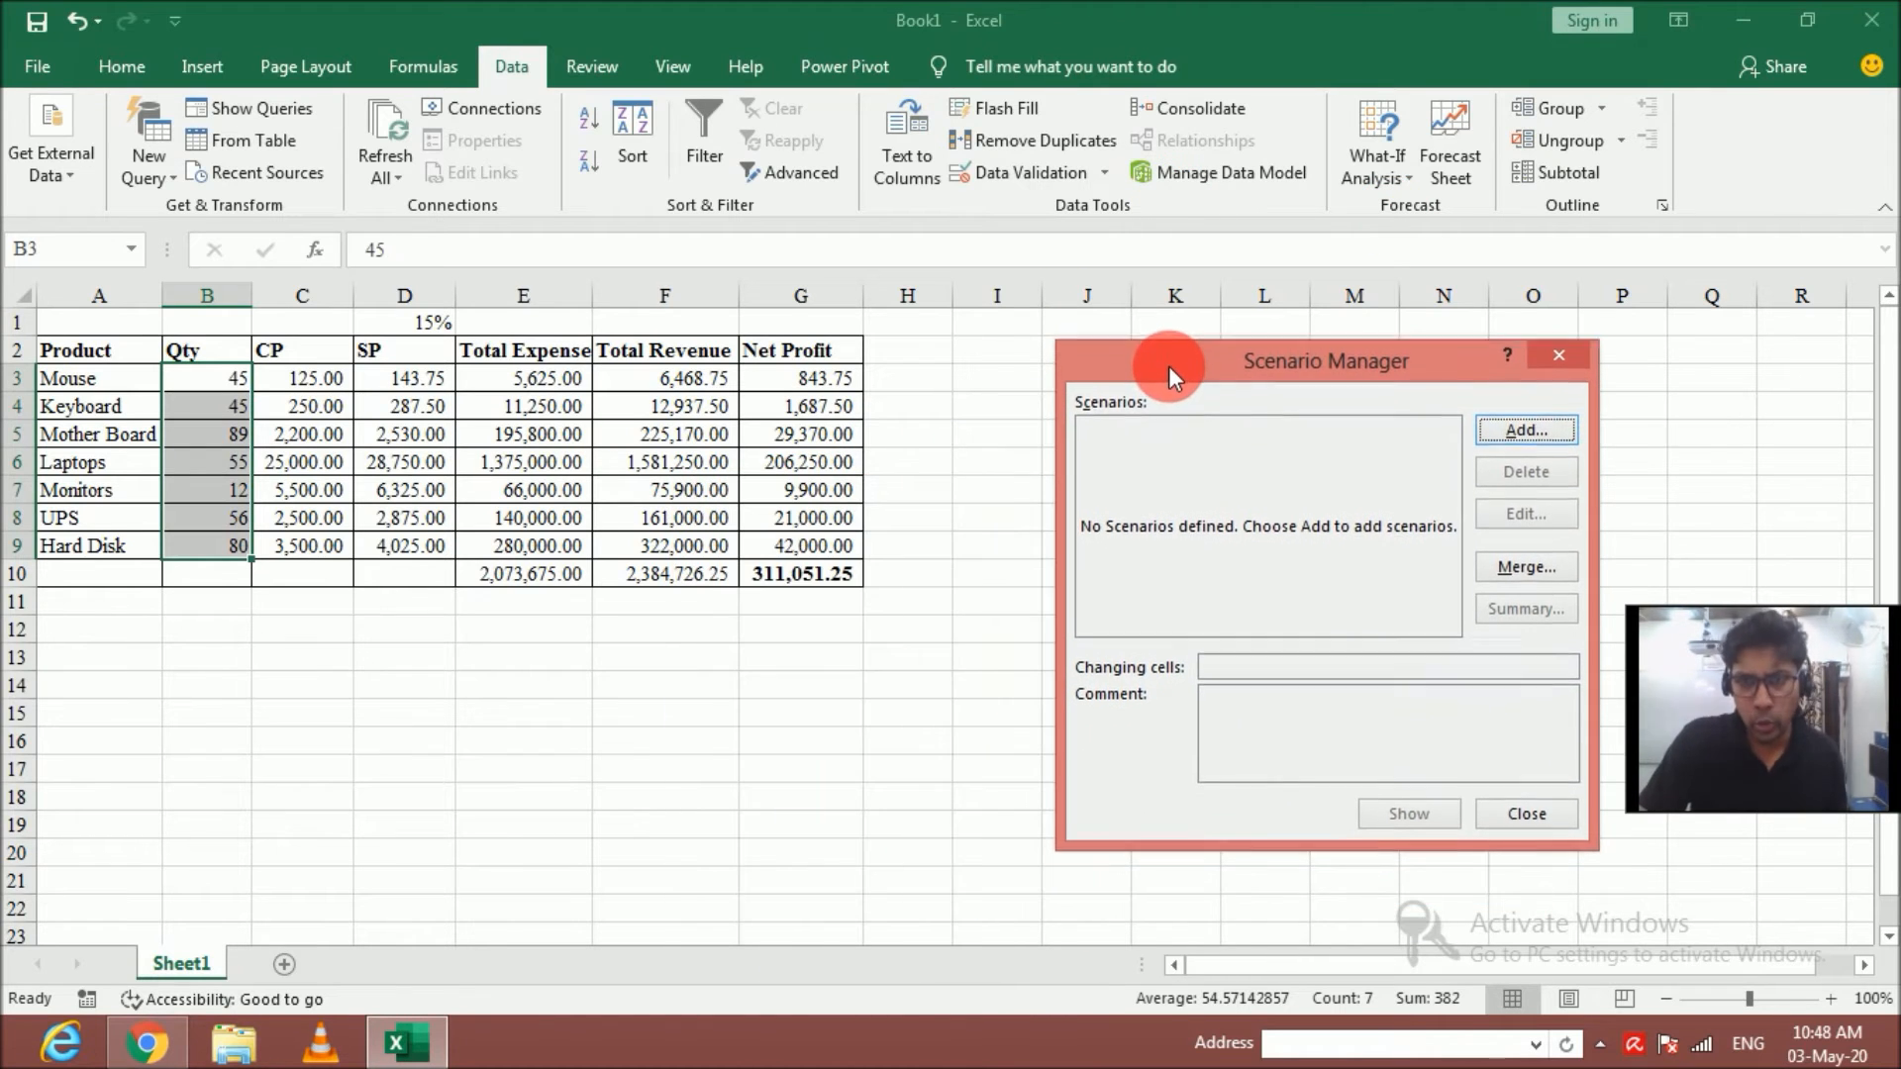
left_click(1524, 425)
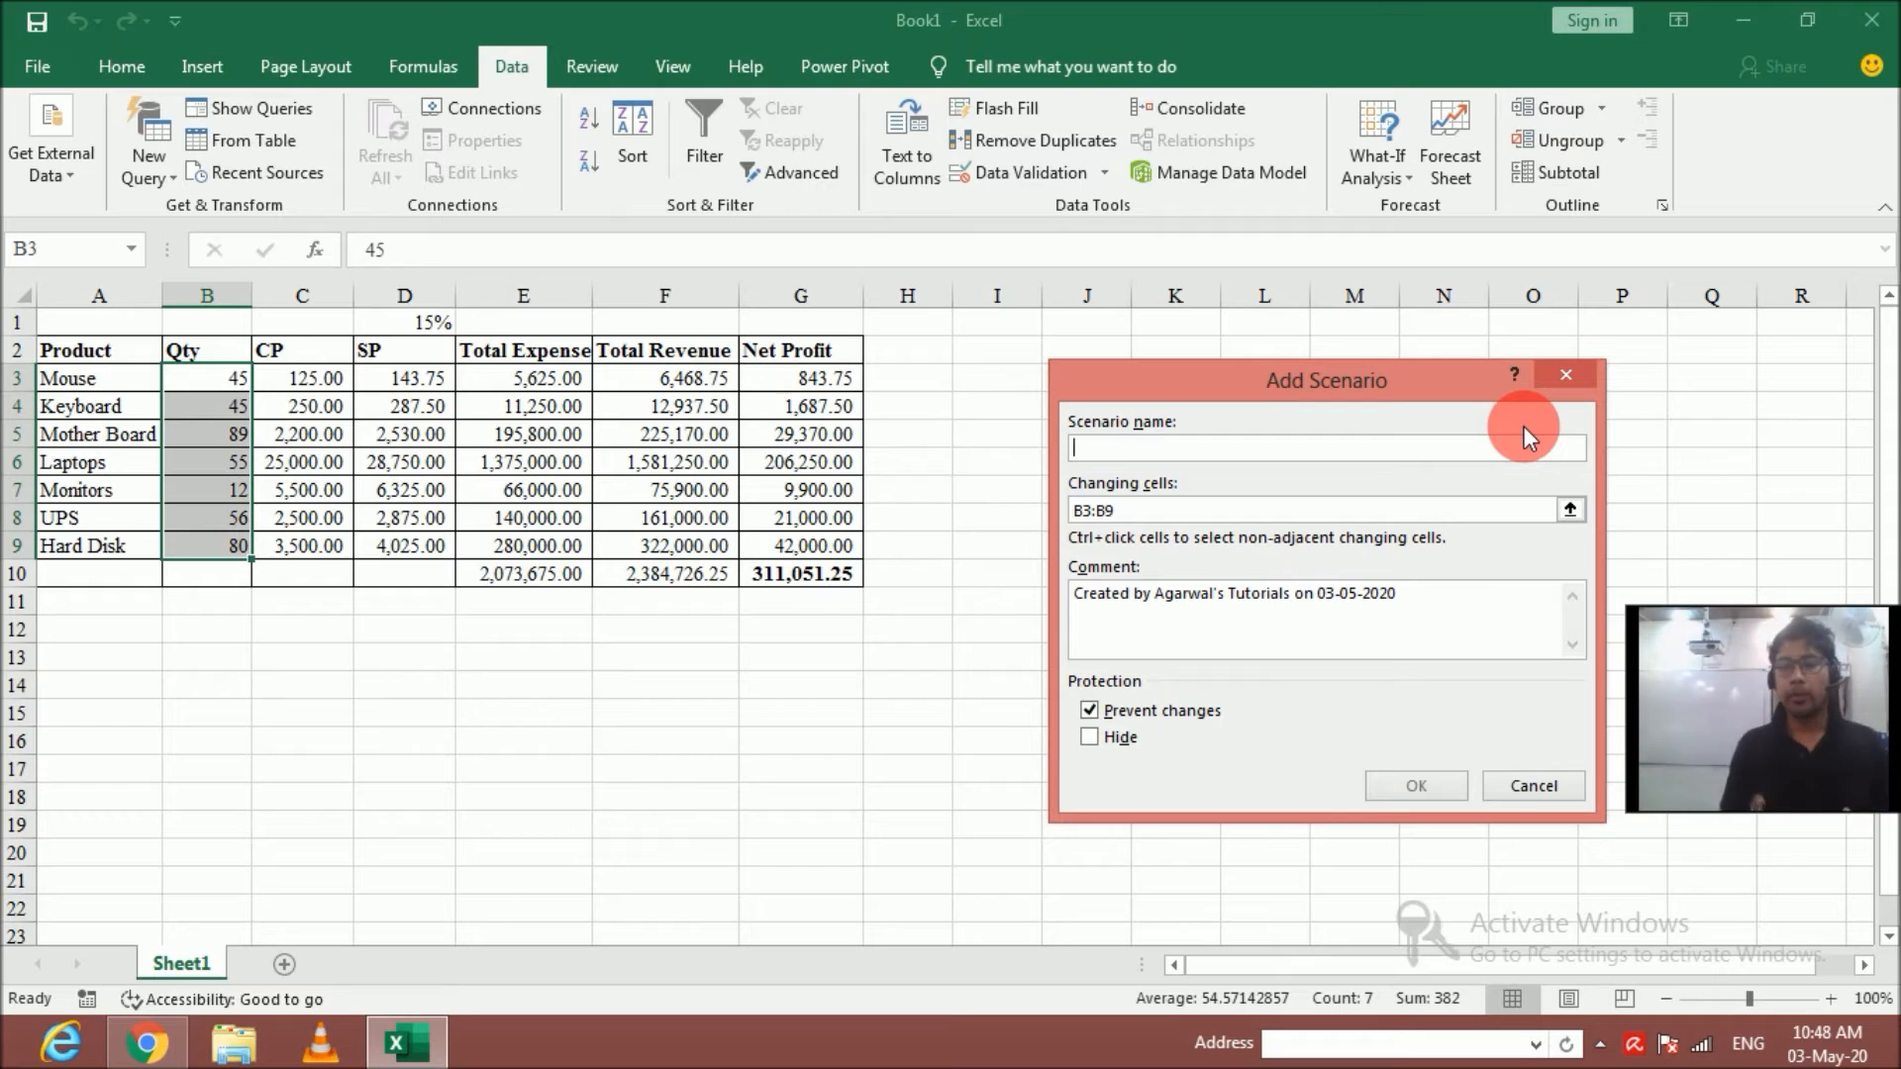
type("Mukesh")
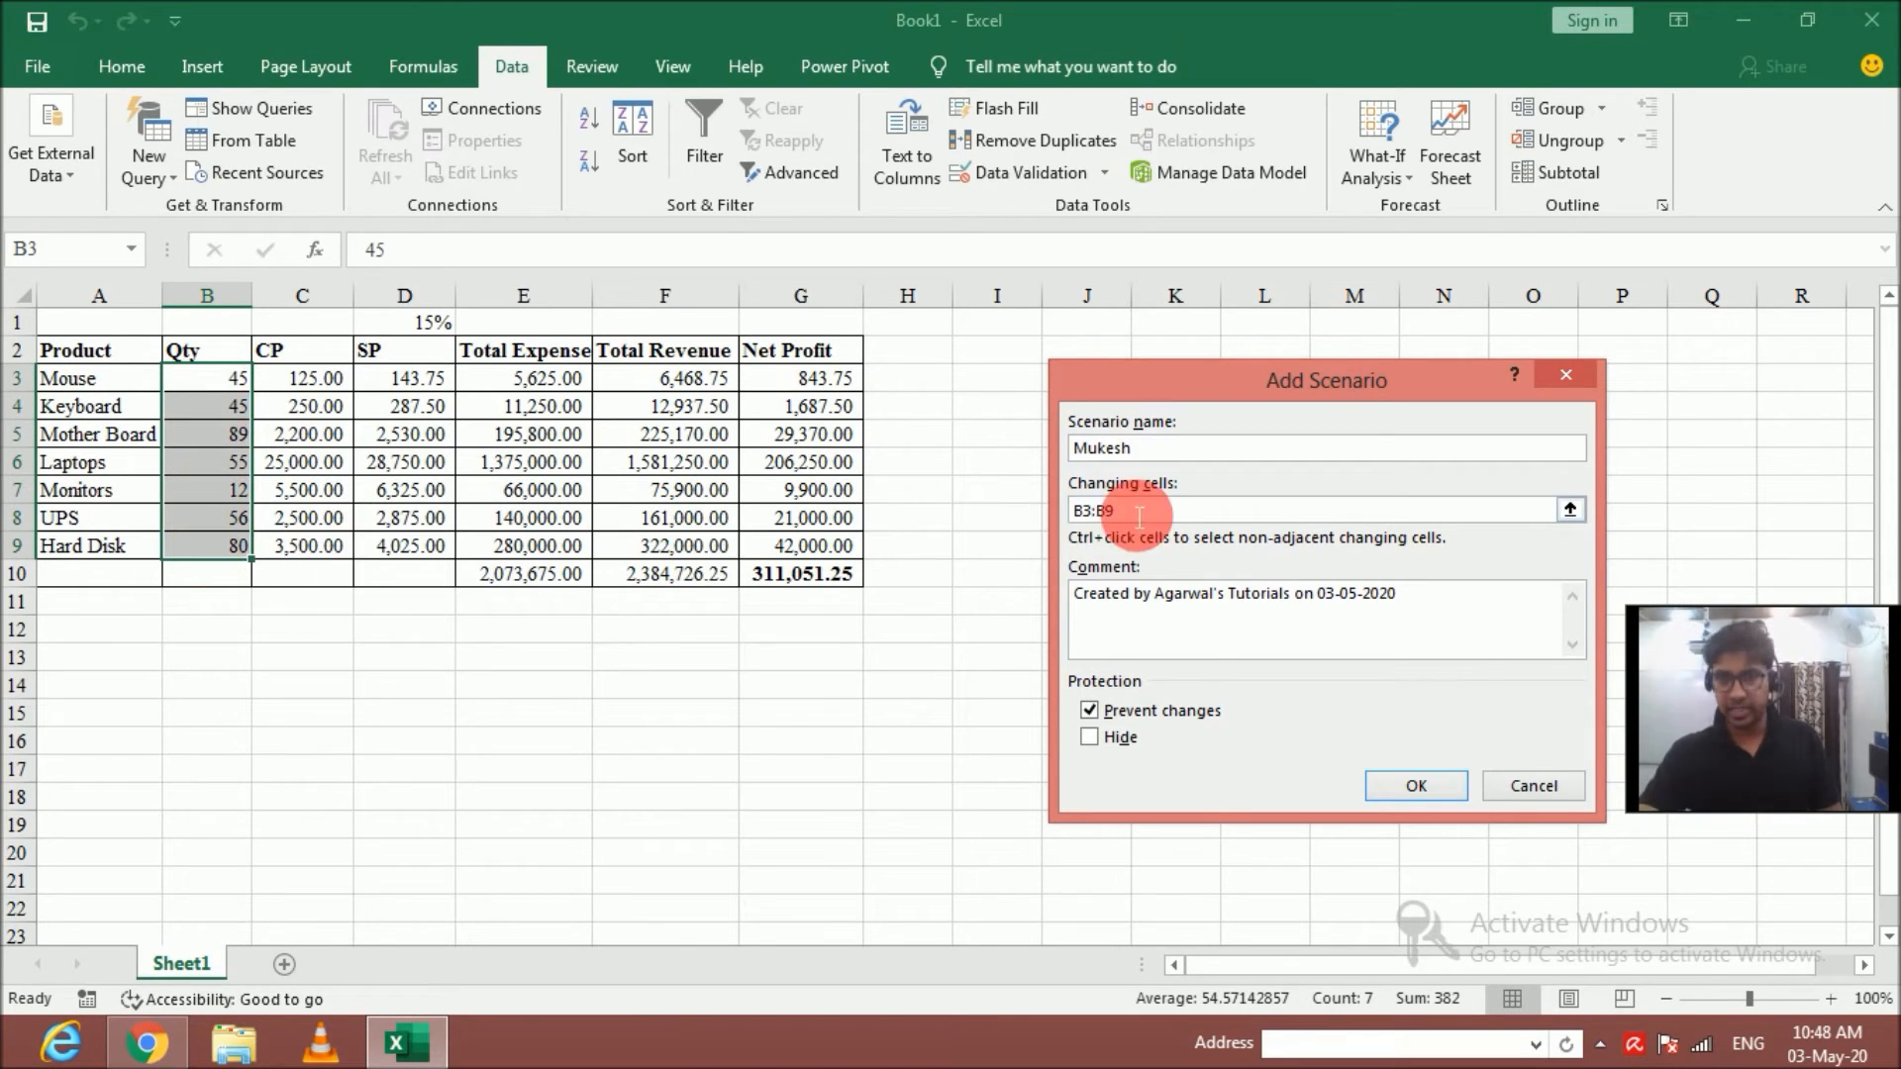
left_click(1425, 784)
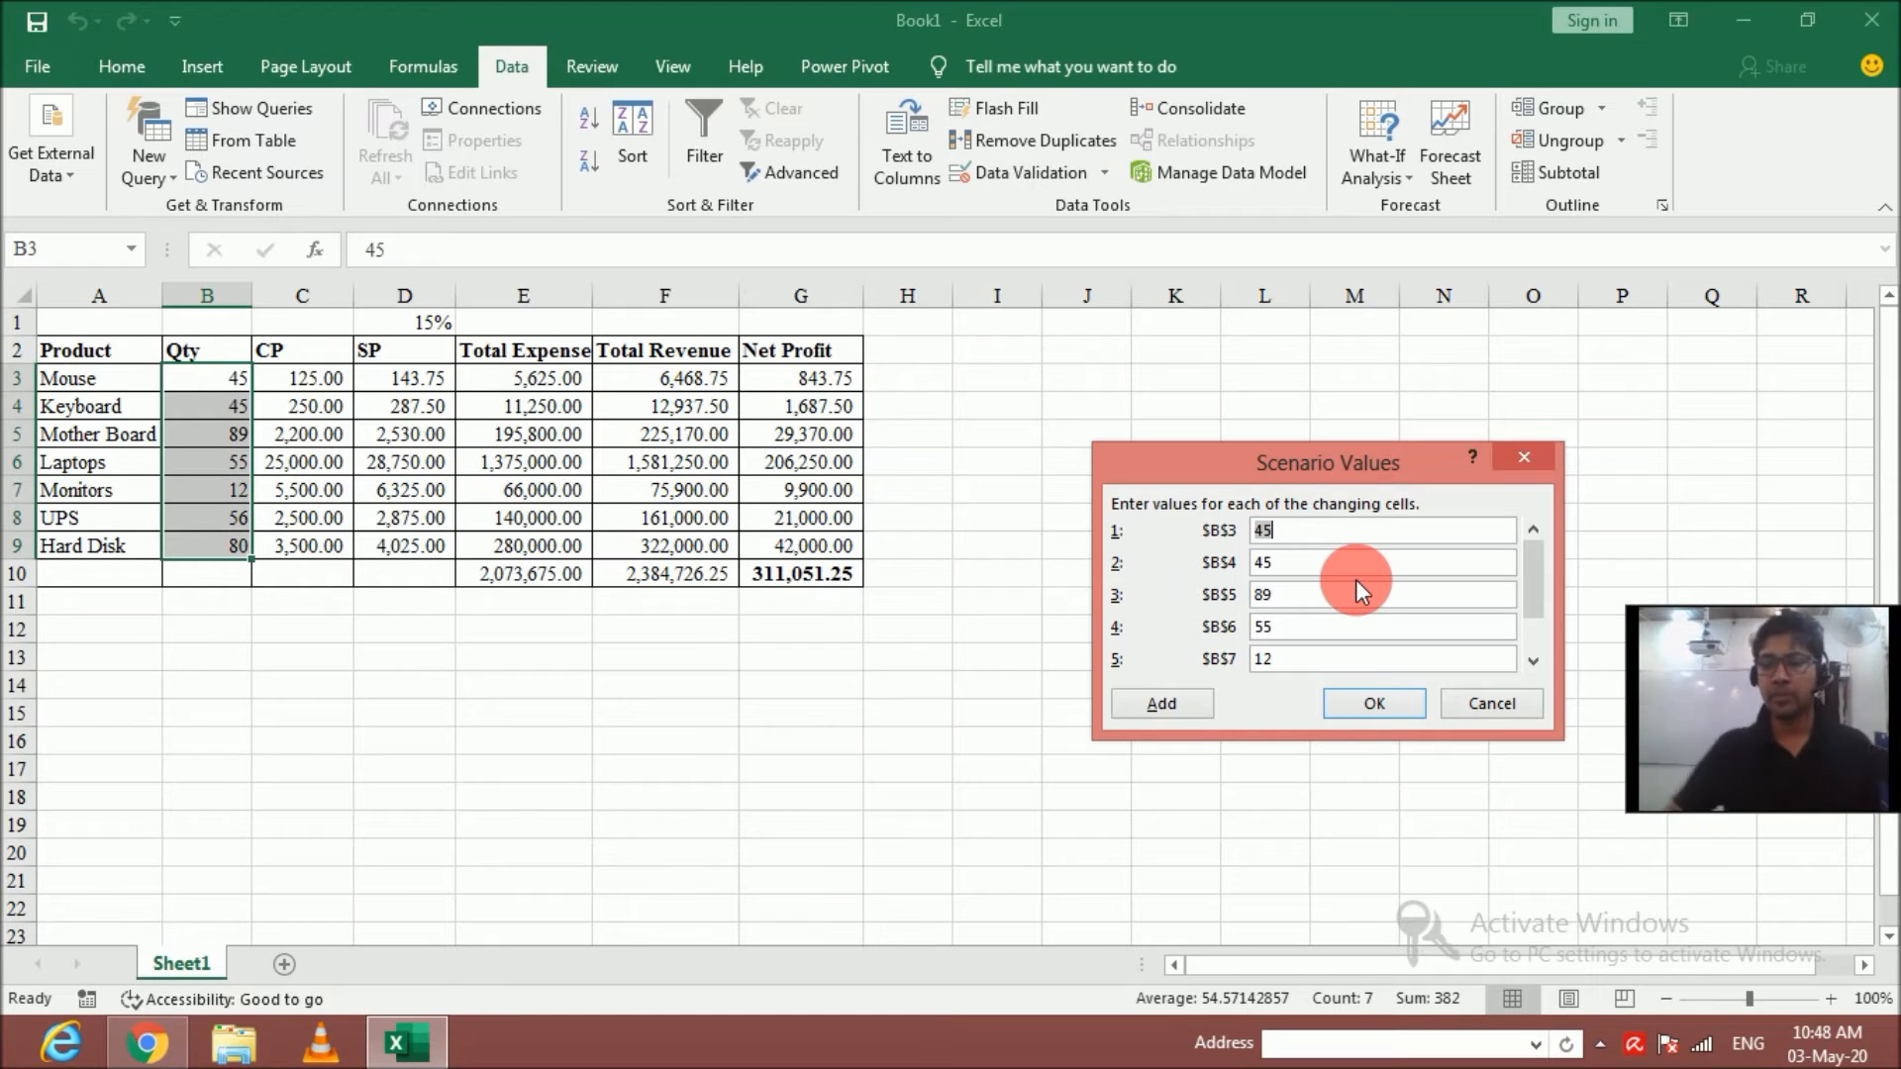
Set the first scenario's quantities for B3 to B9 to 80, 56, 100, 56, 18, 75 and 85 and save it
type("80")
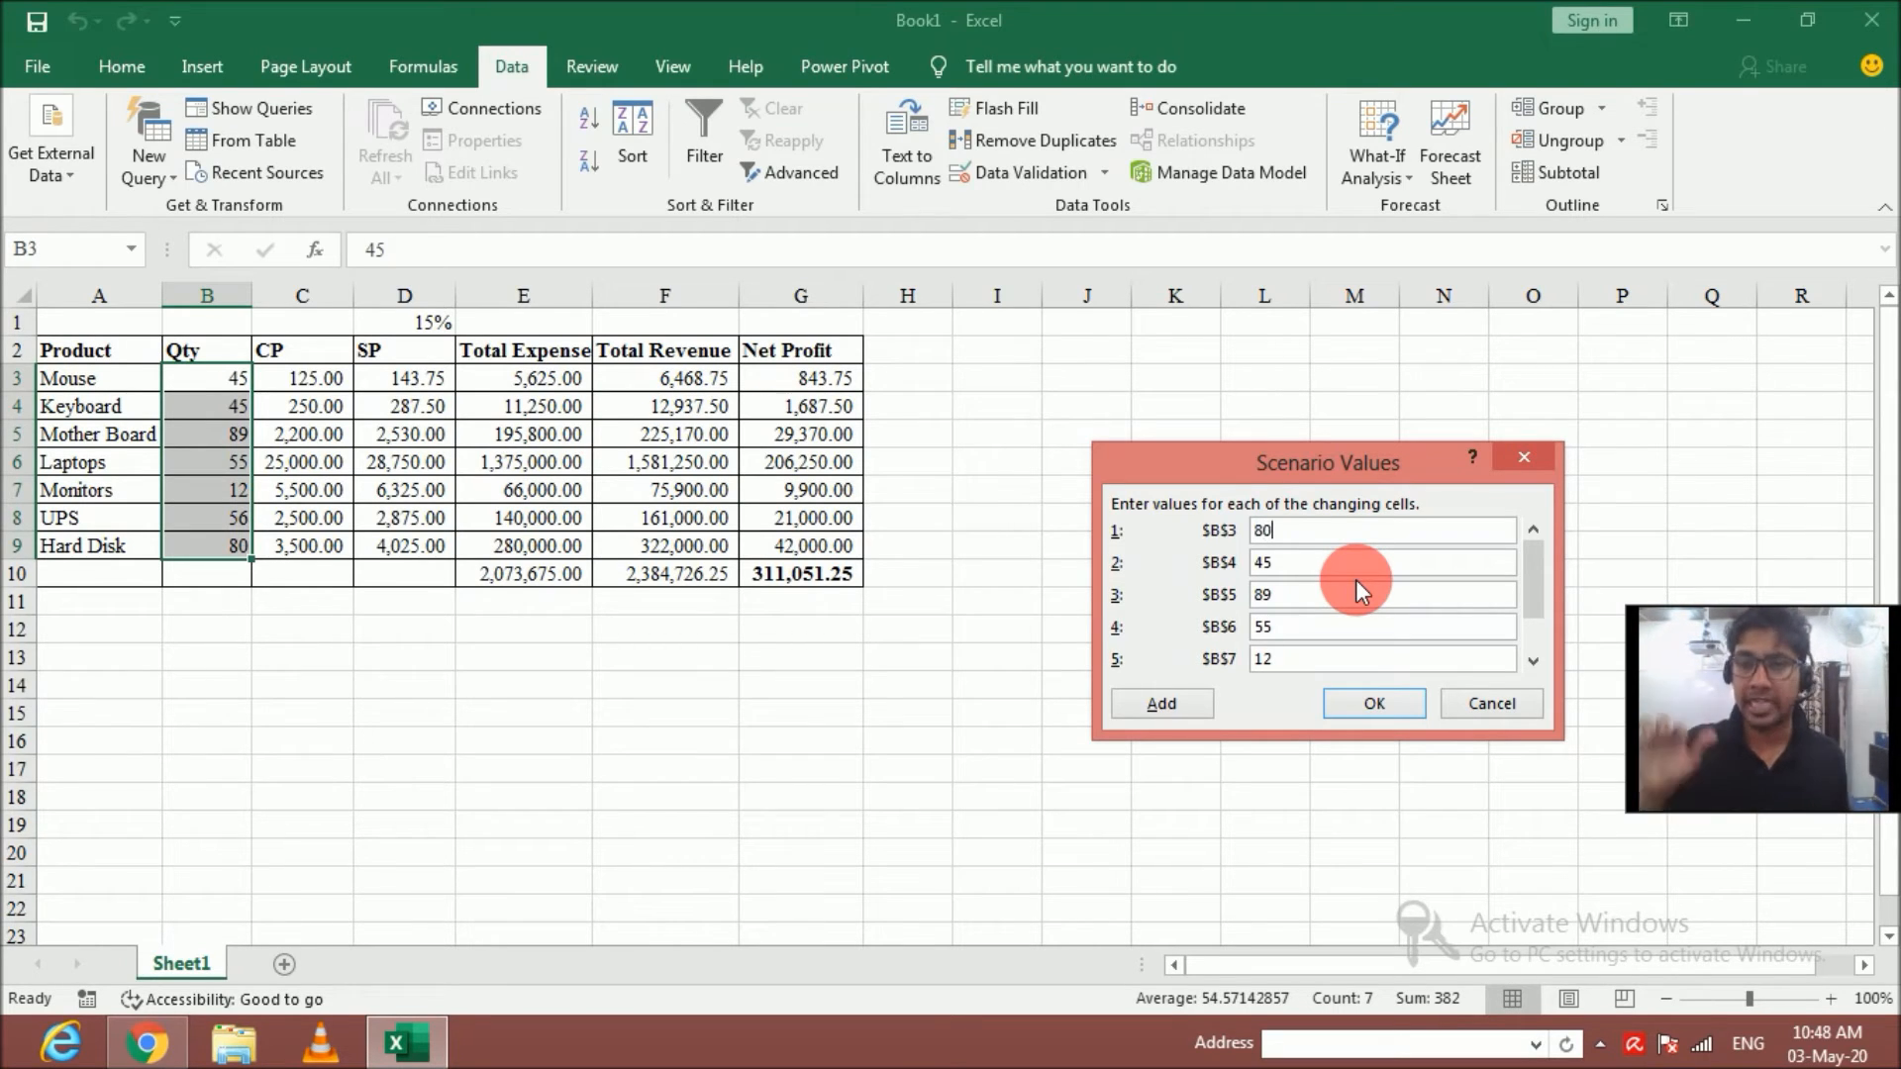
key("Tab")
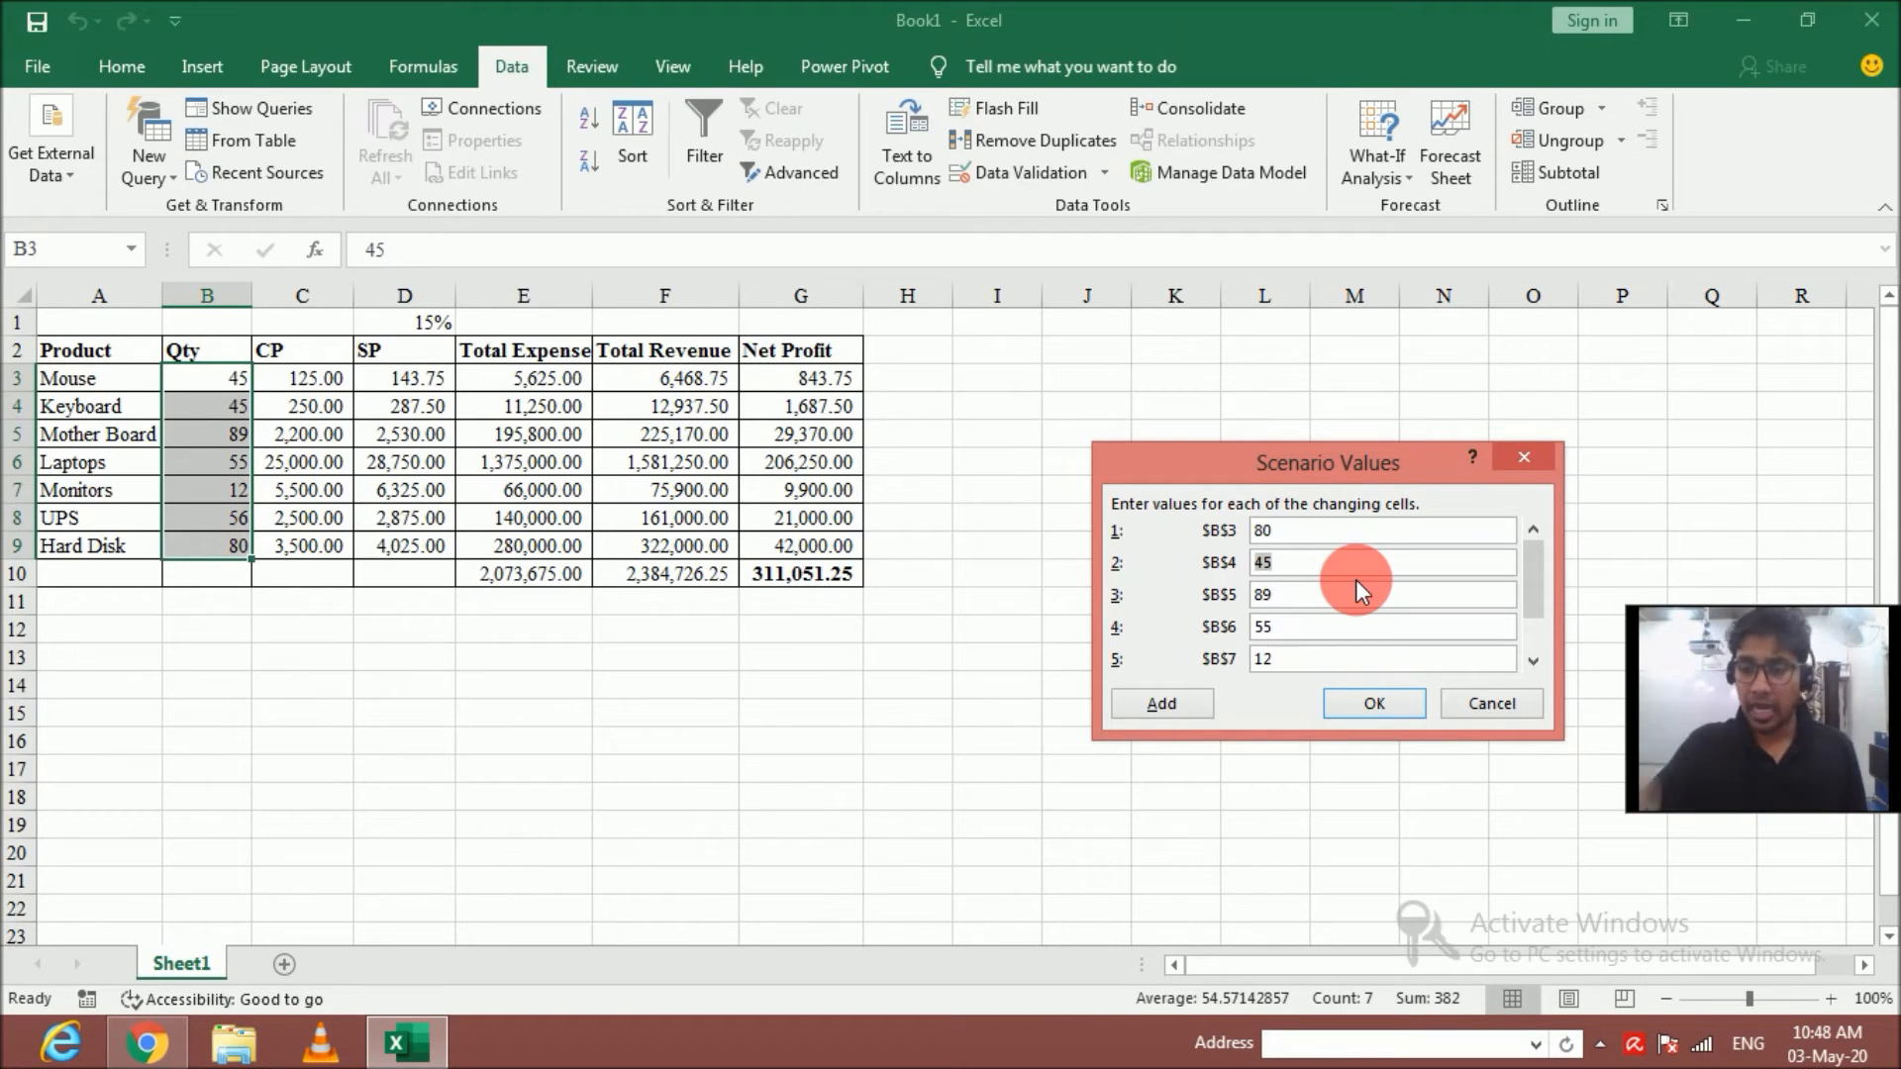
type("56")
key("Tab")
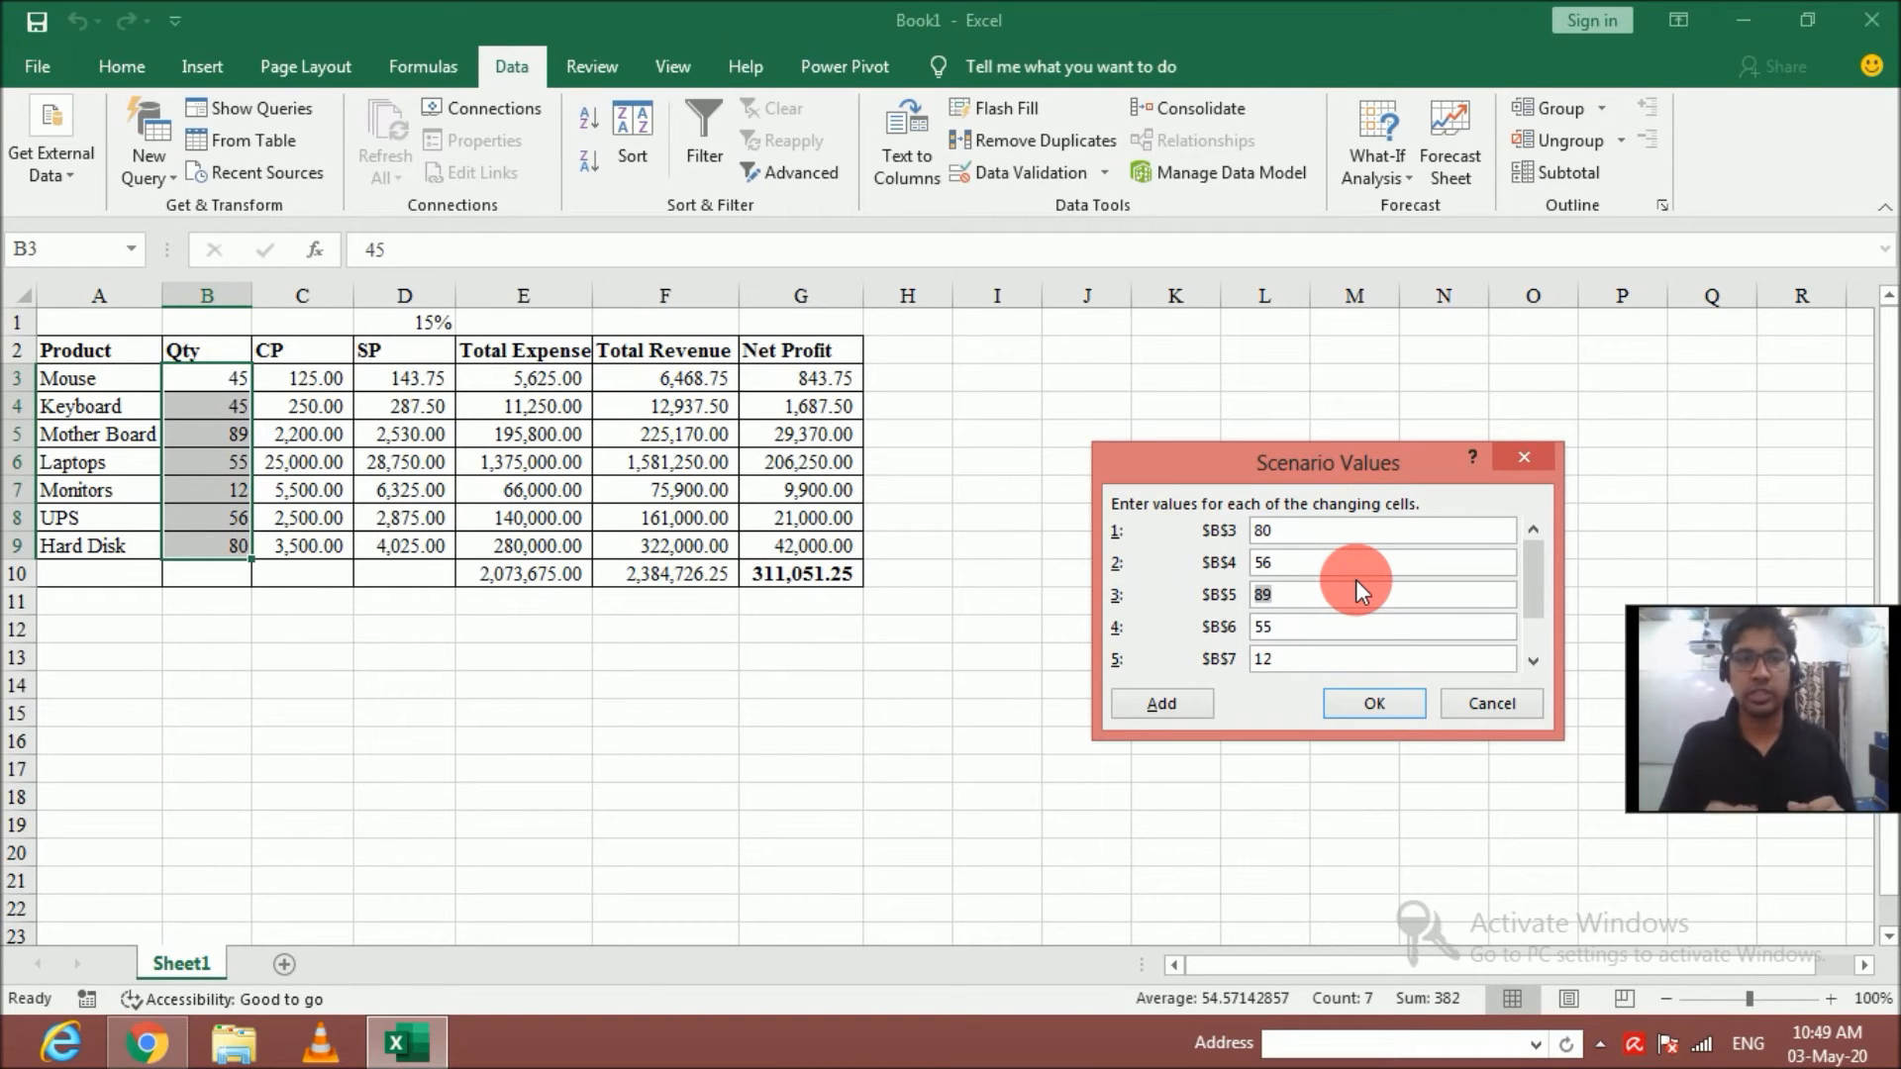
type("100")
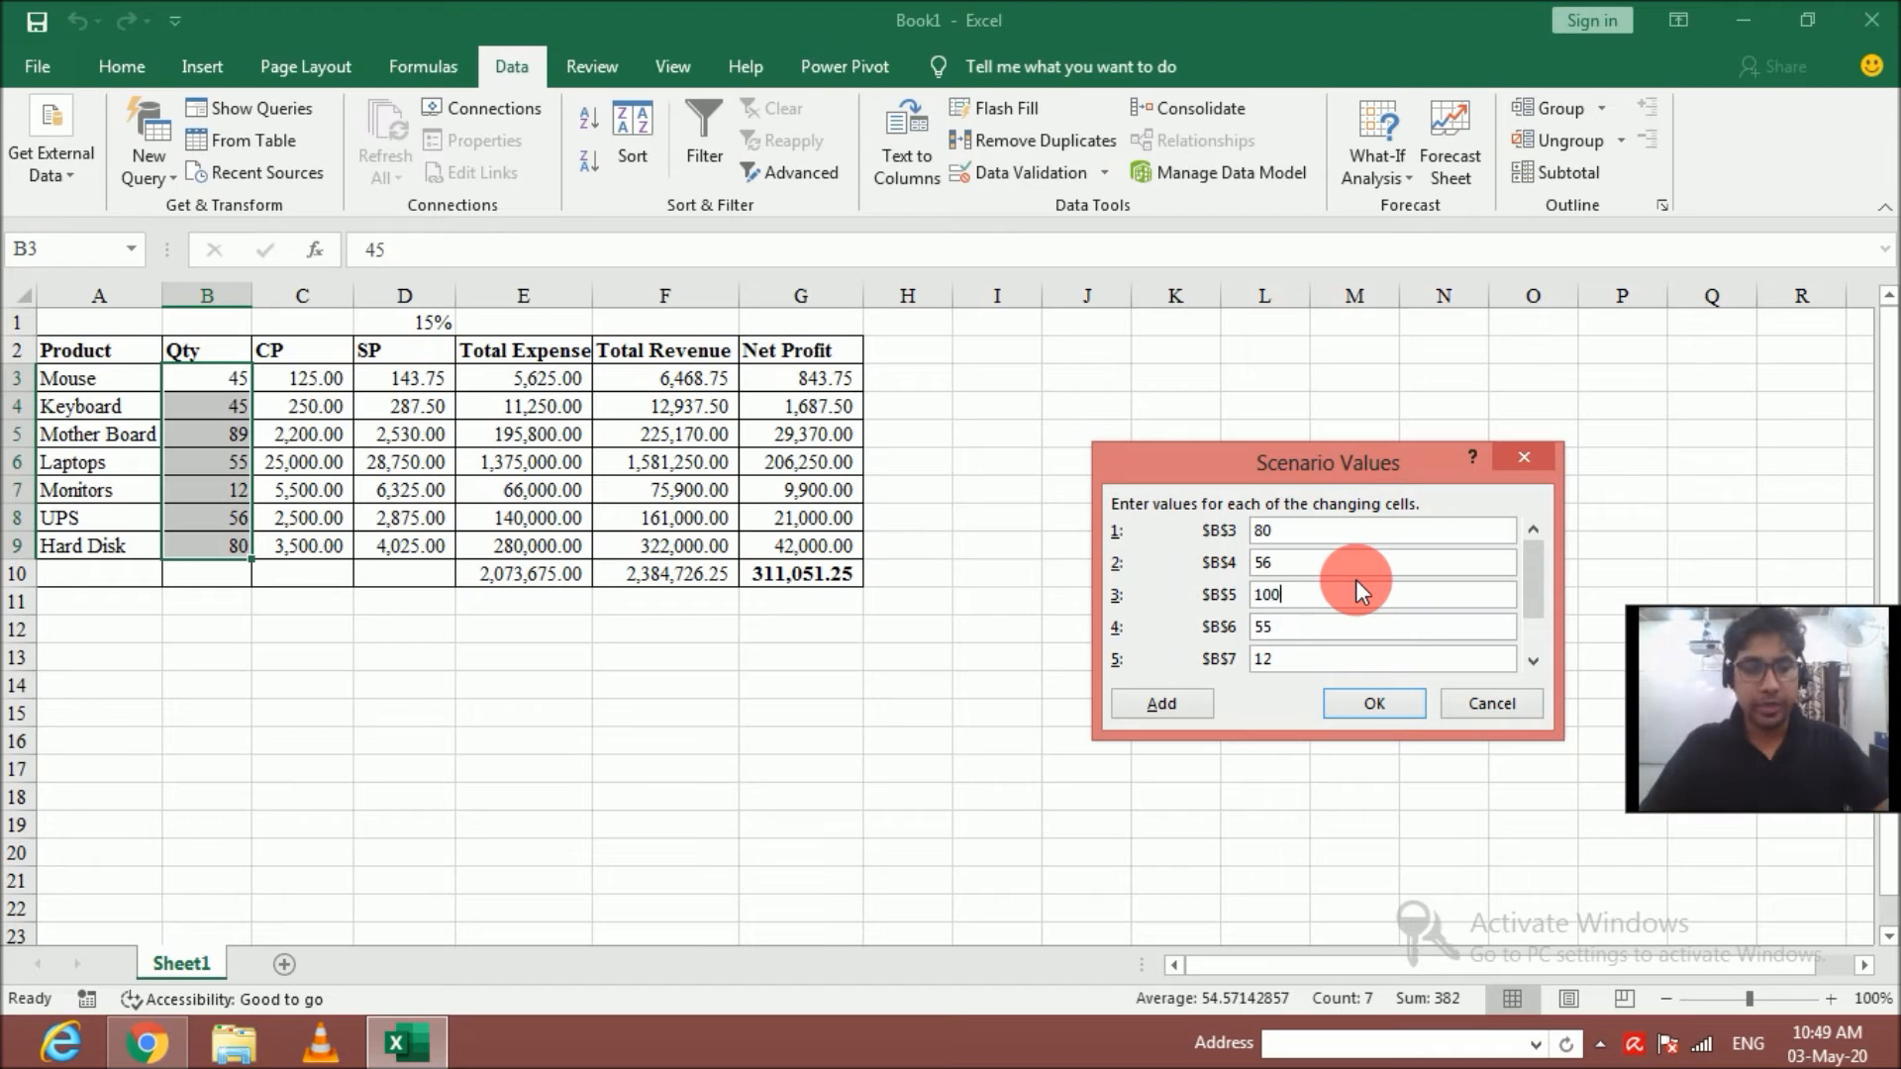
key("Tab")
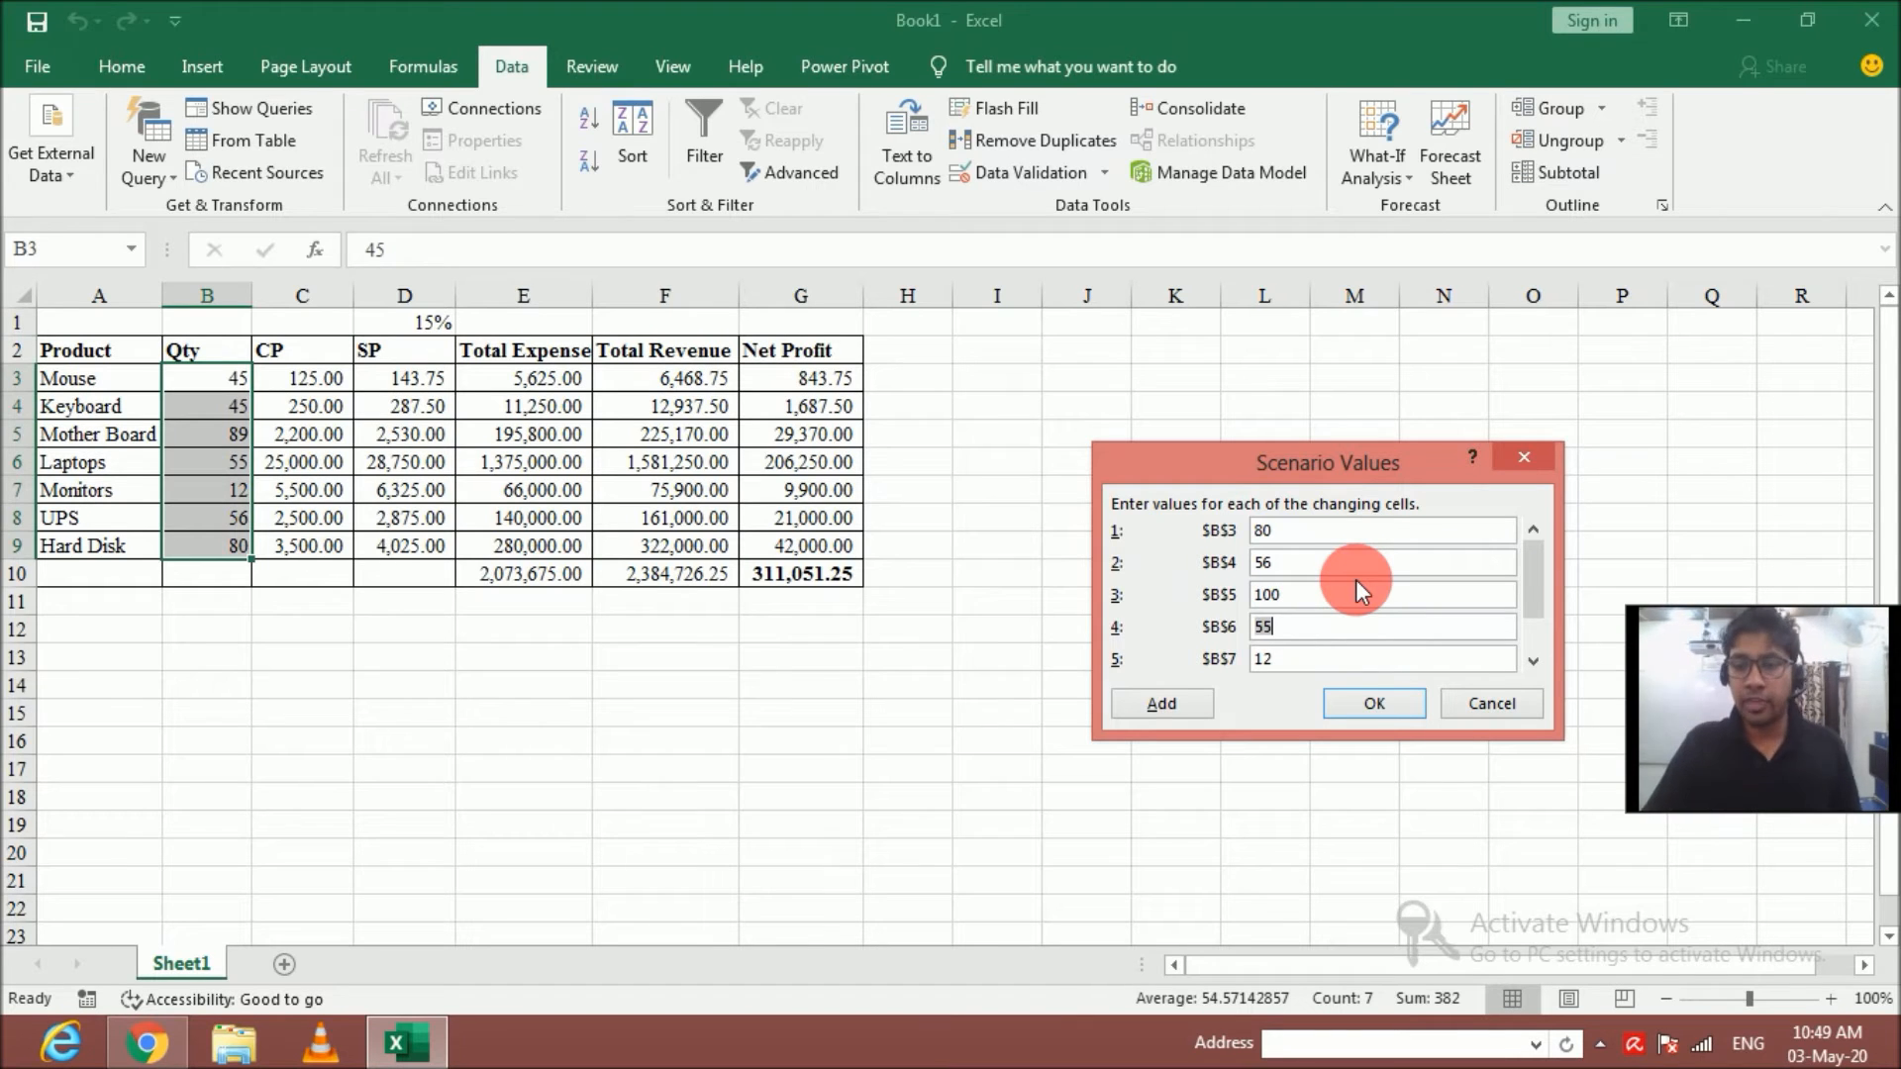
type("56")
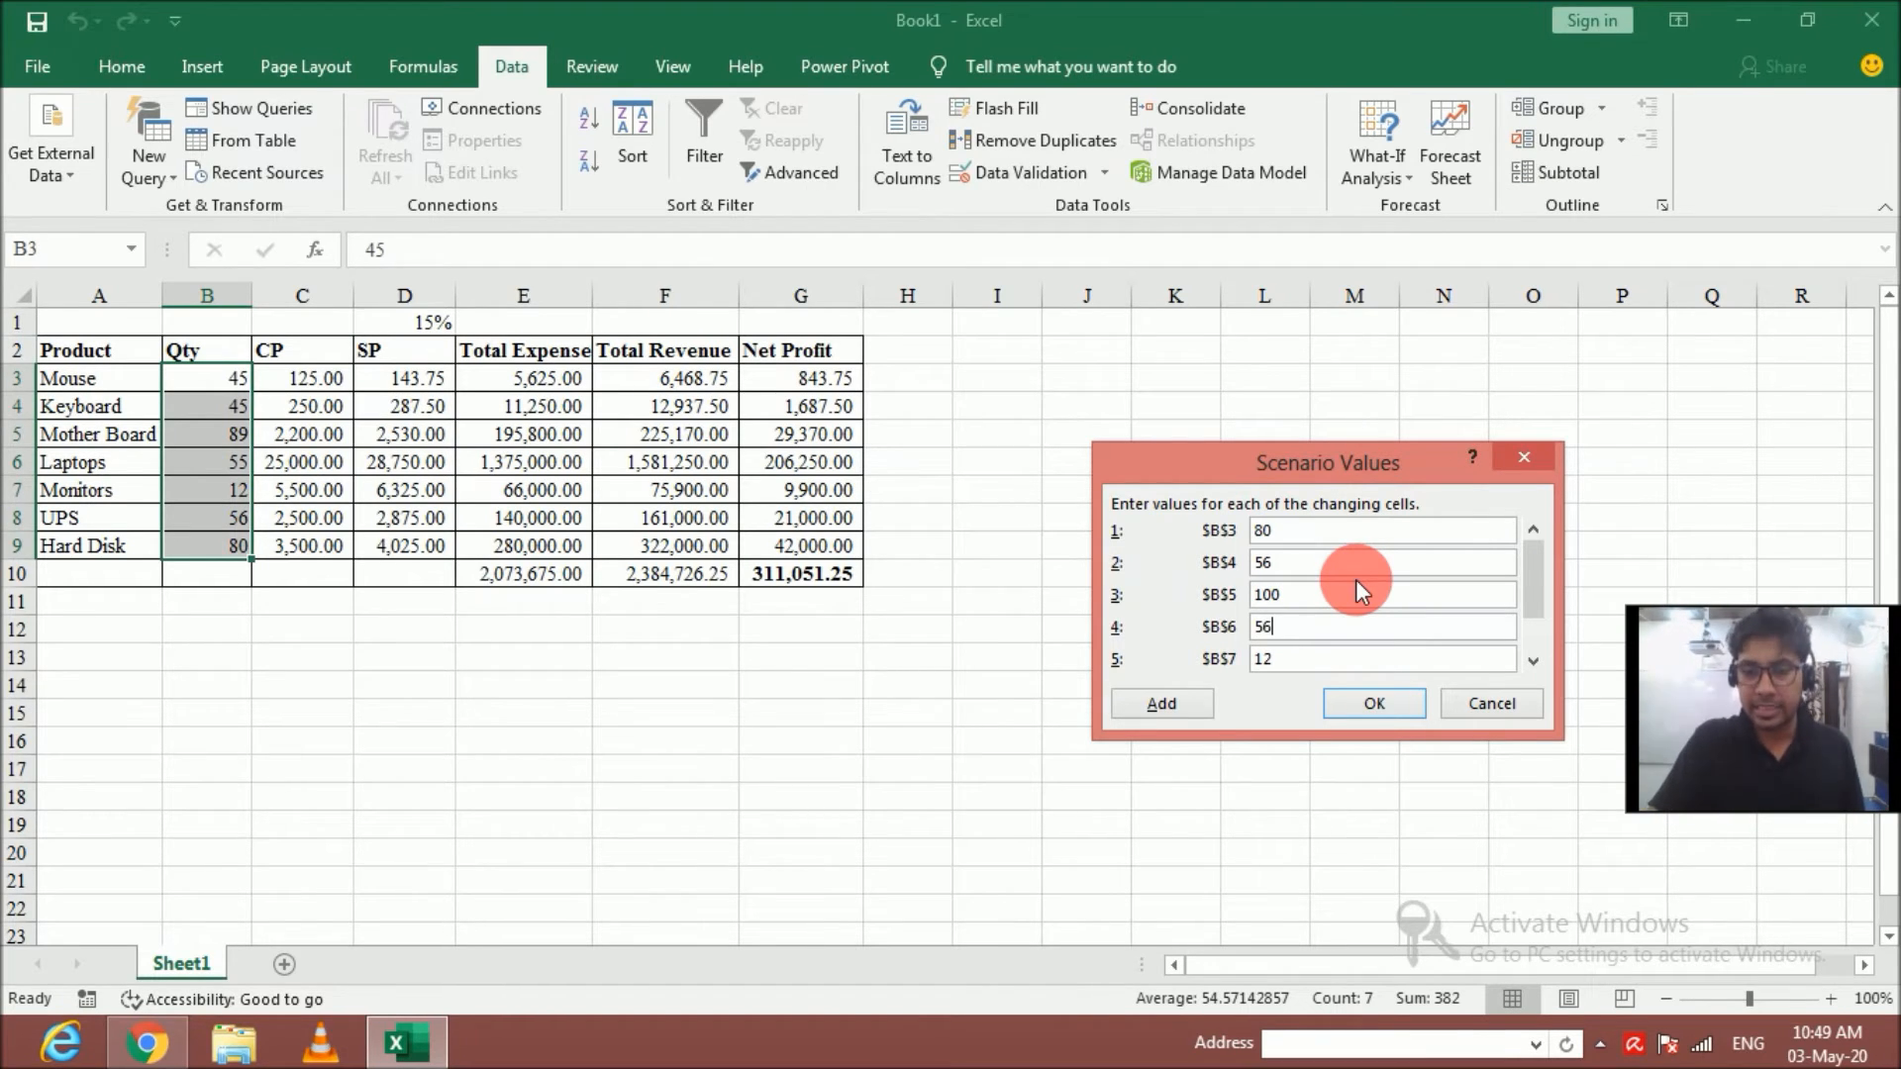
key("Tab")
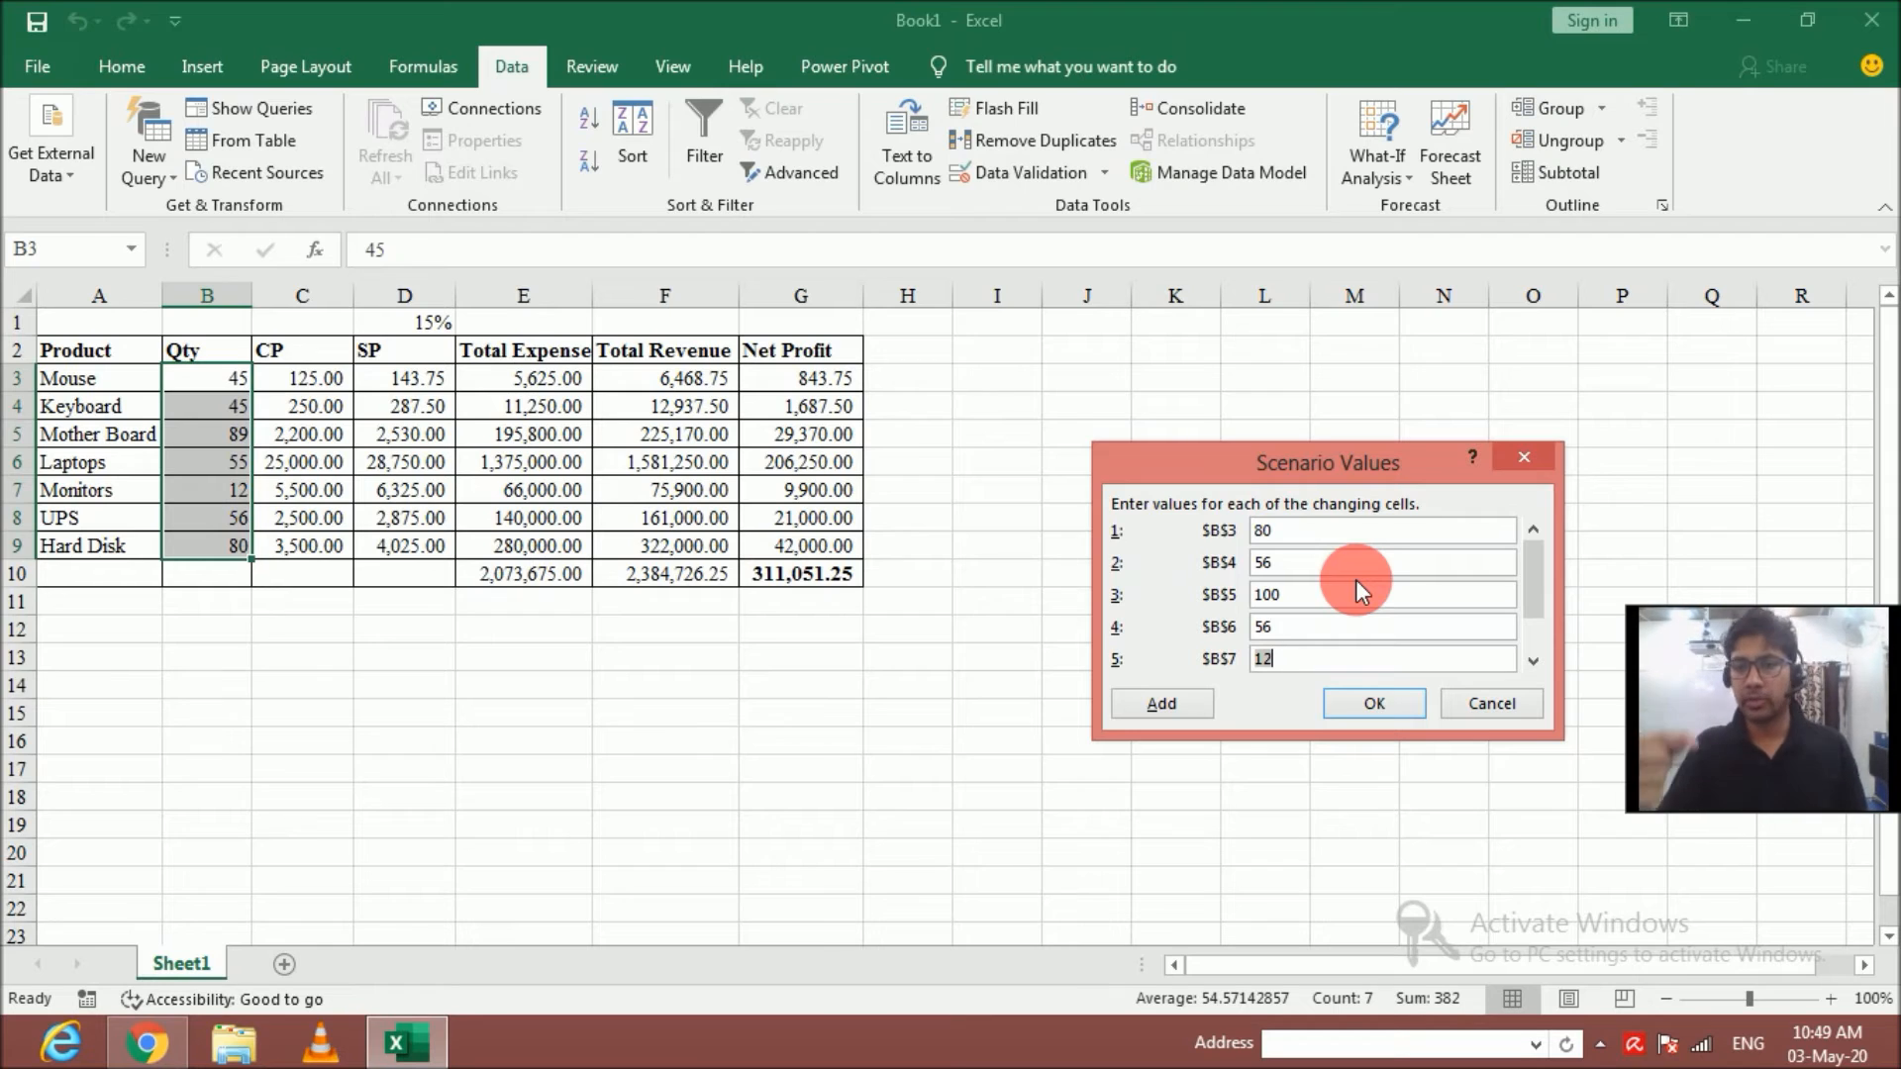
type("18")
key("Tab")
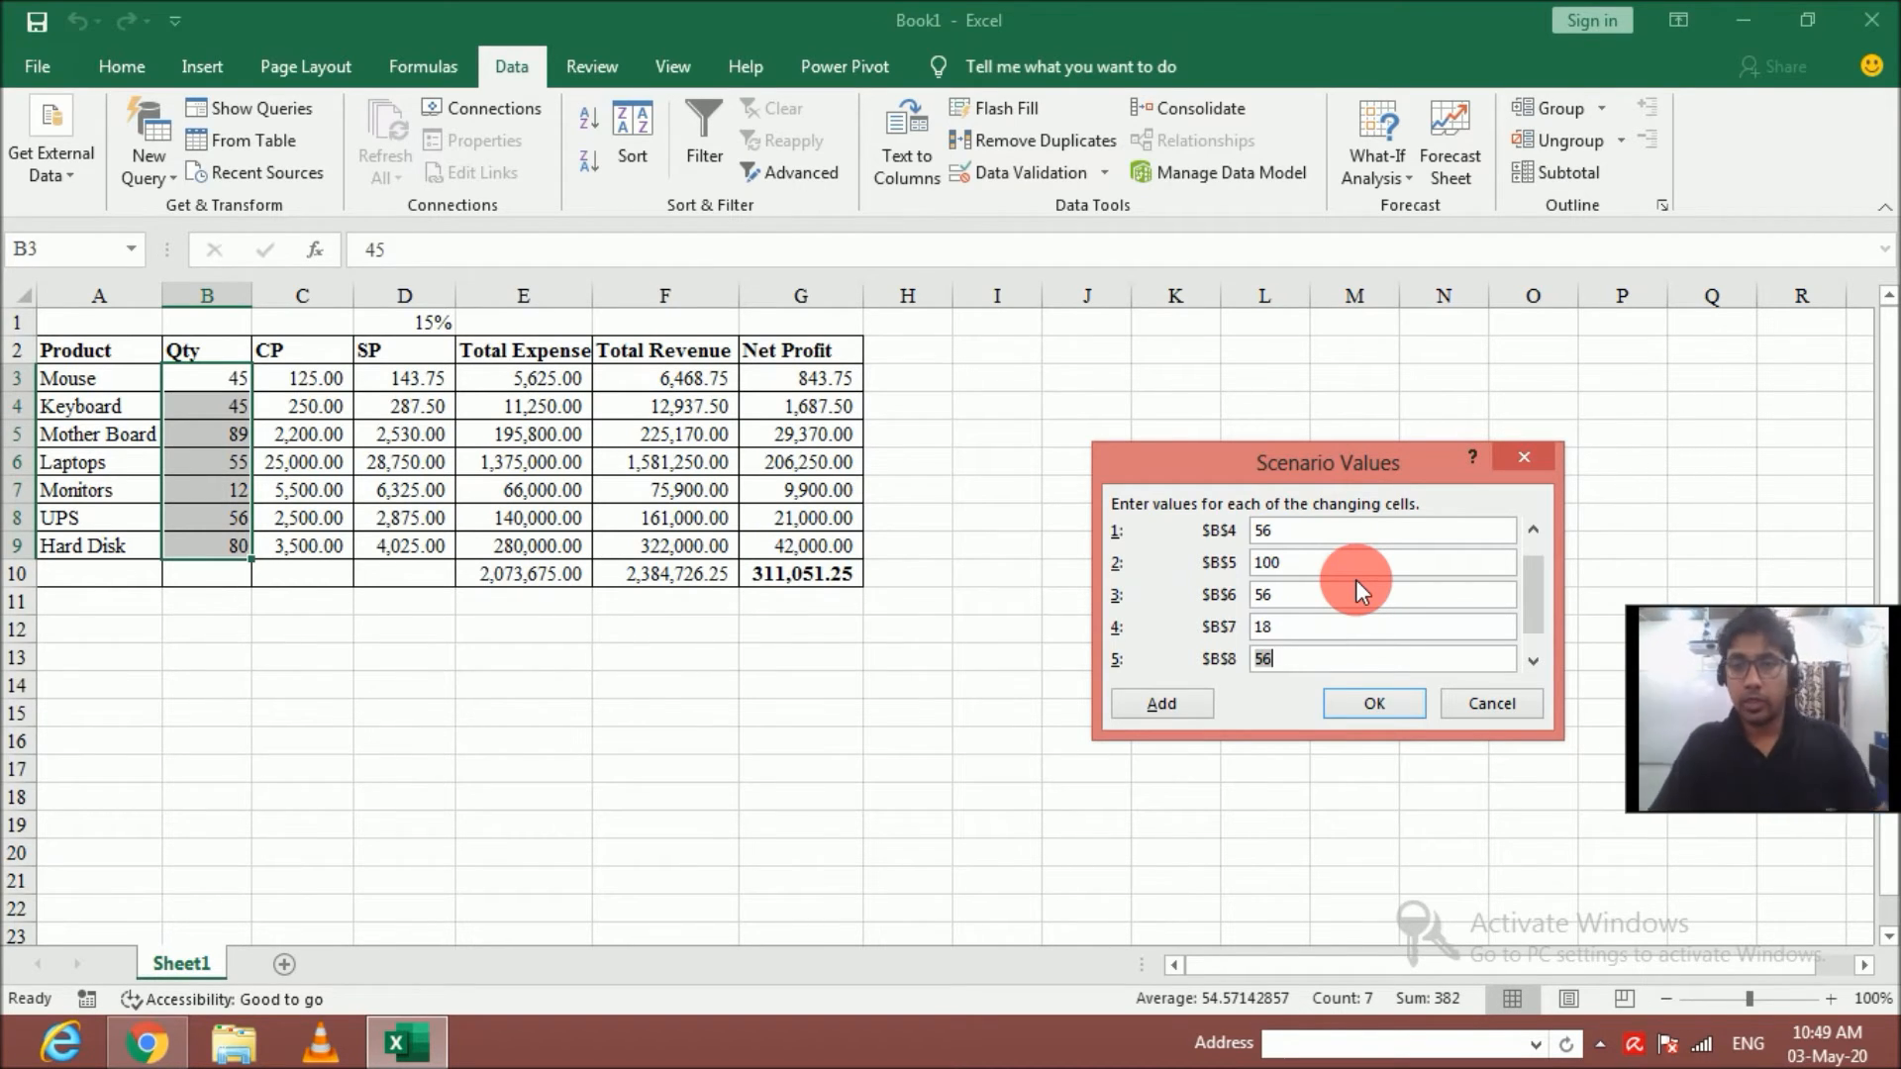
type("75")
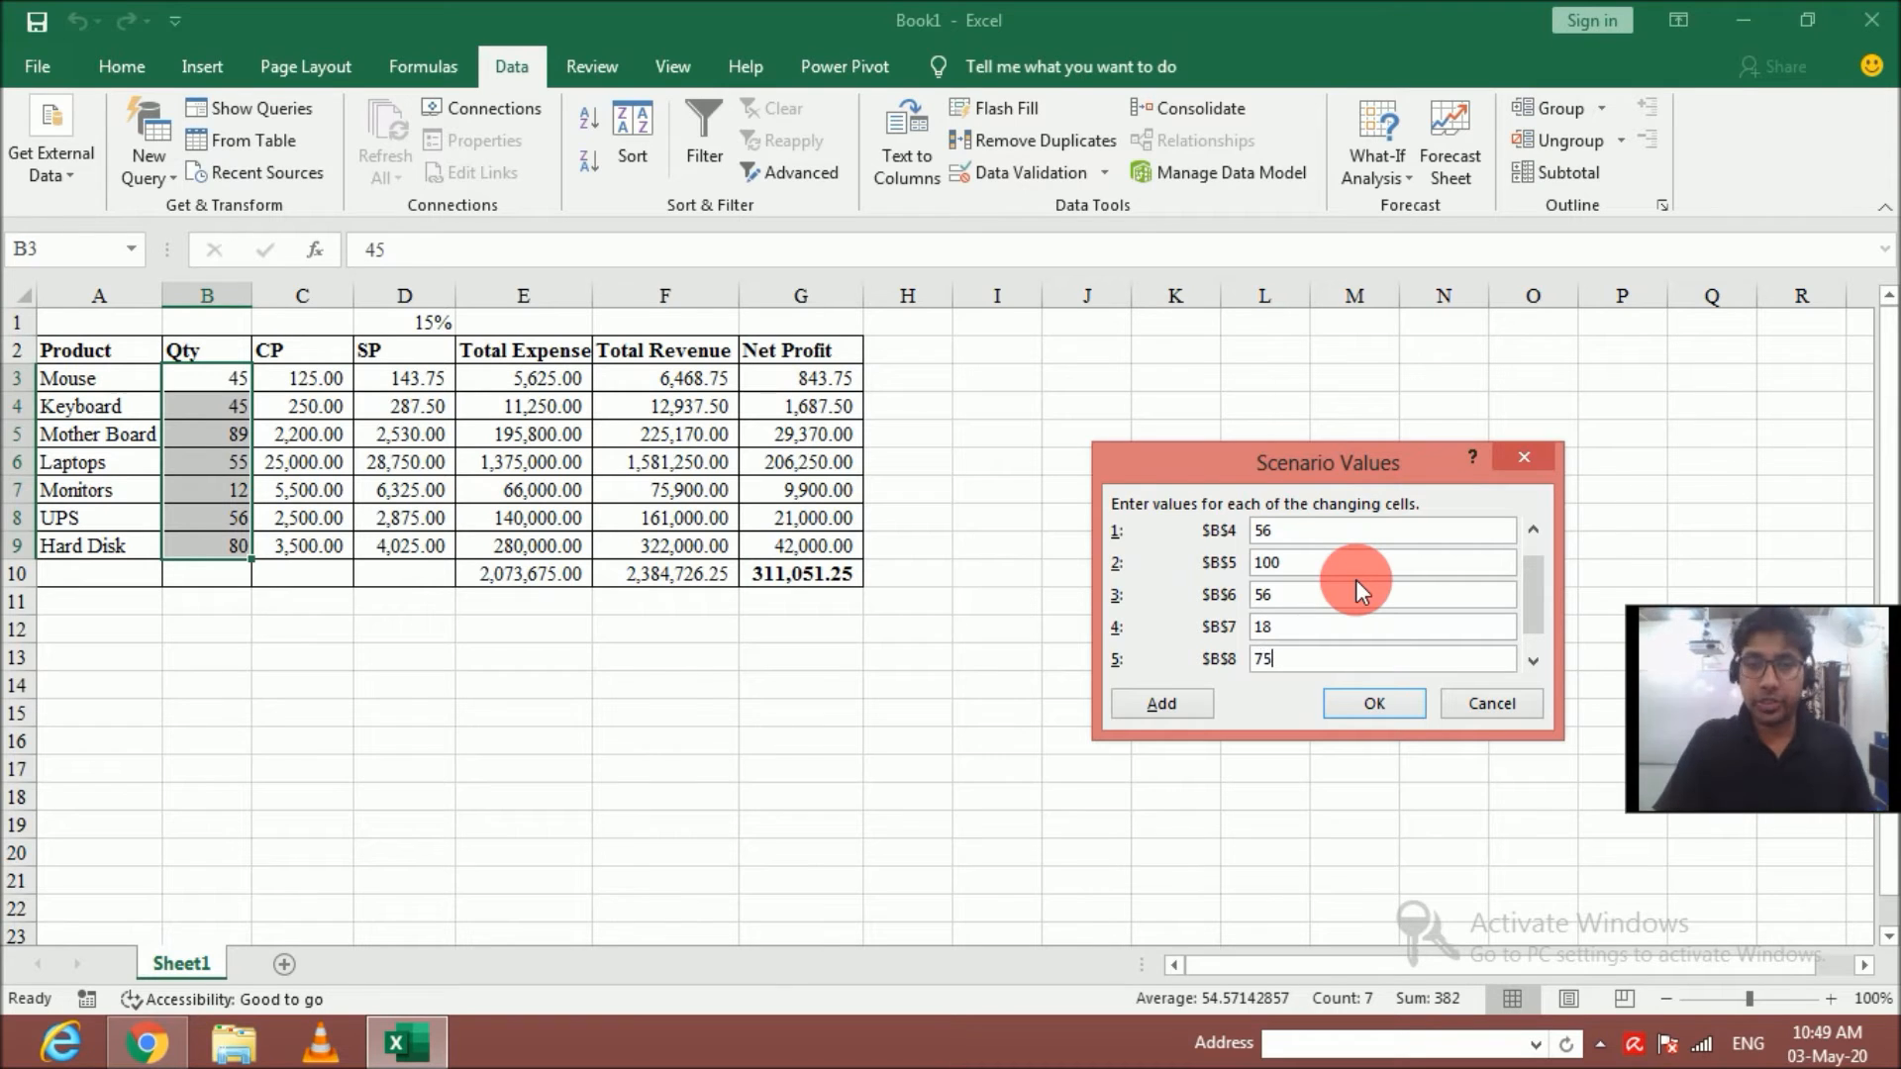
key("Tab")
type("85")
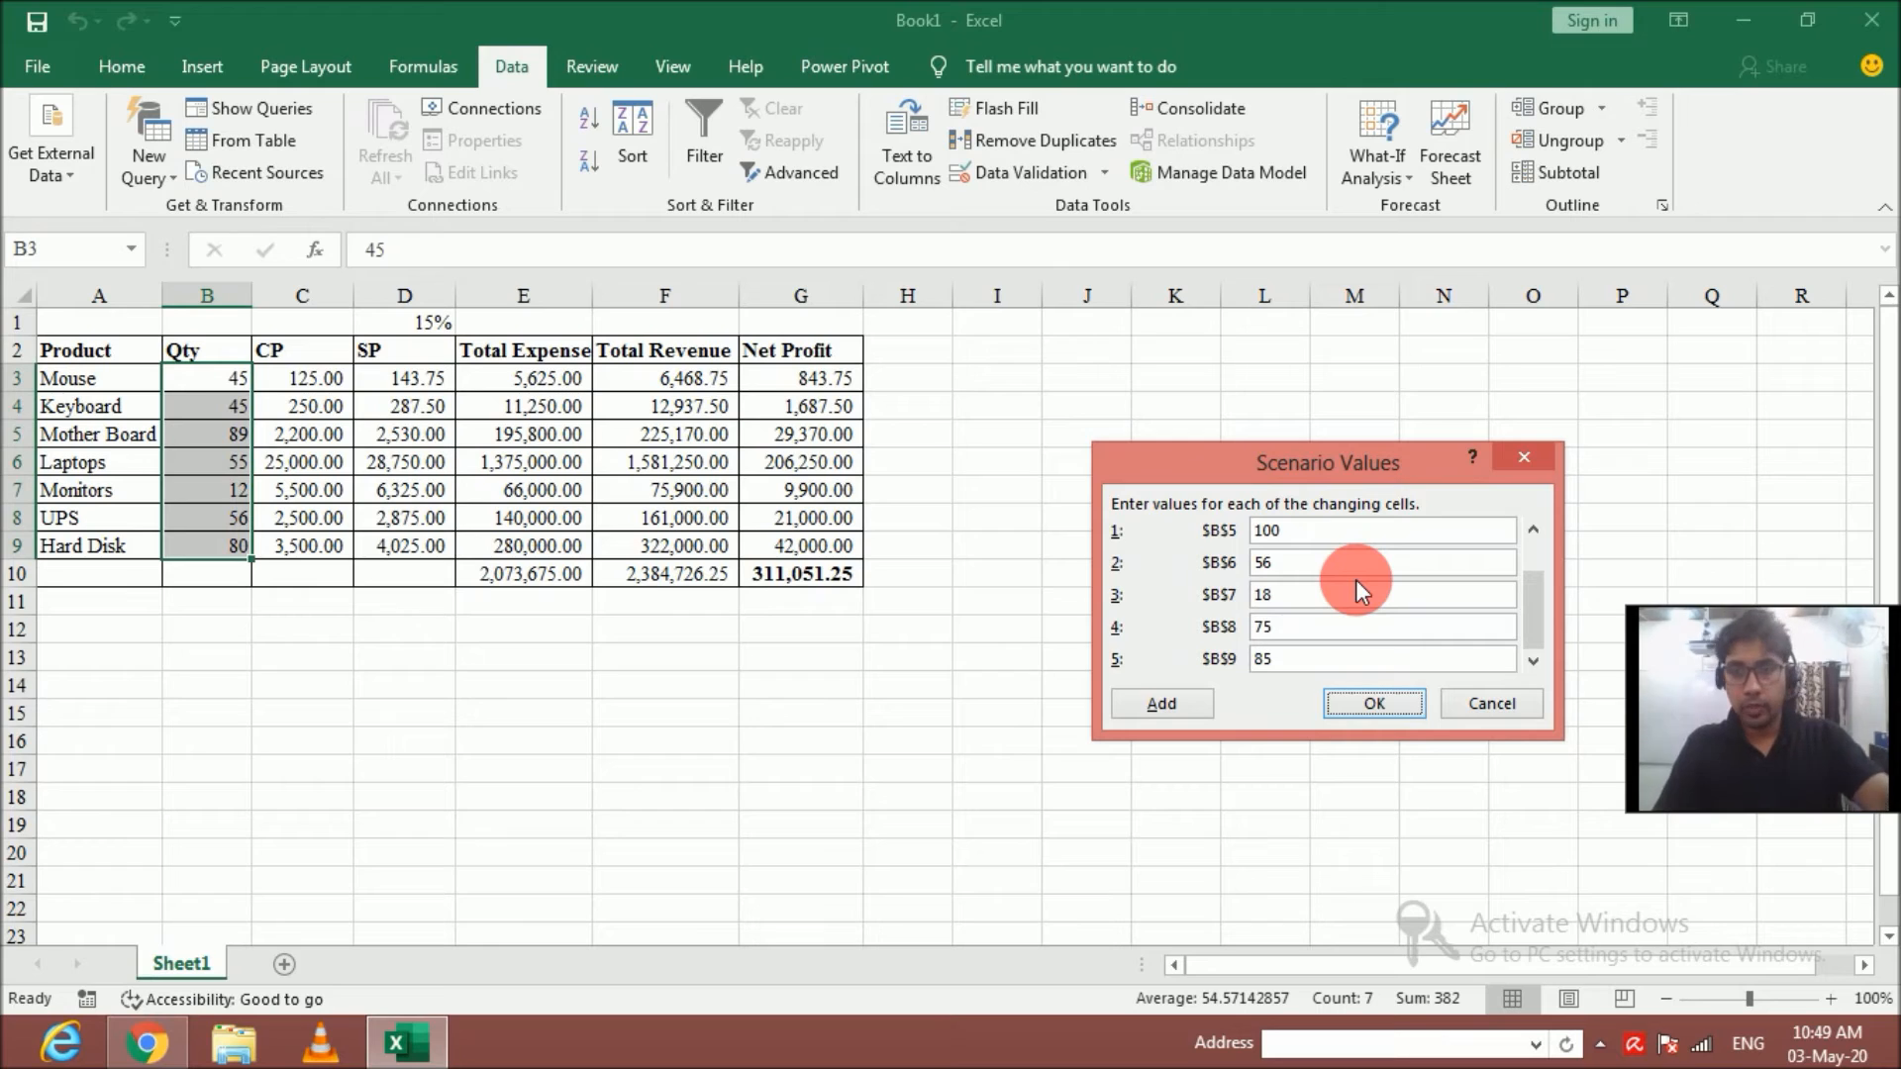
left_click(1365, 706)
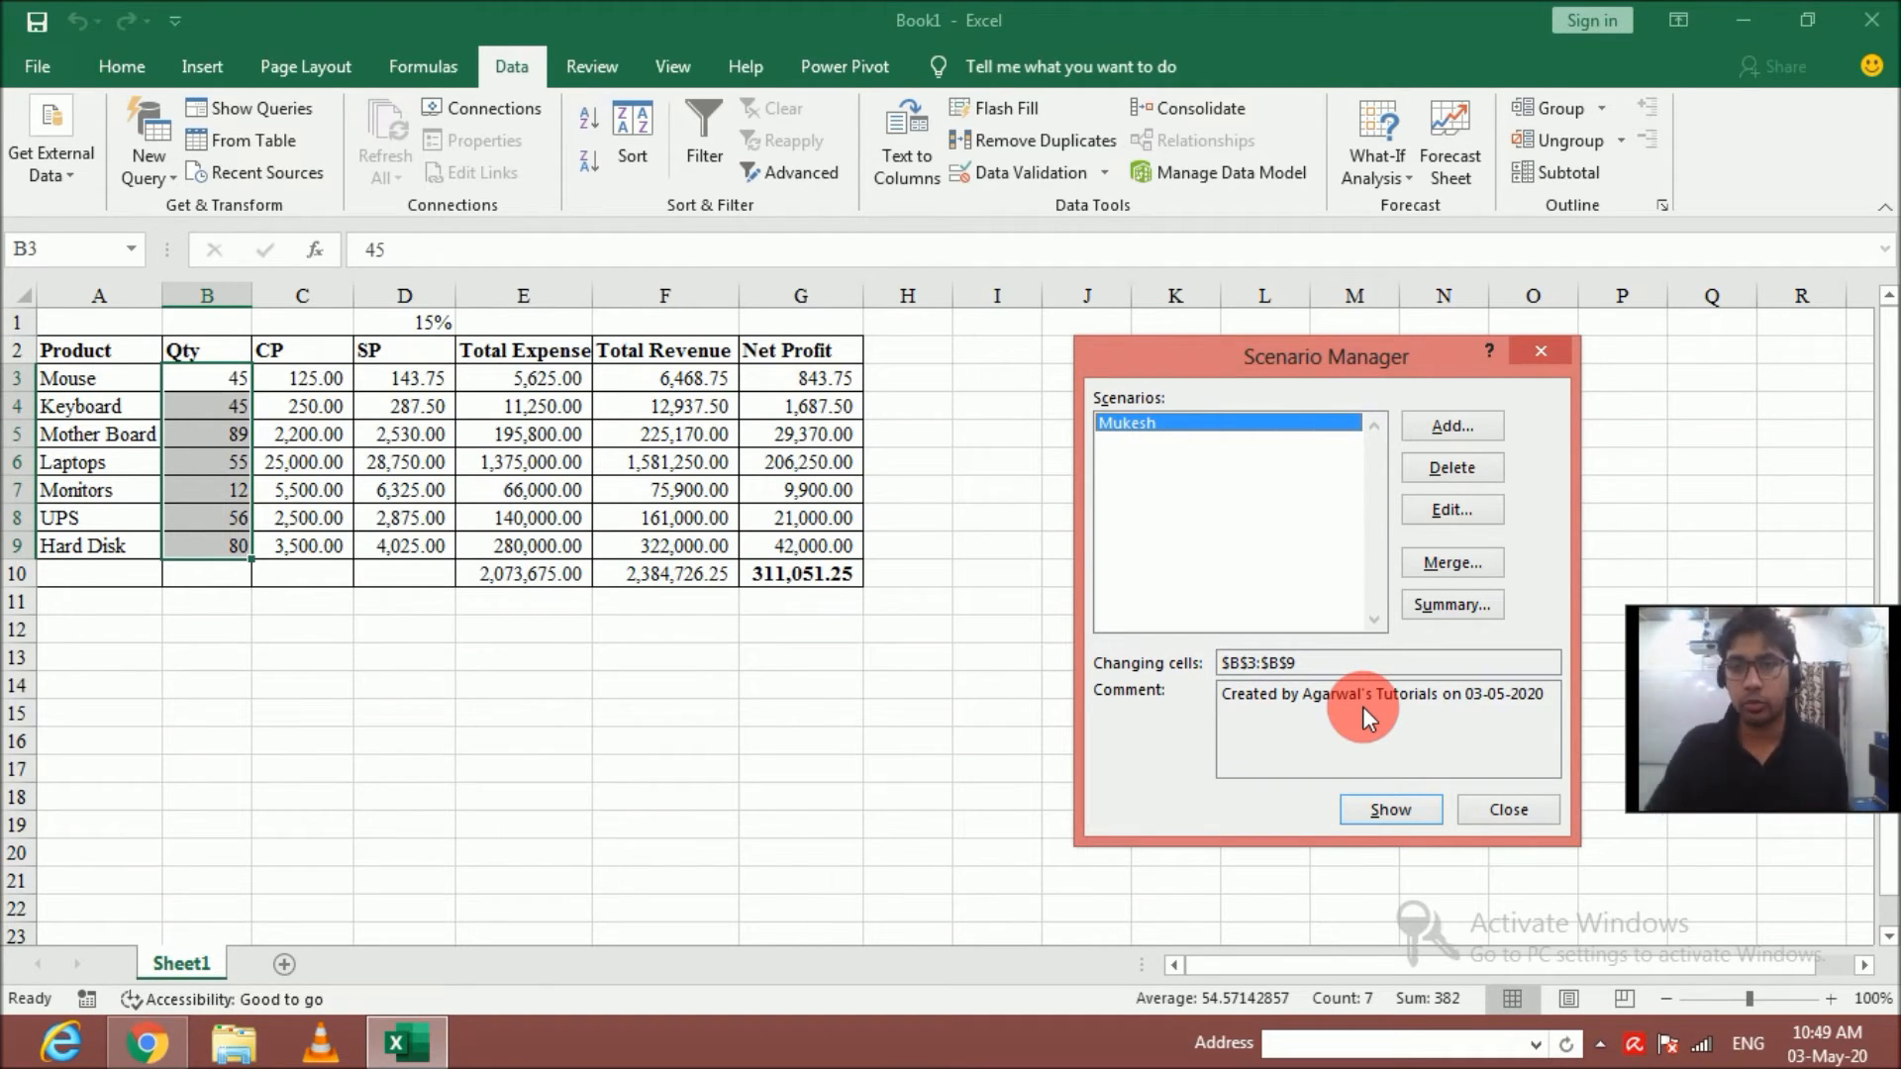
Add a second scenario for the changing cells B3:B9, named with another person's first name
left_click(1464, 426)
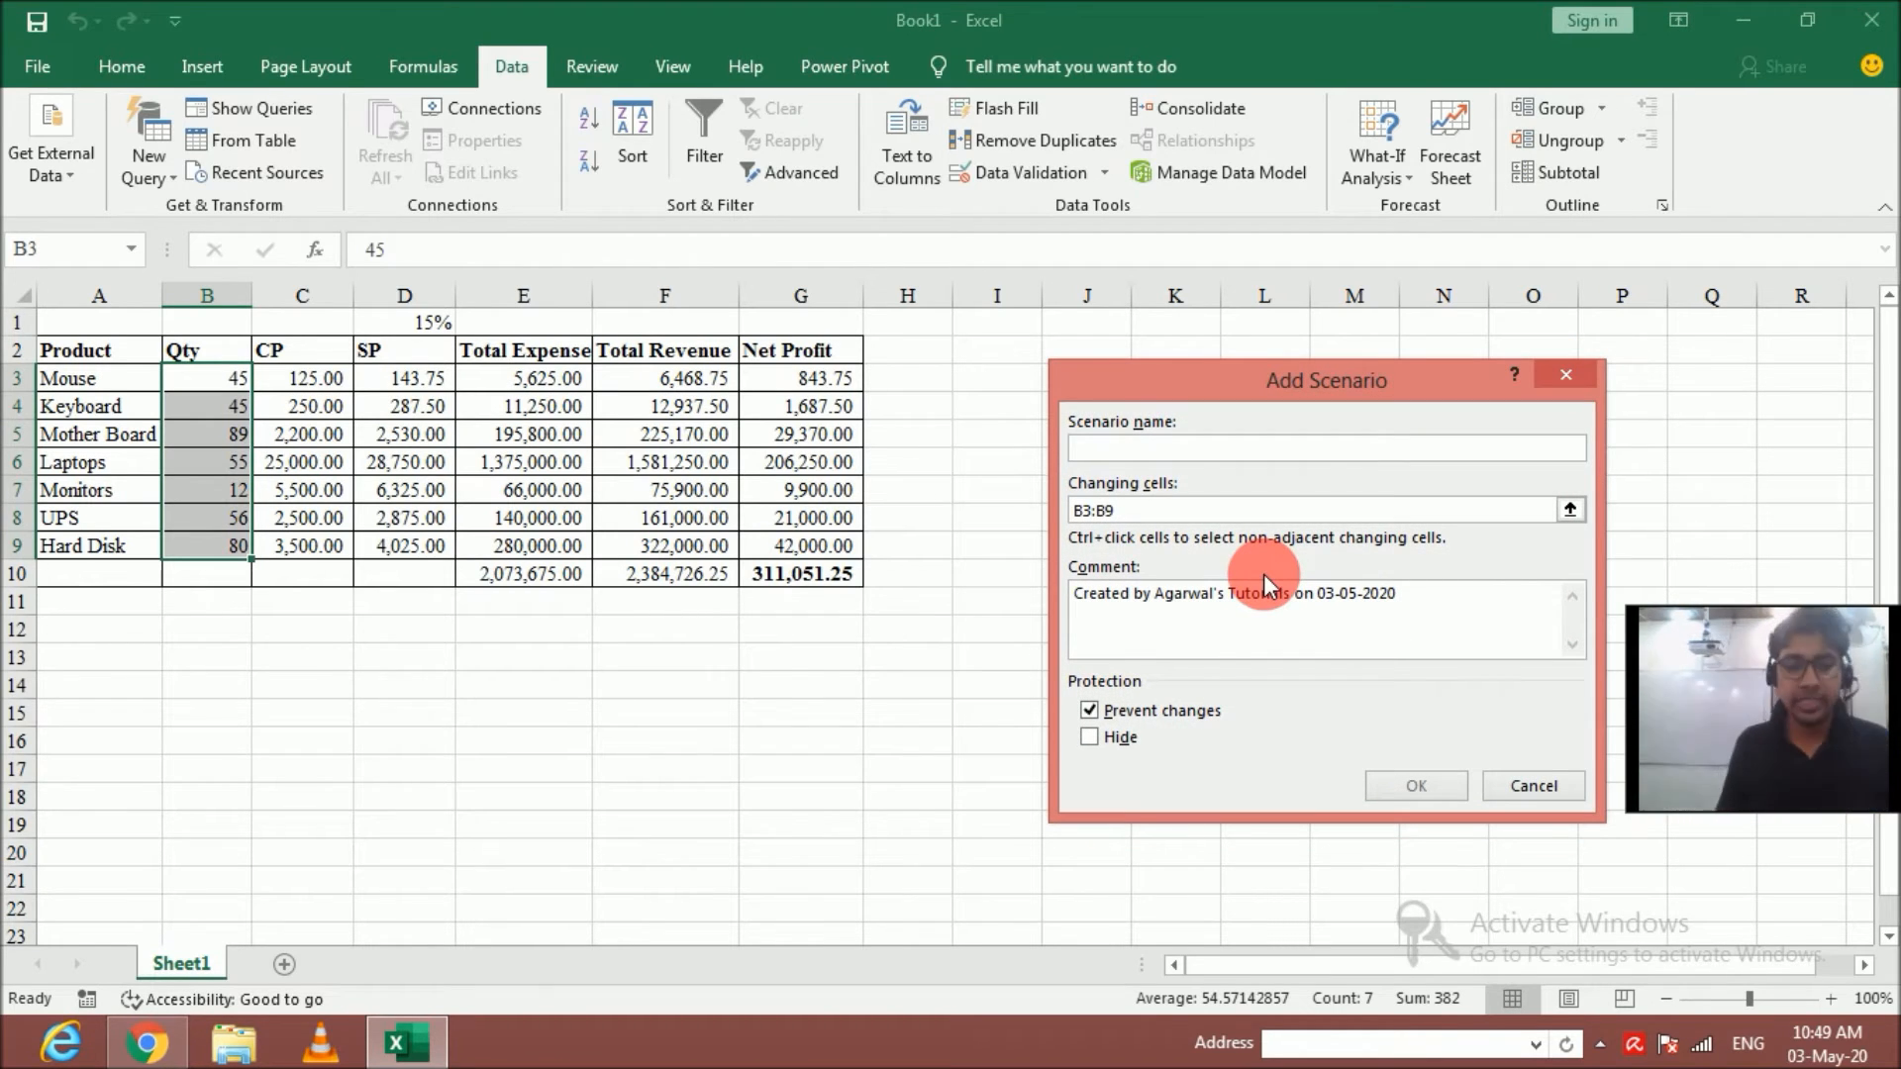
type("Saur")
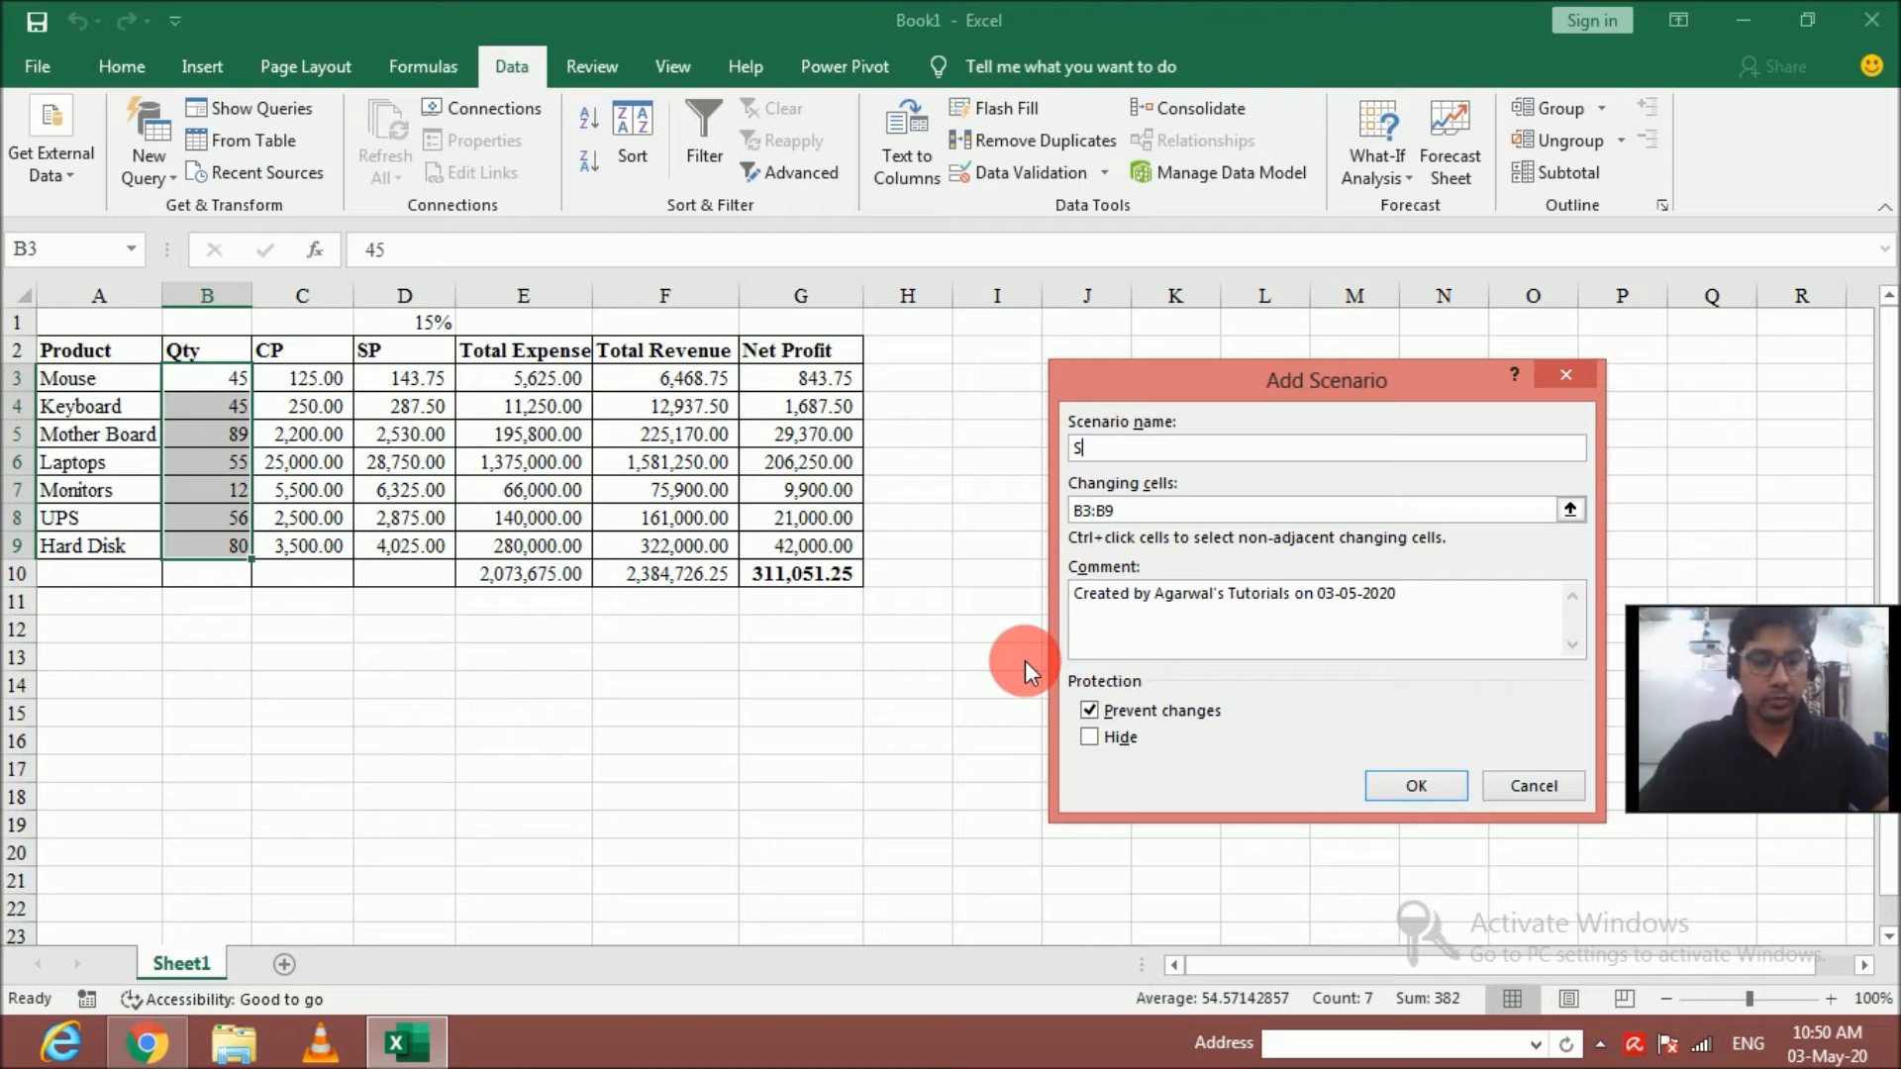
type("aurabhj")
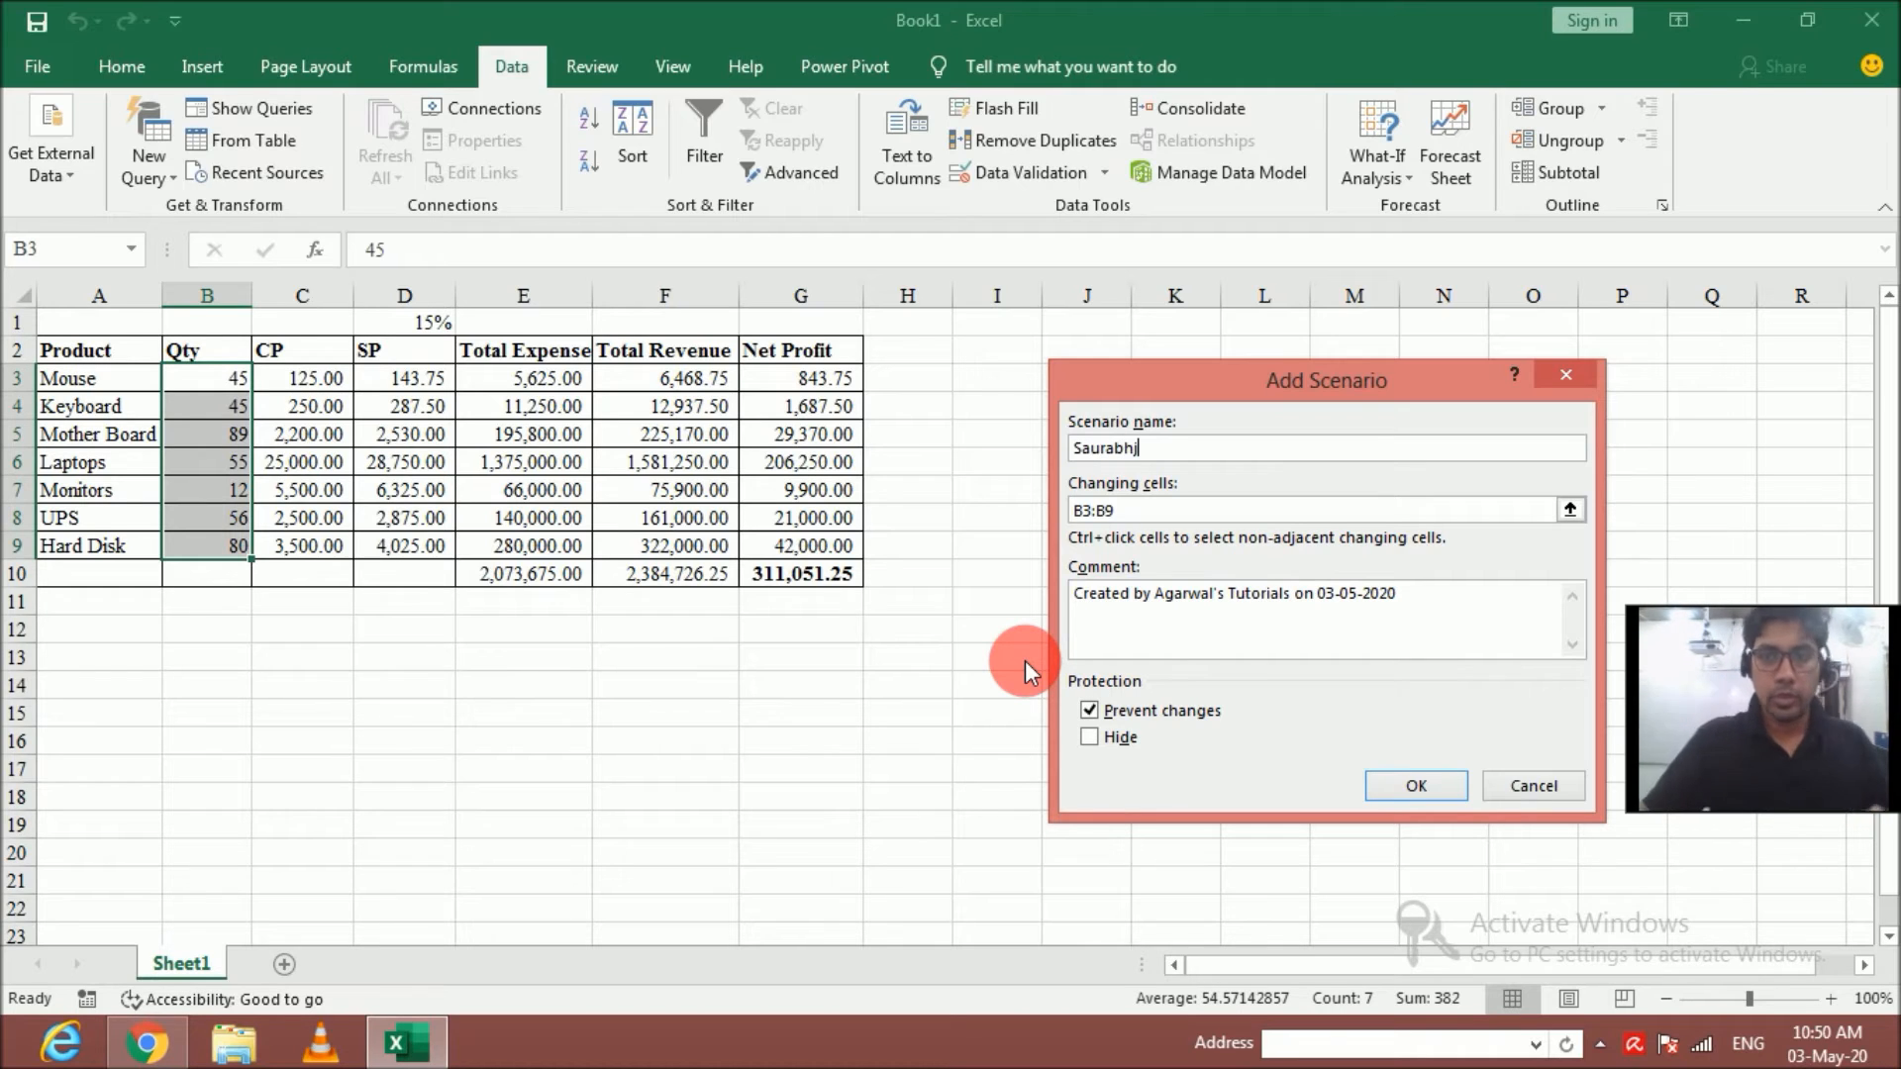
key("BackSpace")
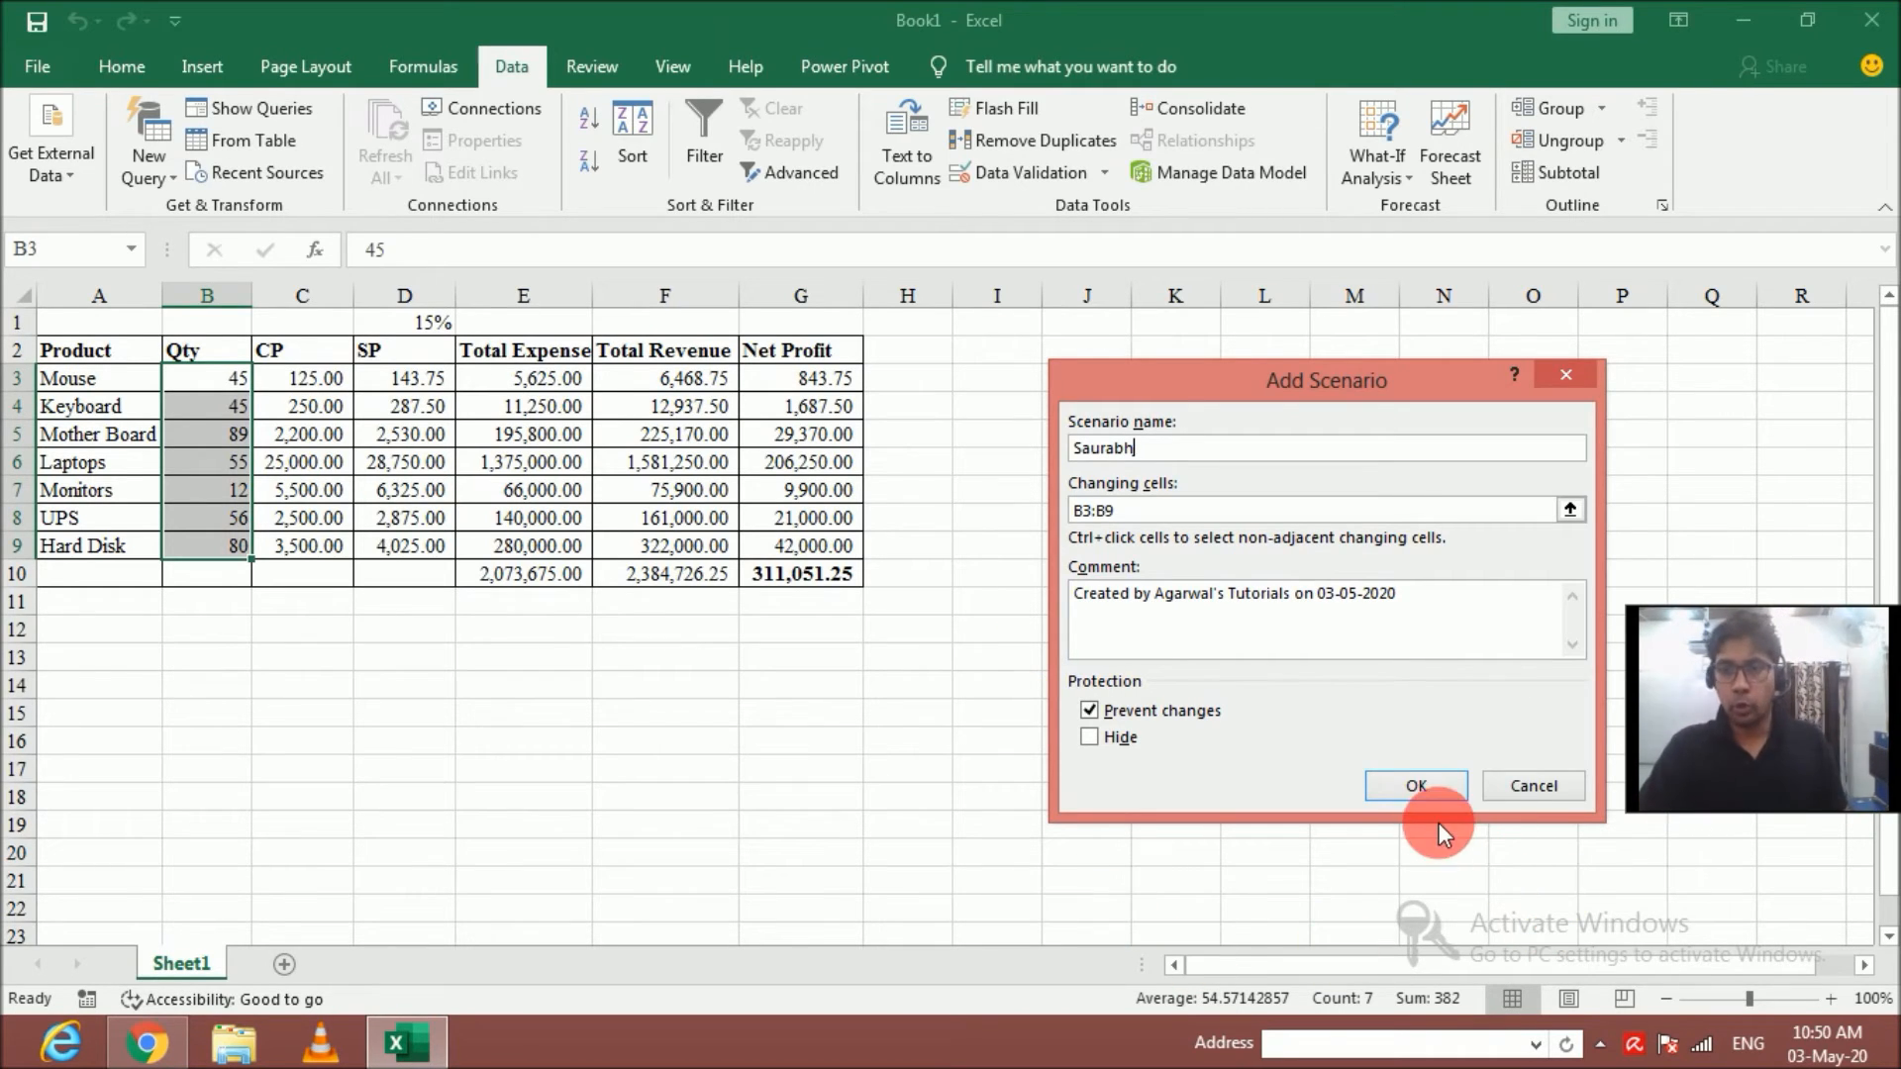
left_click(1435, 792)
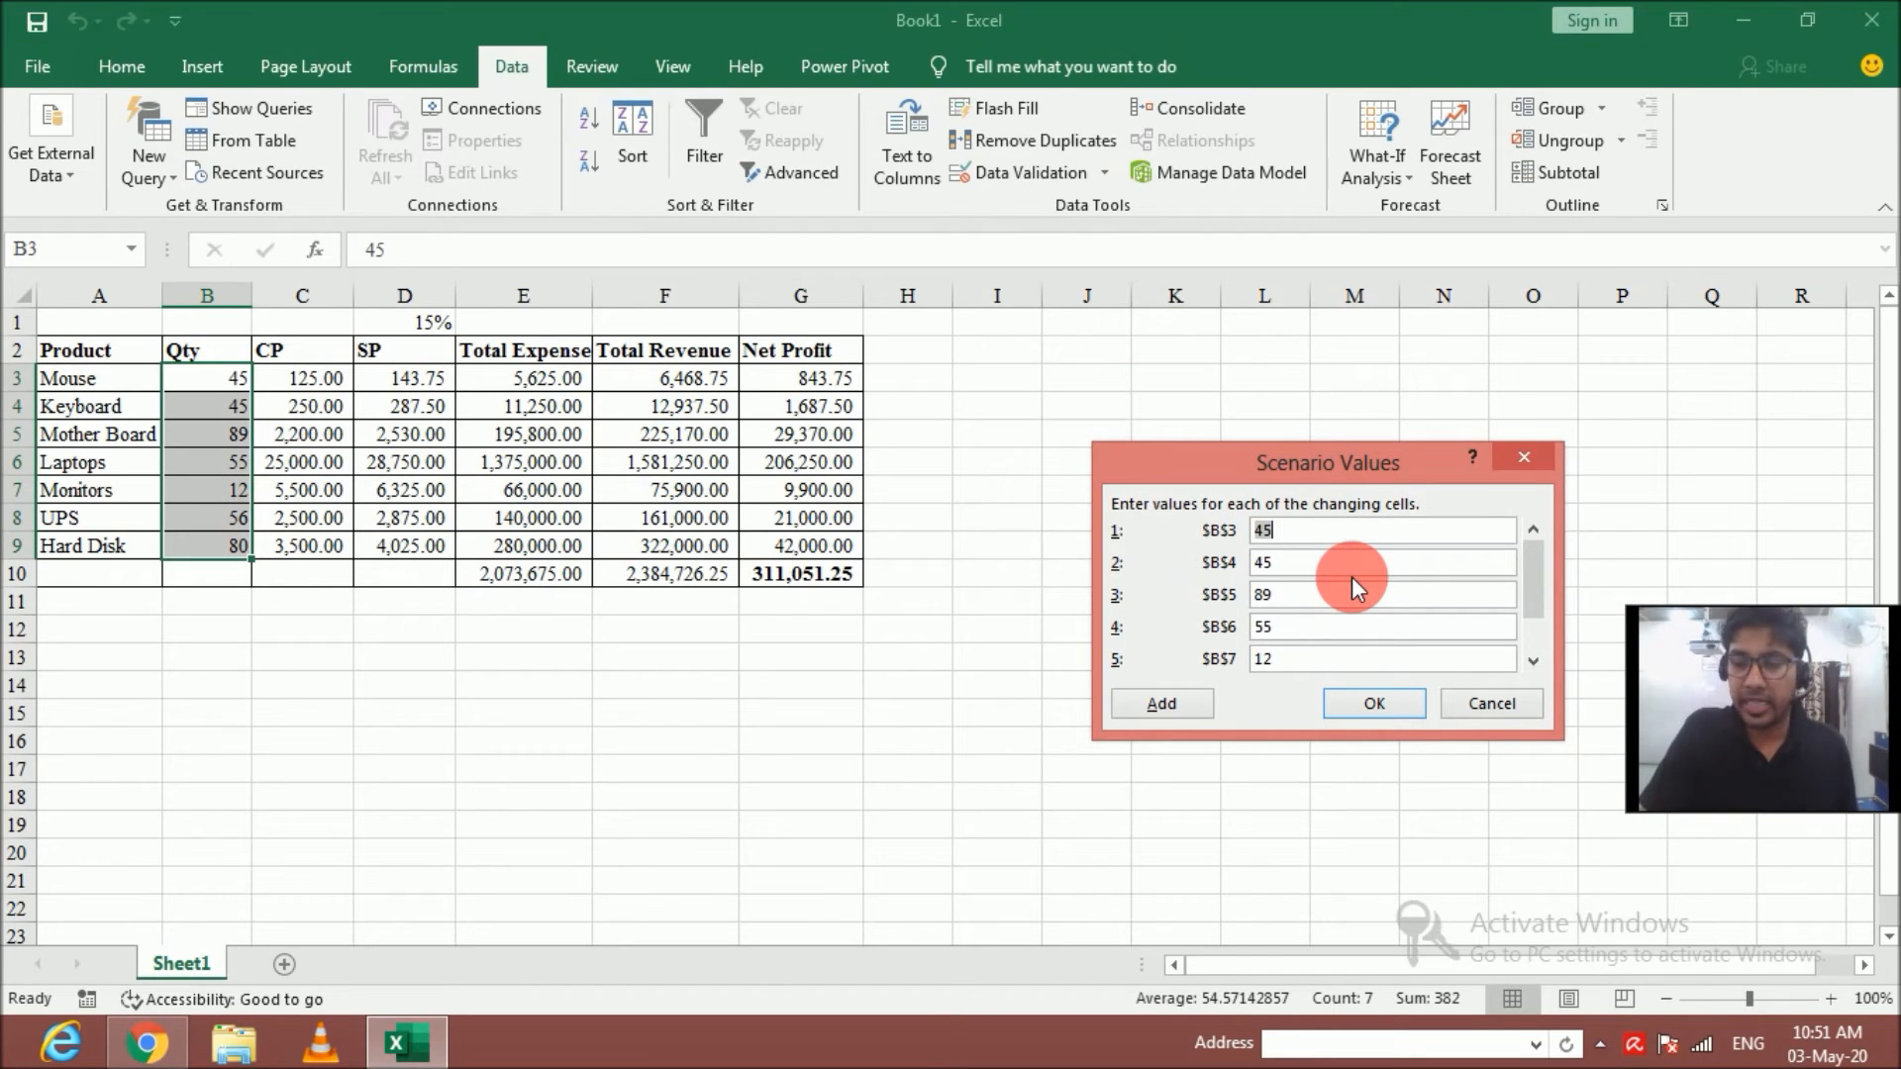
Set the second scenario's quantities for B3 to B9 to 56, 89, 0, 63, 20, 63 and 94 and save it
type("56")
key("Tab")
type("89")
key("Tab")
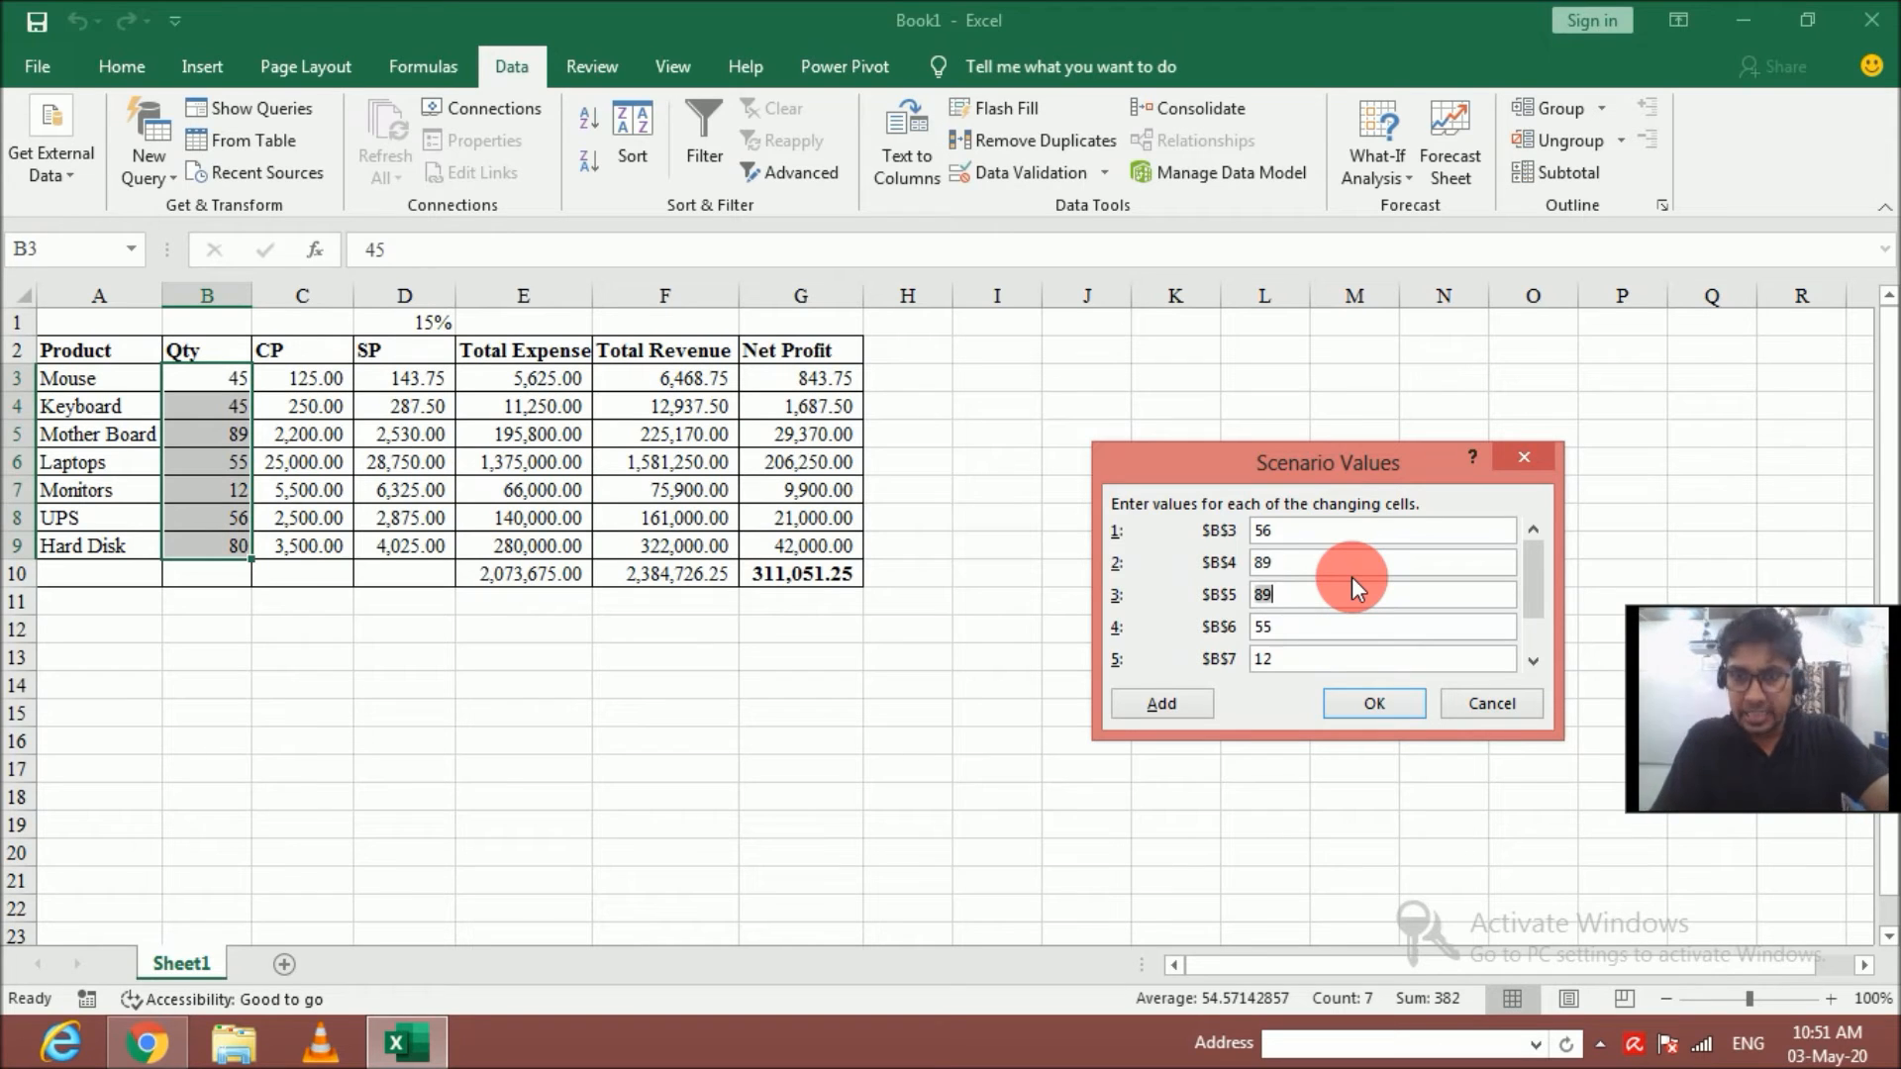
type("0")
key("Tab")
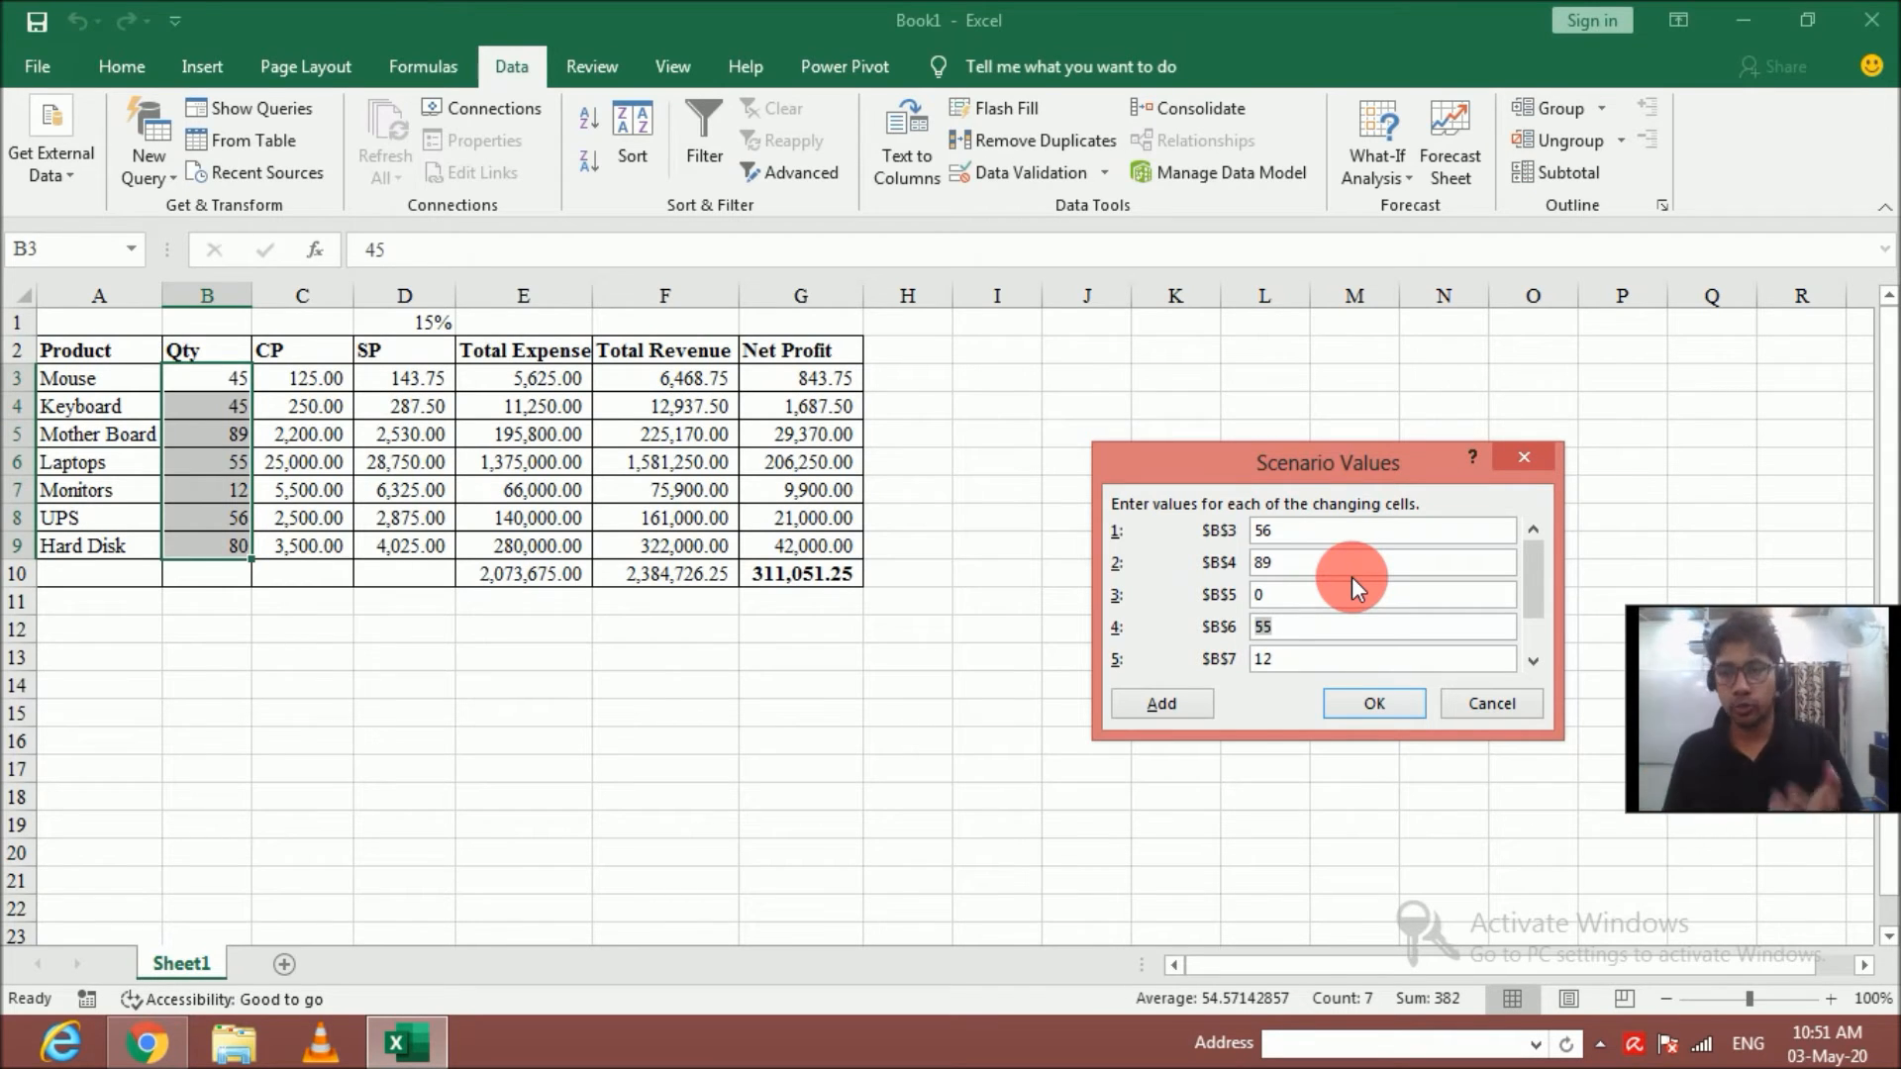
type("63")
key("Tab")
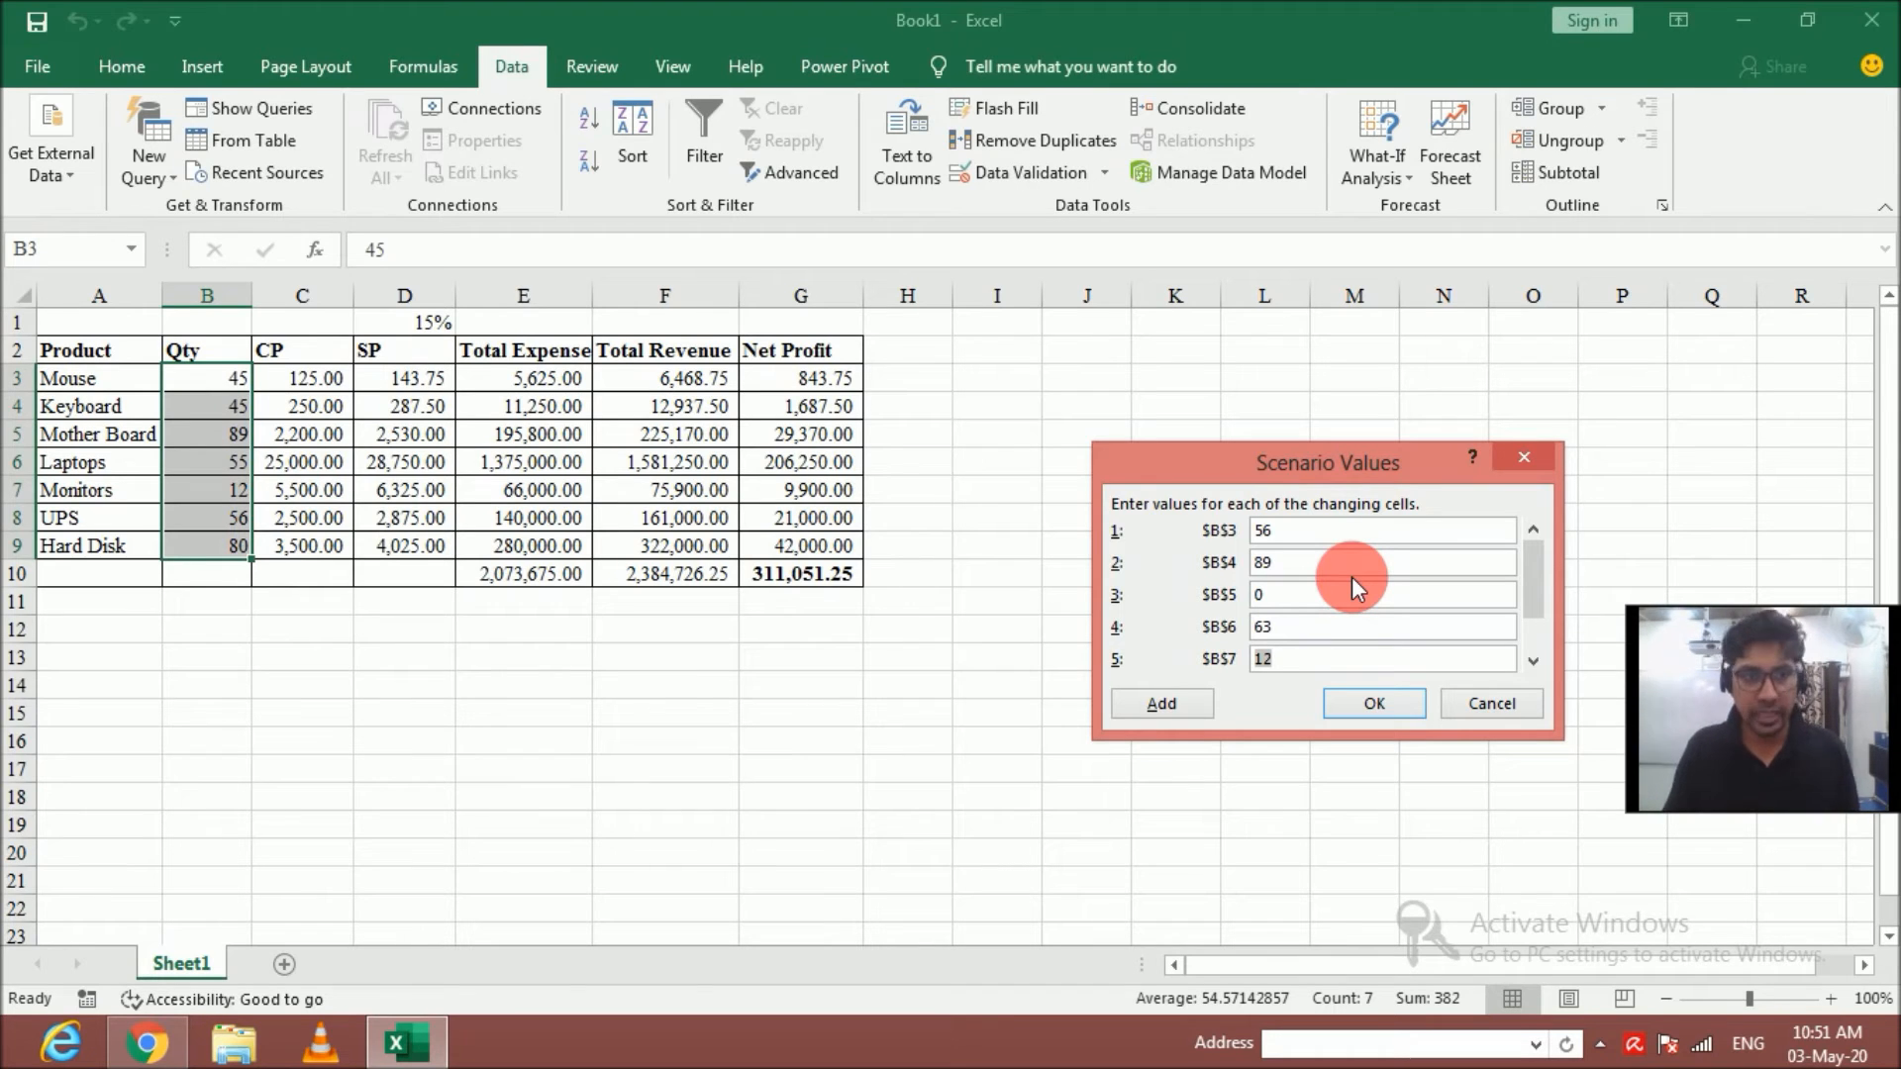
type("20")
key("Tab")
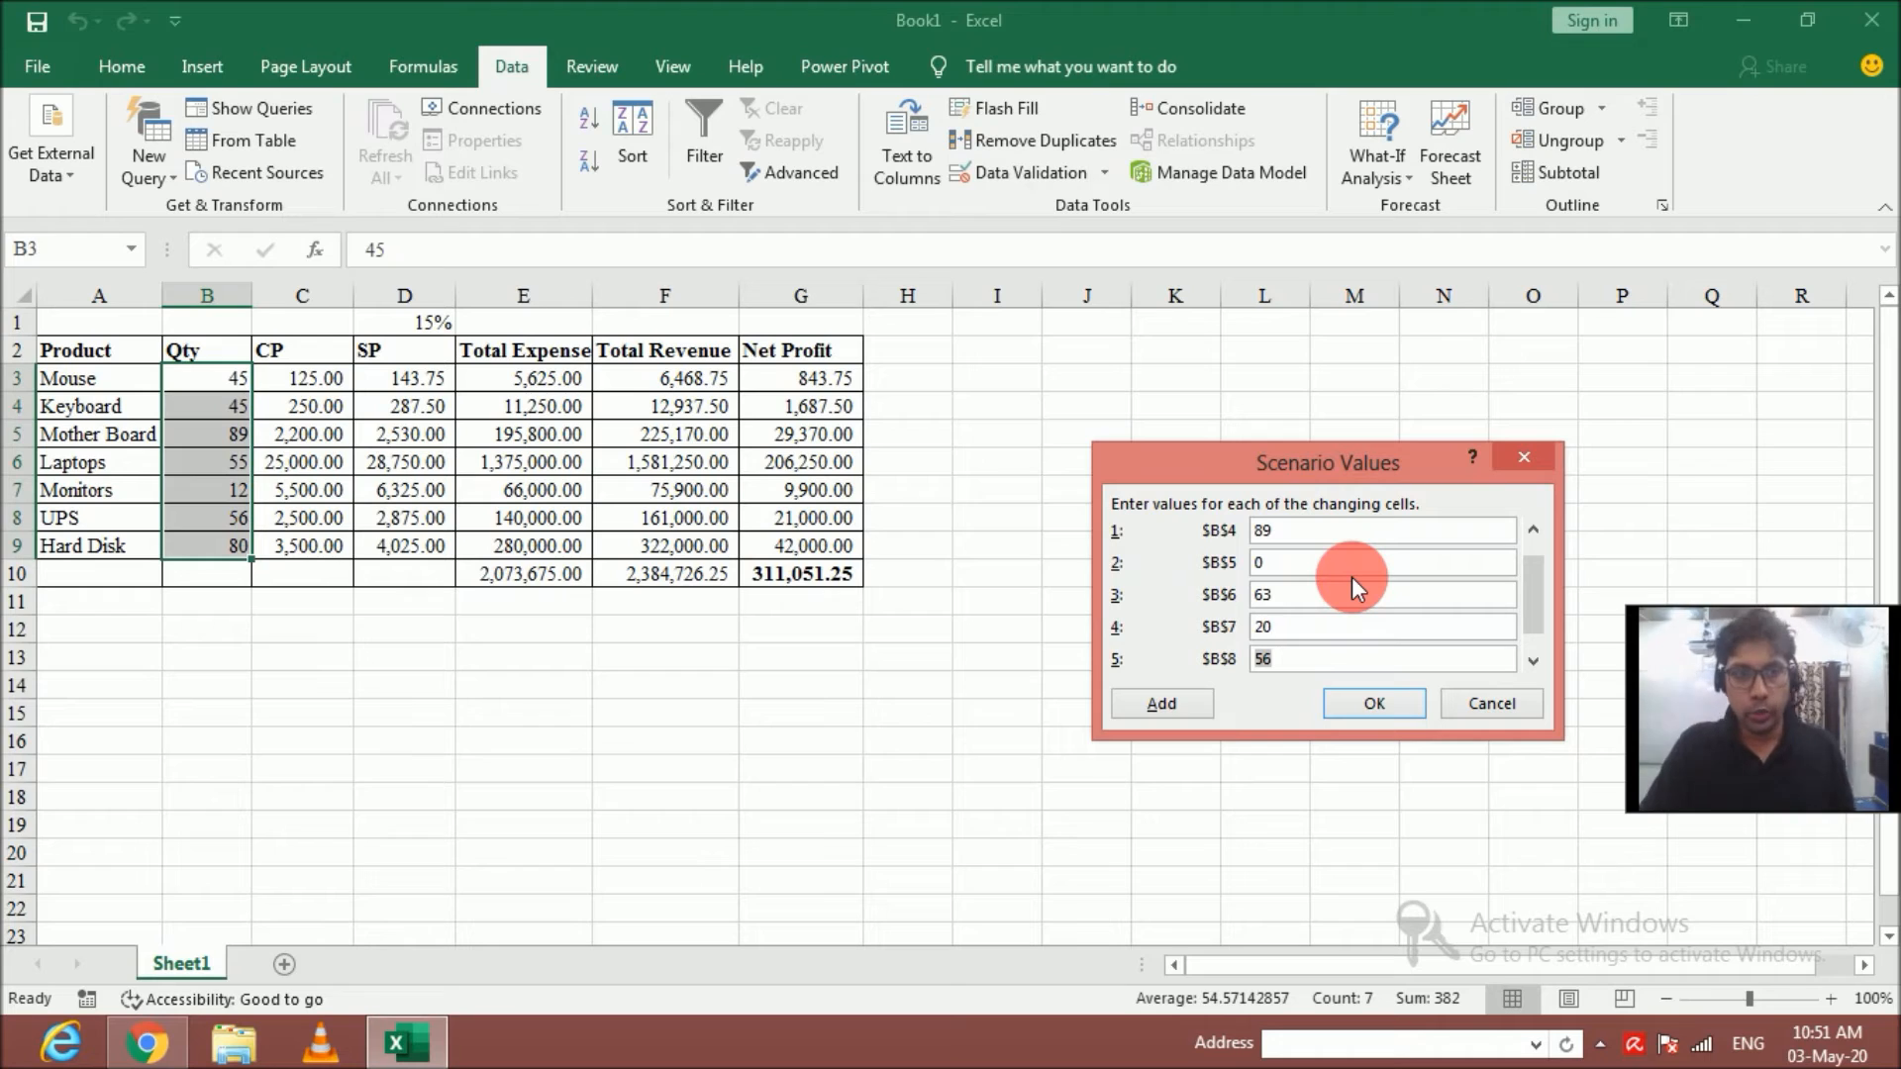
type("63")
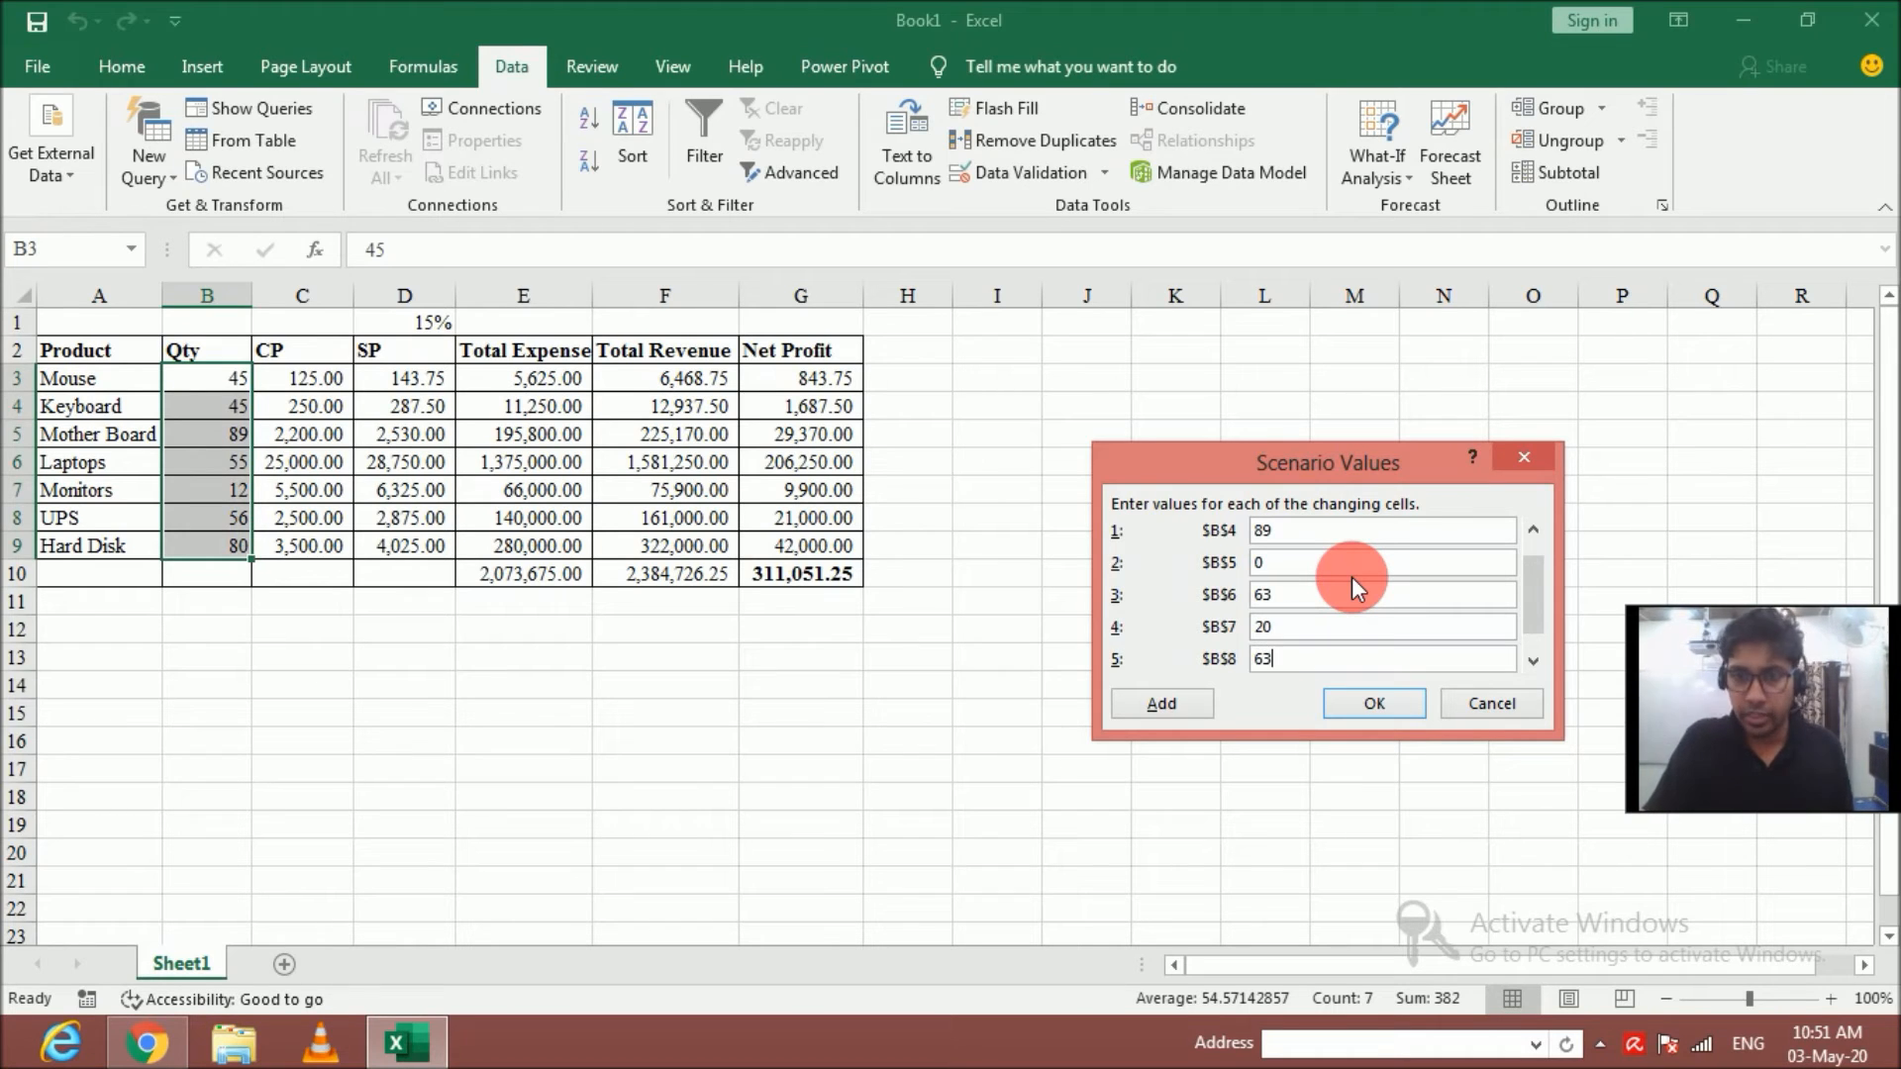
key("Tab")
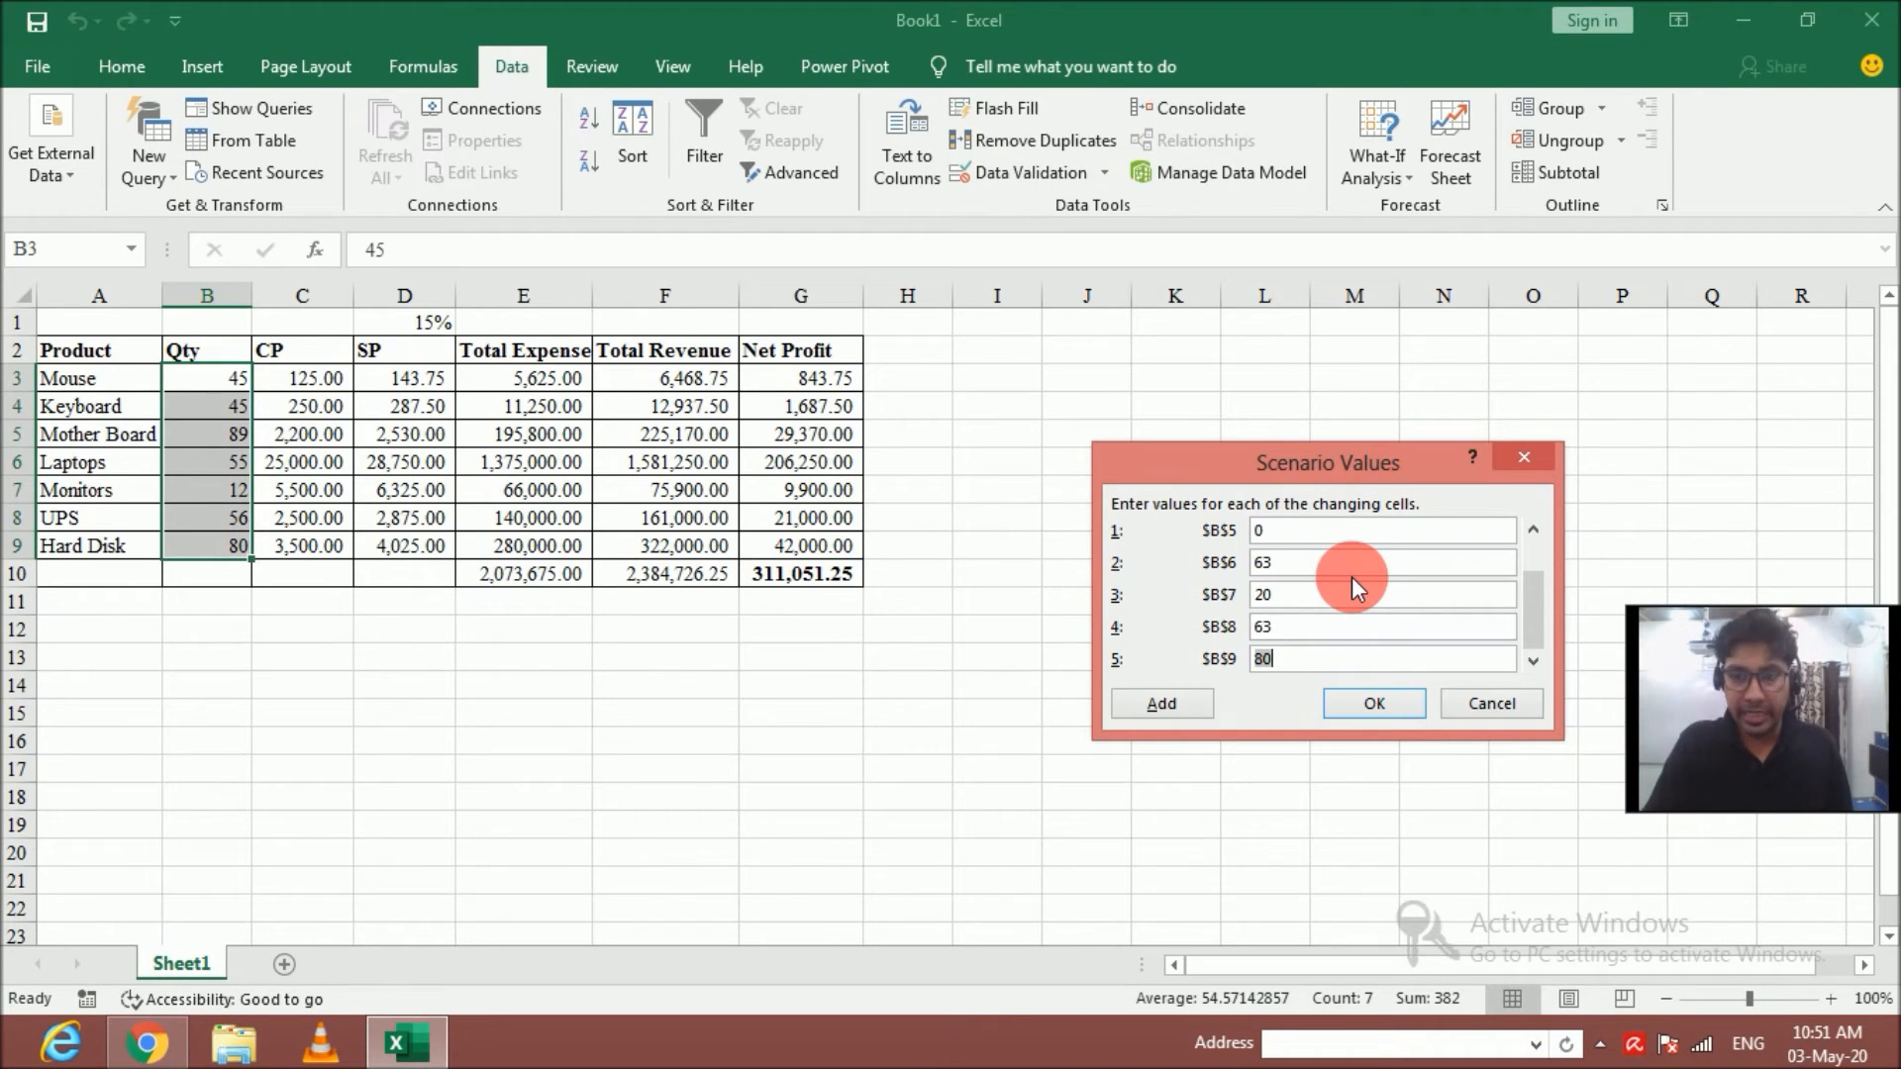
type("9")
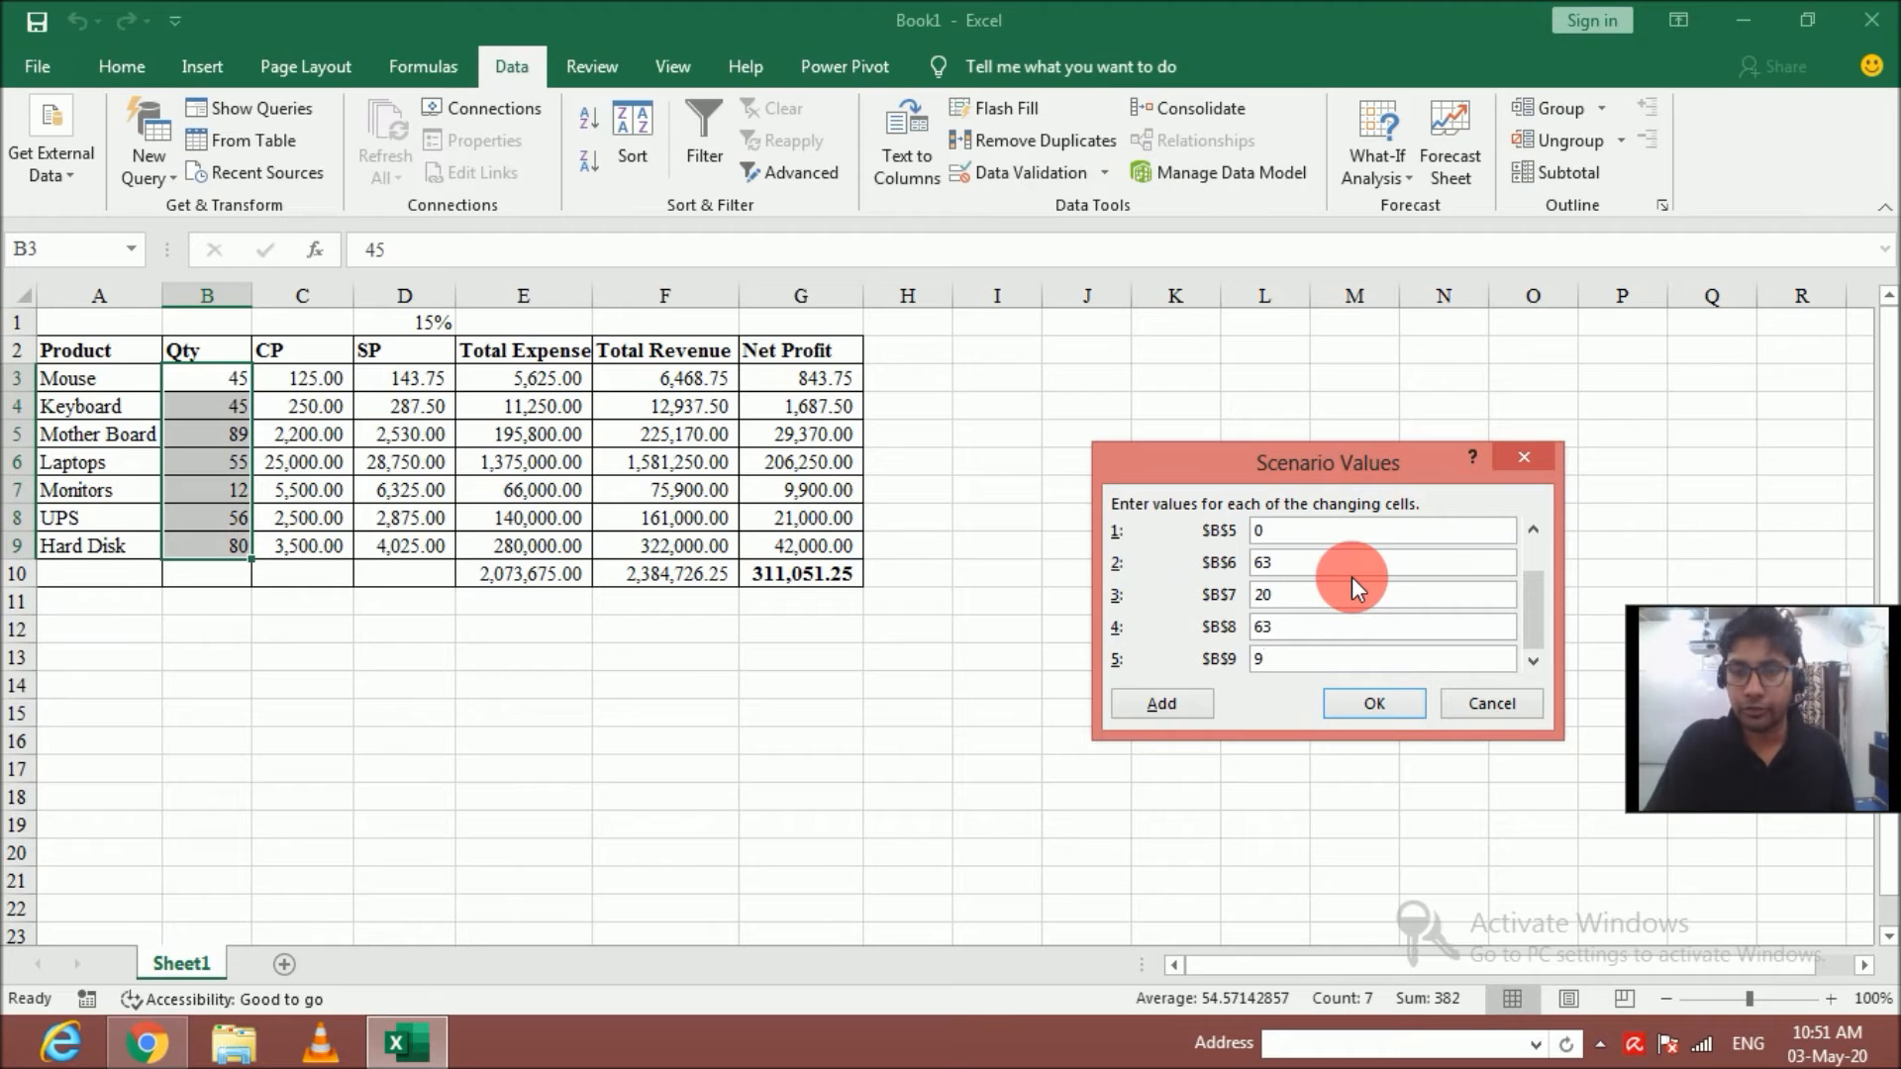
type("4")
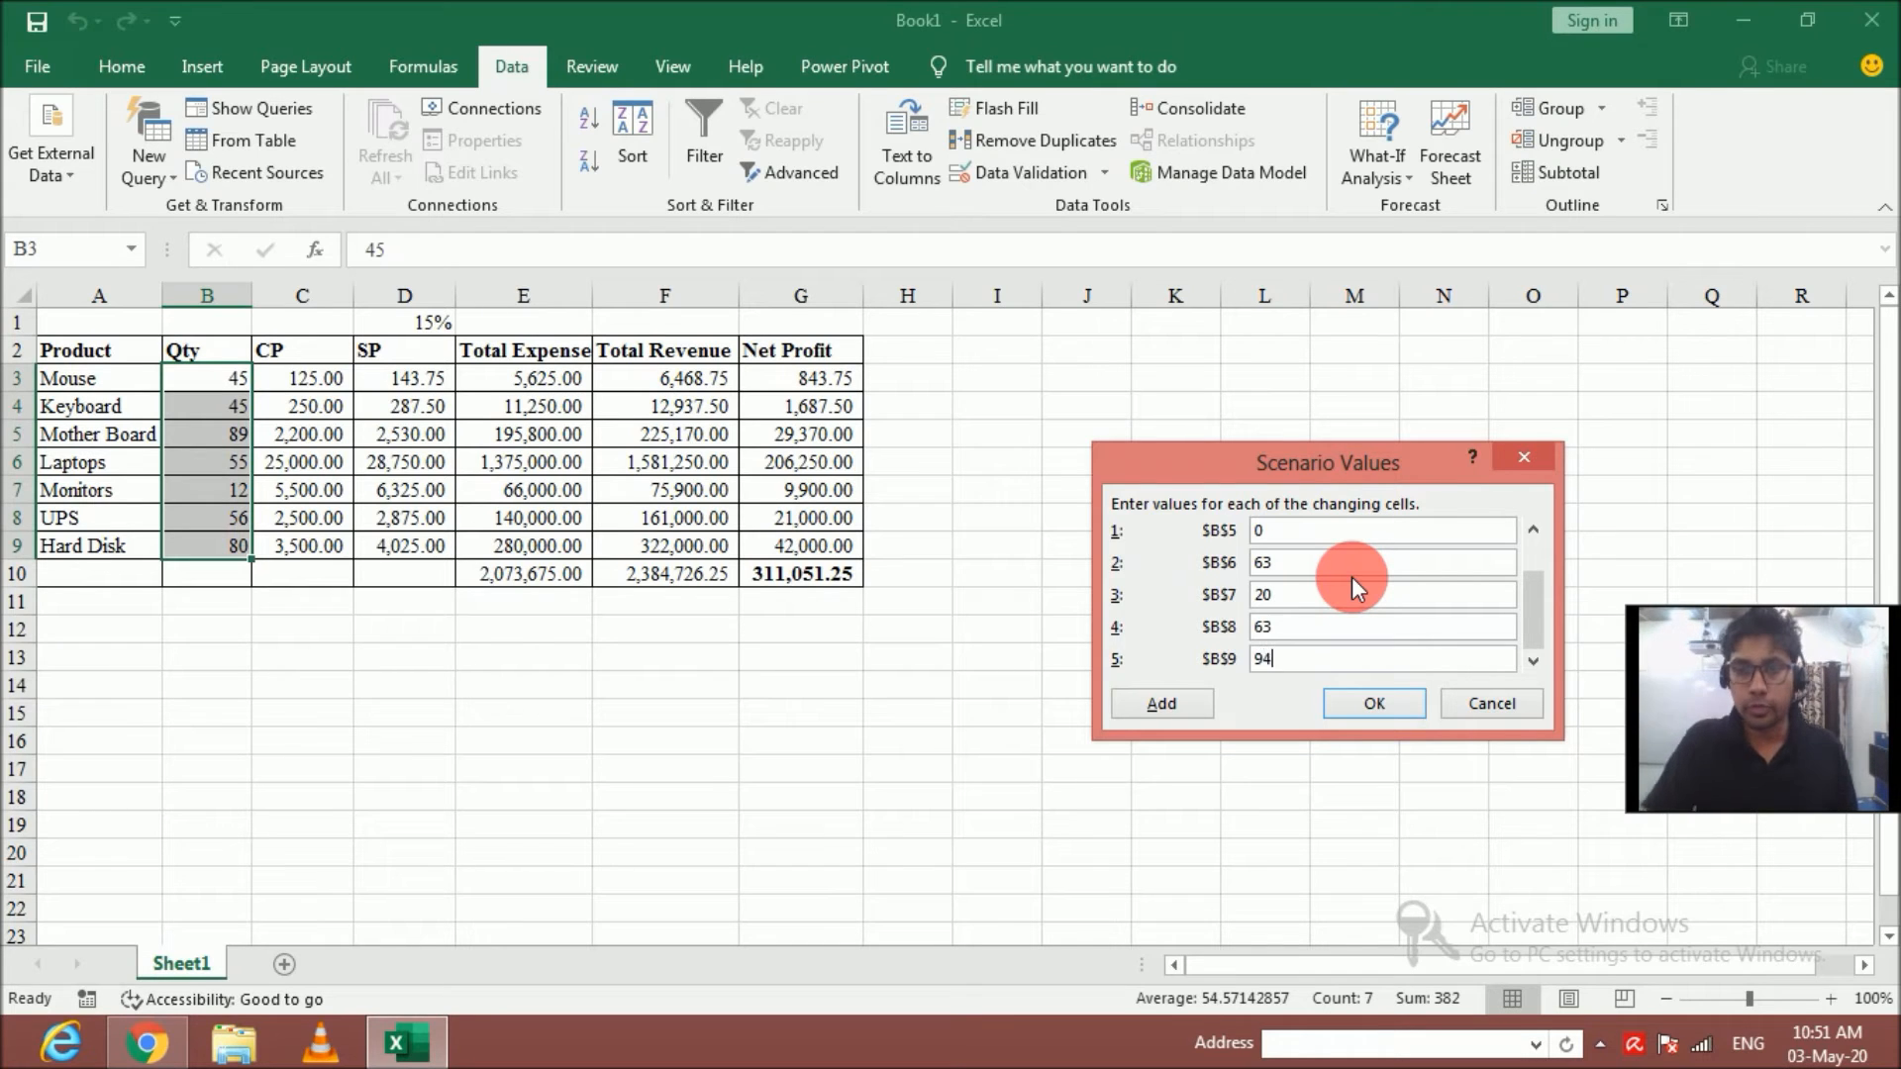
left_click(1348, 705)
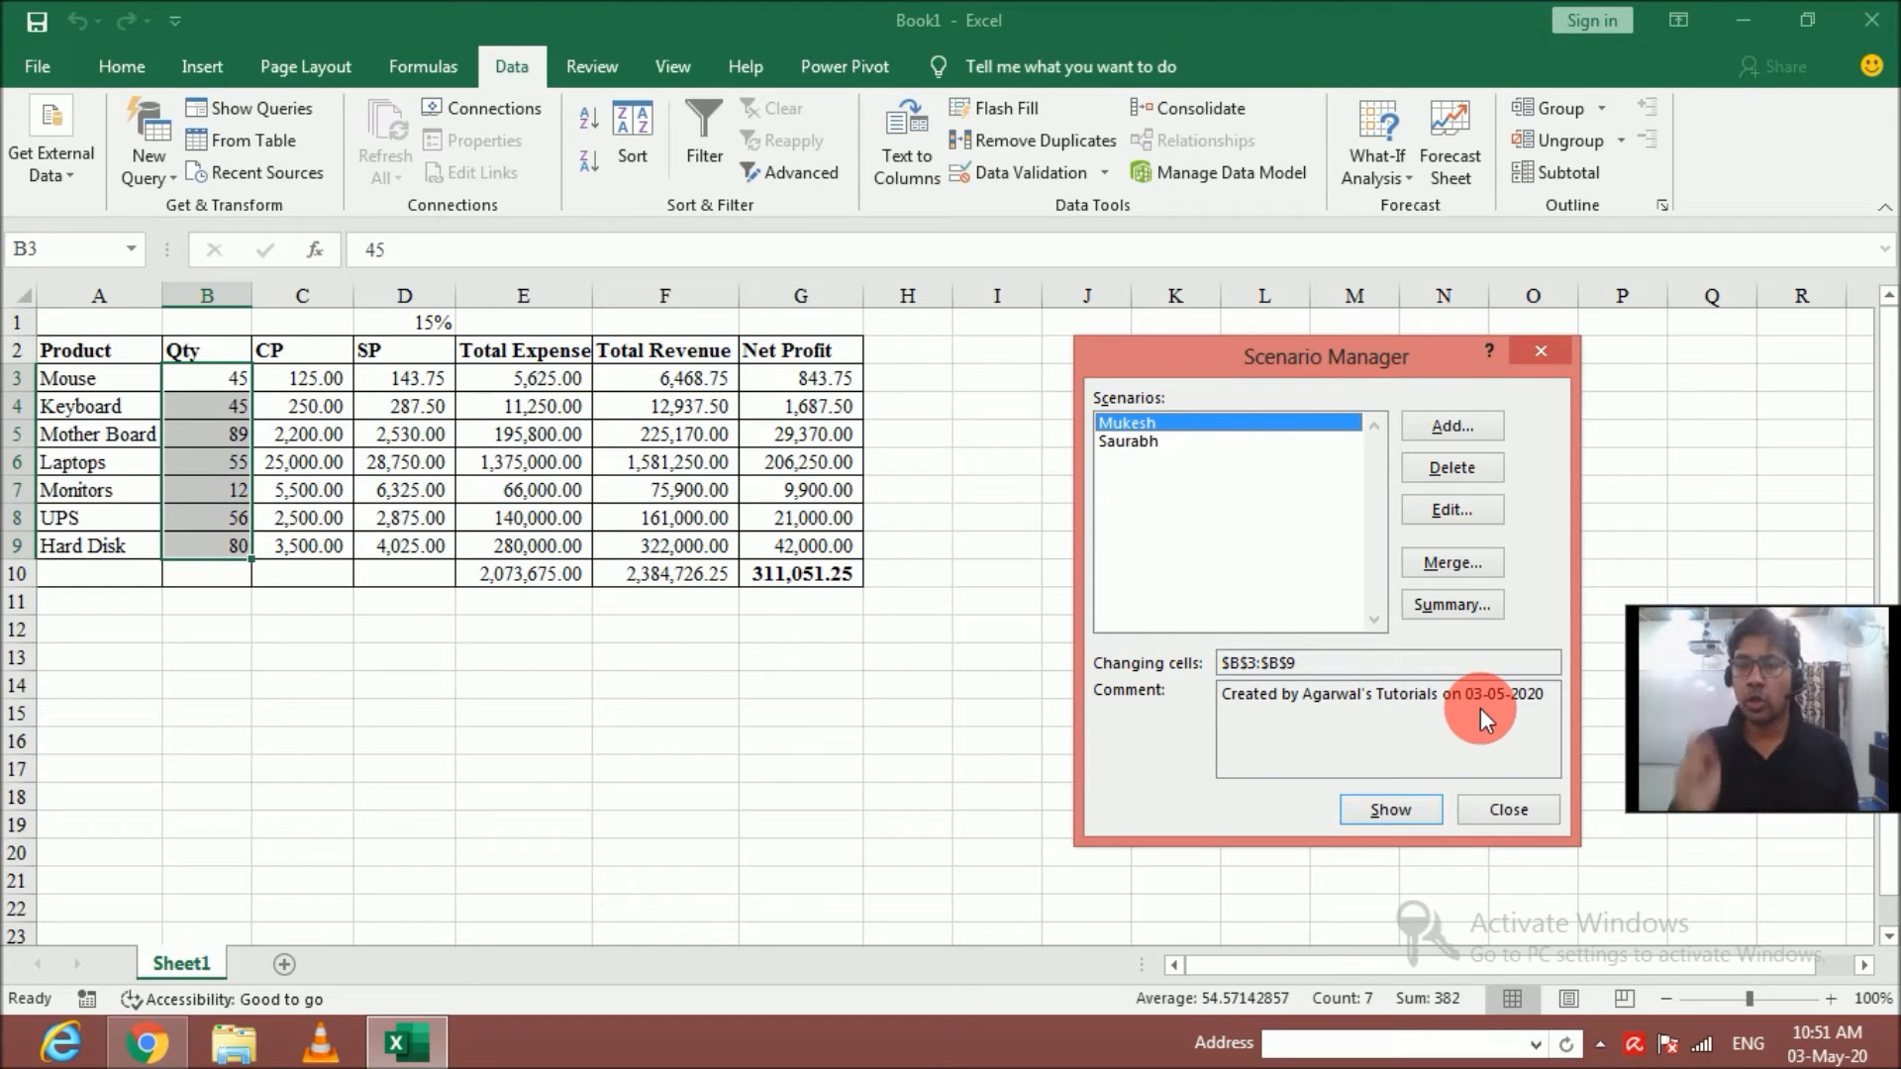
Generate a scenario summary report with G10, the net profit total, as the result cell
left_click(1456, 604)
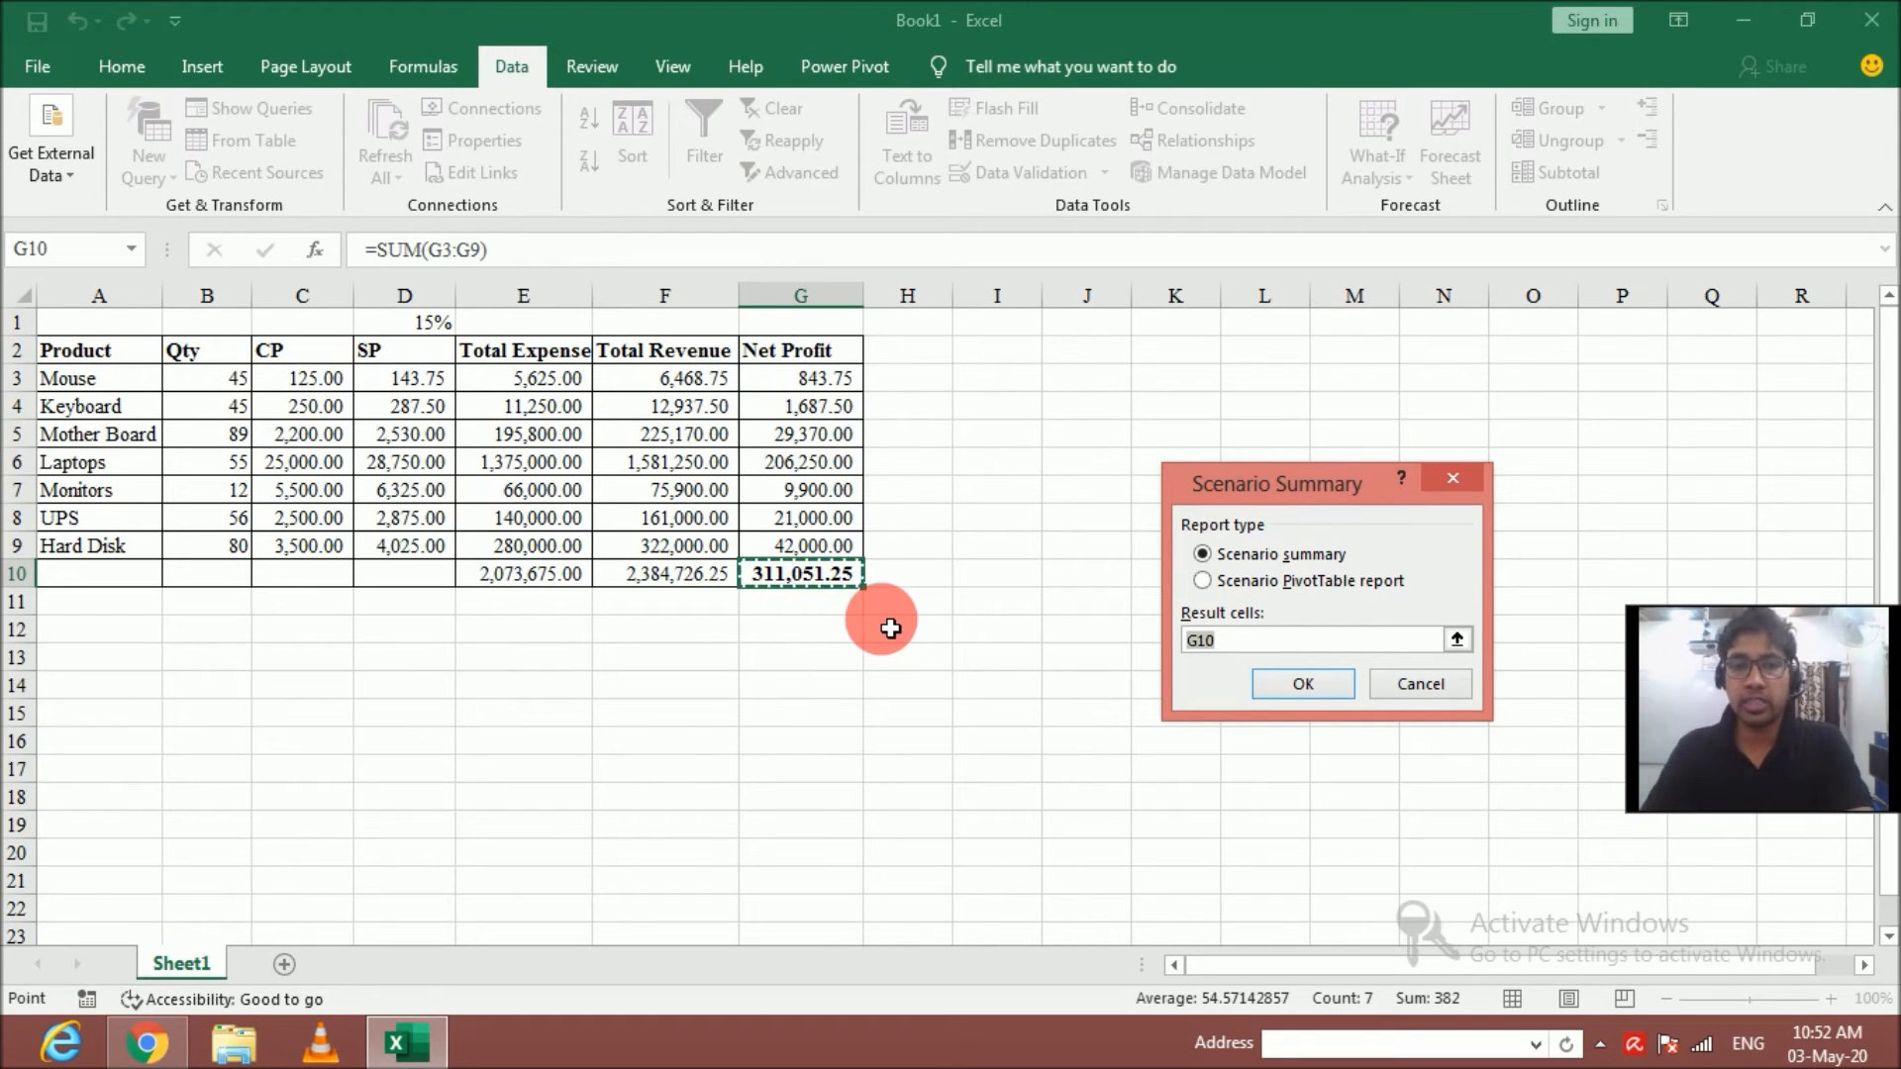
left_click(1299, 686)
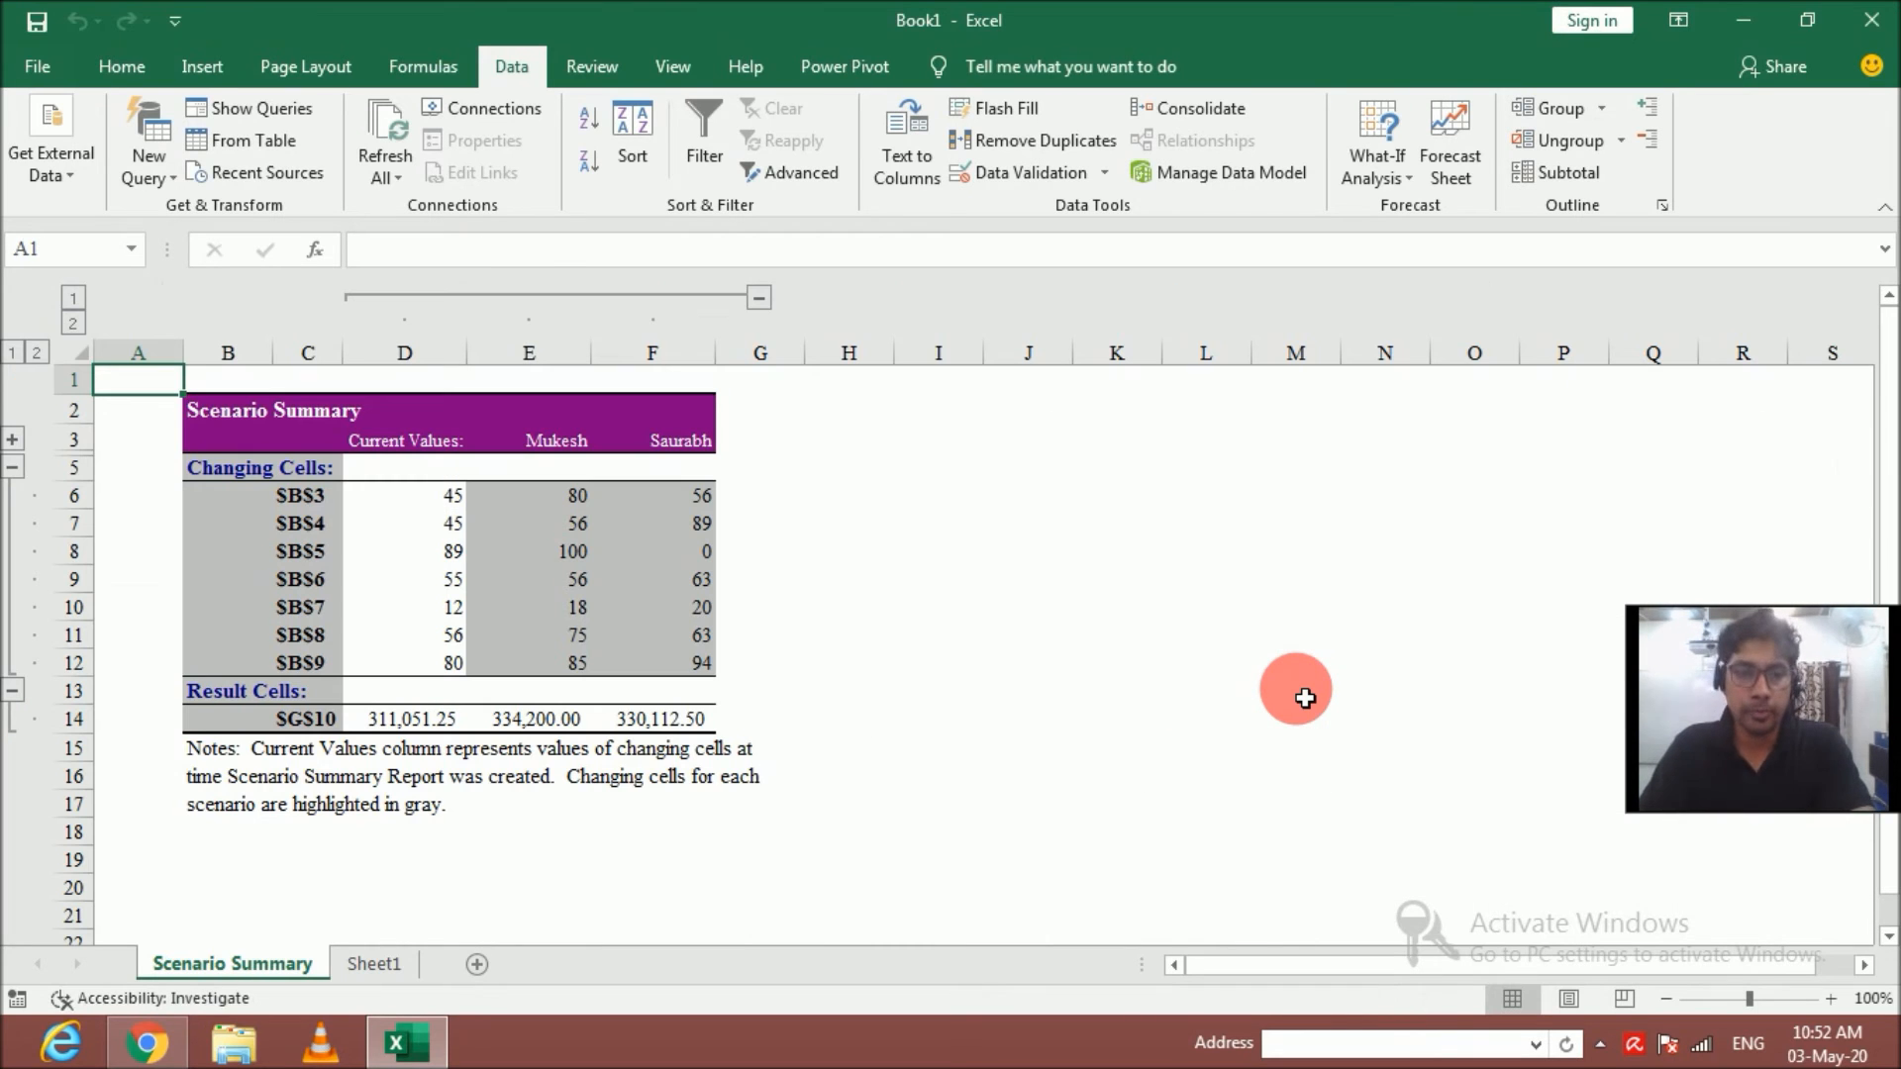
Compare the two scenarios' changing quantities and net profit results in the scenario summary report
left_click(572, 723)
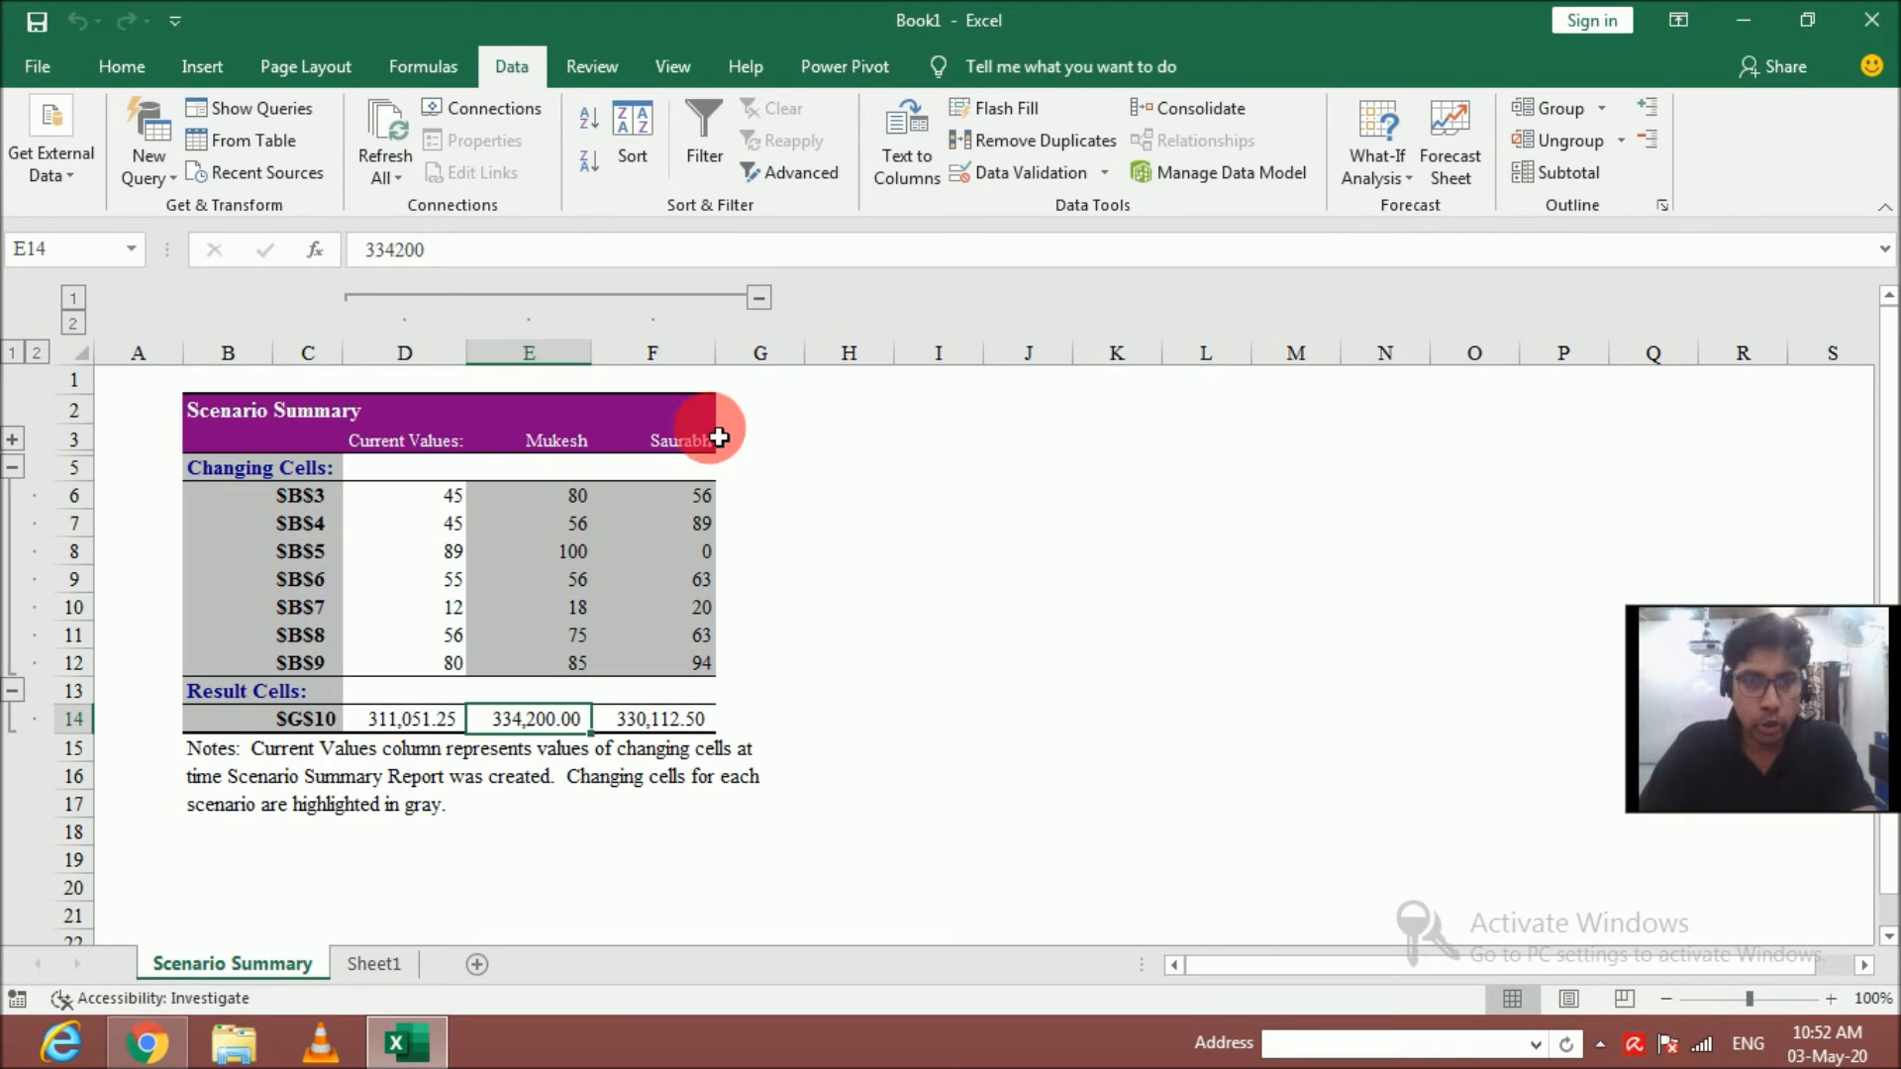
left_click(709, 554)
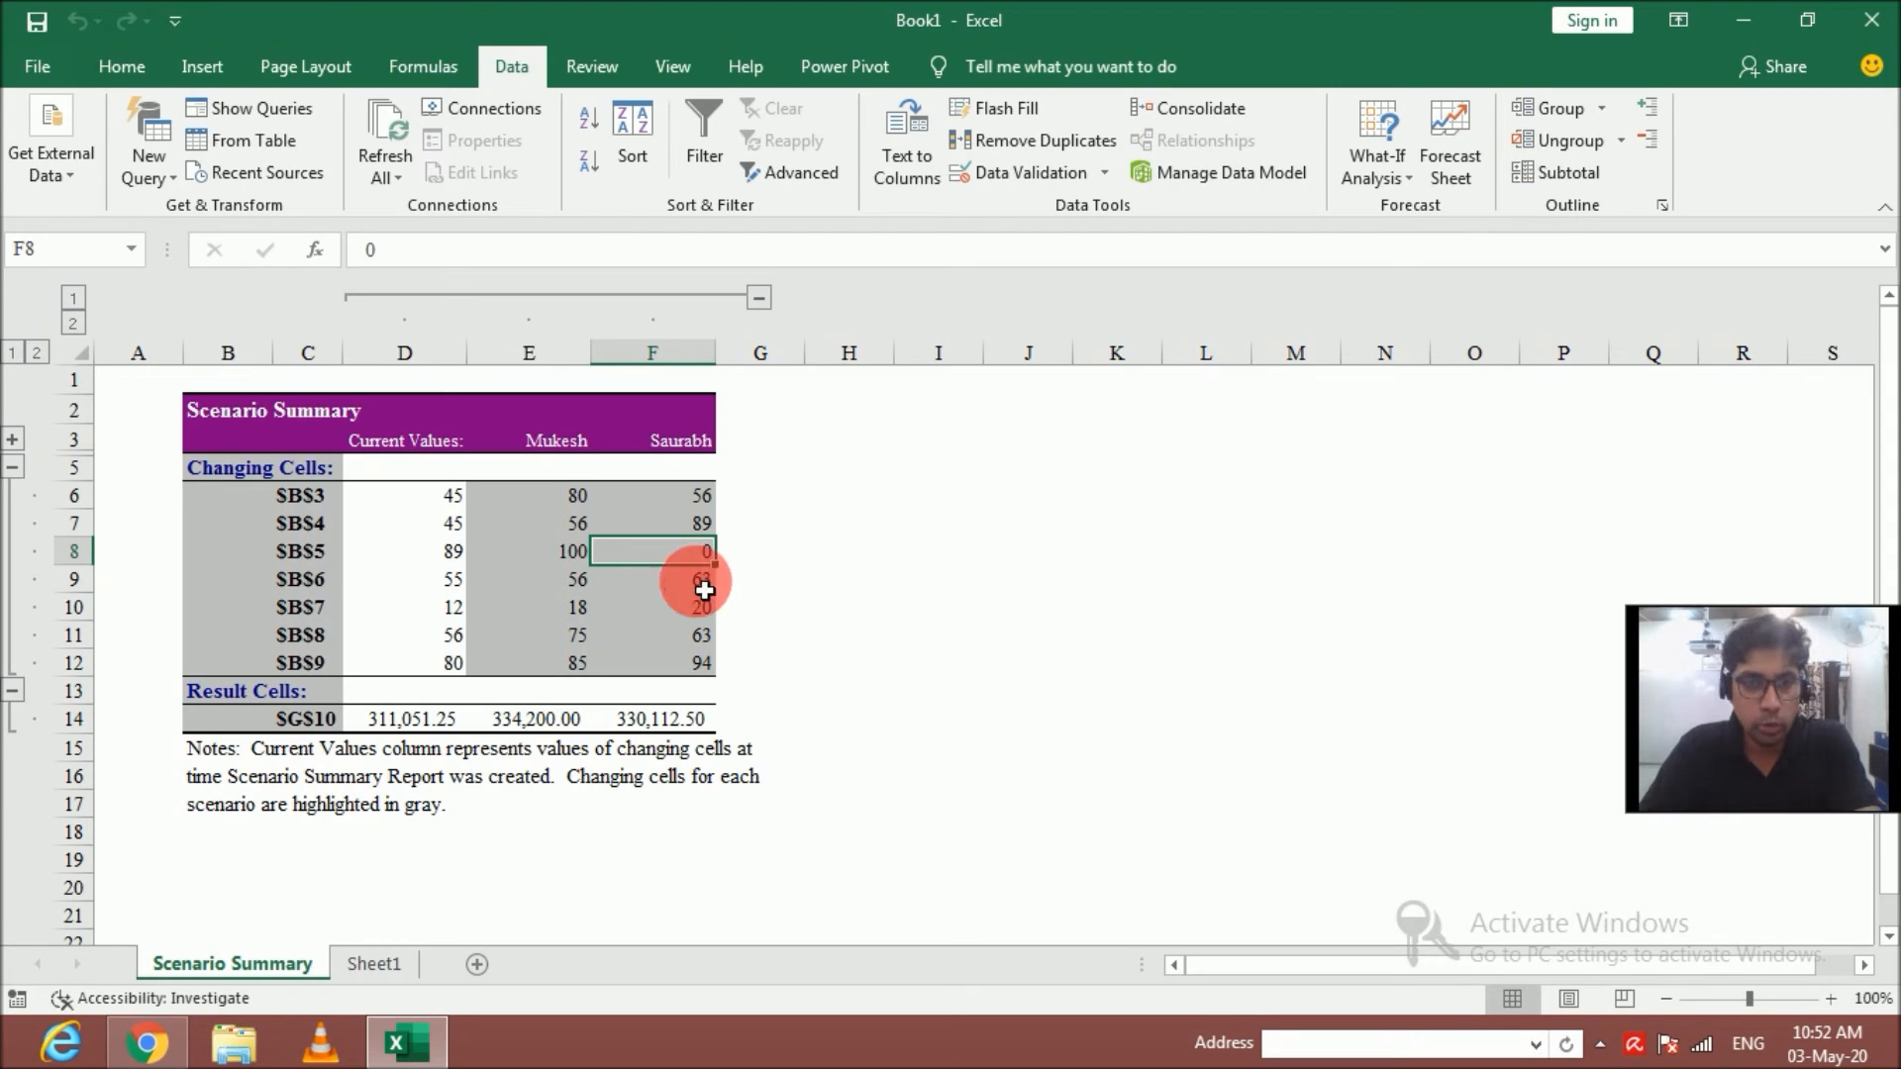
left_click(686, 591)
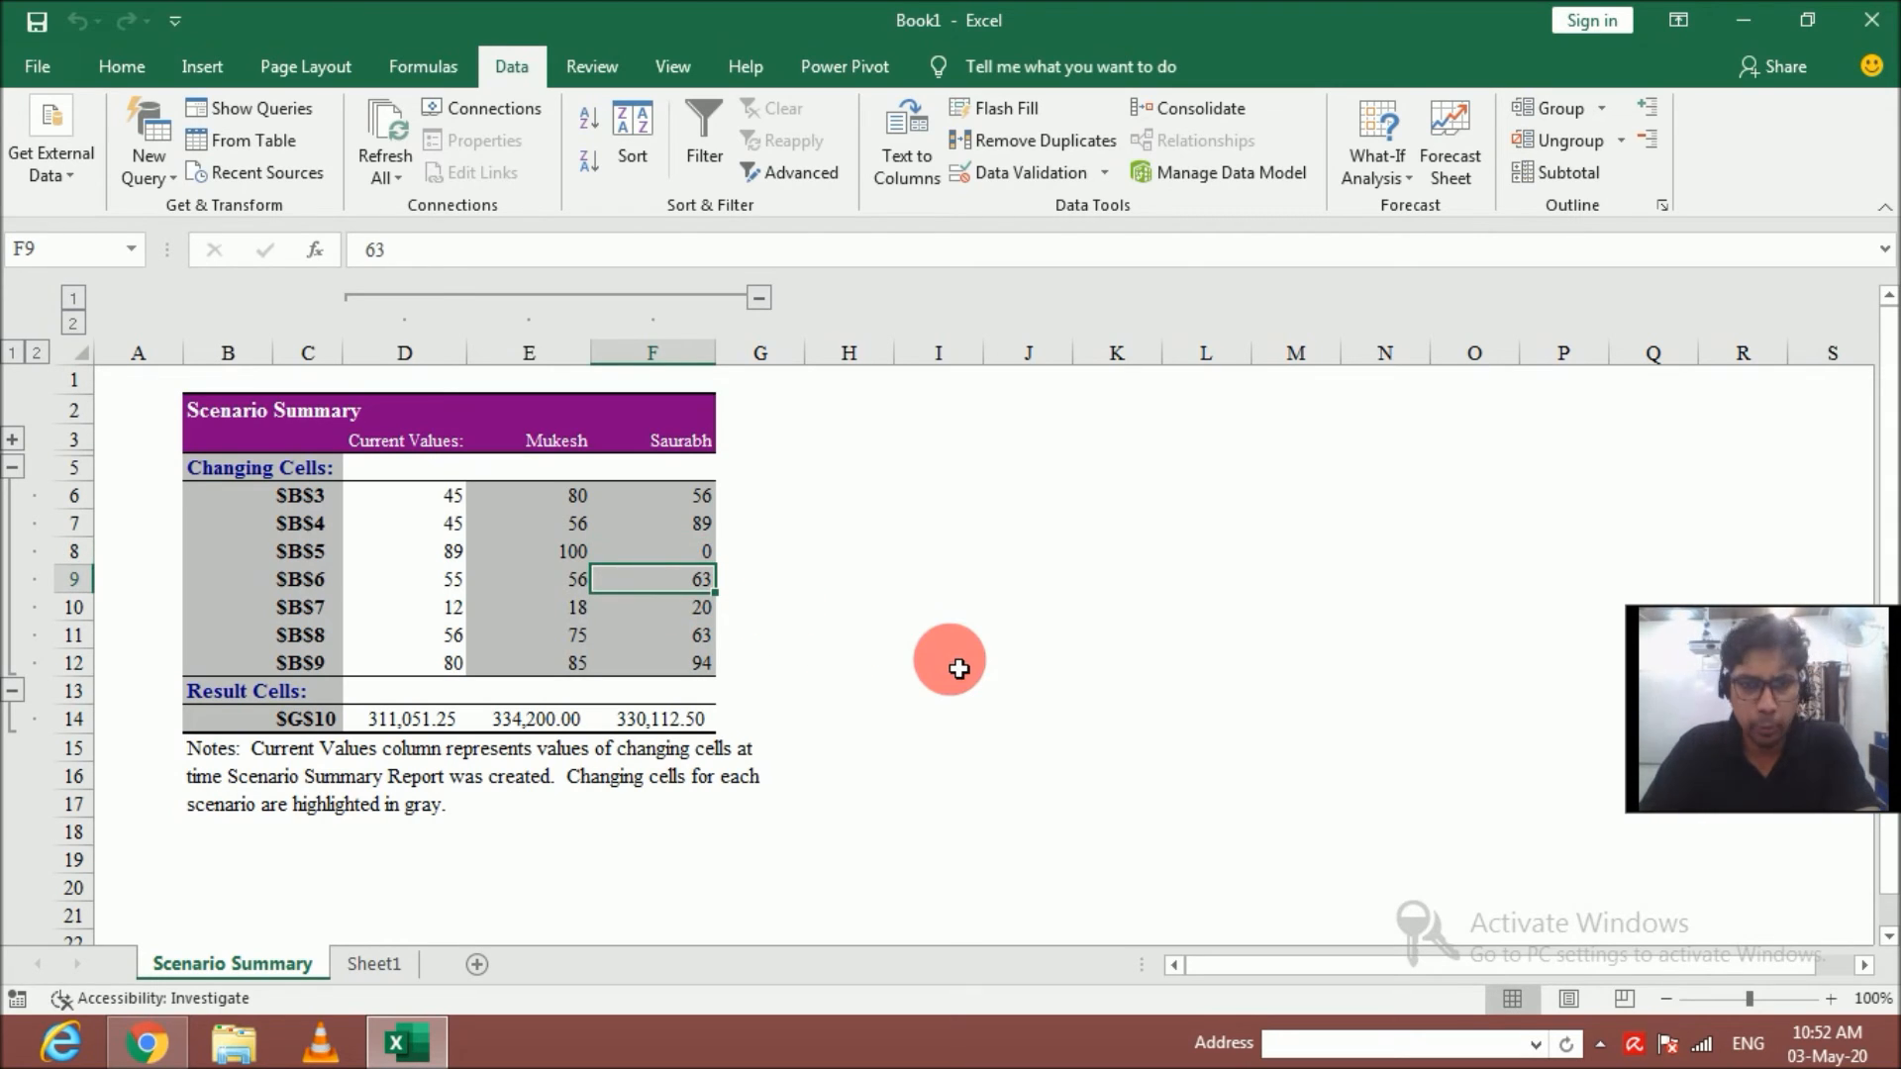
left_click(653, 721)
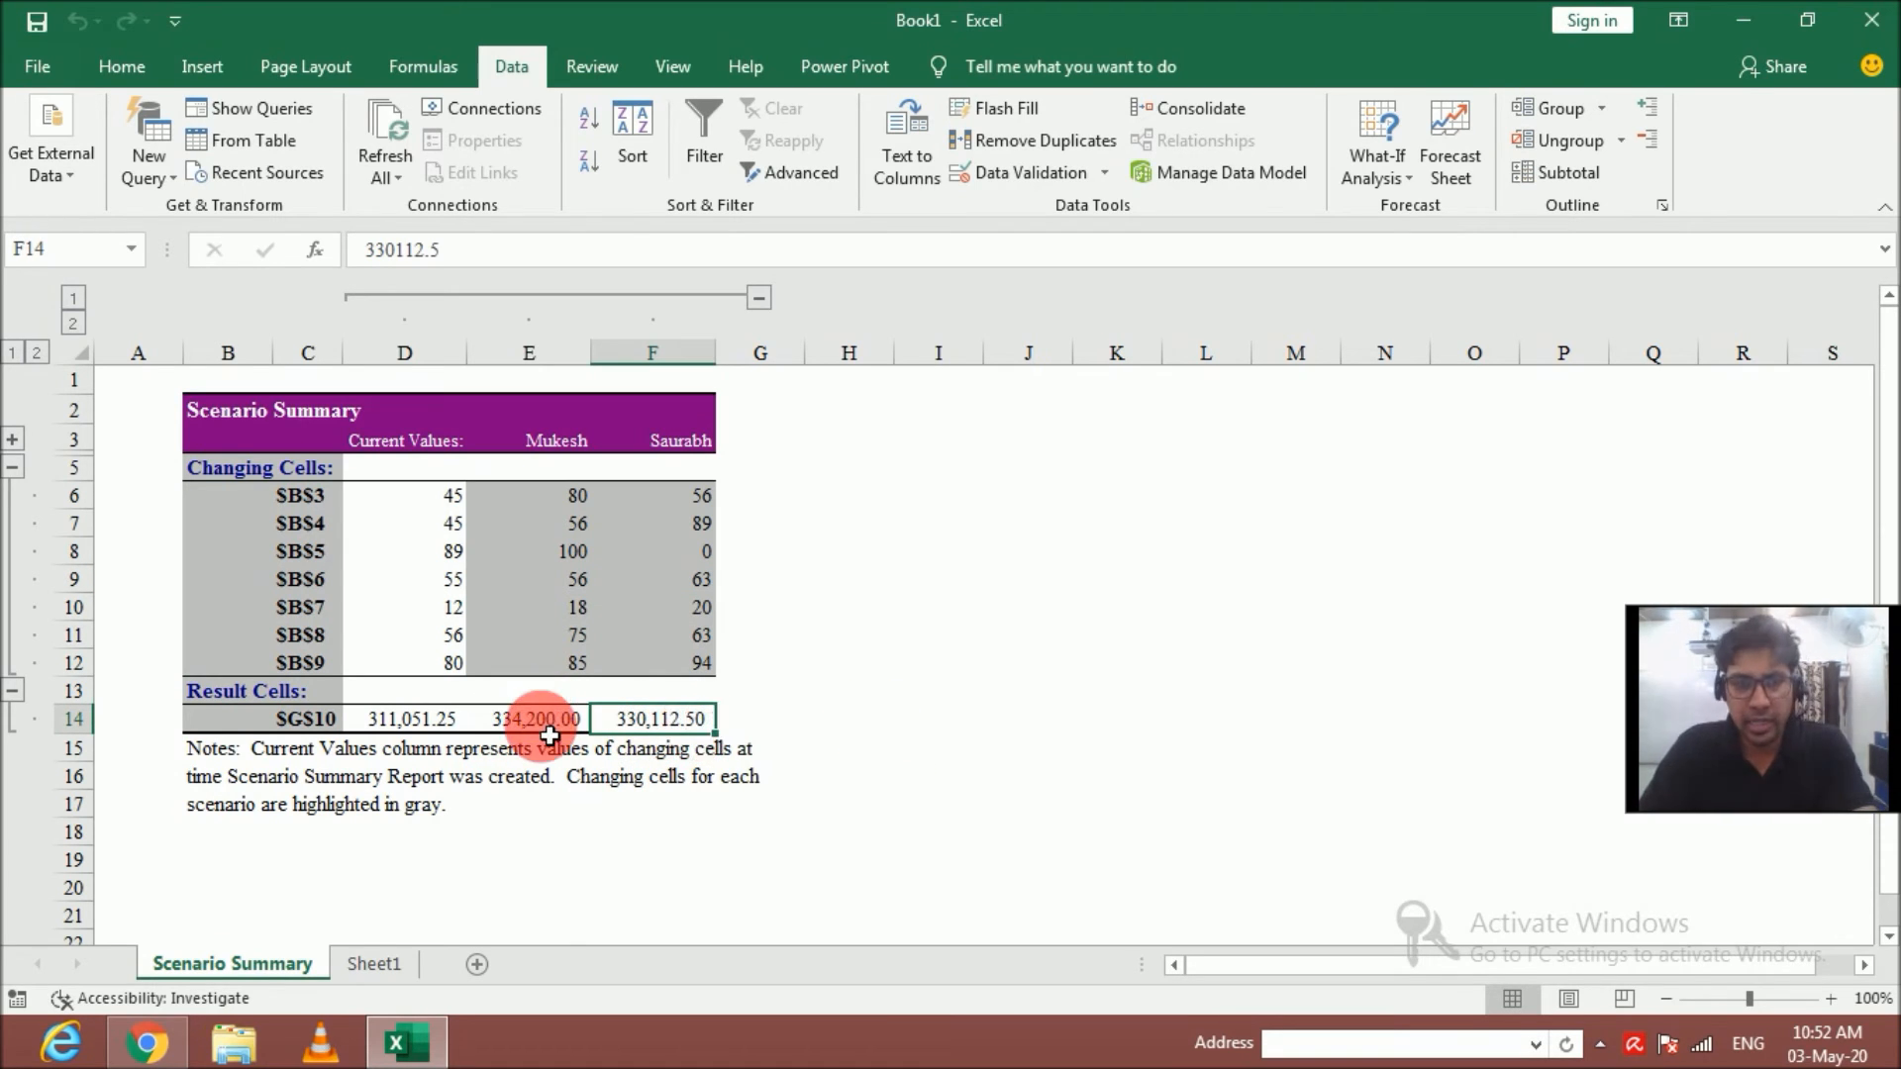
left_click(546, 736)
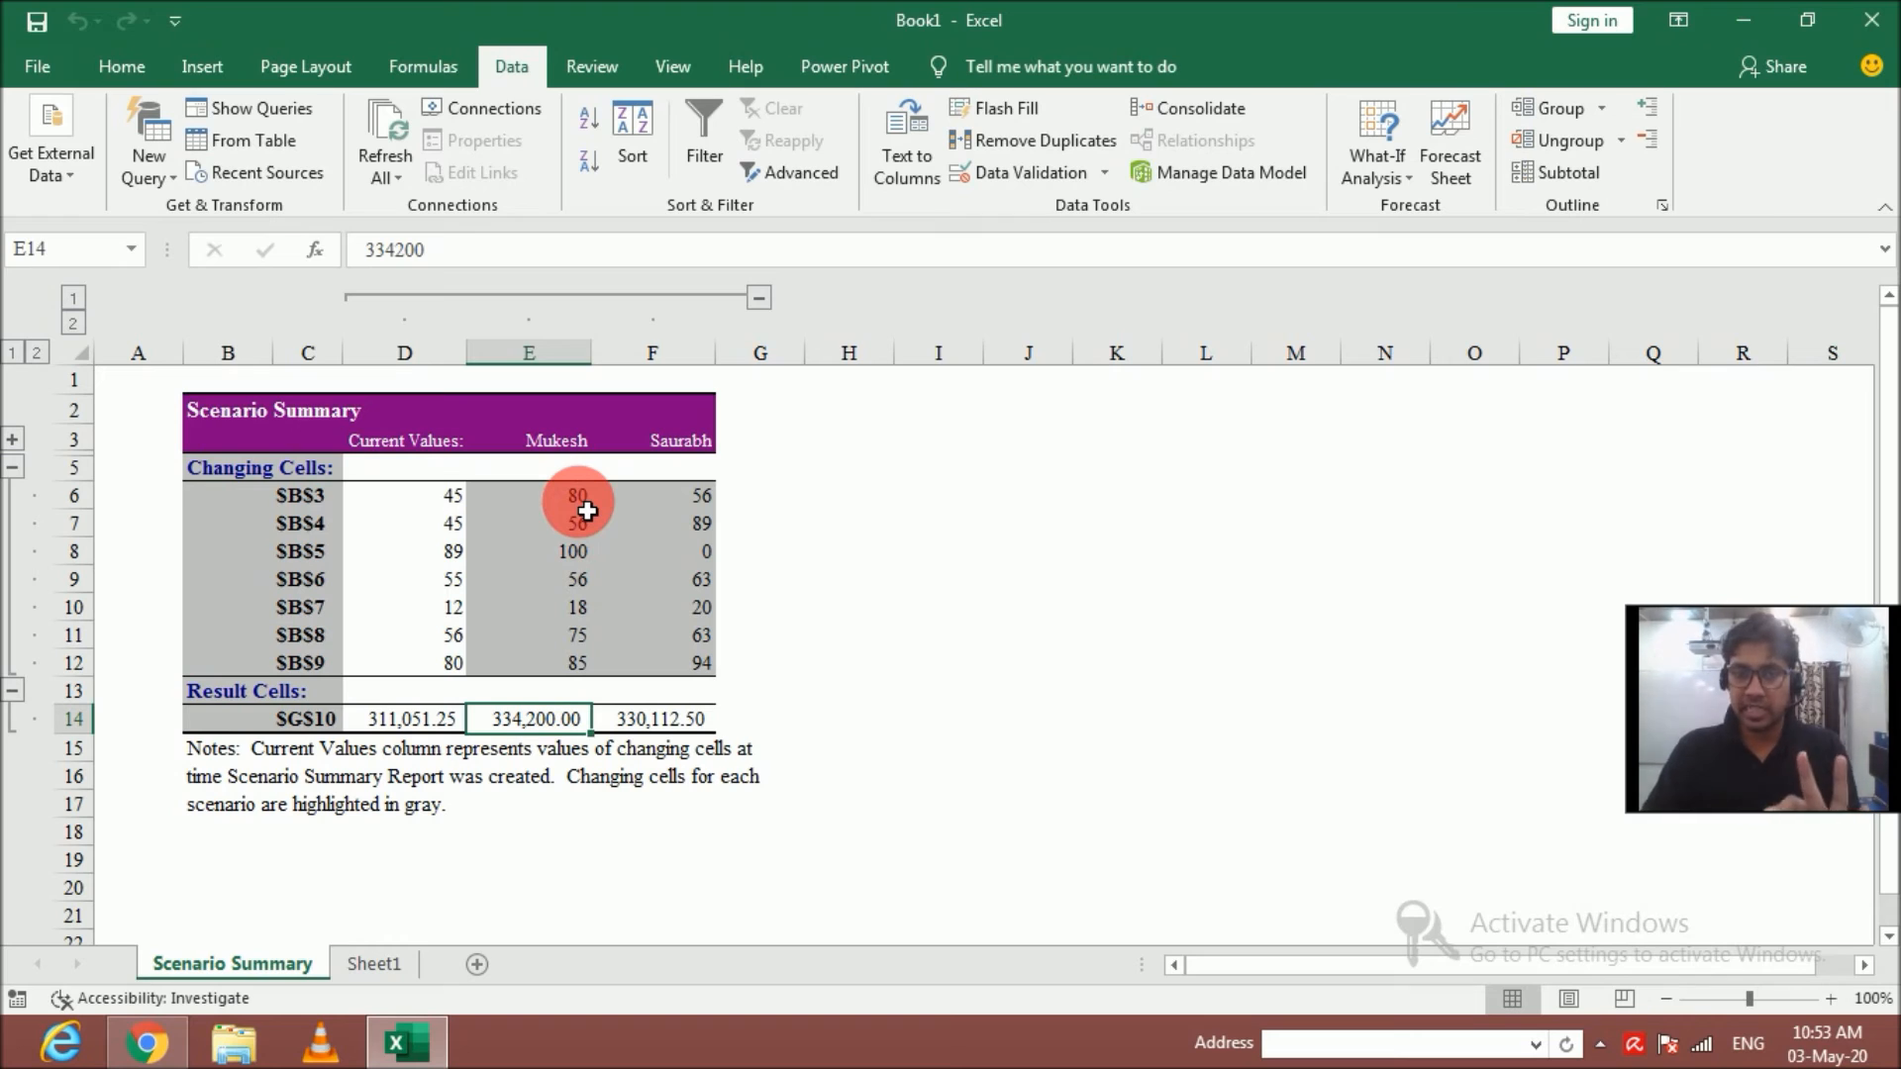
left_click(584, 525)
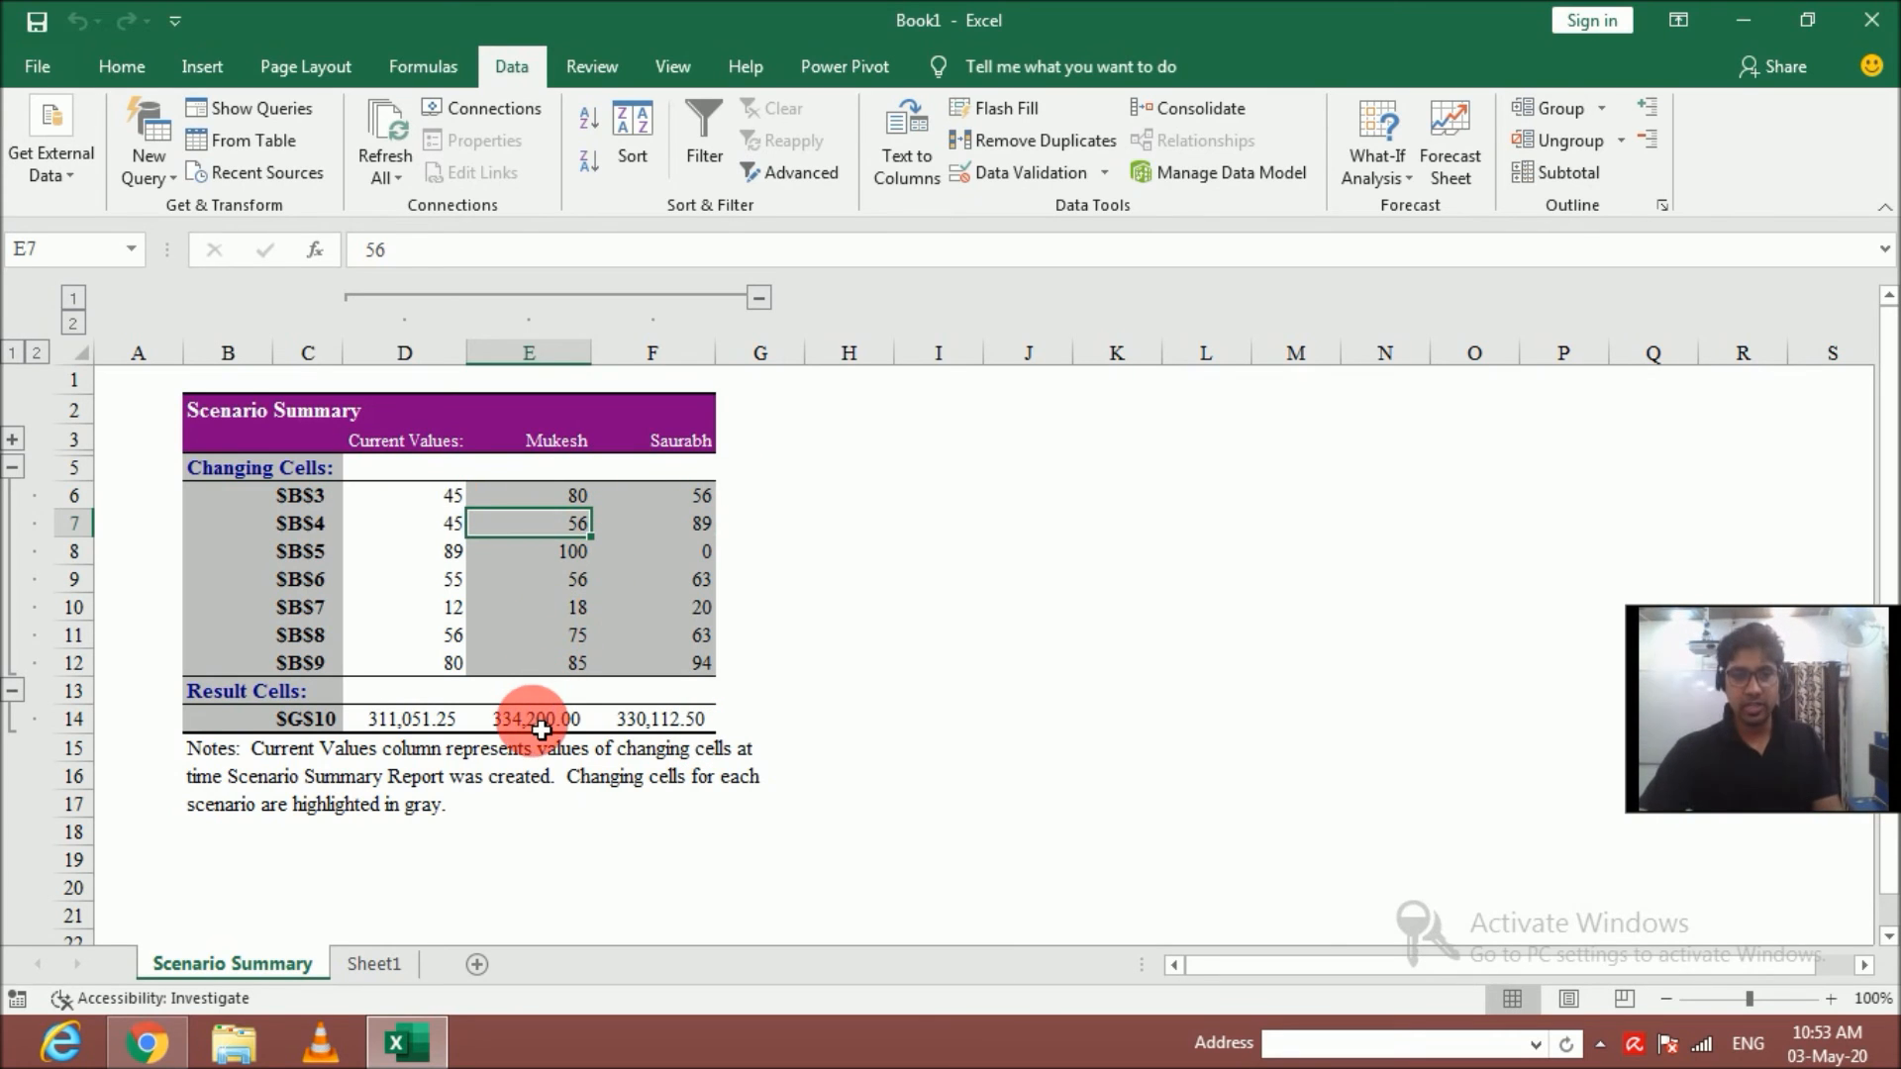
left_click(523, 717)
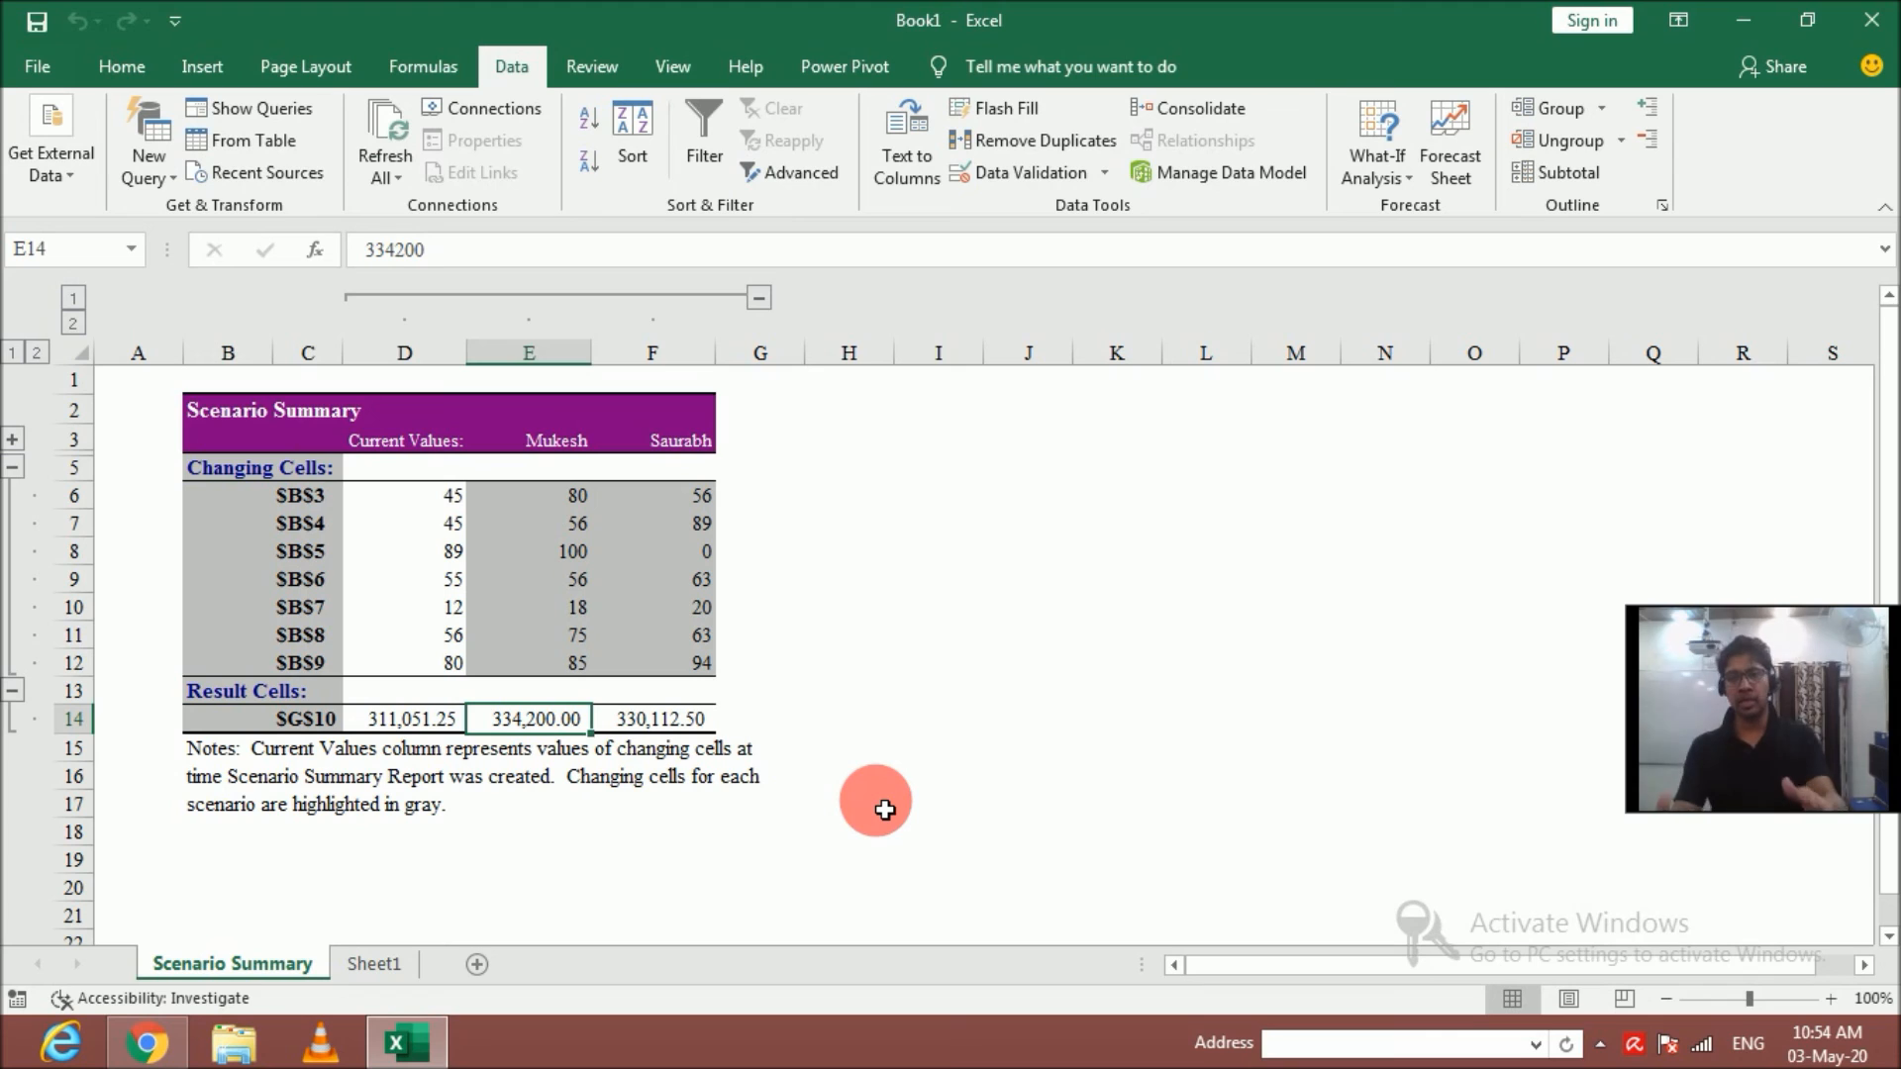
left_click_drag(552, 499, 565, 669)
left_click(1007, 750)
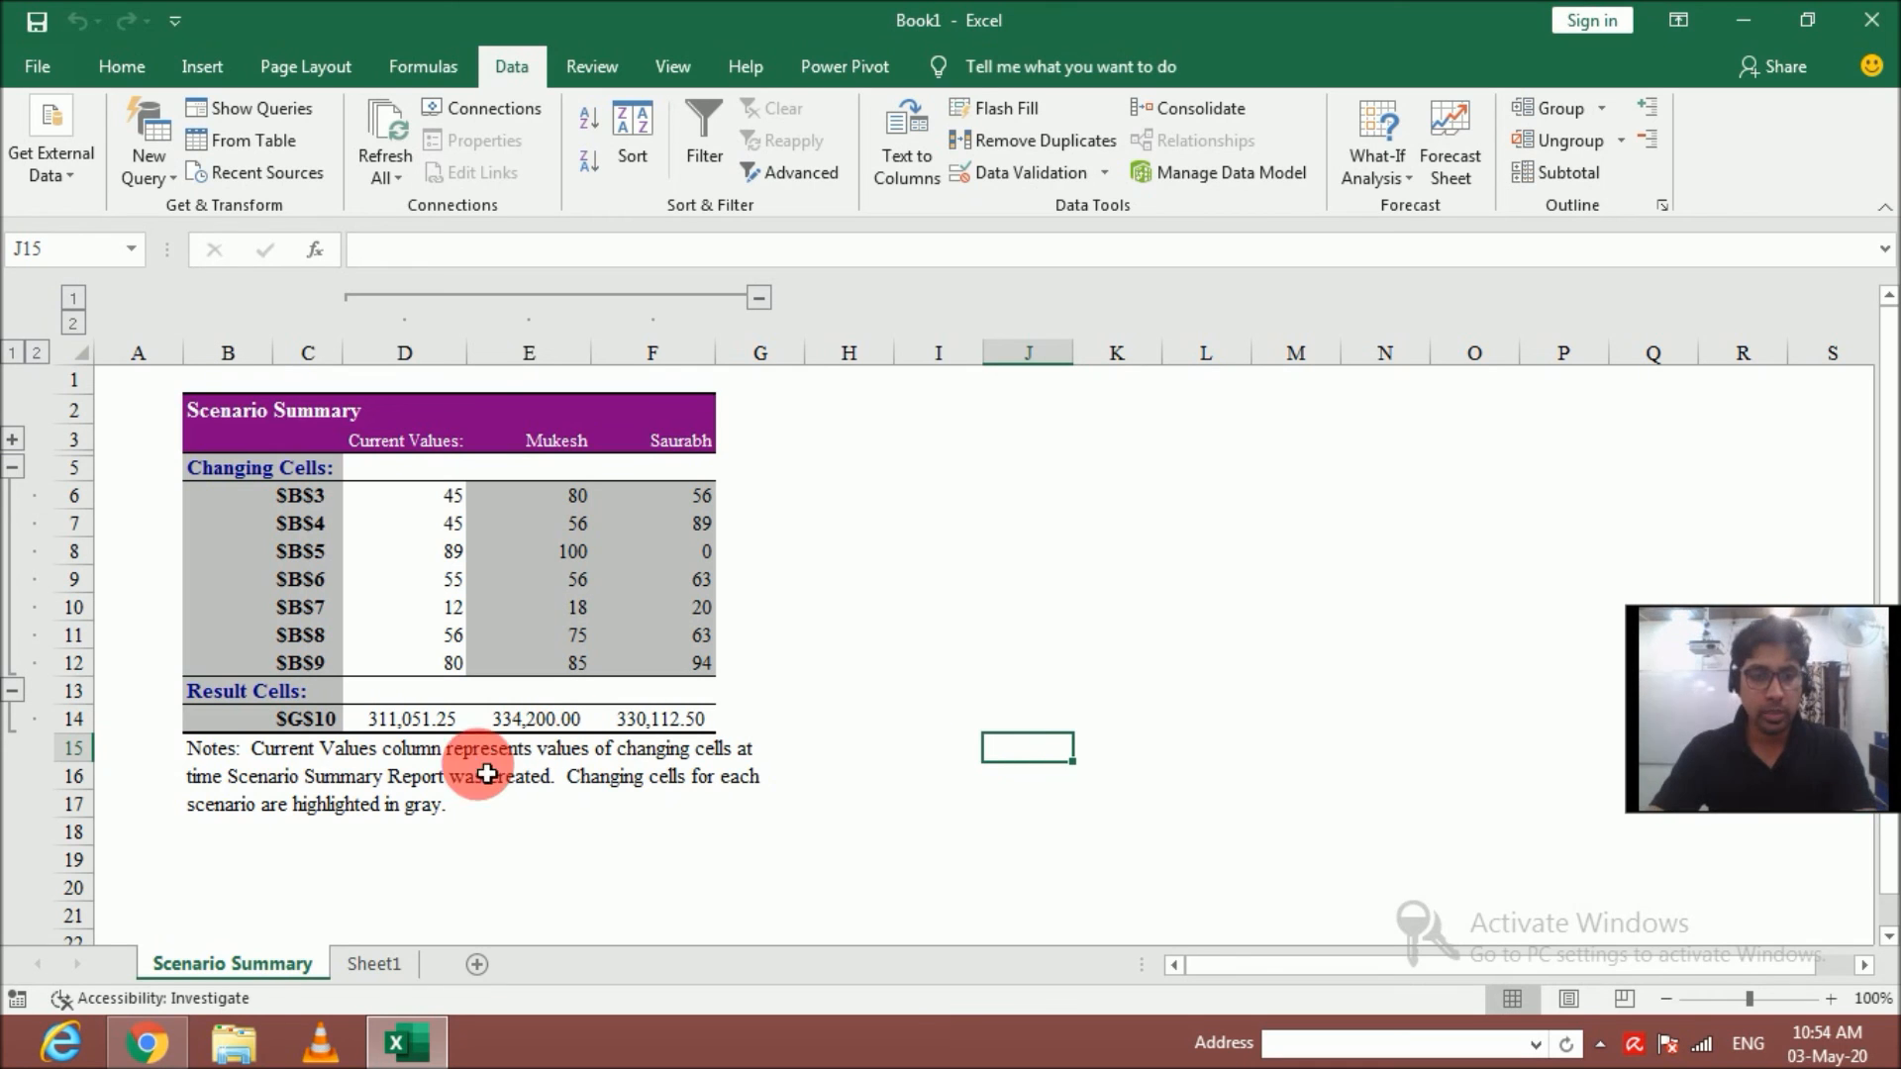
Review the column headings and the expense, revenue and net profit formulas of the product table on Sheet1
left_click(373, 963)
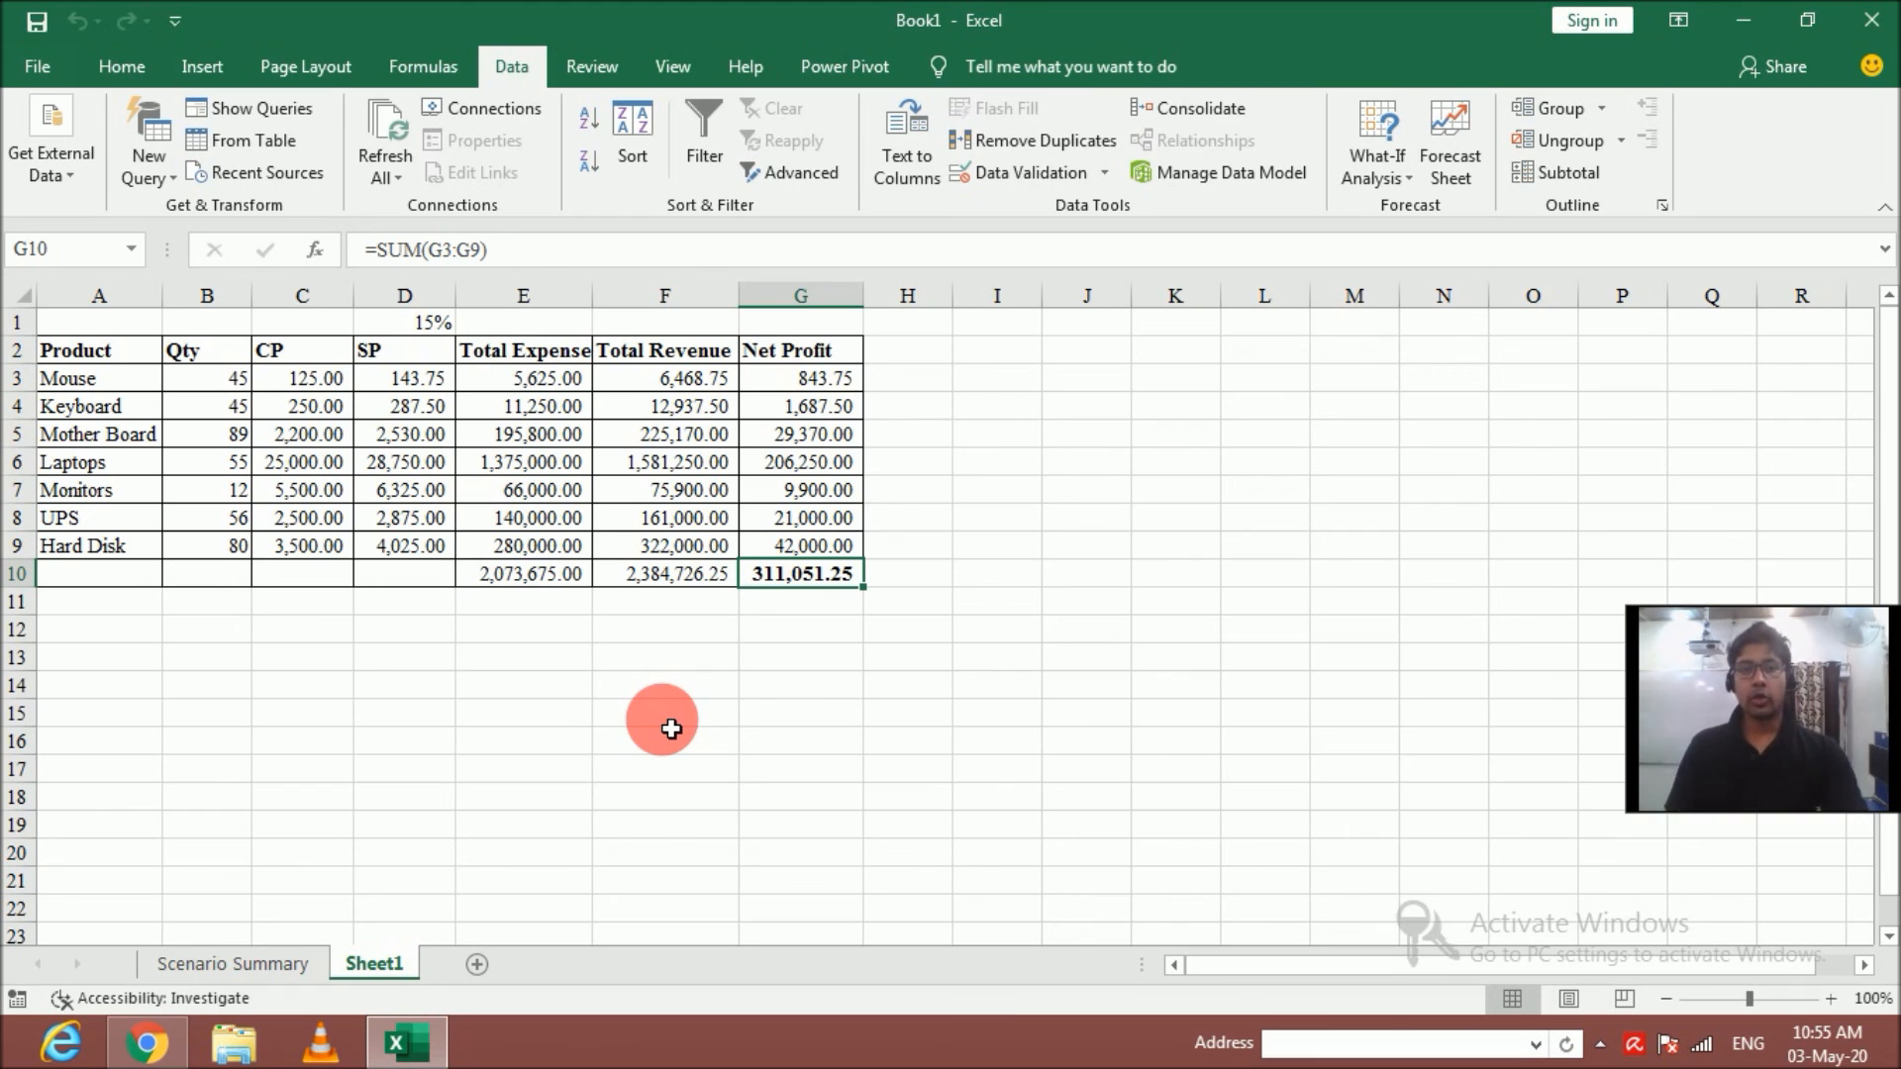
left_click(506, 362)
left_click(203, 362)
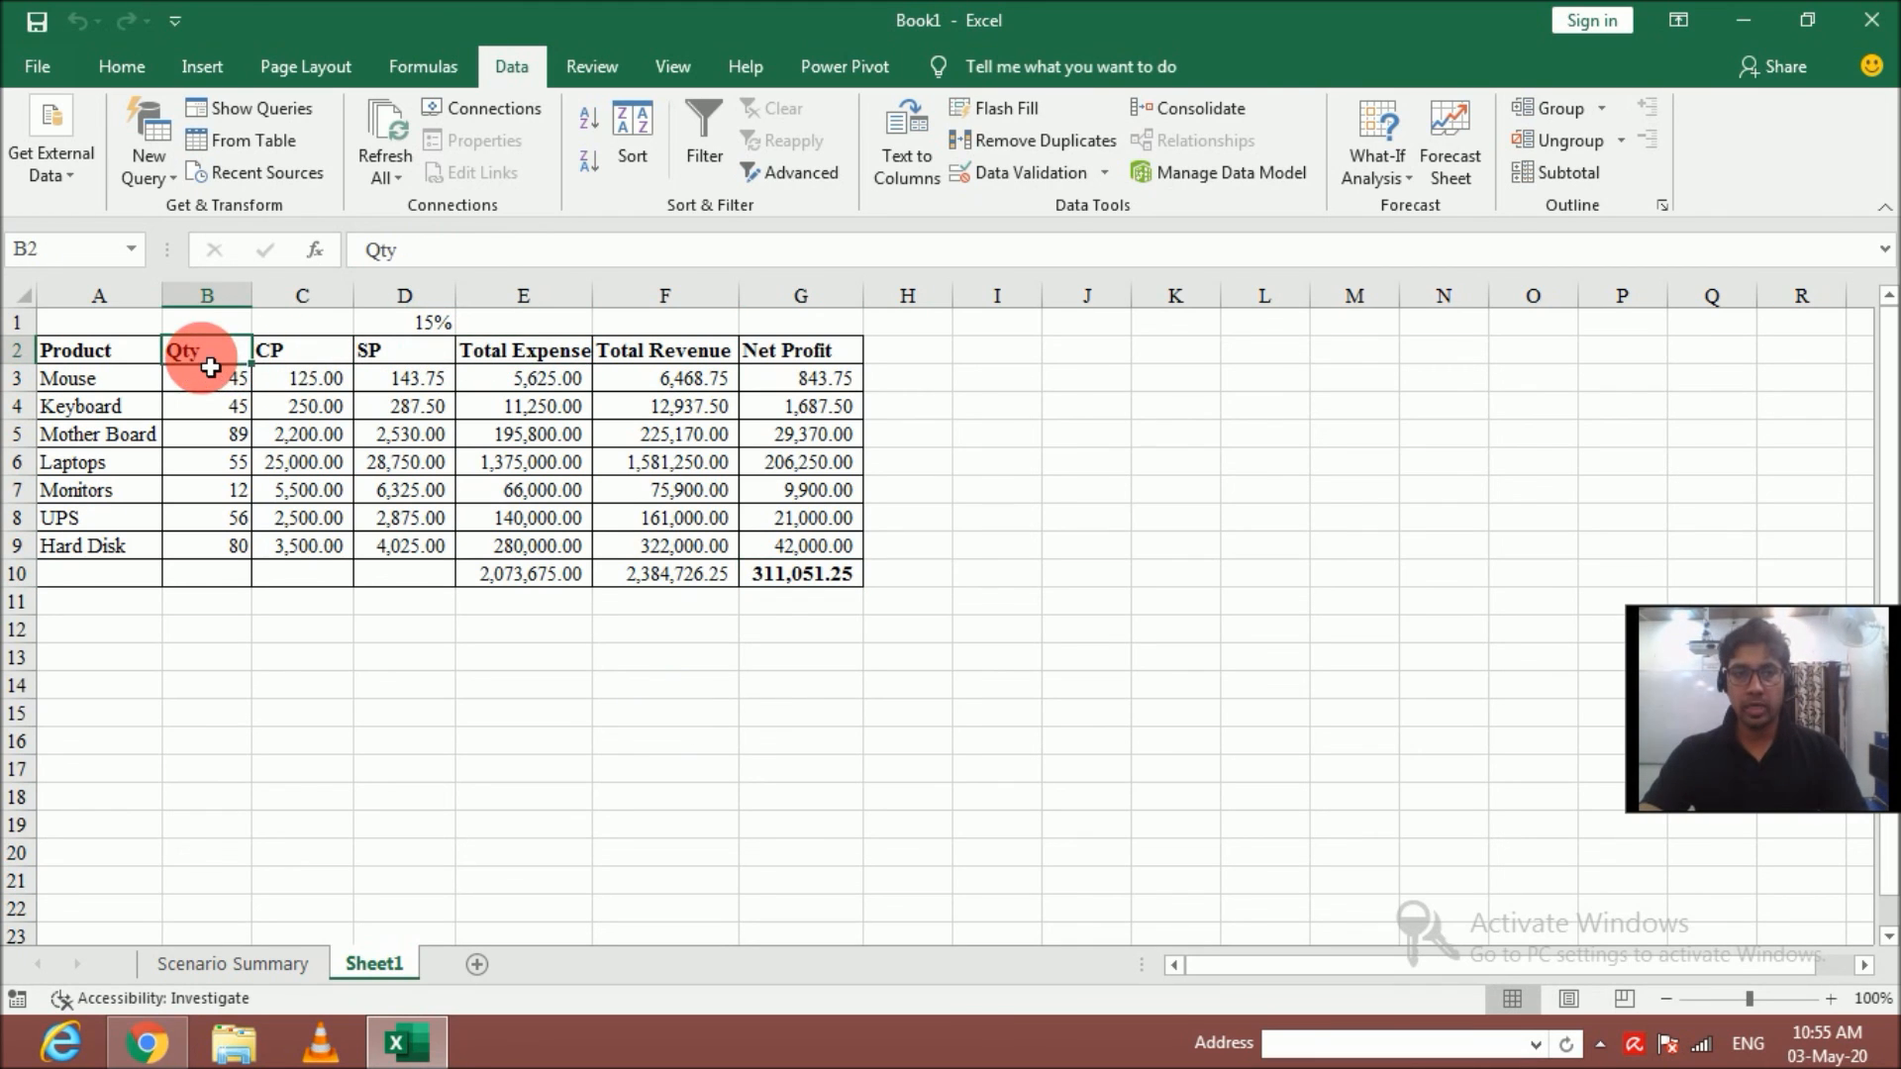
left_click(322, 365)
left_click(658, 349)
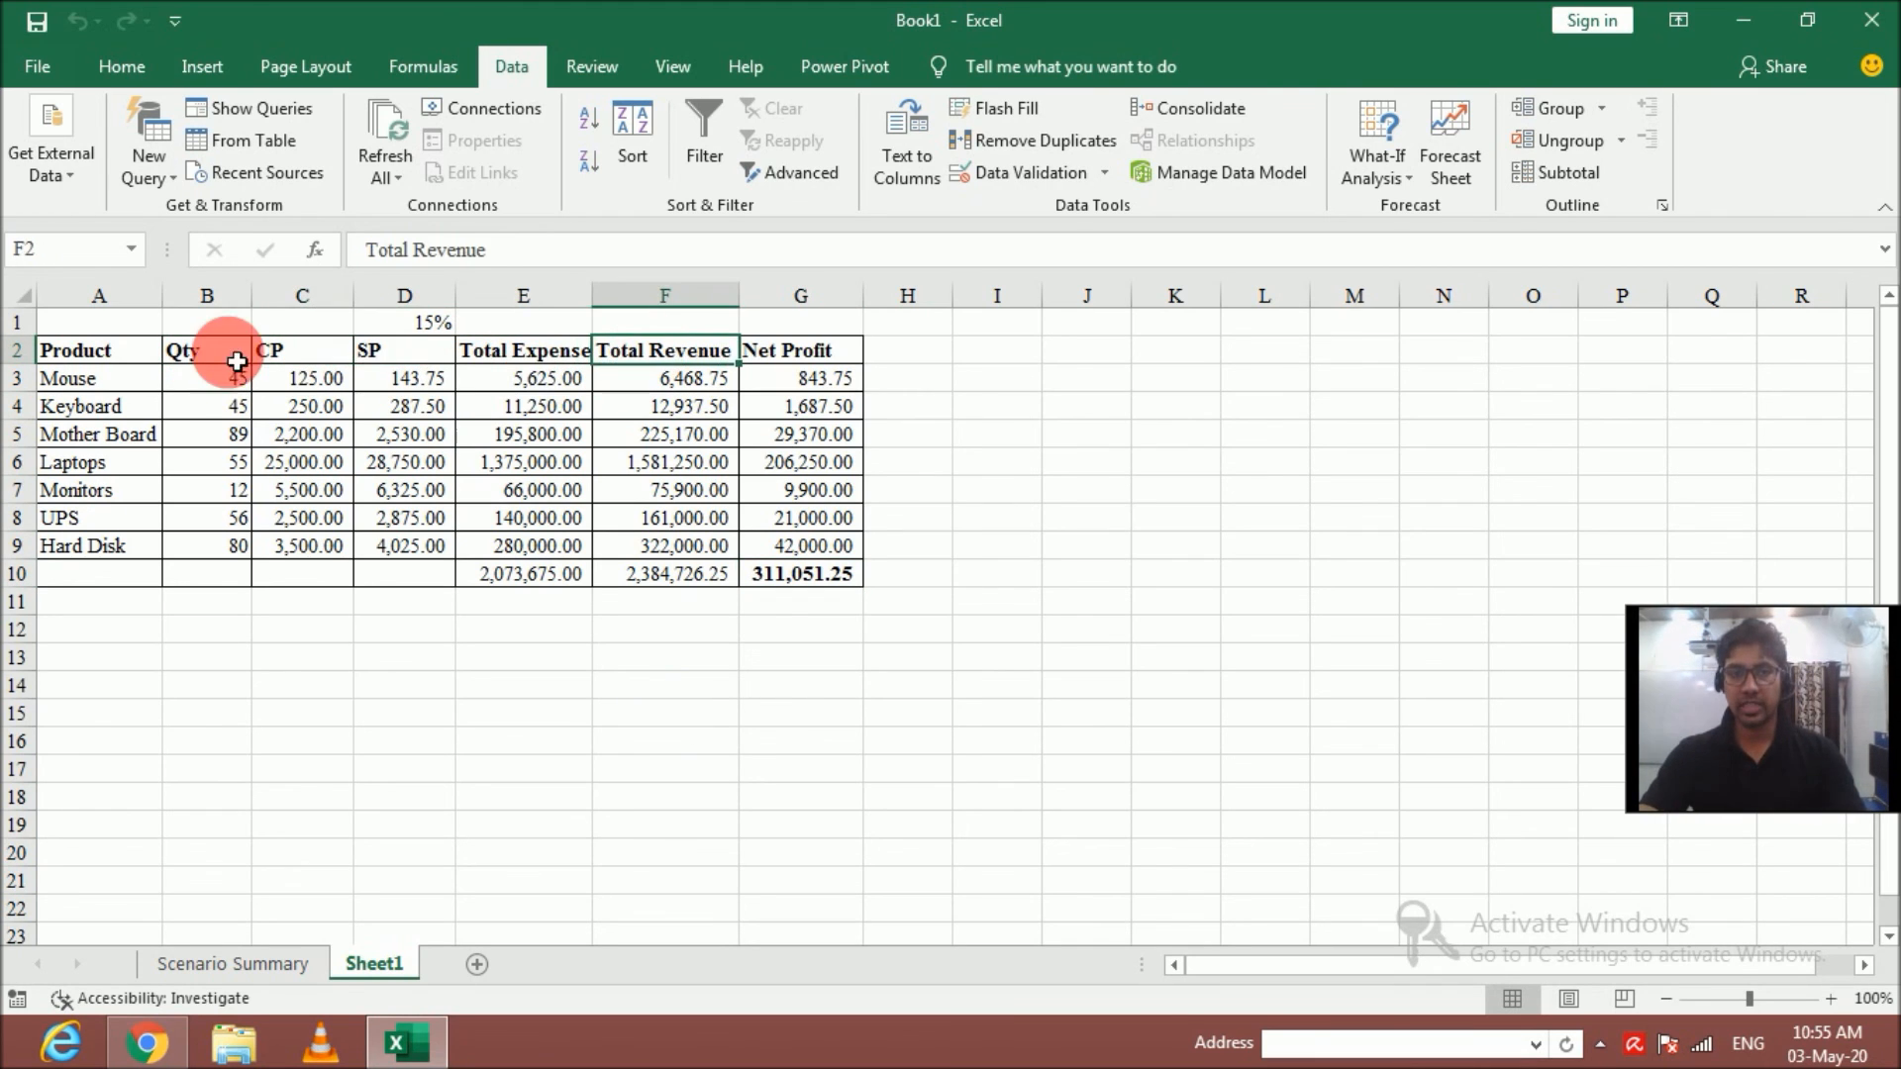
left_click(198, 349)
left_click(429, 357)
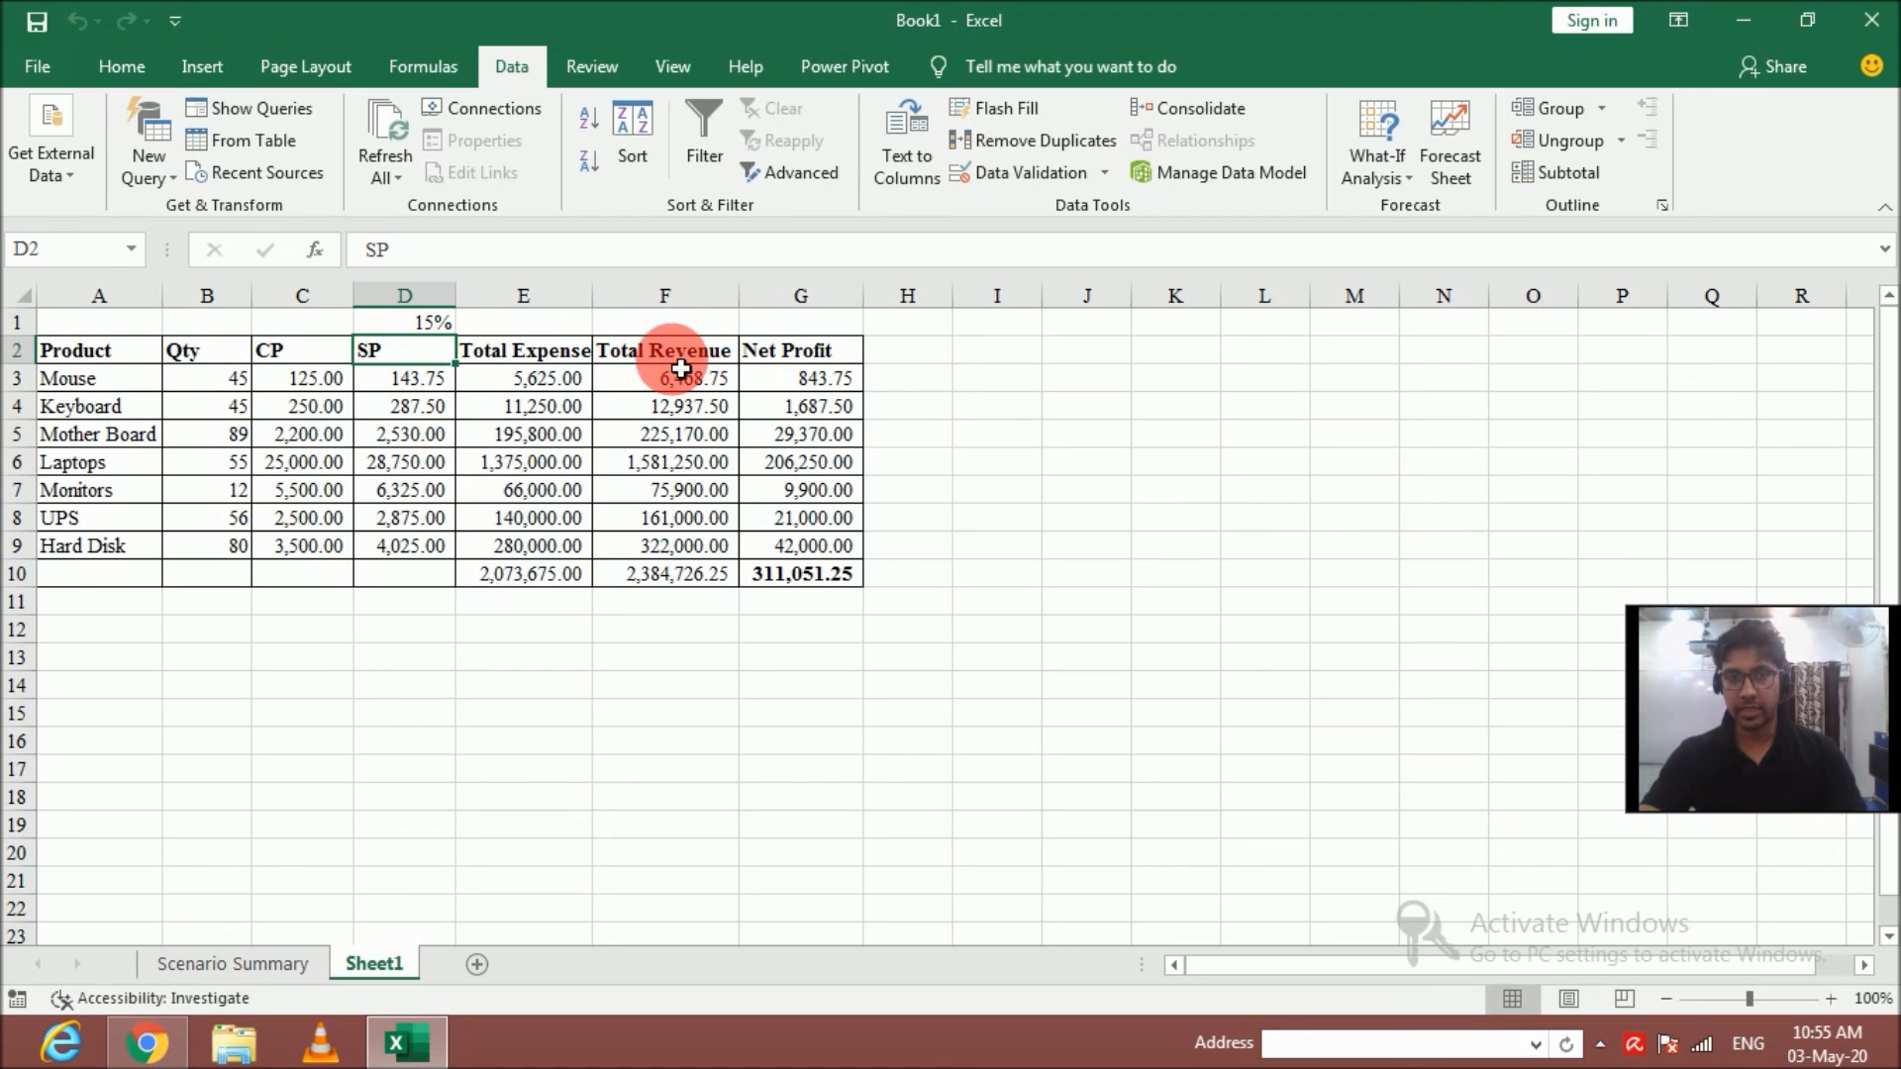
left_click(838, 361)
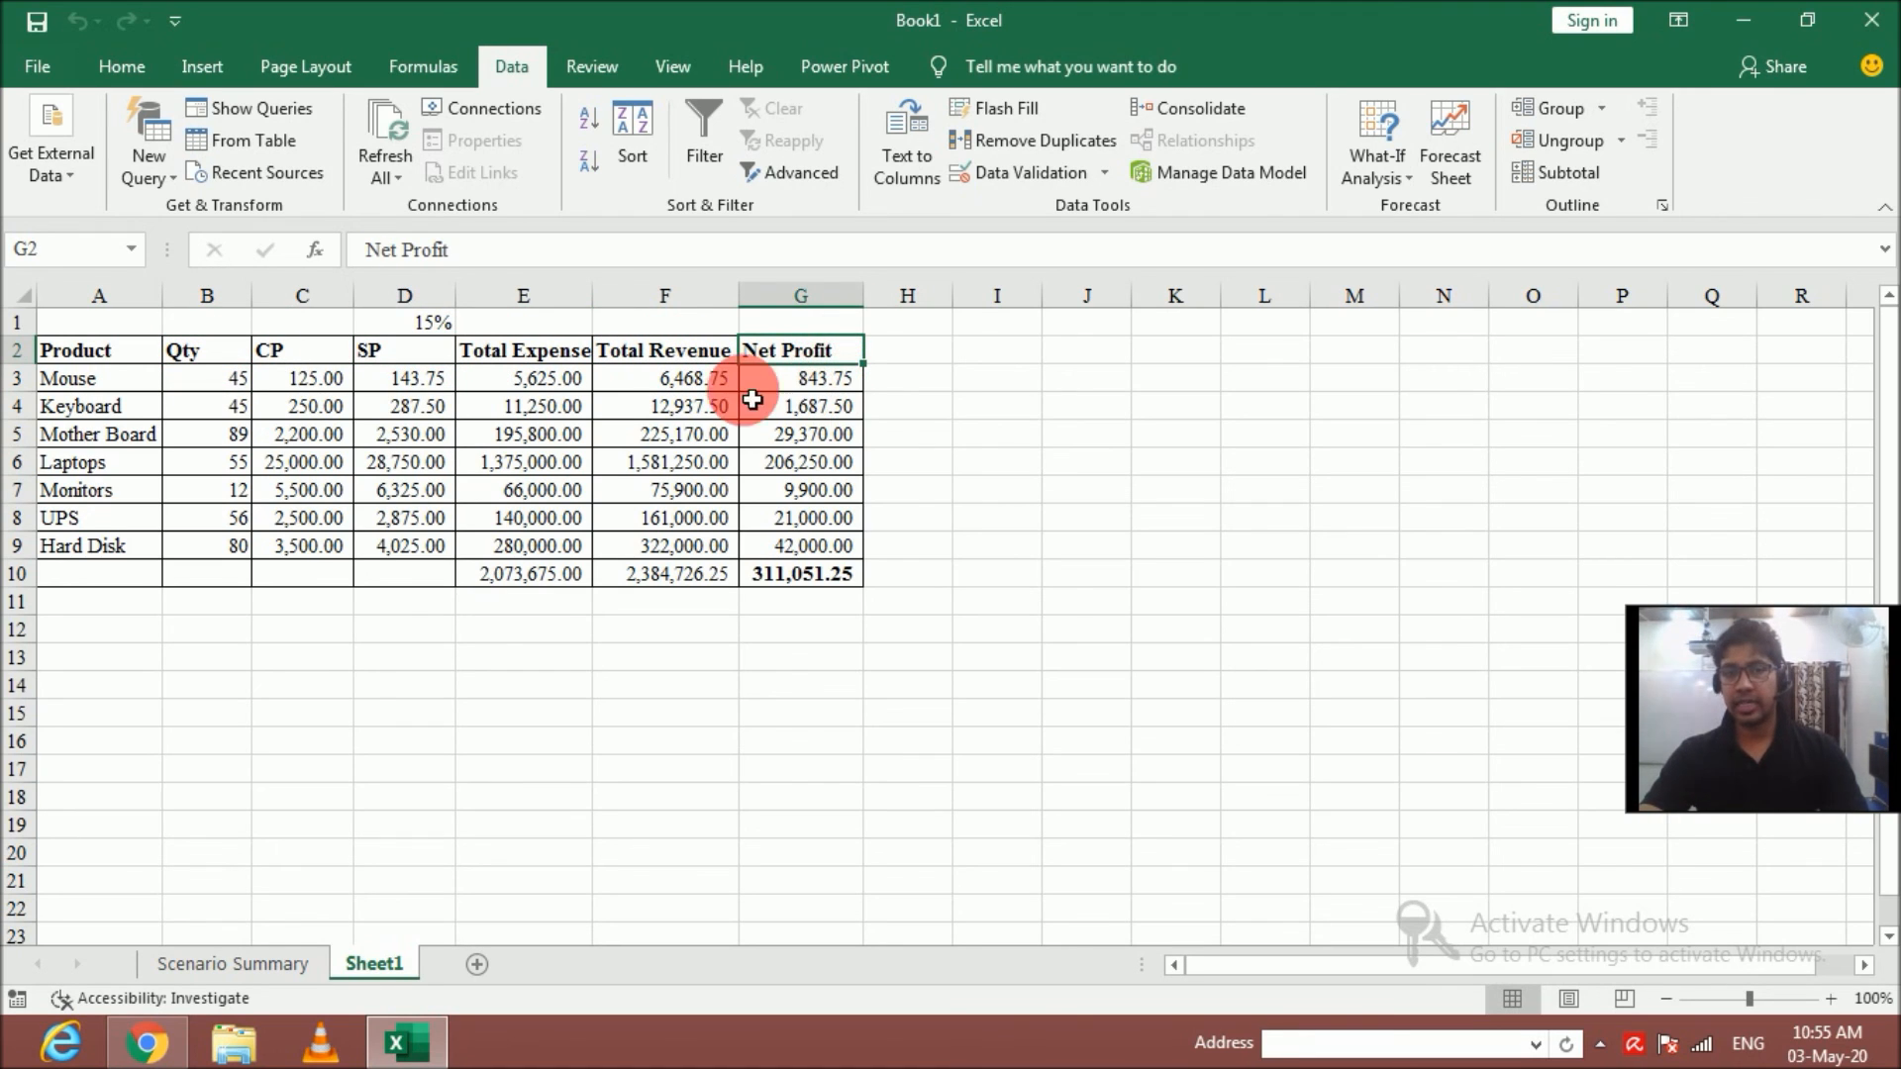
left_click(683, 388)
left_click(531, 376)
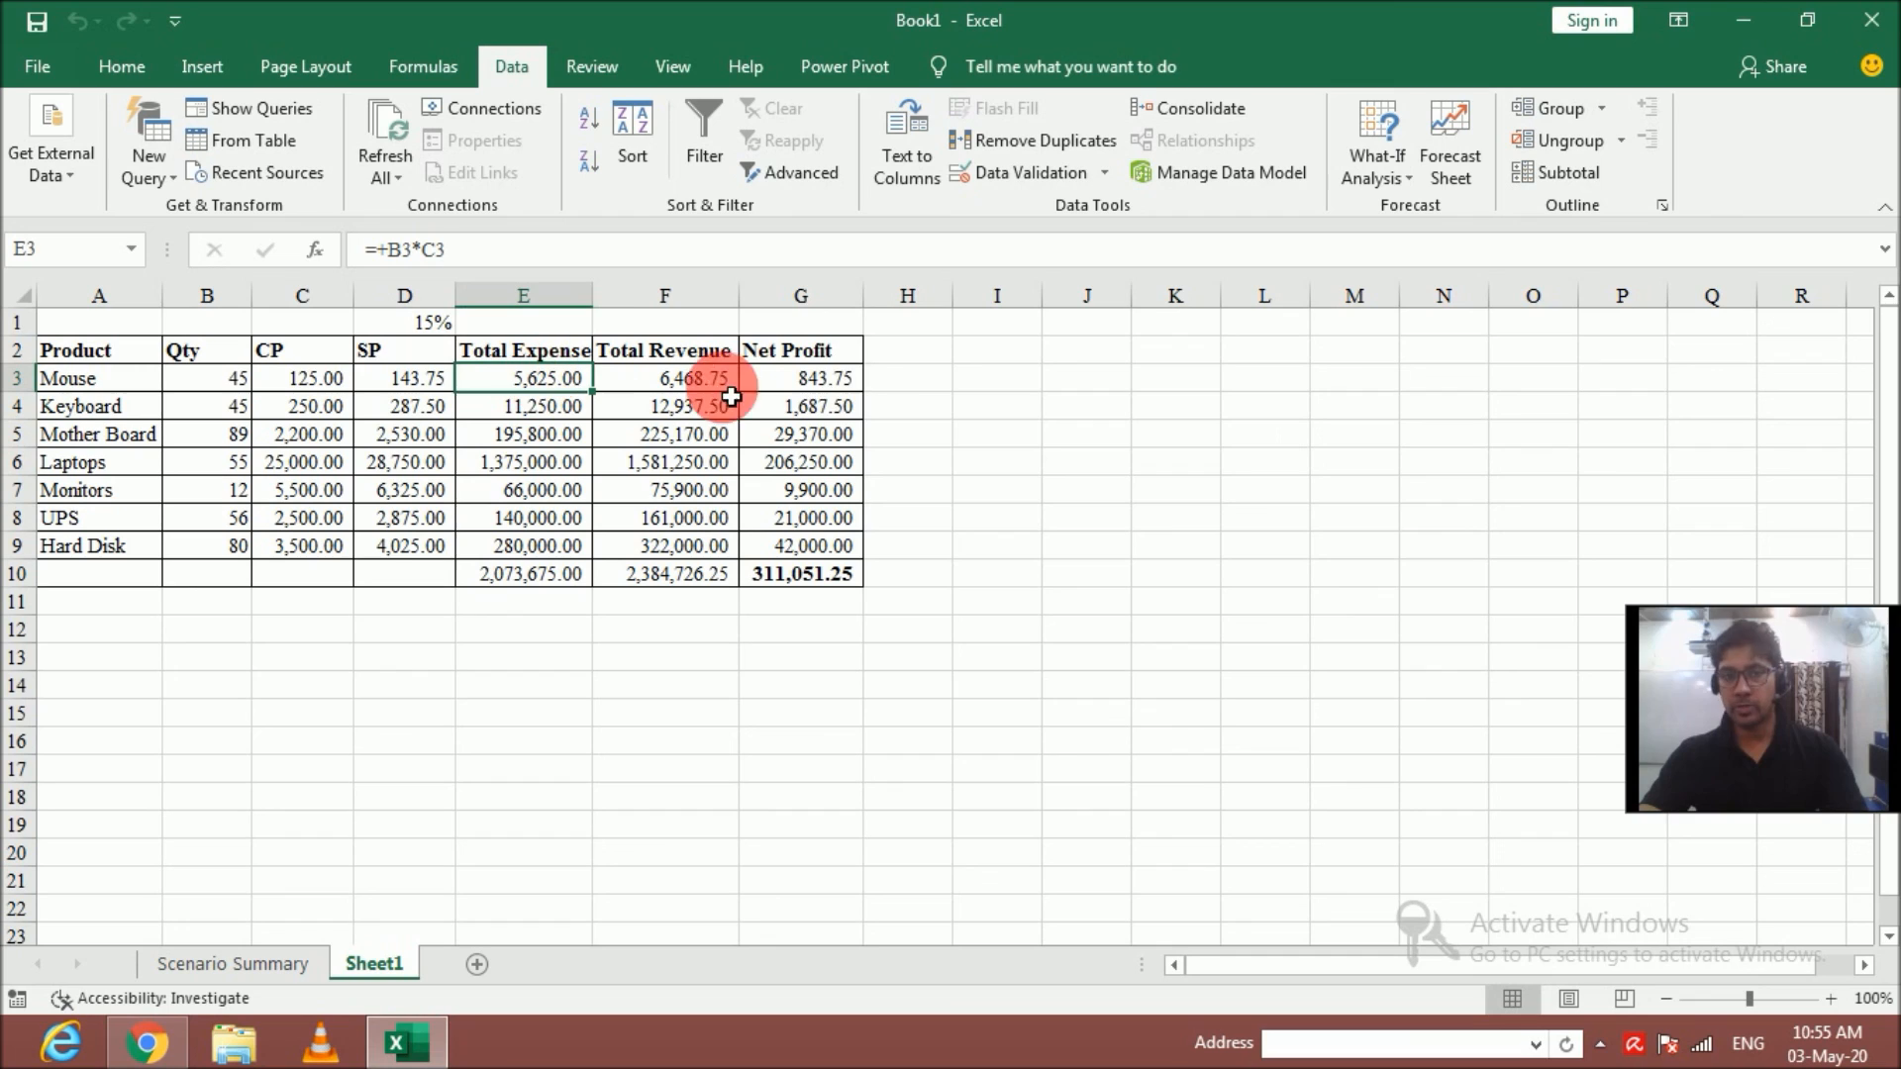
left_click(828, 388)
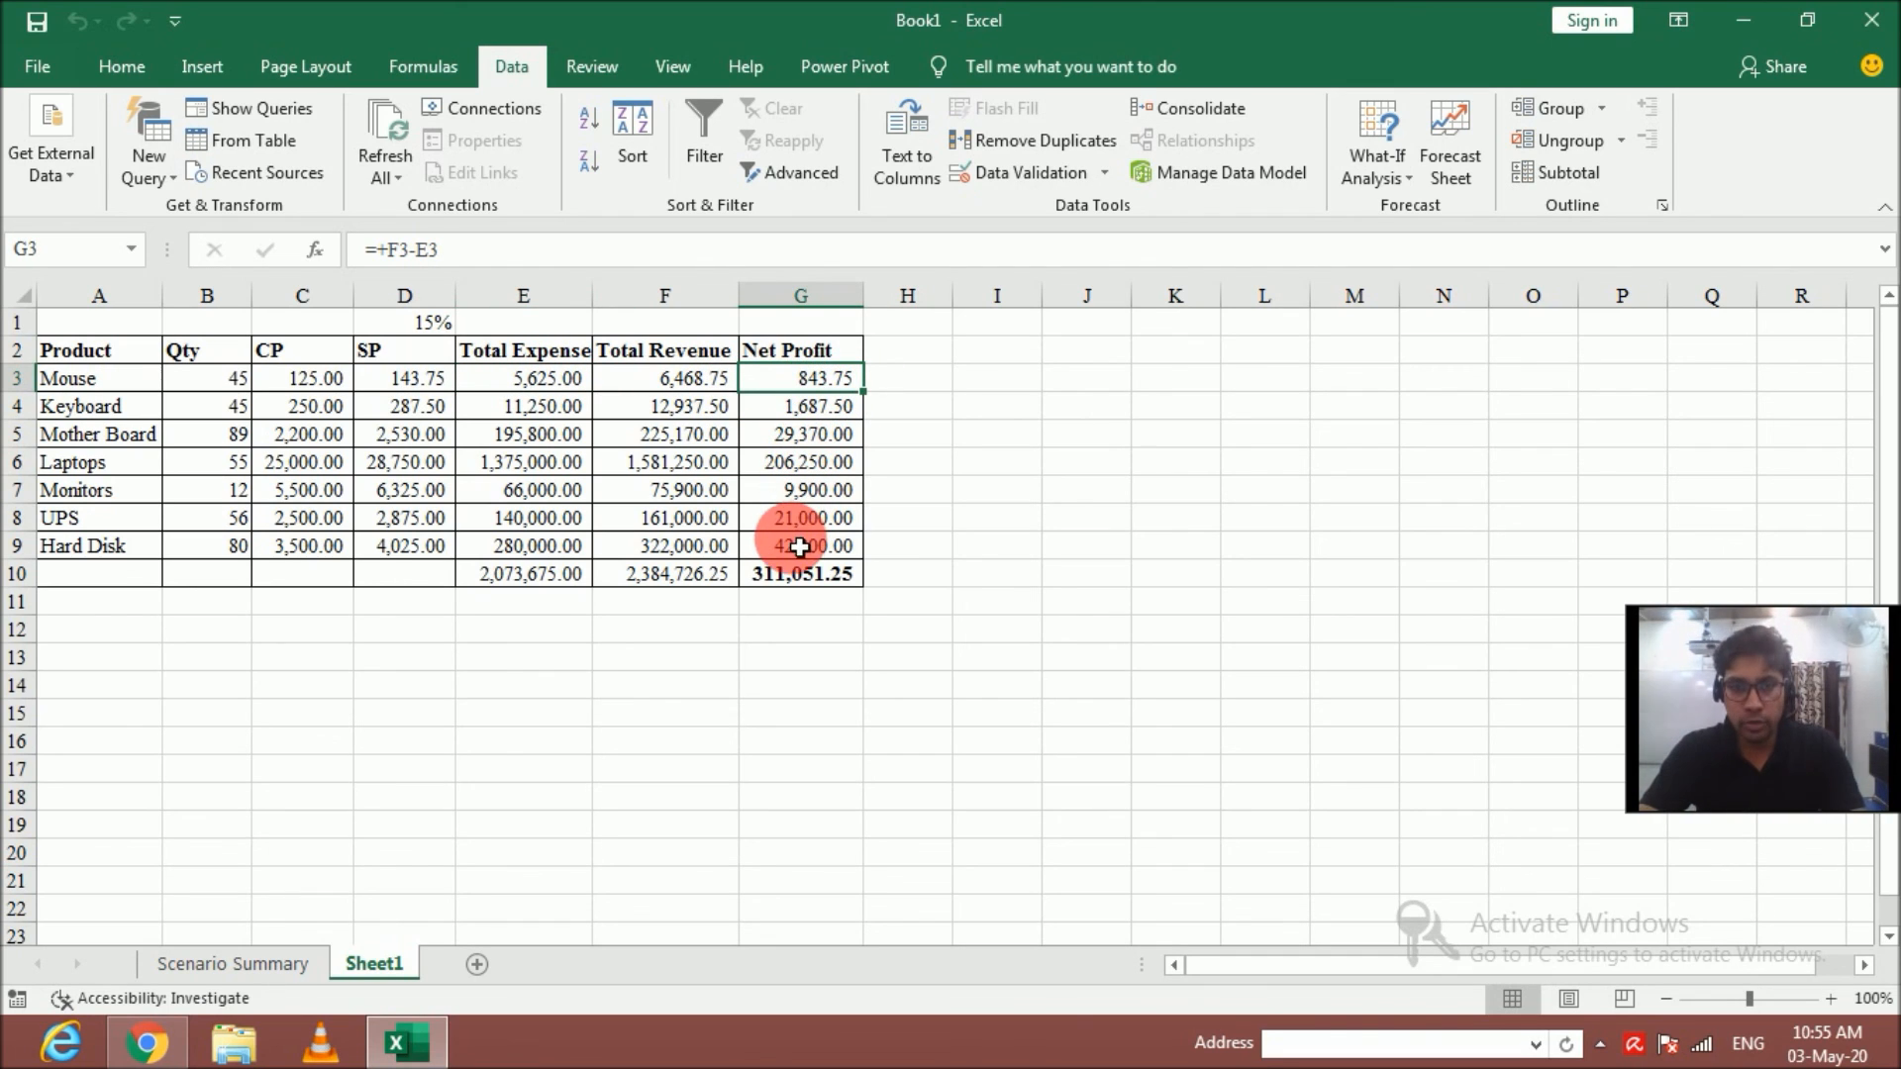
left_click(830, 578)
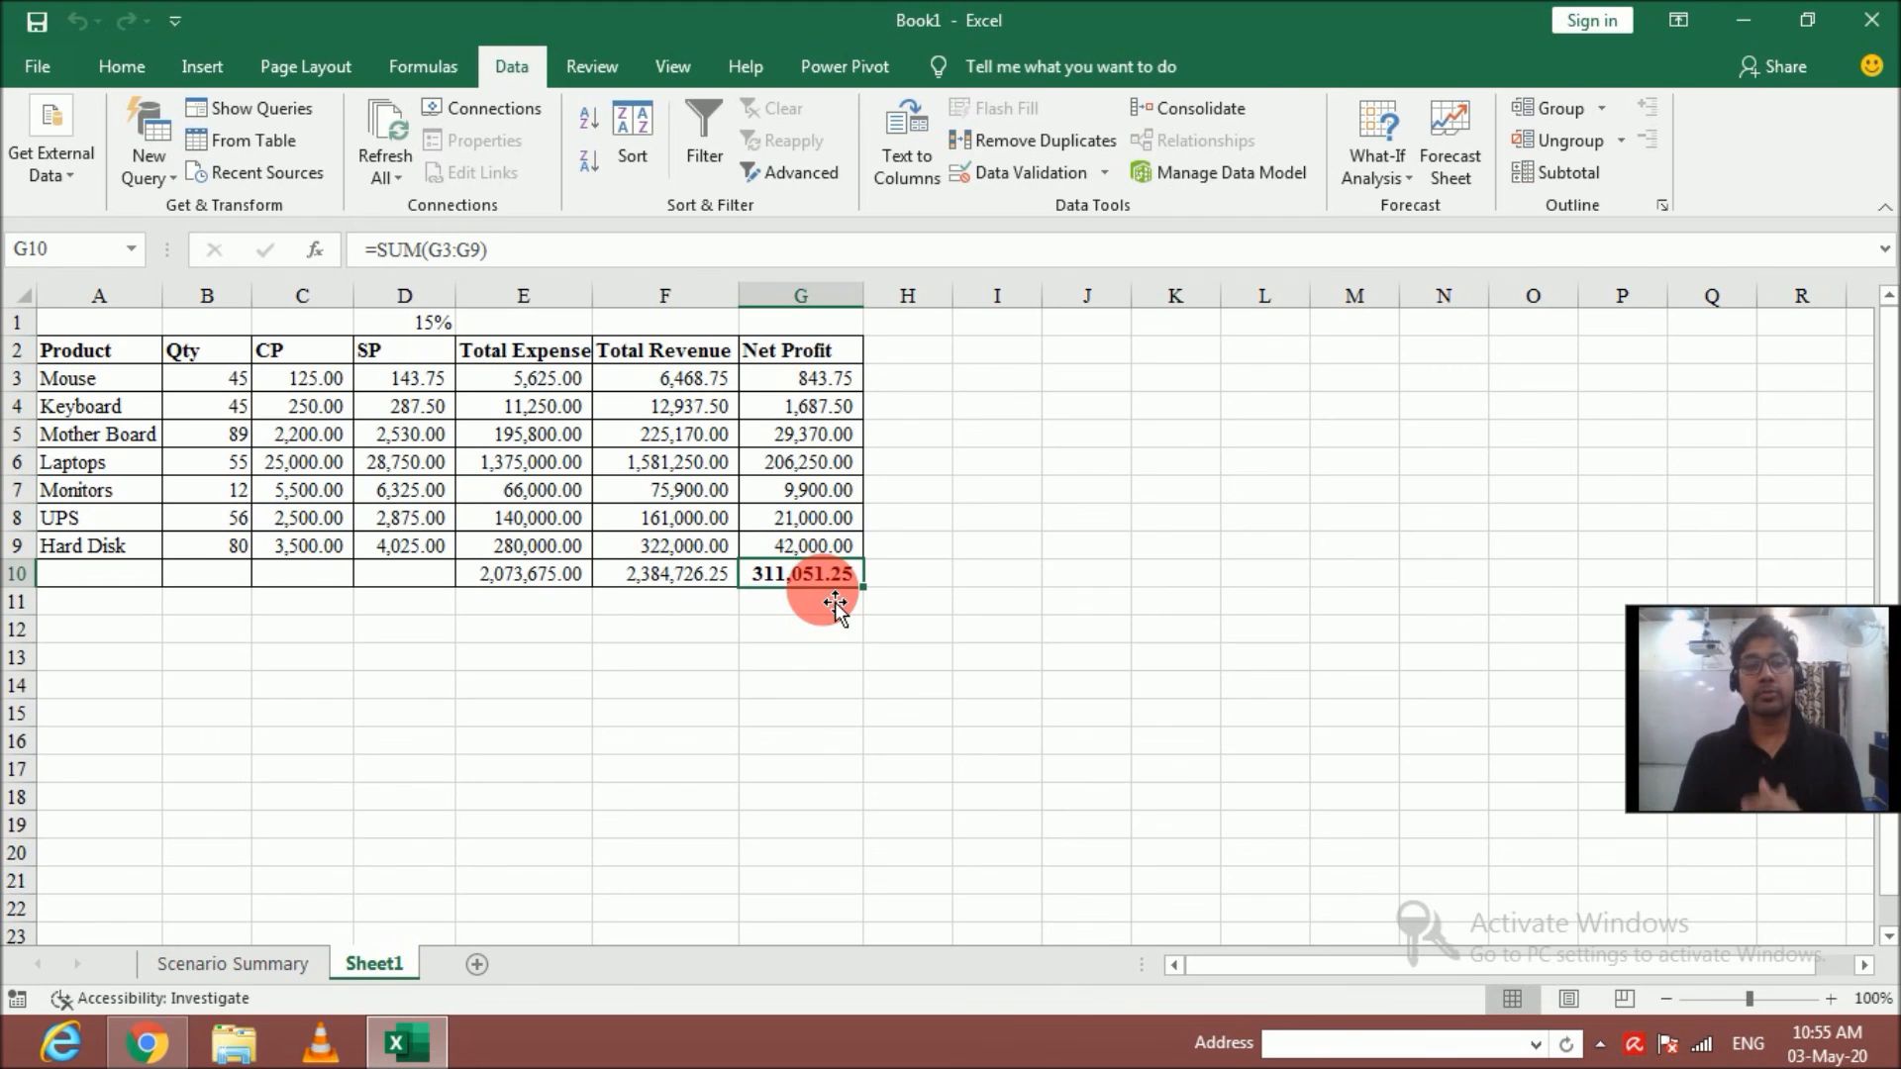
left_click(500, 69)
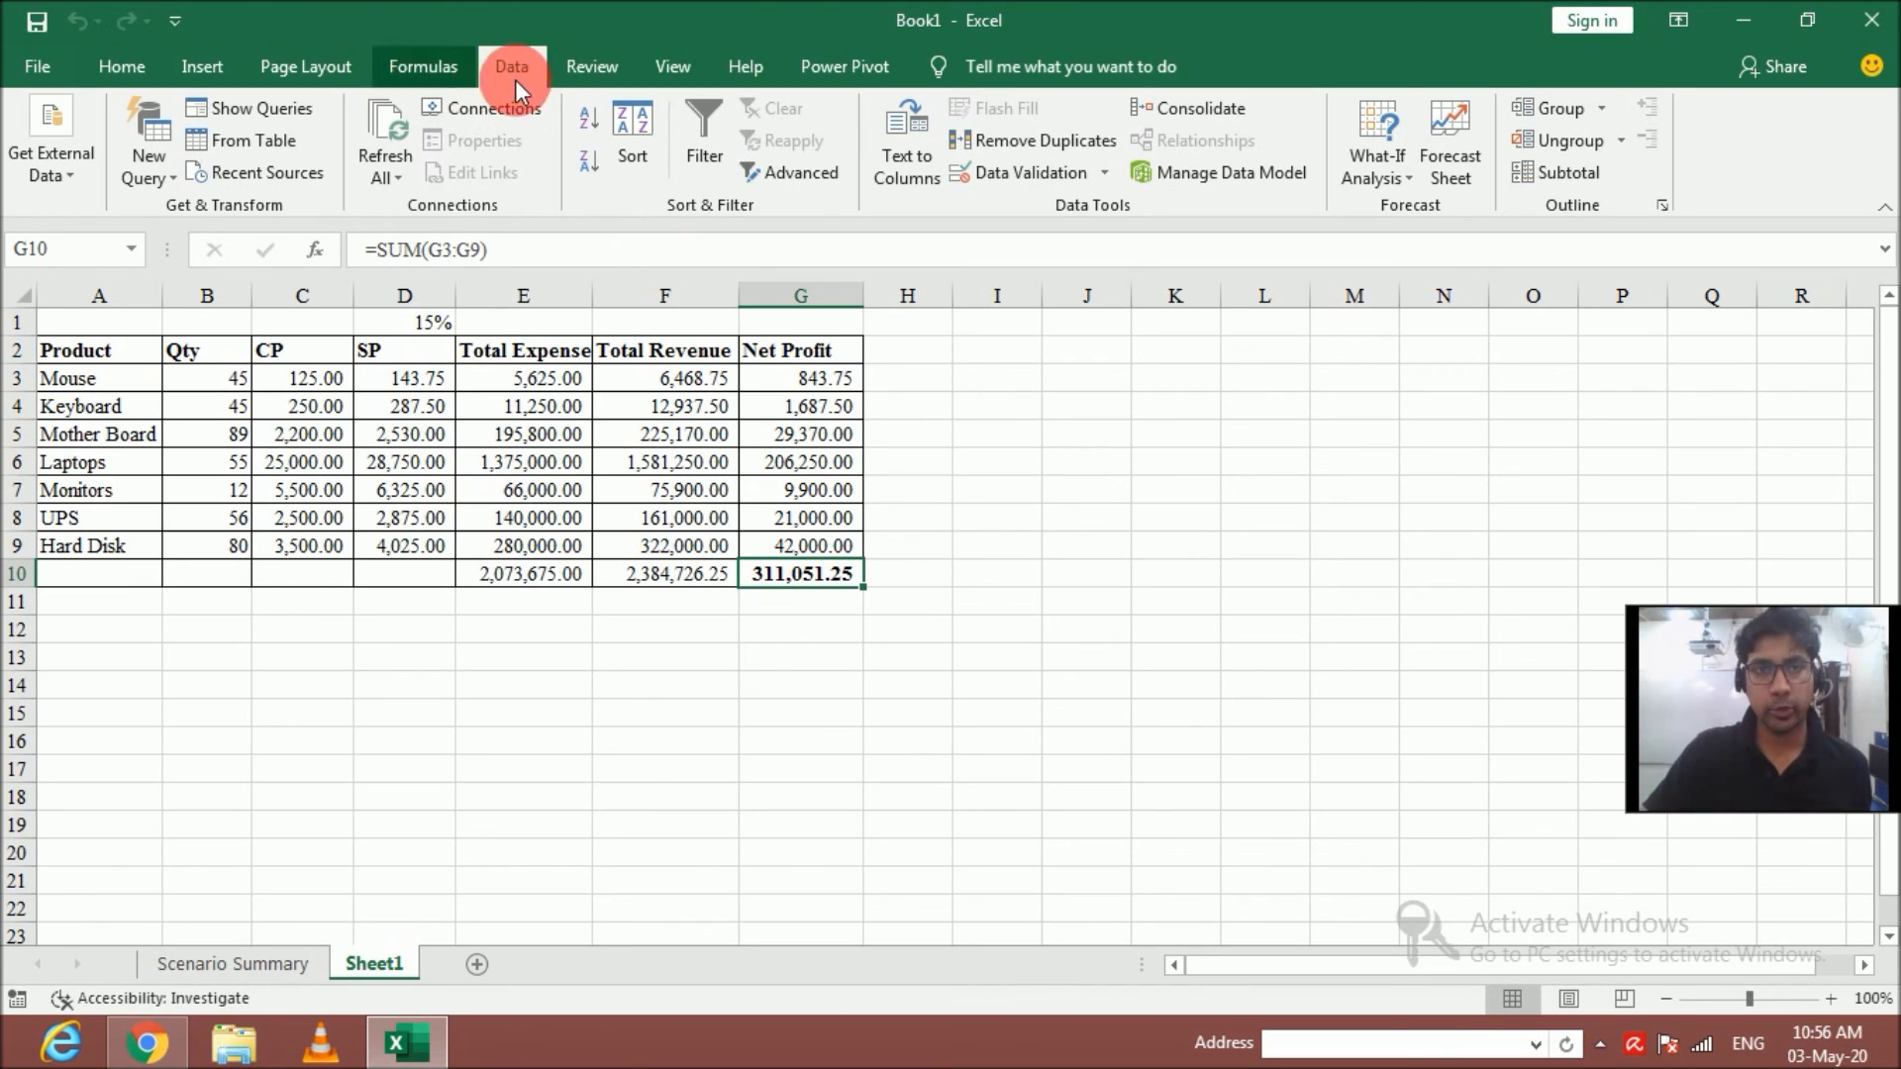
left_click(1376, 166)
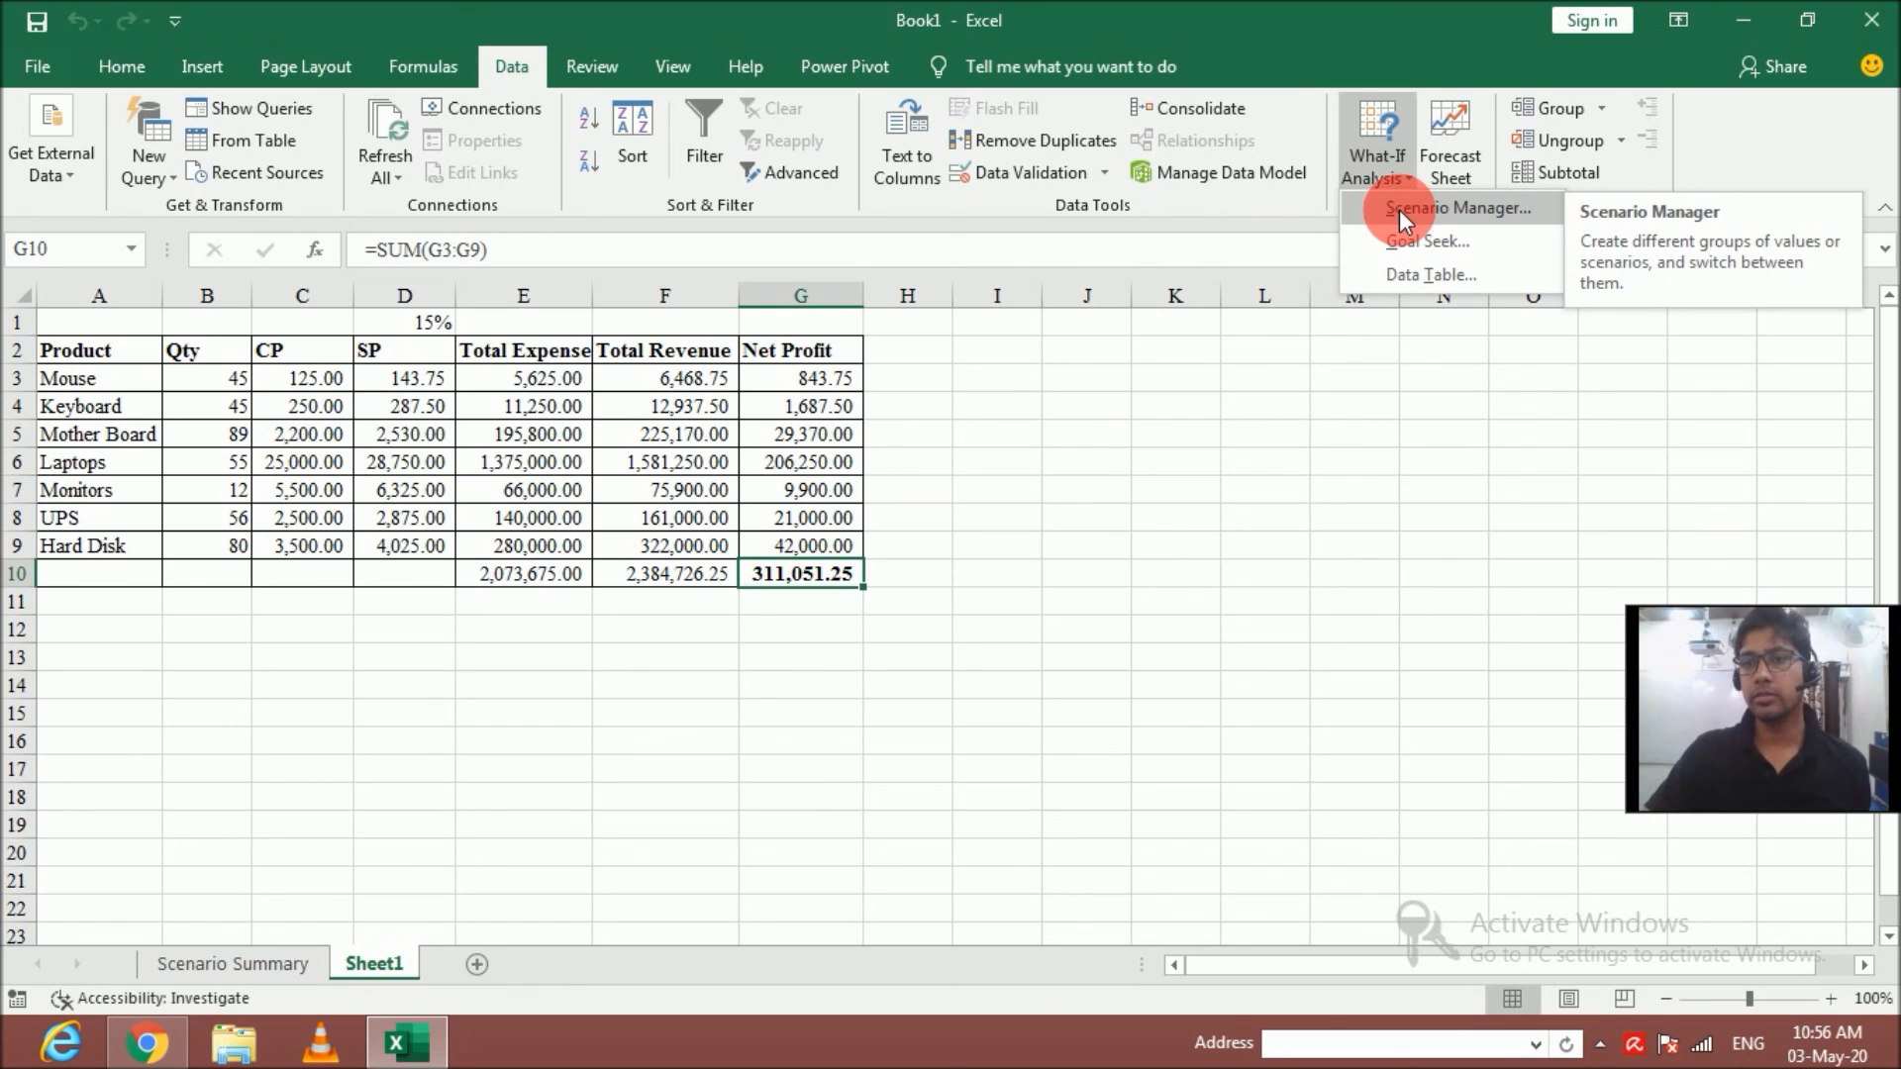
left_click(938, 356)
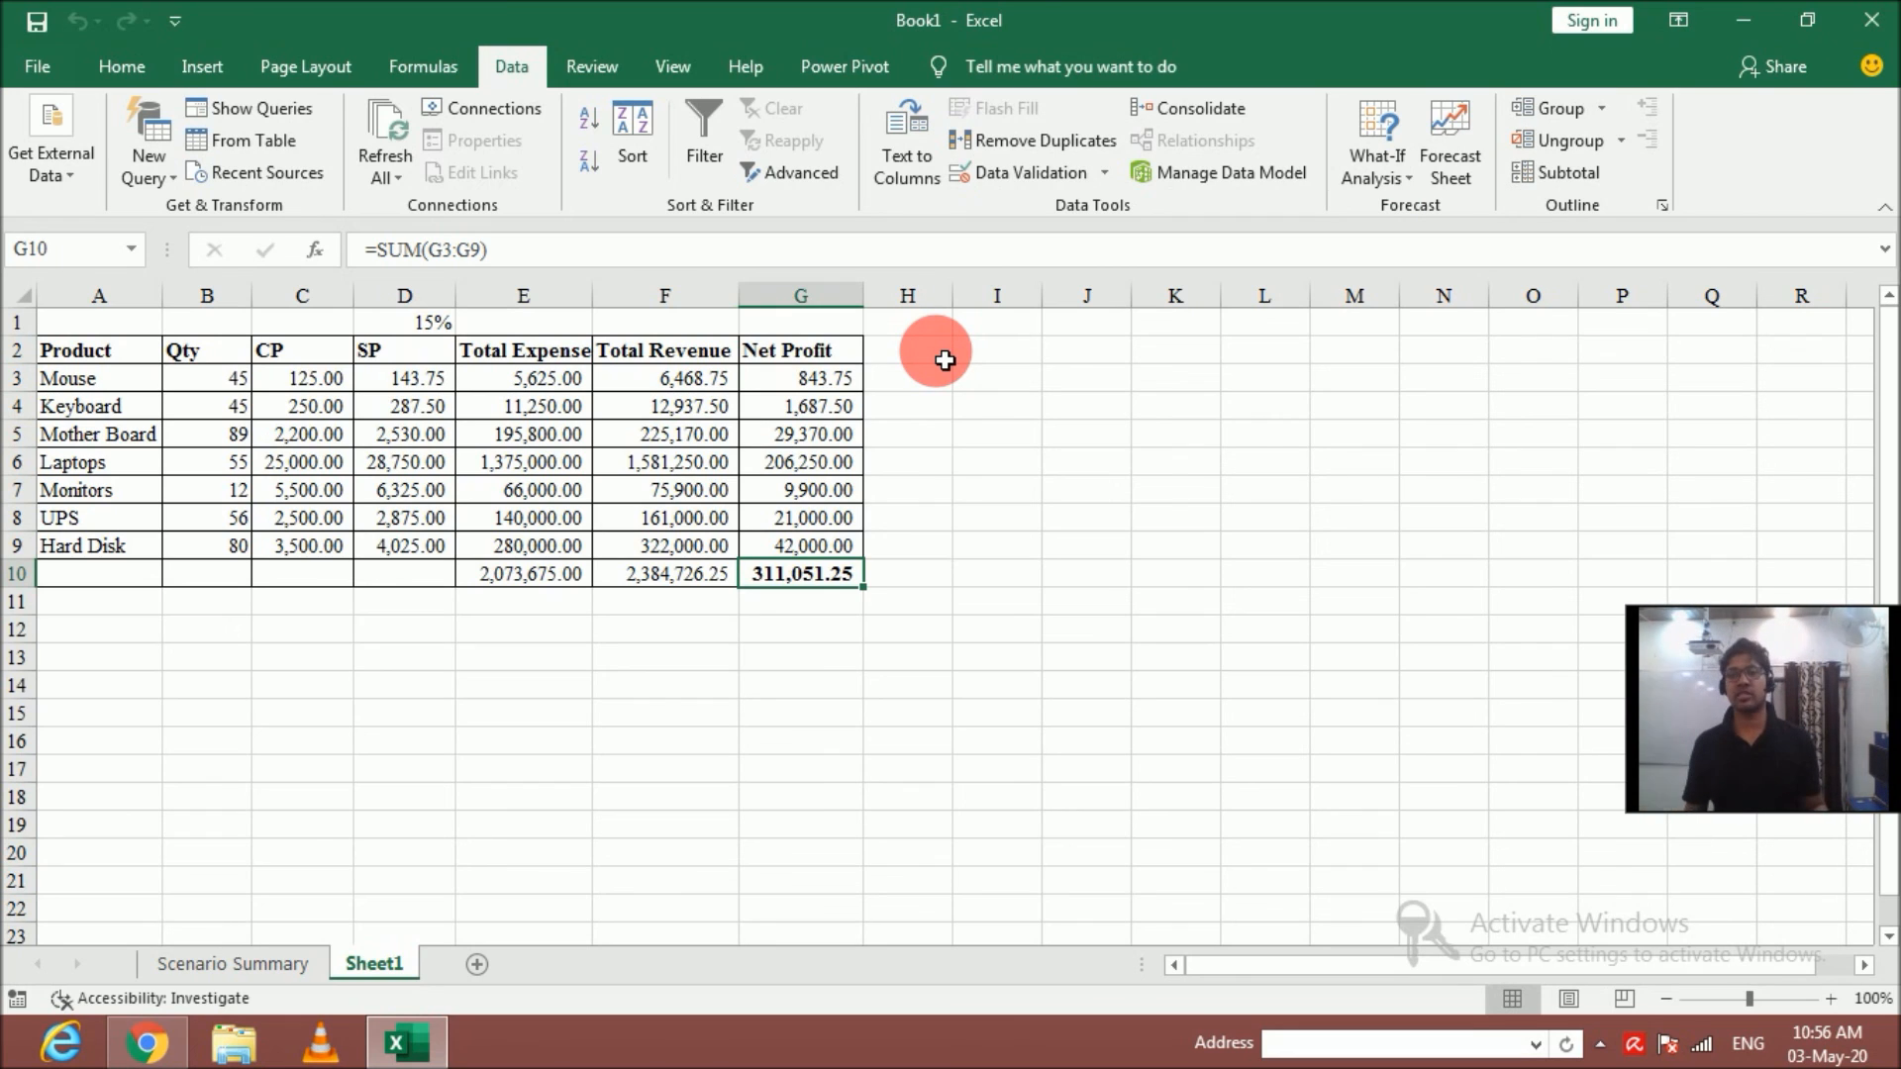